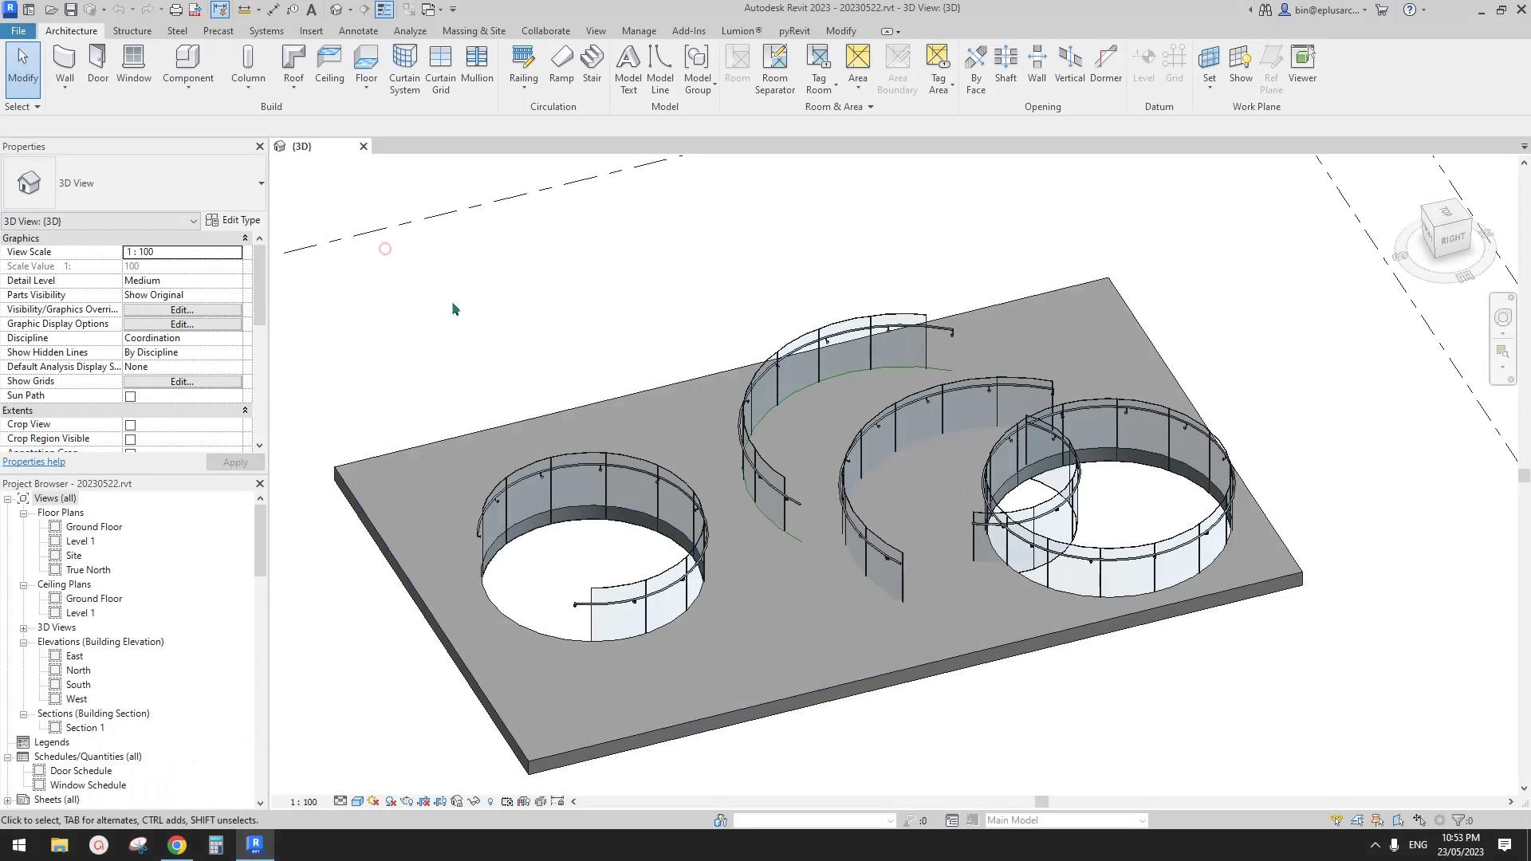
- Check the curved glazed railing photo in the browser document, return to Revit and inspect the sample curved railings
click(186, 847)
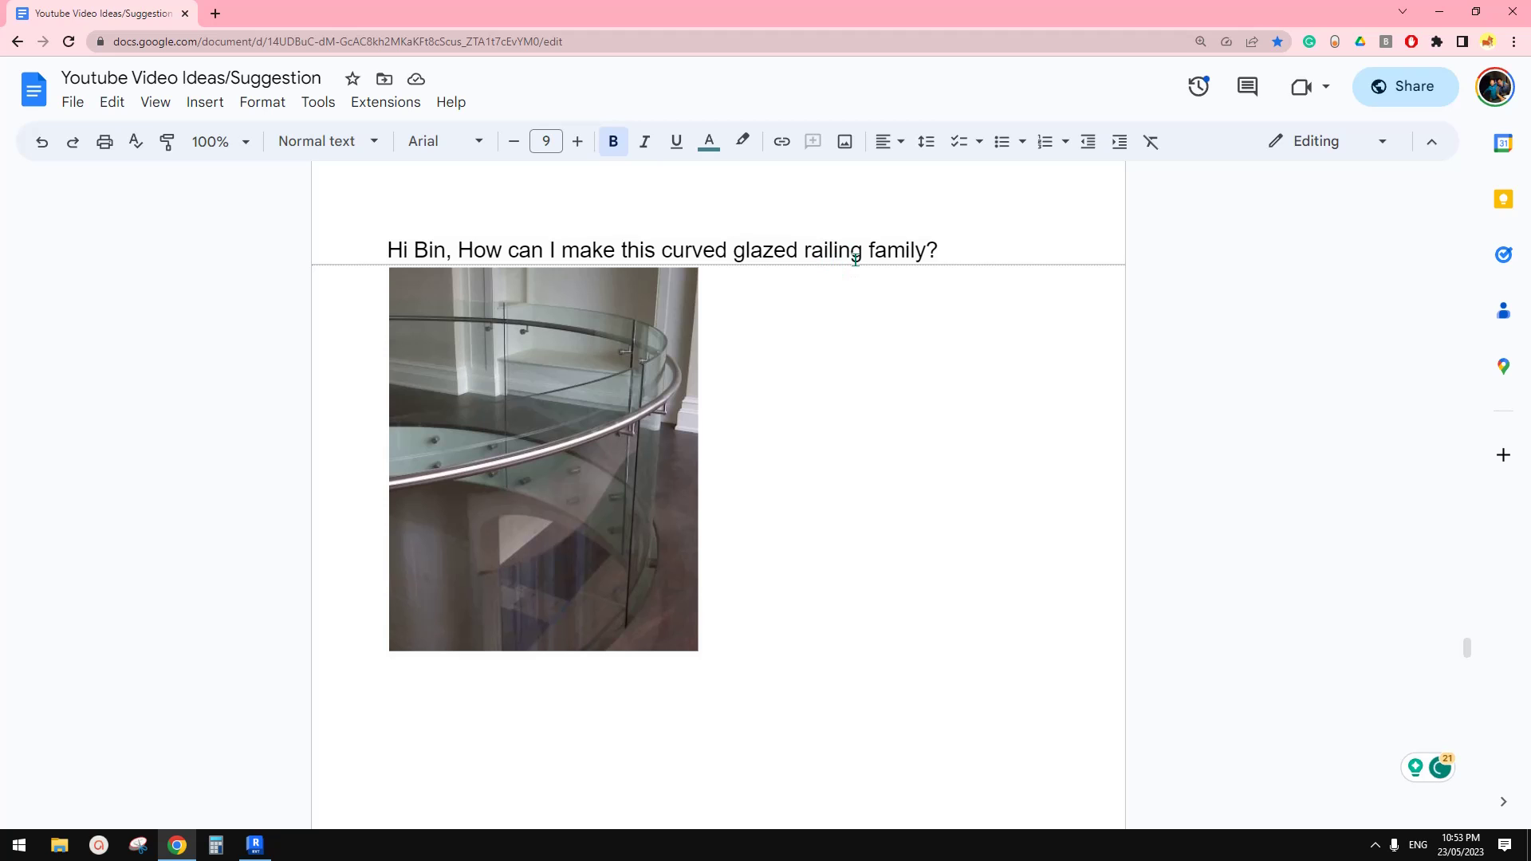
click(254, 844)
scroll(942, 530, up, 3)
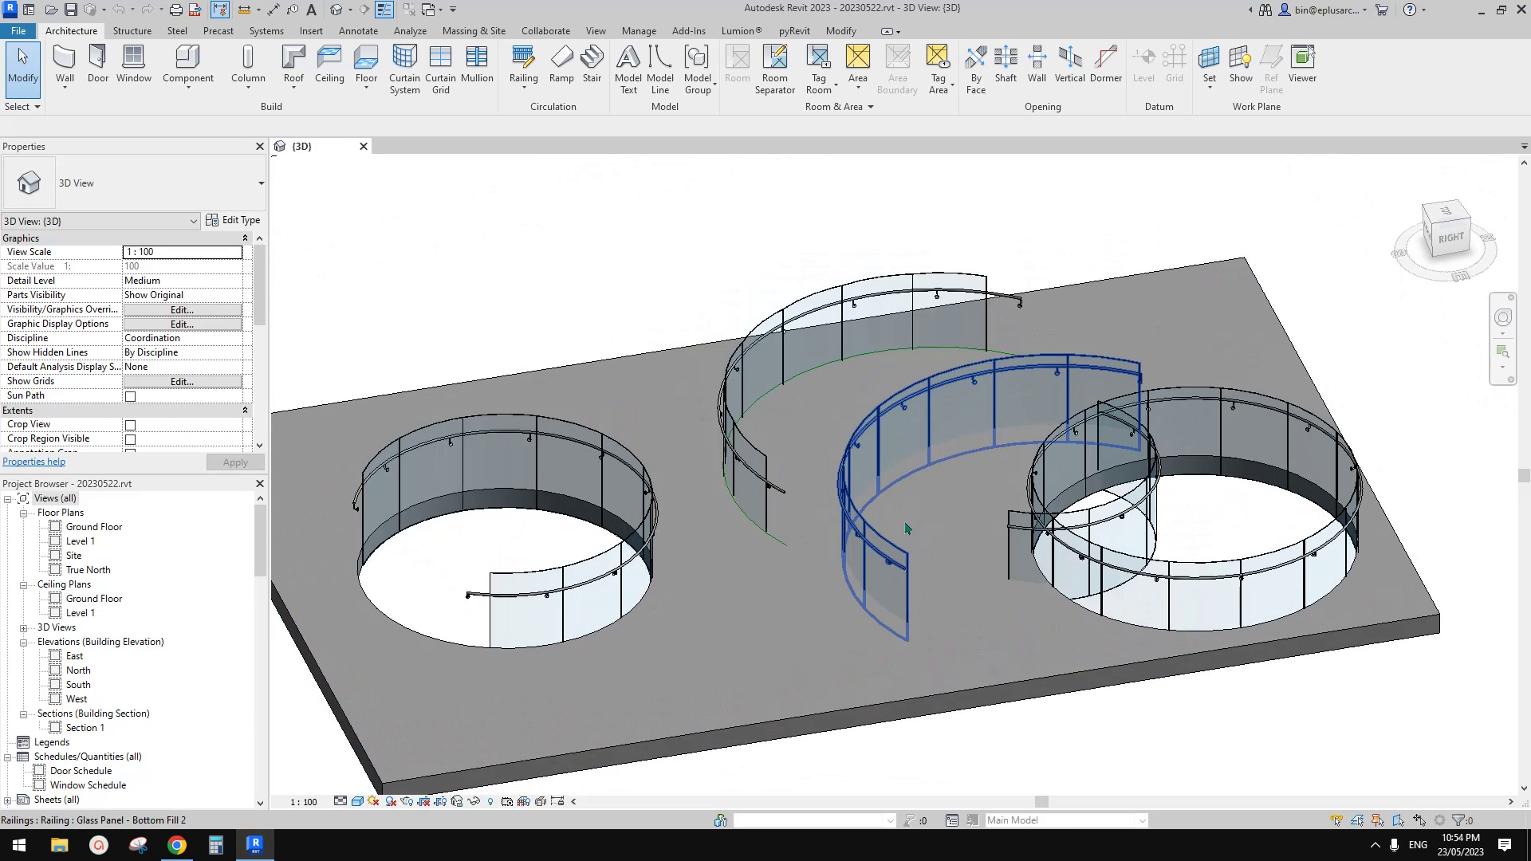
click(652, 494)
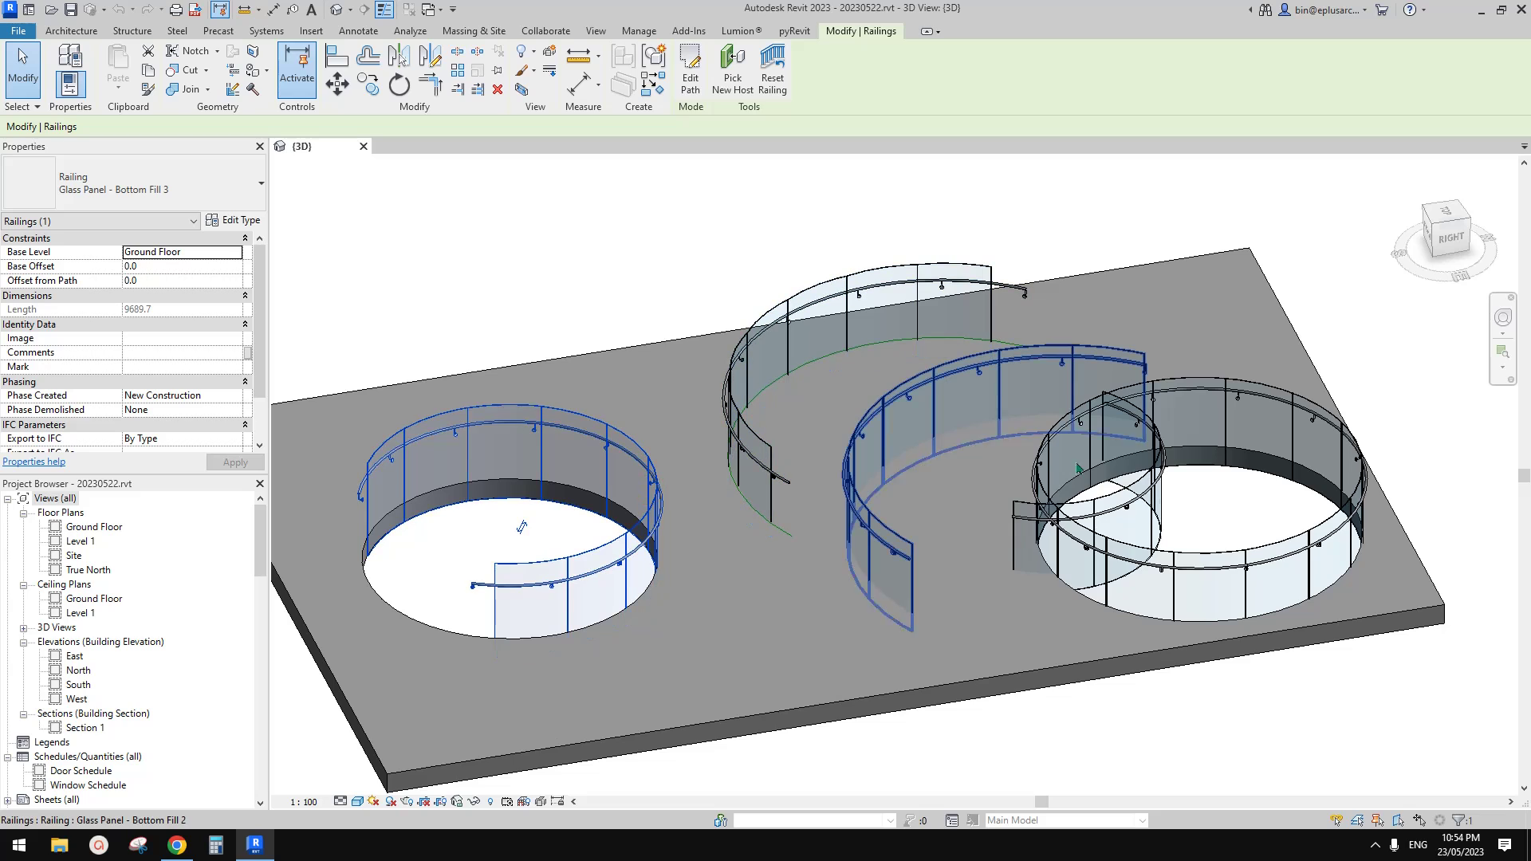
click(1228, 418)
click(593, 475)
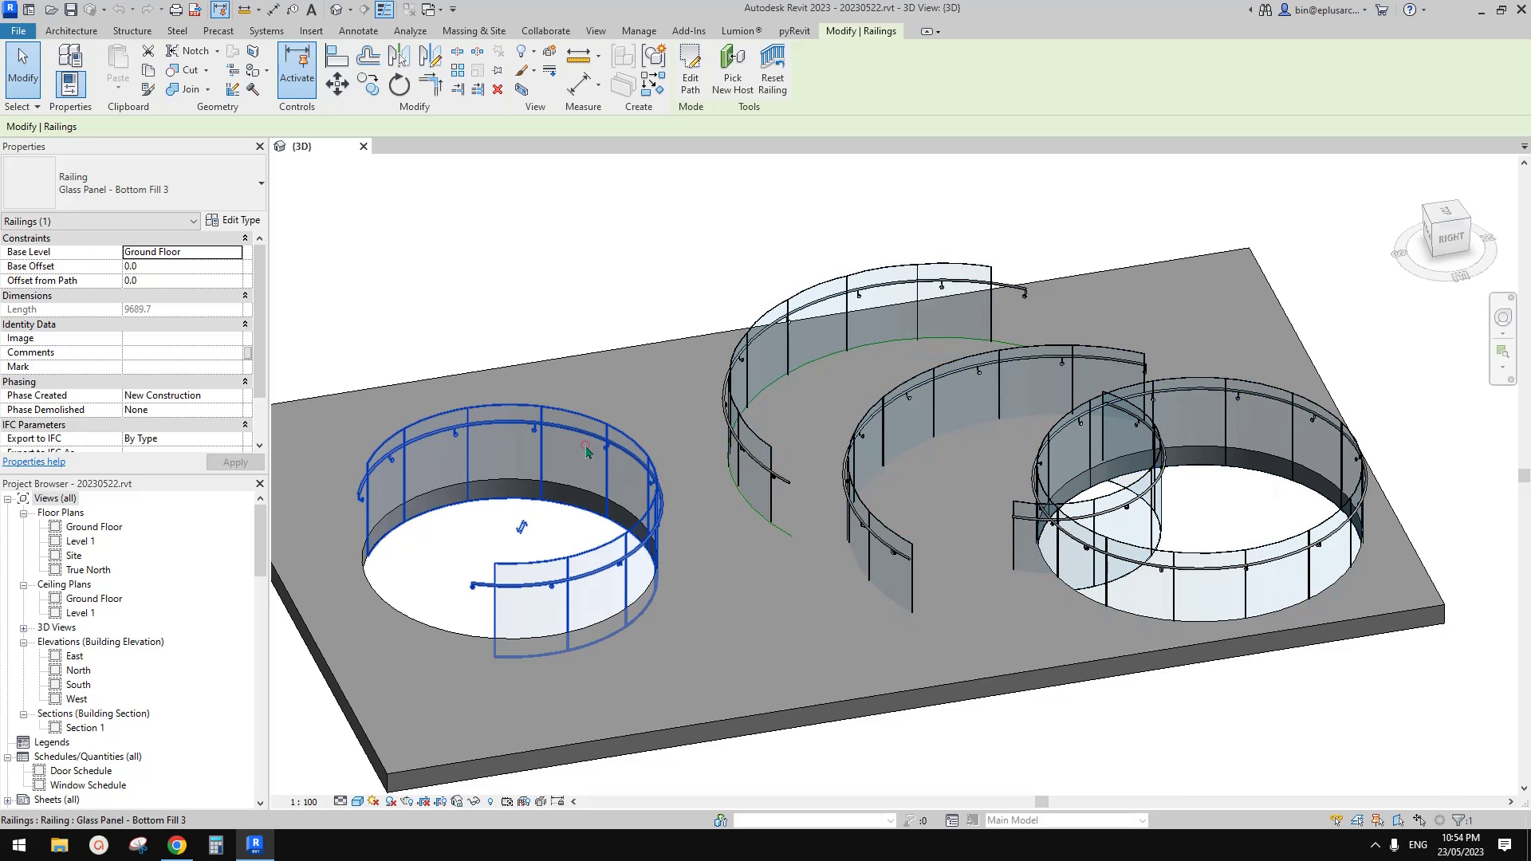
click(1243, 412)
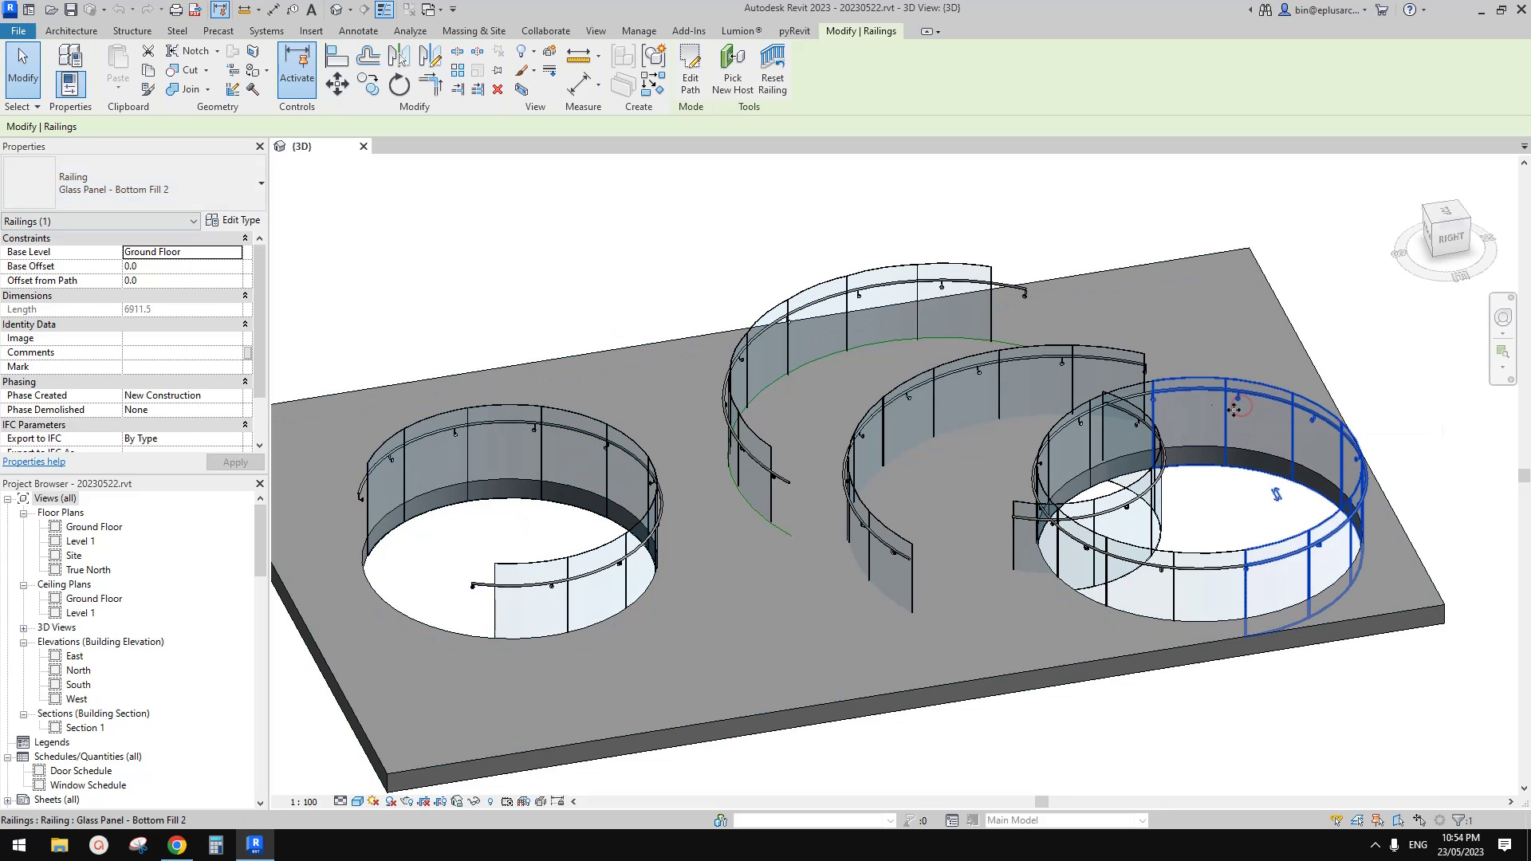
key(Escape)
- Delete the three partial curved railings that do not follow the edges of the two circular floor openings
click(1159, 491)
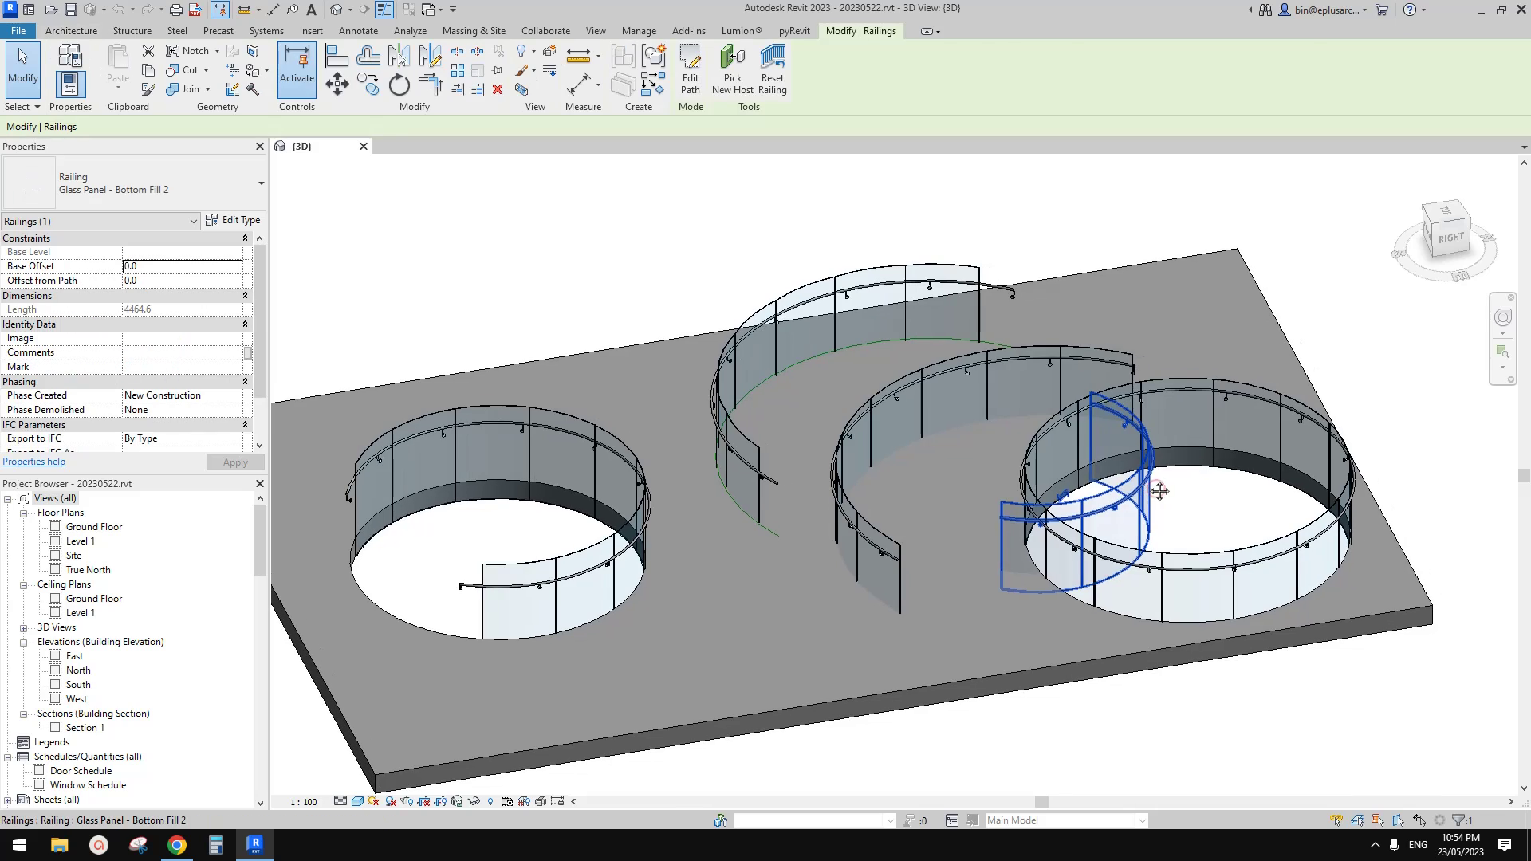
key(Delete)
click(1052, 368)
key(Delete)
click(1049, 362)
click(921, 294)
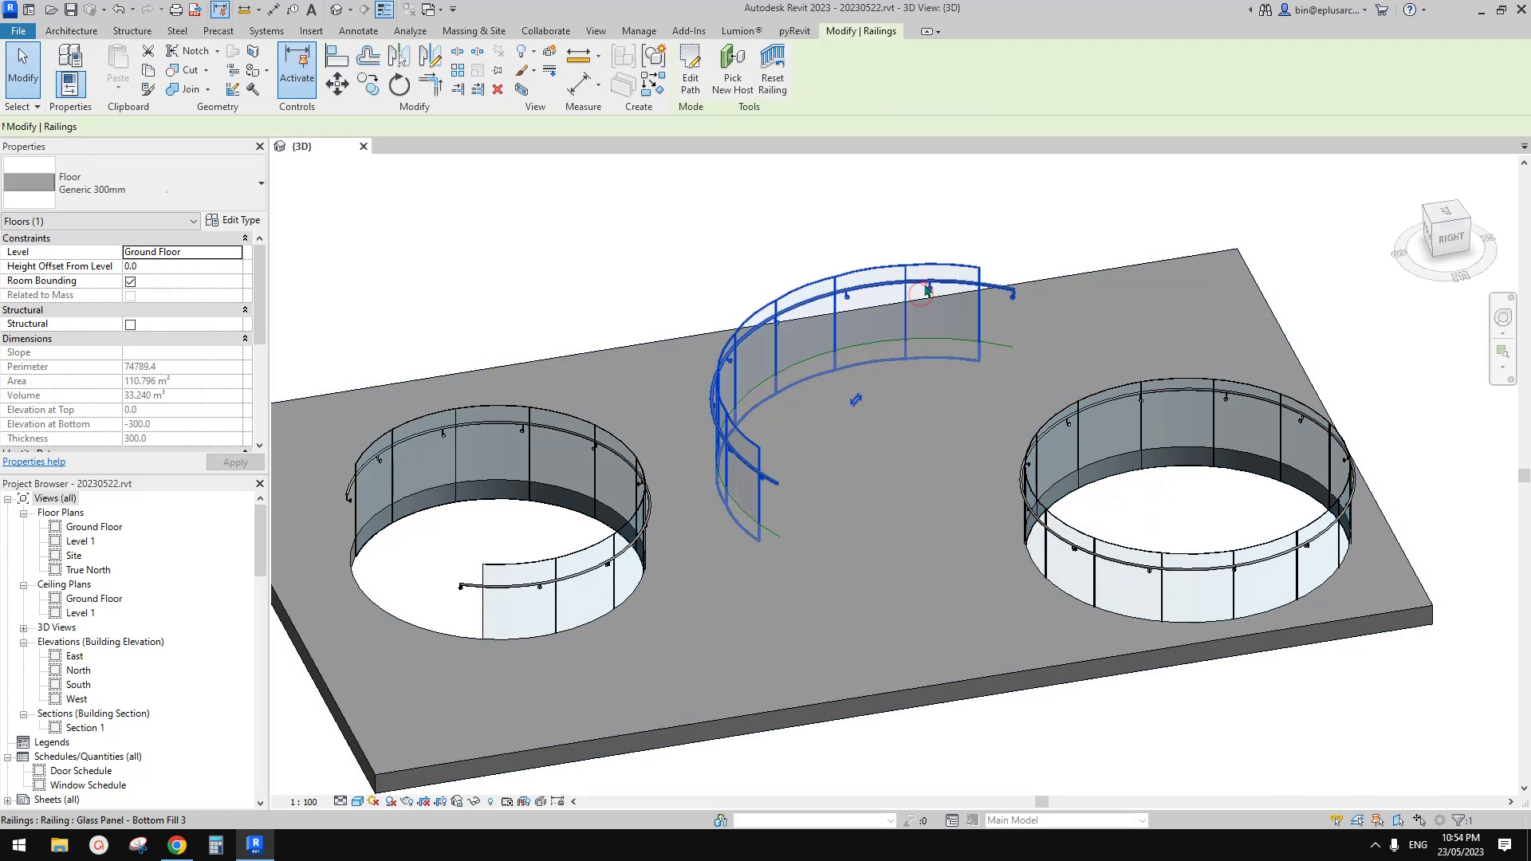
key(Delete)
- Compare the railing types around the two circular floor openings and look over the whole slab
click(1178, 375)
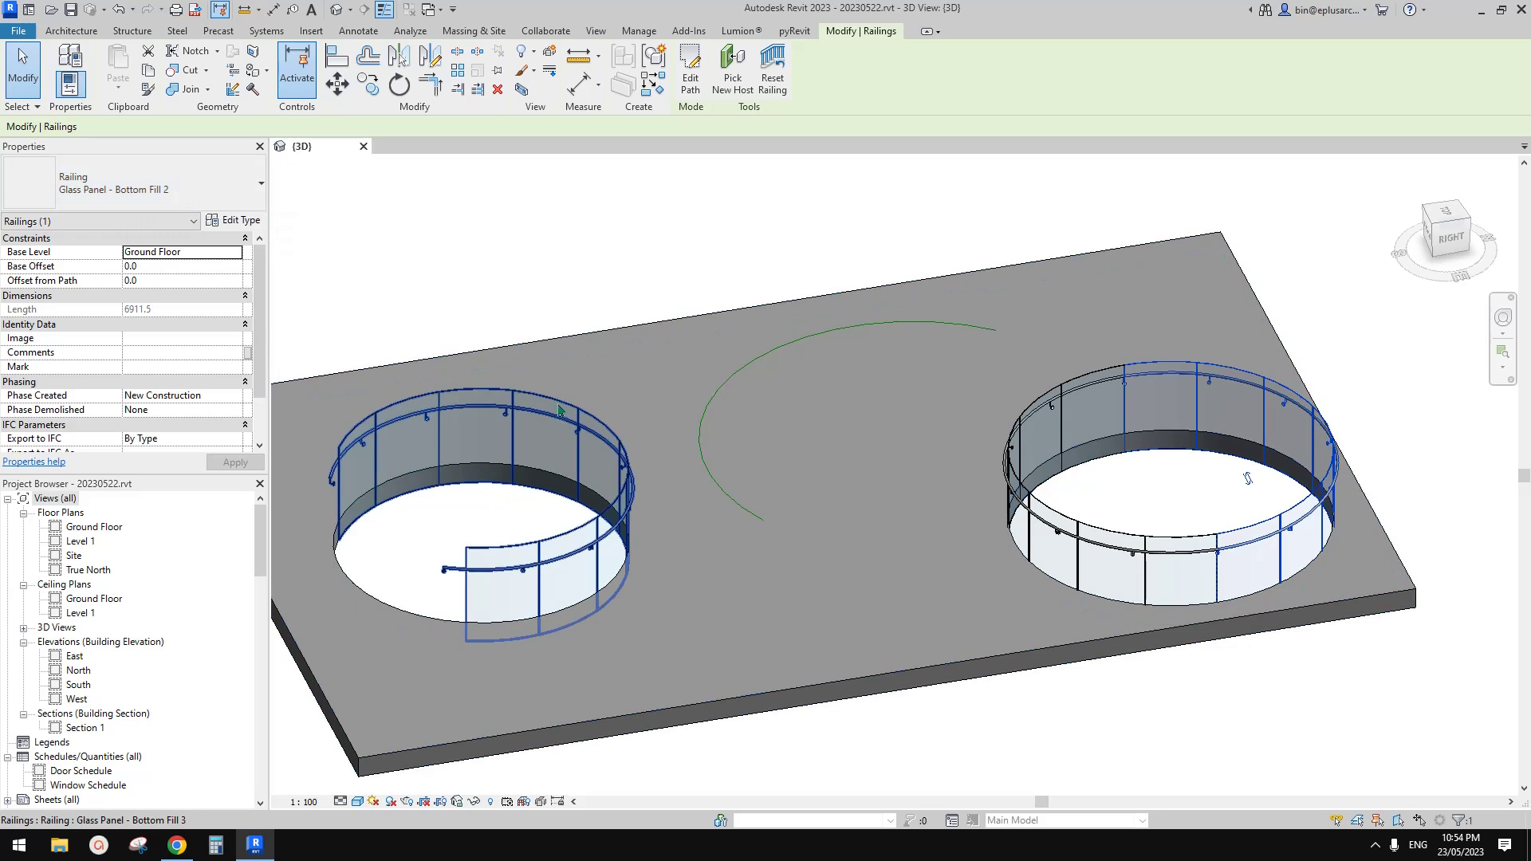
click(558, 410)
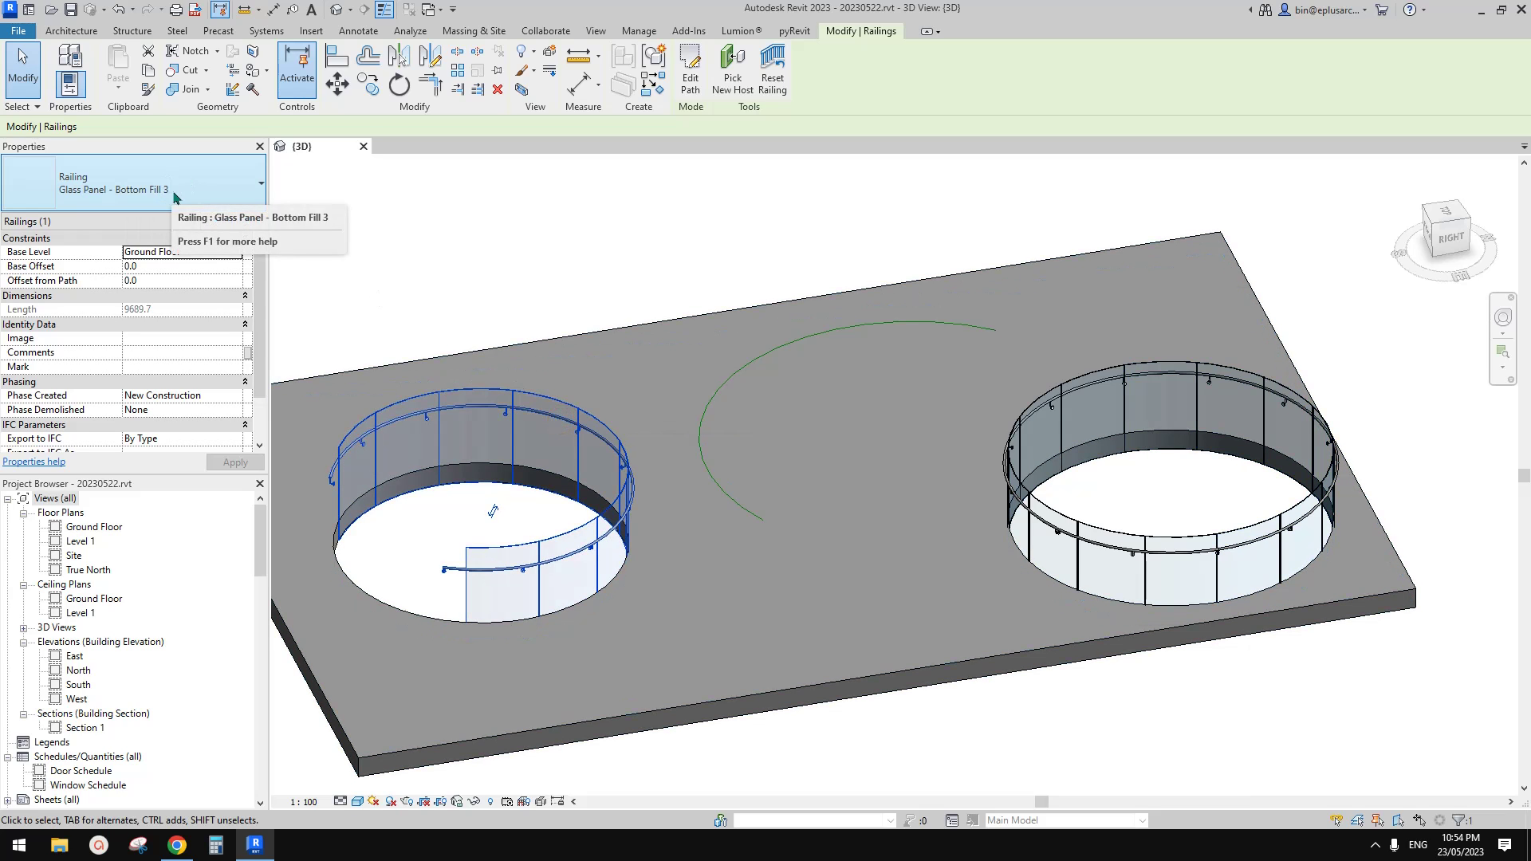
middle_drag(1049, 405, 1062, 396)
key(Escape)
click(1210, 375)
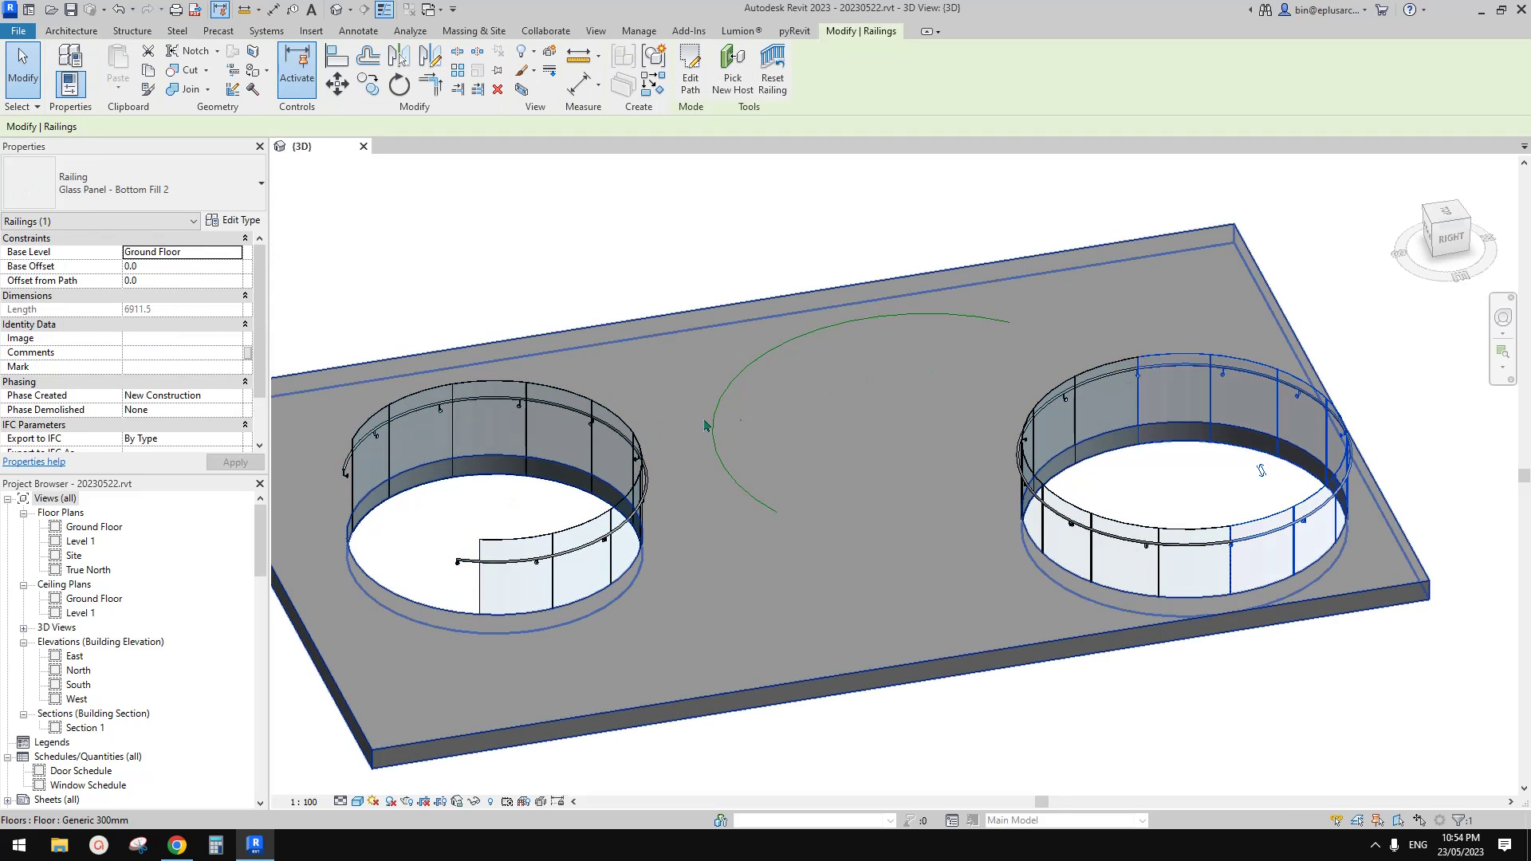
middle_drag(773, 426, 872, 433)
key(Escape)
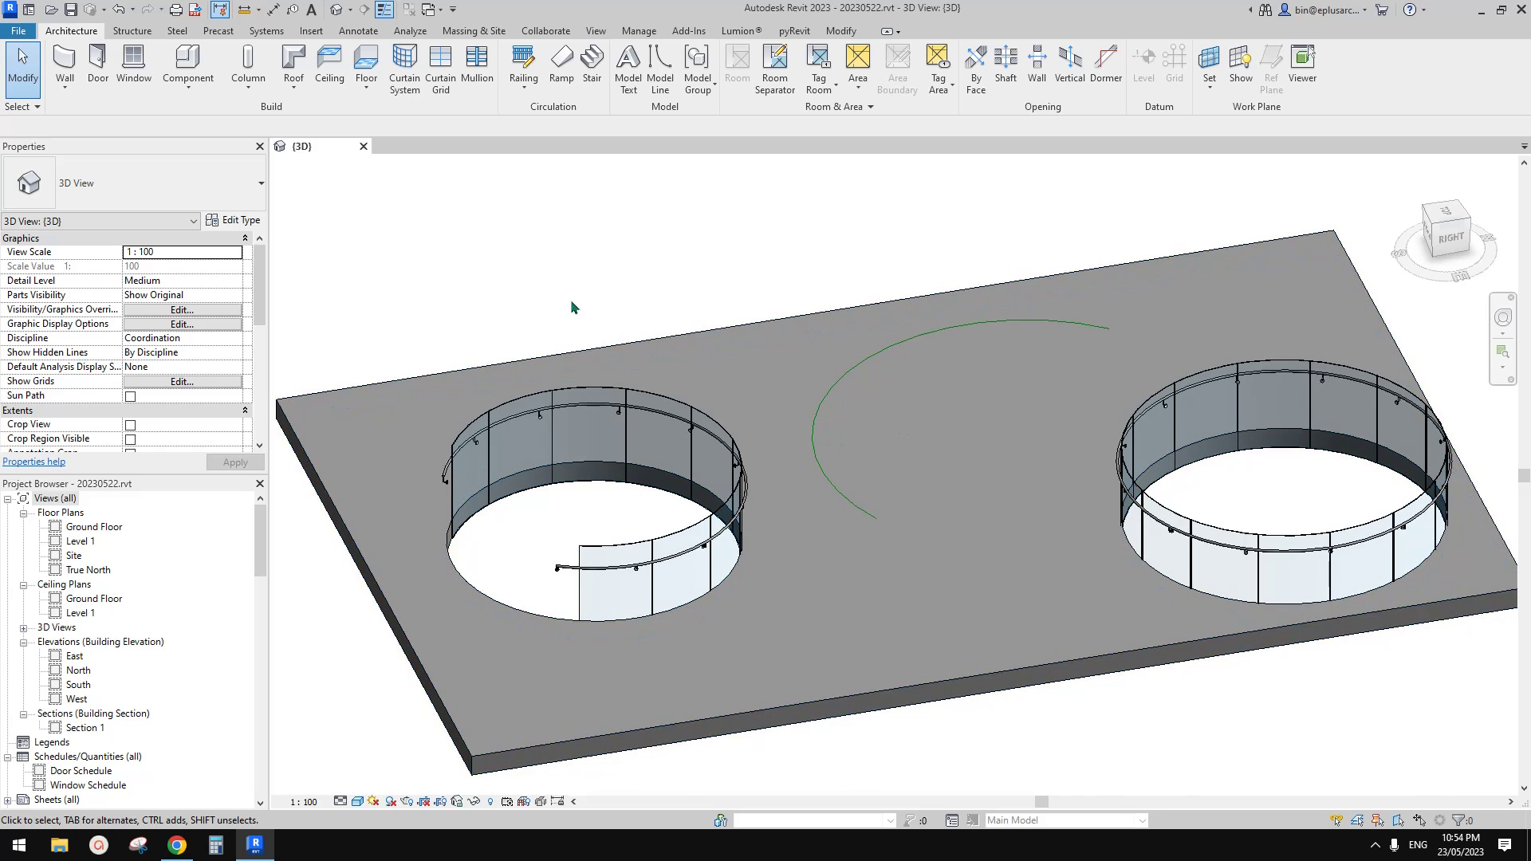
scroll(728, 326, down, 1)
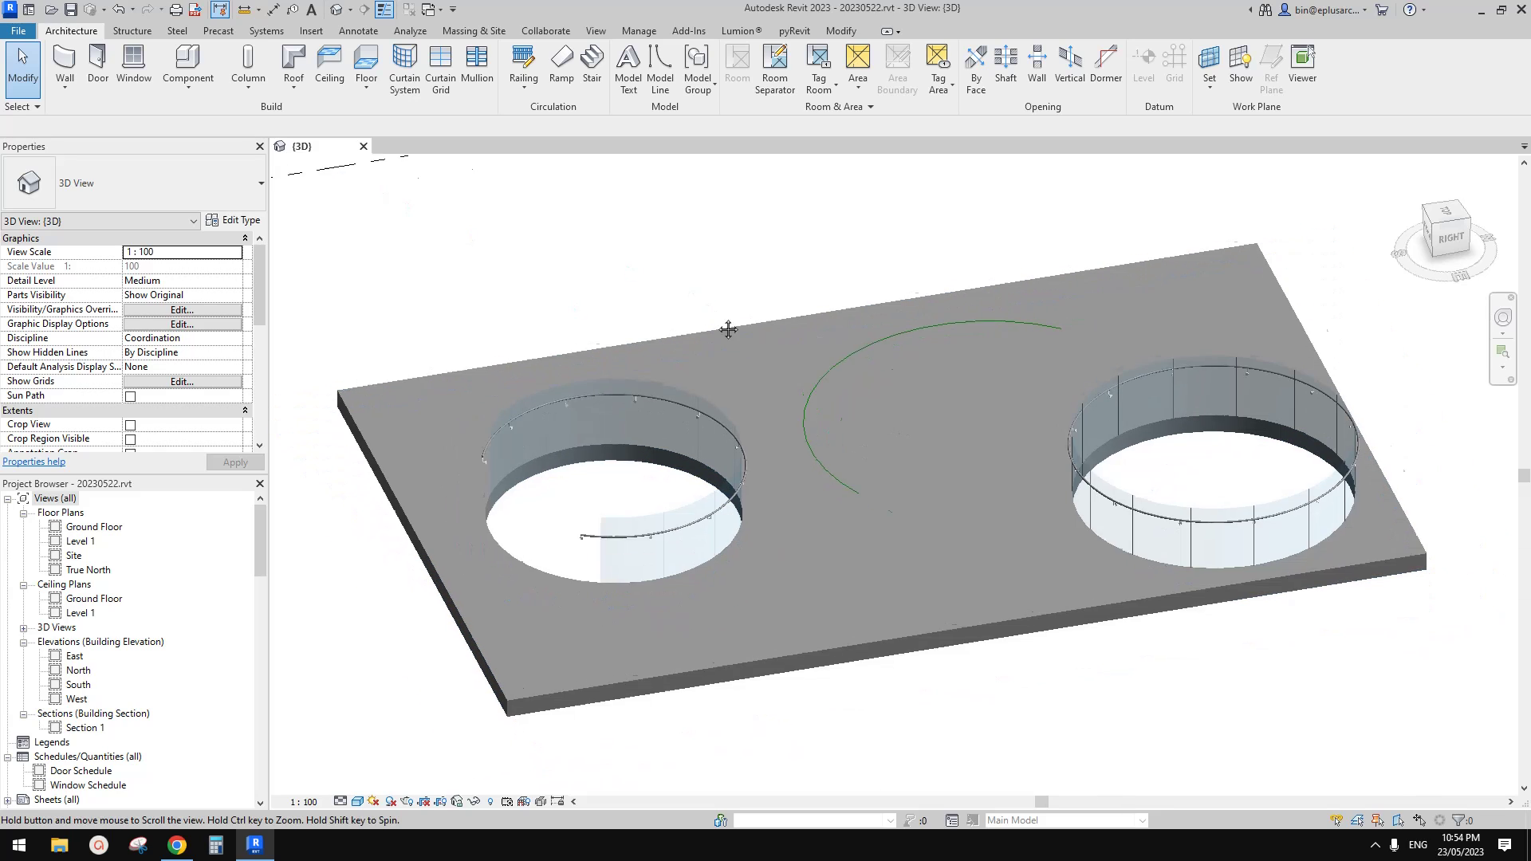
middle_drag(727, 328, 770, 355)
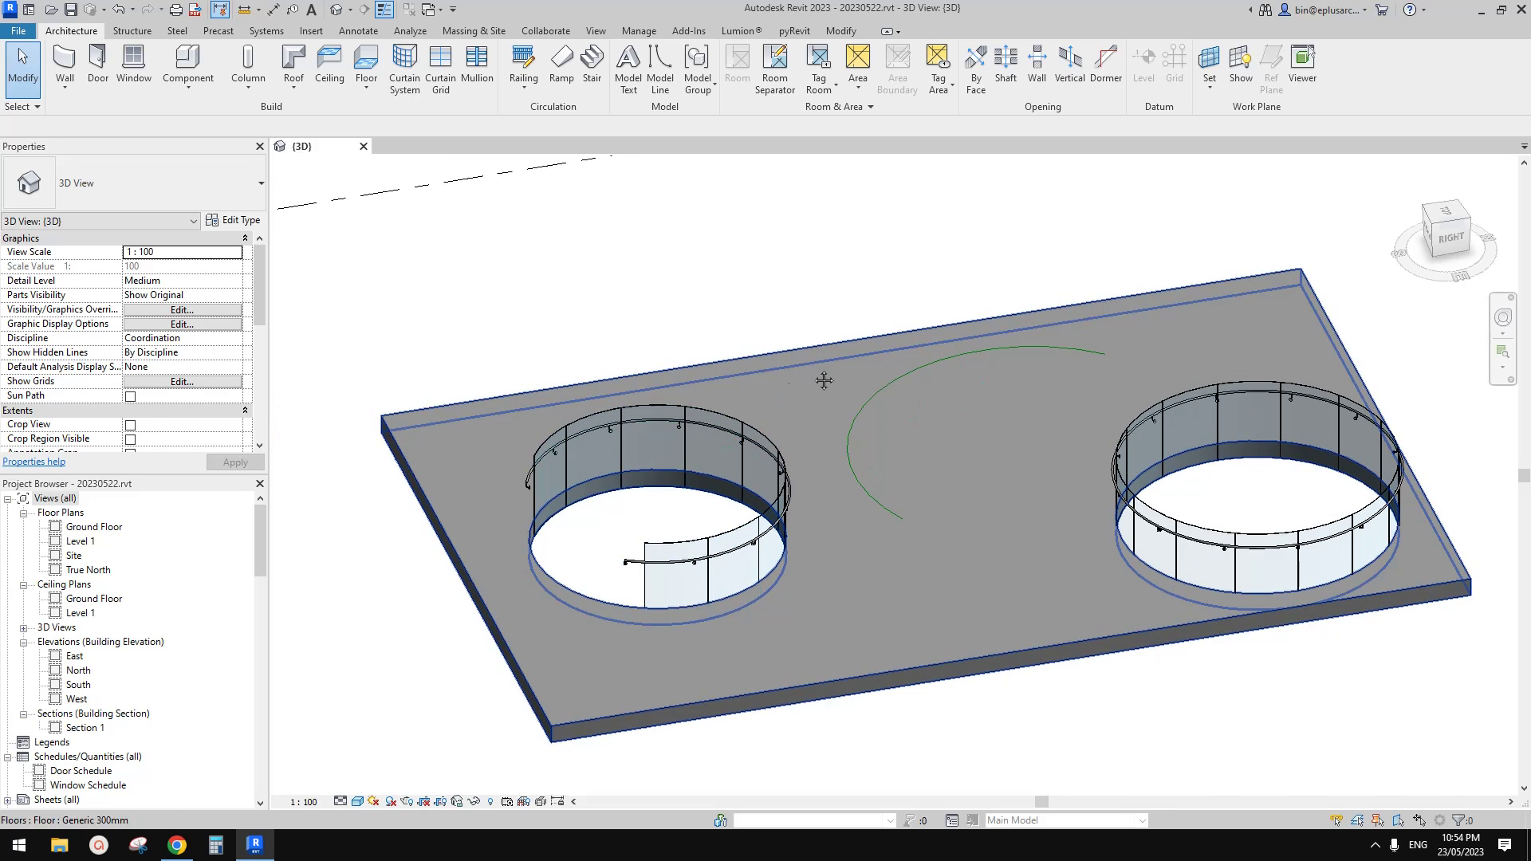
- Create a new Revit project
click(17, 31)
mouse_move(79, 97)
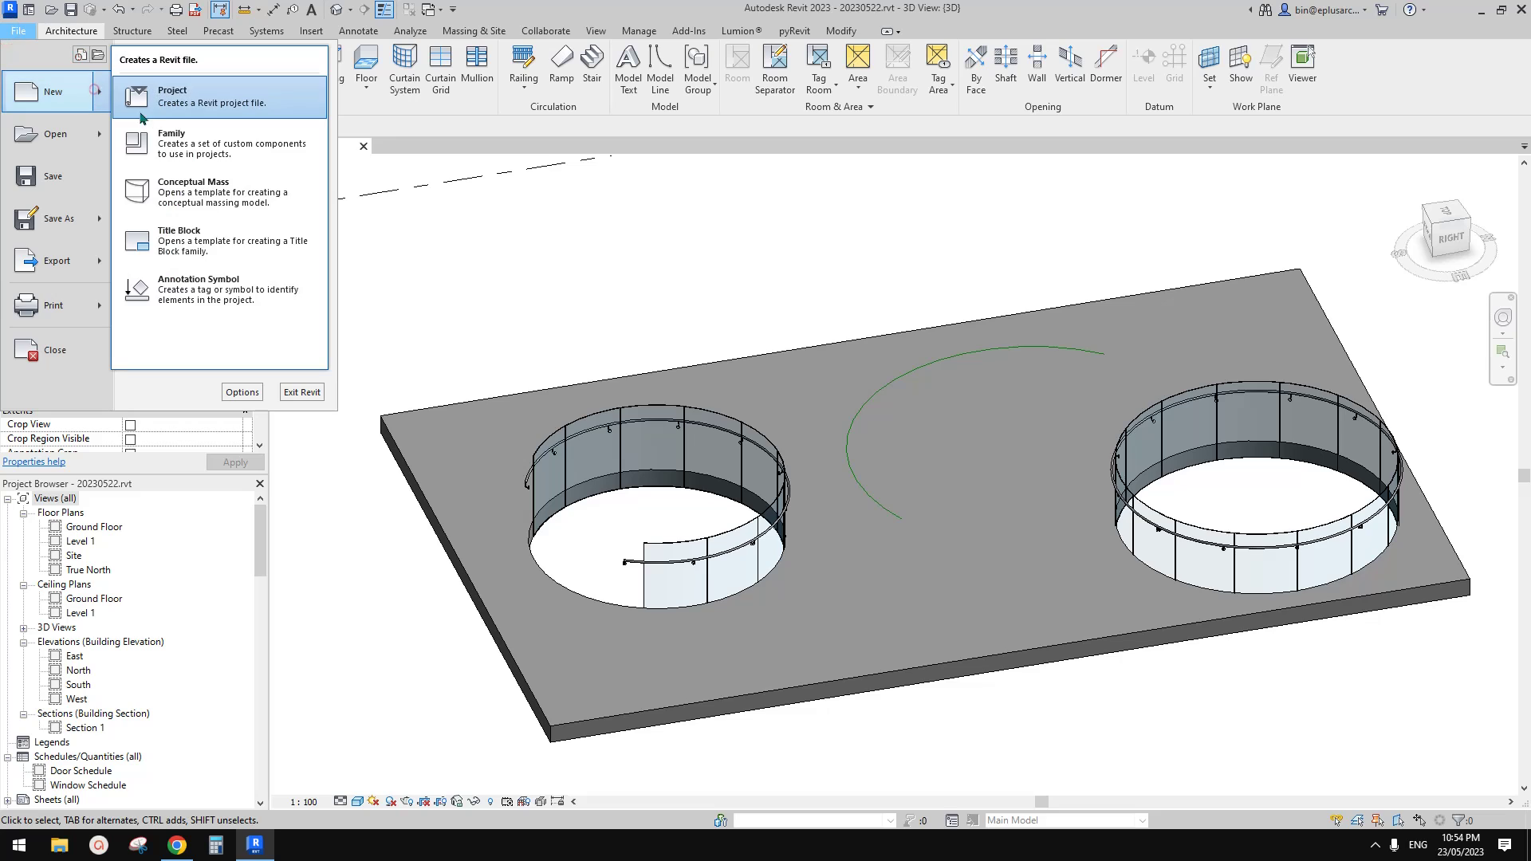
click(151, 108)
click(391, 341)
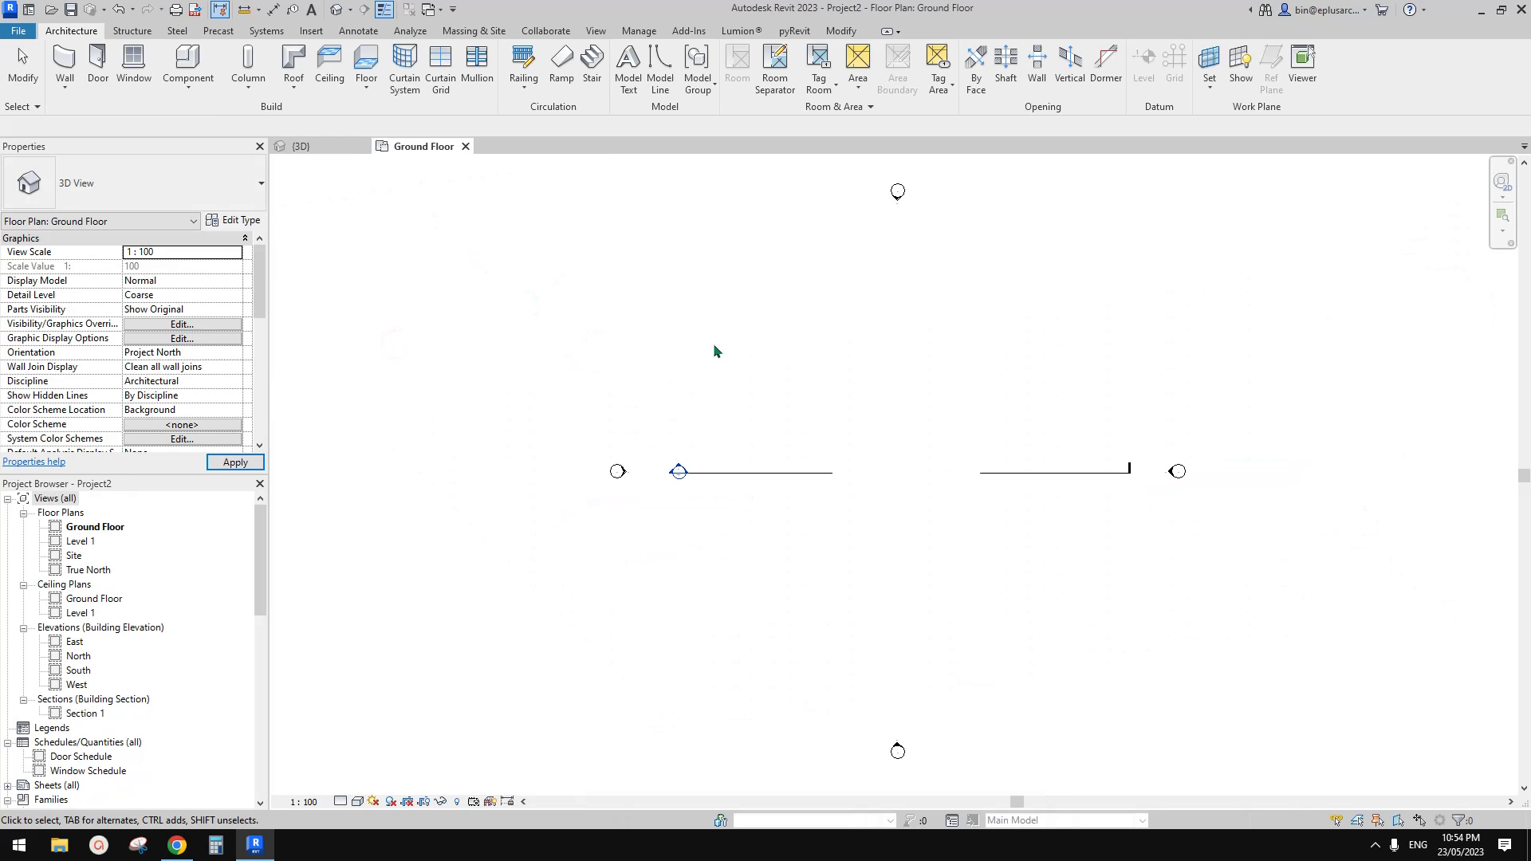
scroll(846, 406, up, 1)
middle_drag(846, 406, 795, 387)
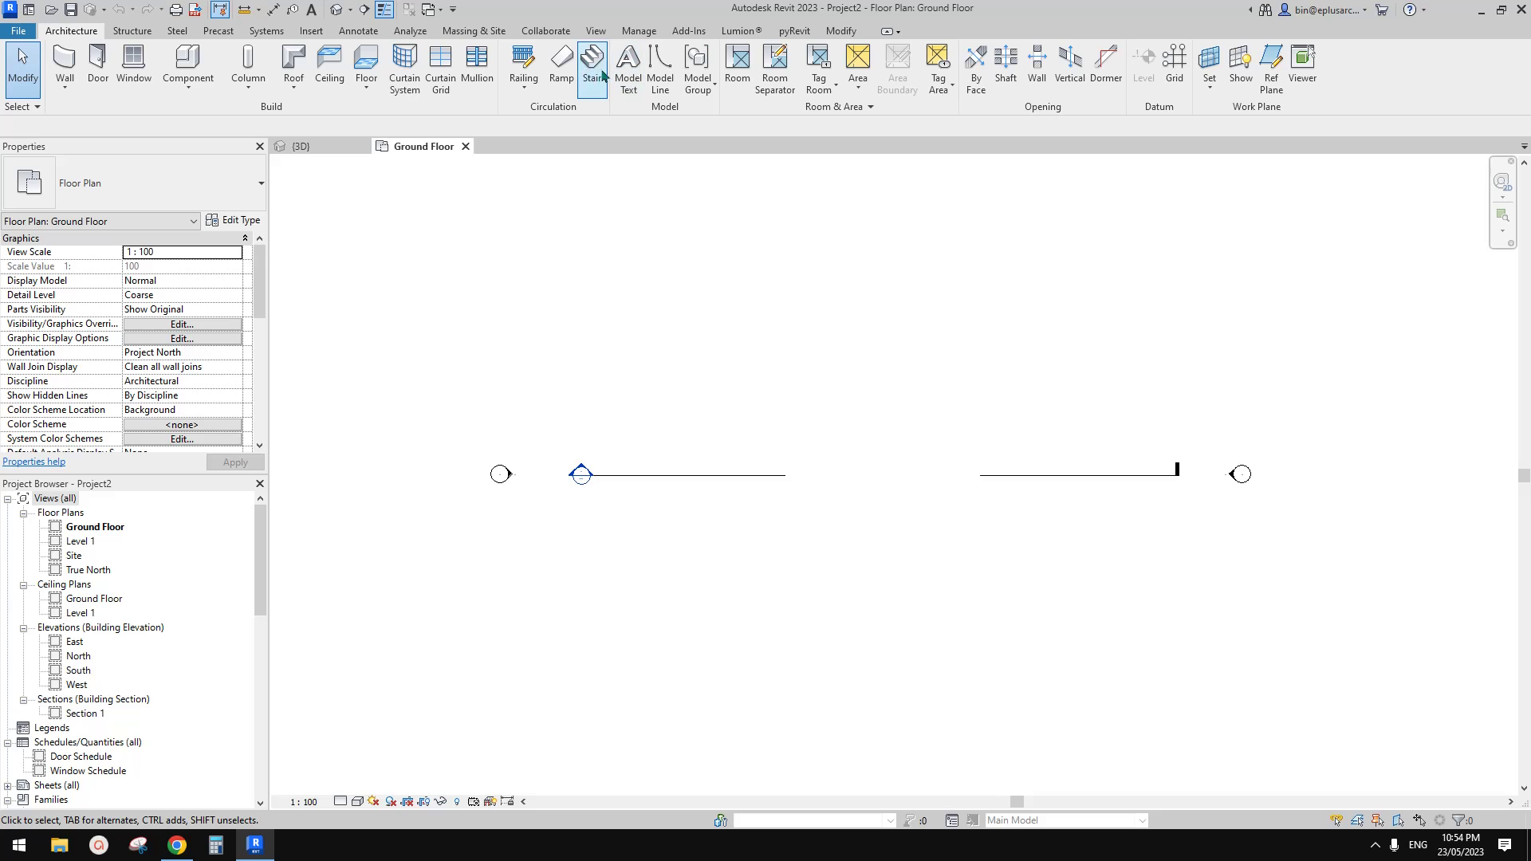
- Draw a Ground Floor railing along a start-end-radius arc of about 3440 mm radius spanning about 154°, and finish the path
click(523, 60)
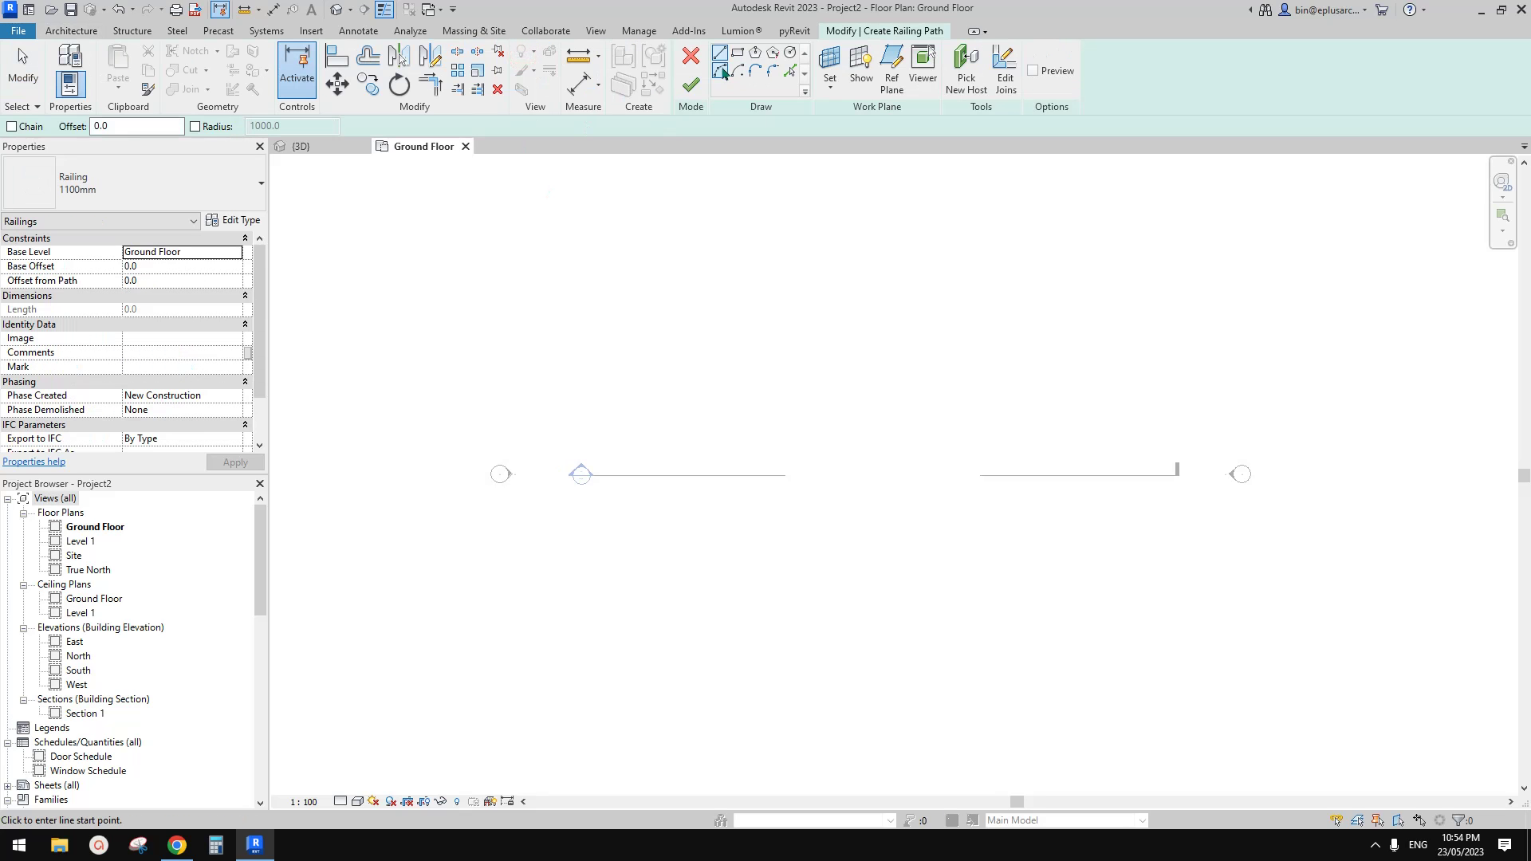
click(720, 70)
click(801, 443)
click(900, 443)
click(867, 414)
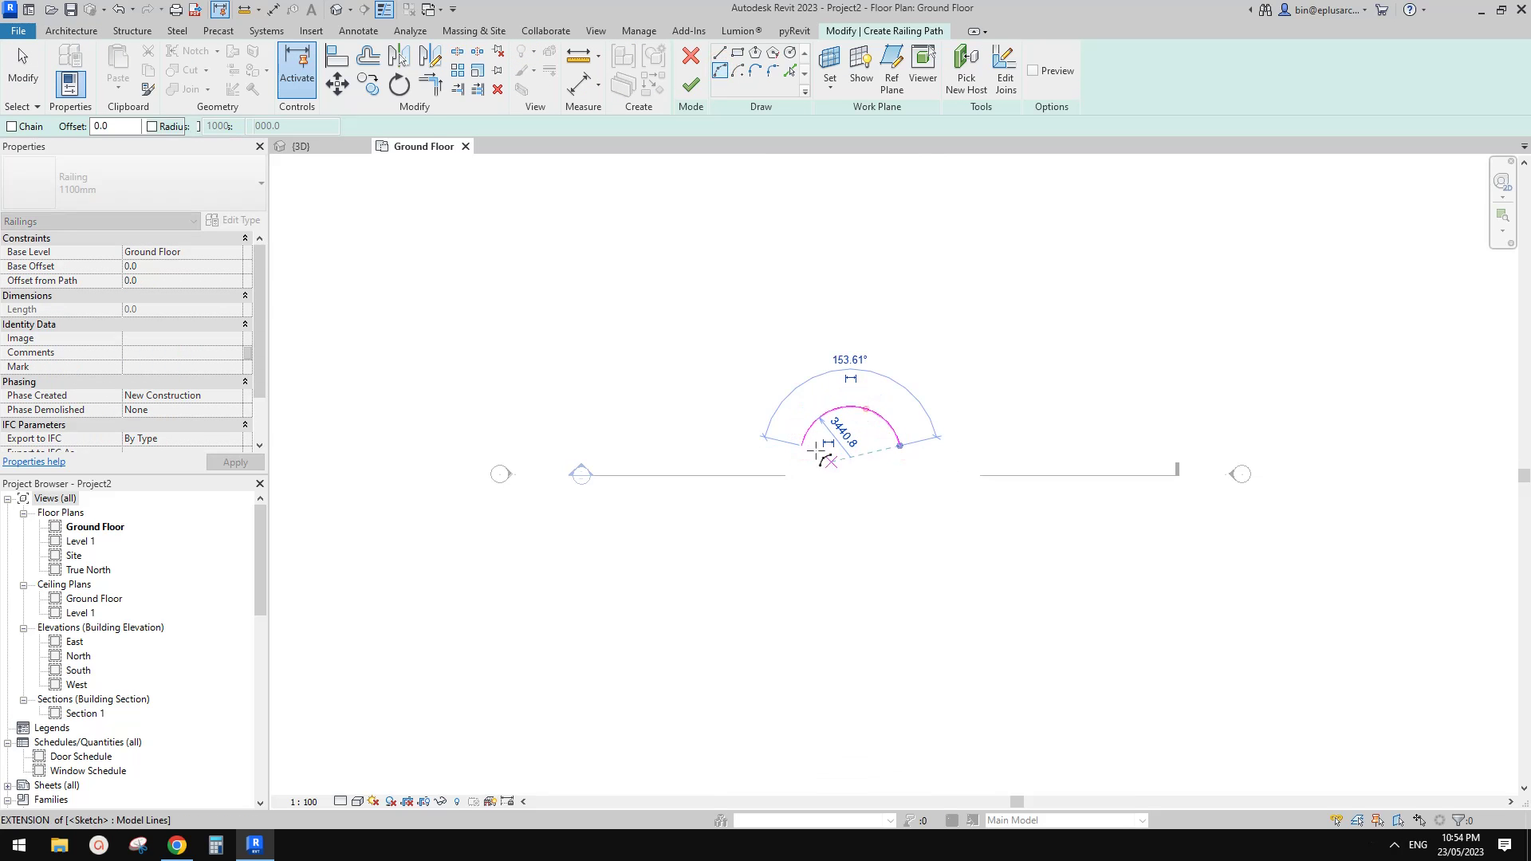
click(690, 84)
- Show the new railing in the default 3D view and set its type to Glass Panel - Bottom Fill
click(336, 9)
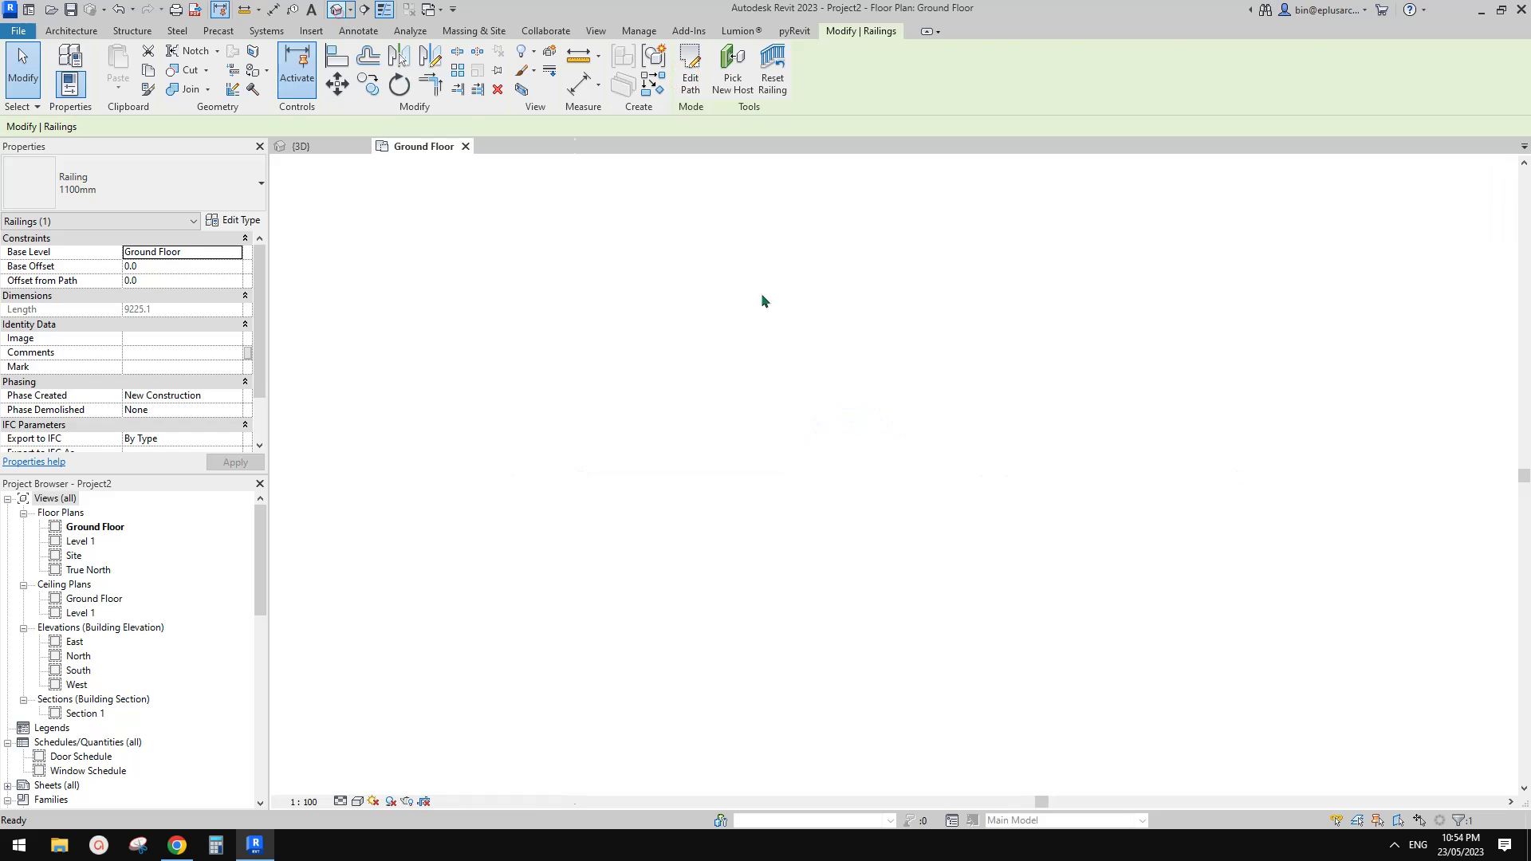
scroll(932, 431, up, 4)
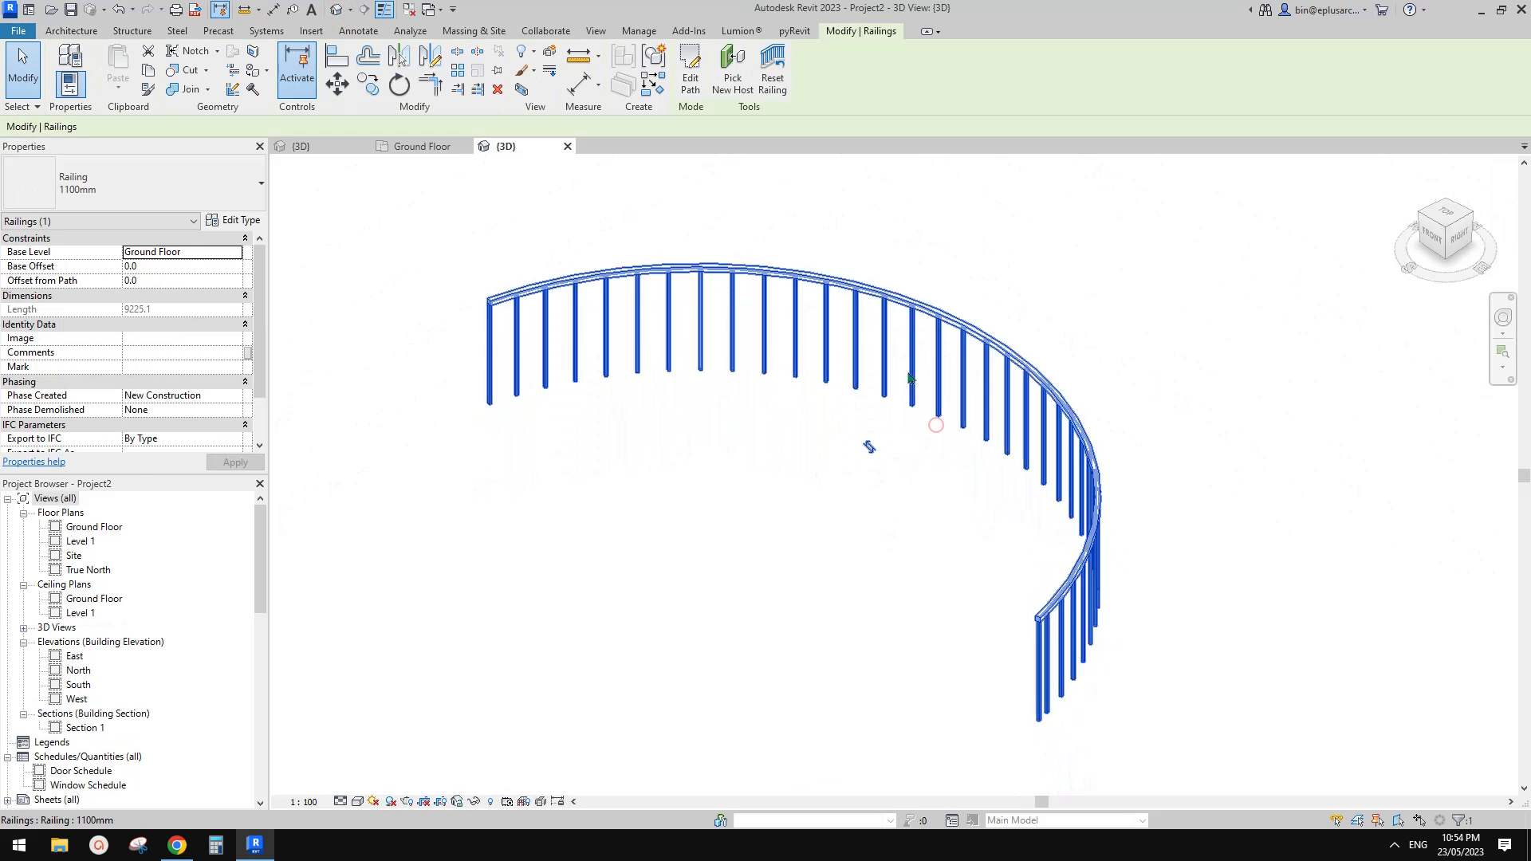
click(160, 188)
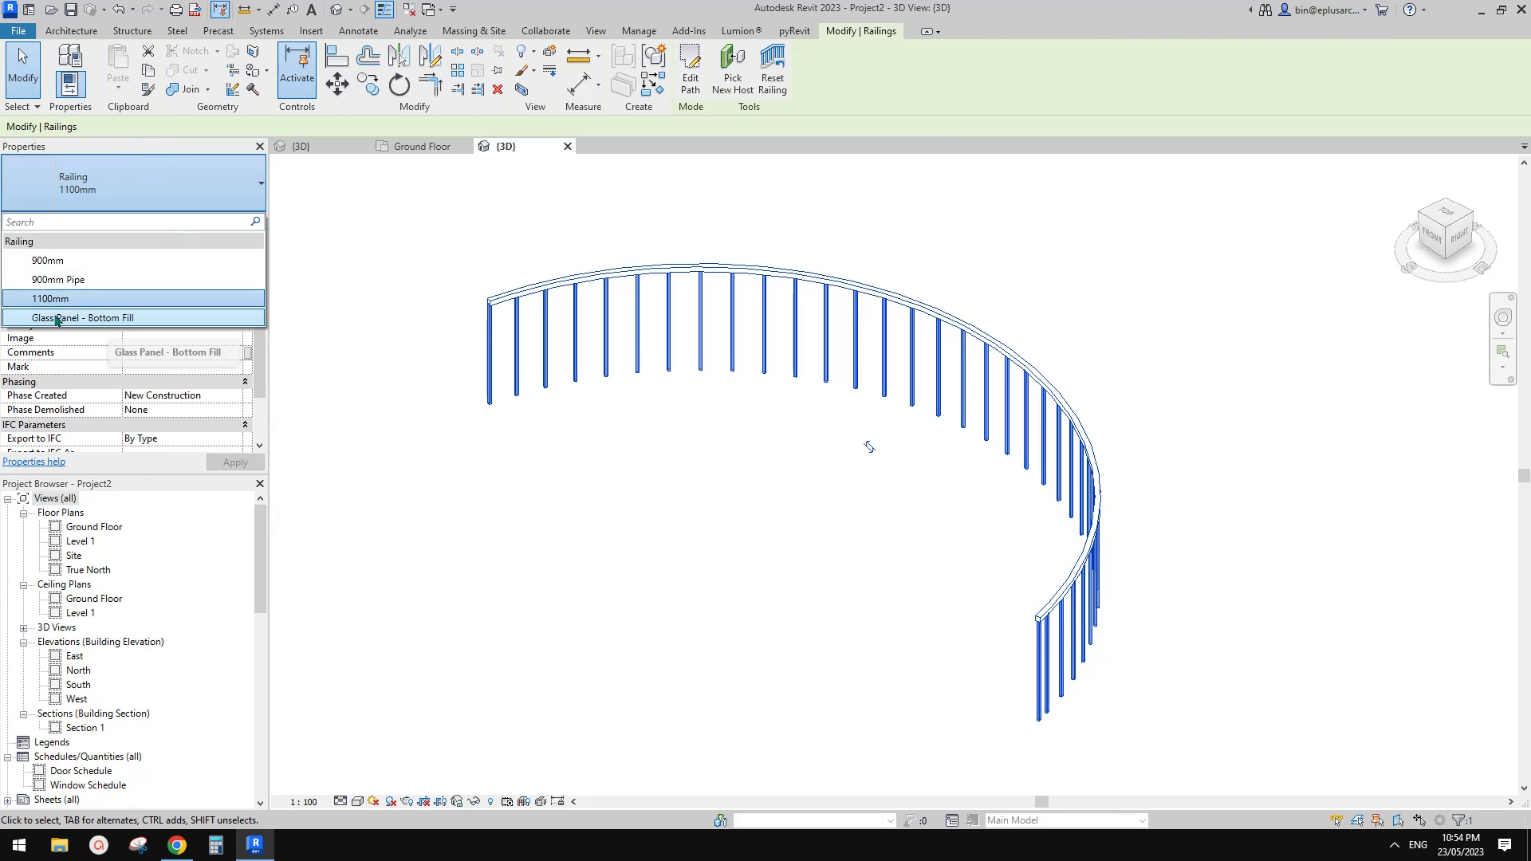
click(72, 317)
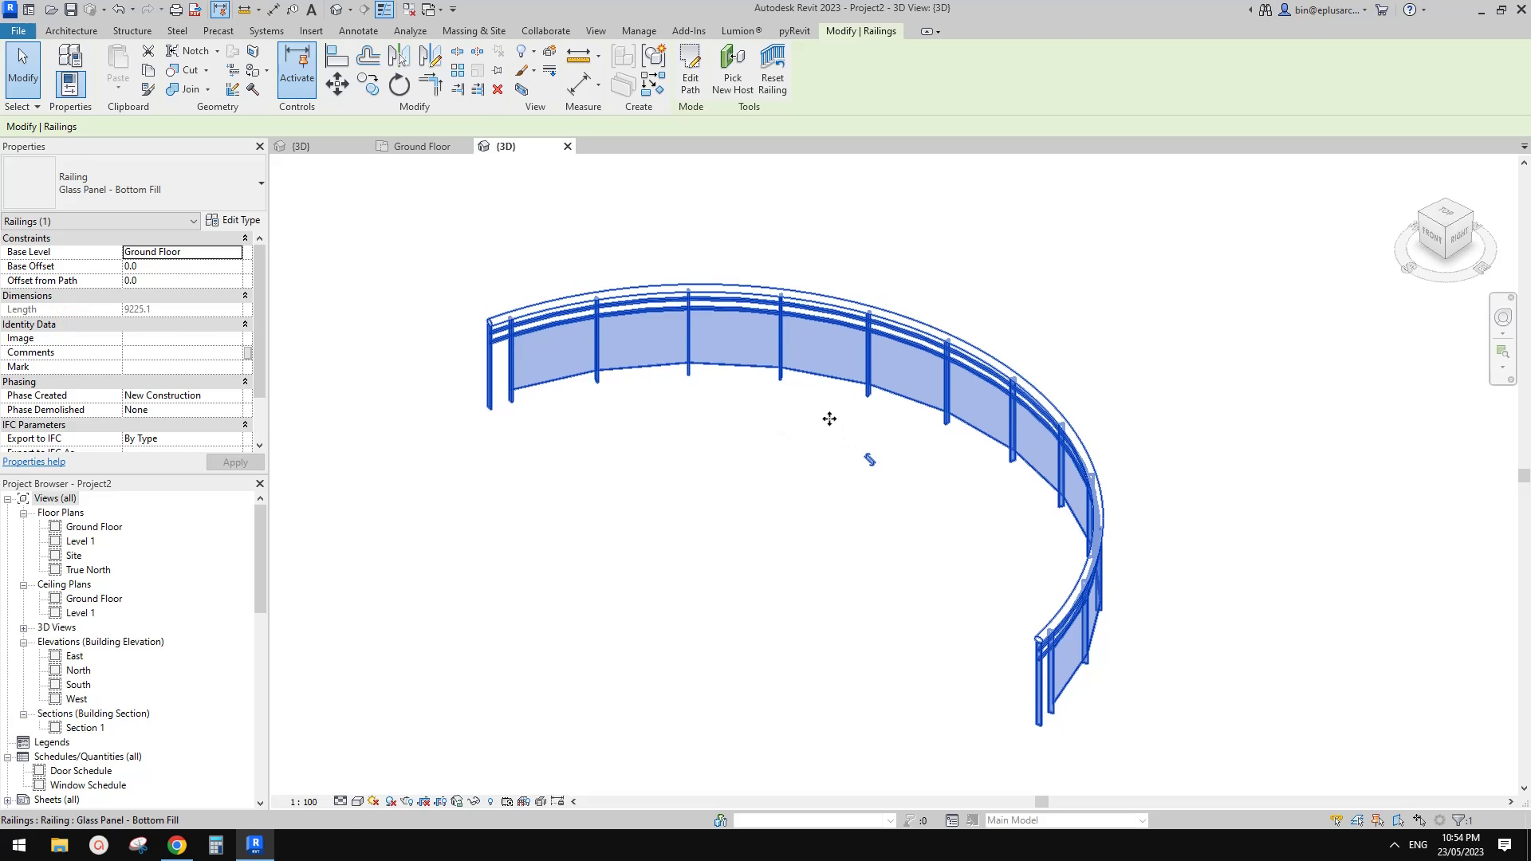
- Examine the glass panel railing from several angles and compare its rails, posts and panels with the reference photo in the browser
click(829, 419)
click(909, 399)
shift+middle_drag(934, 346, 929, 407)
shift+middle_drag(834, 415, 881, 434)
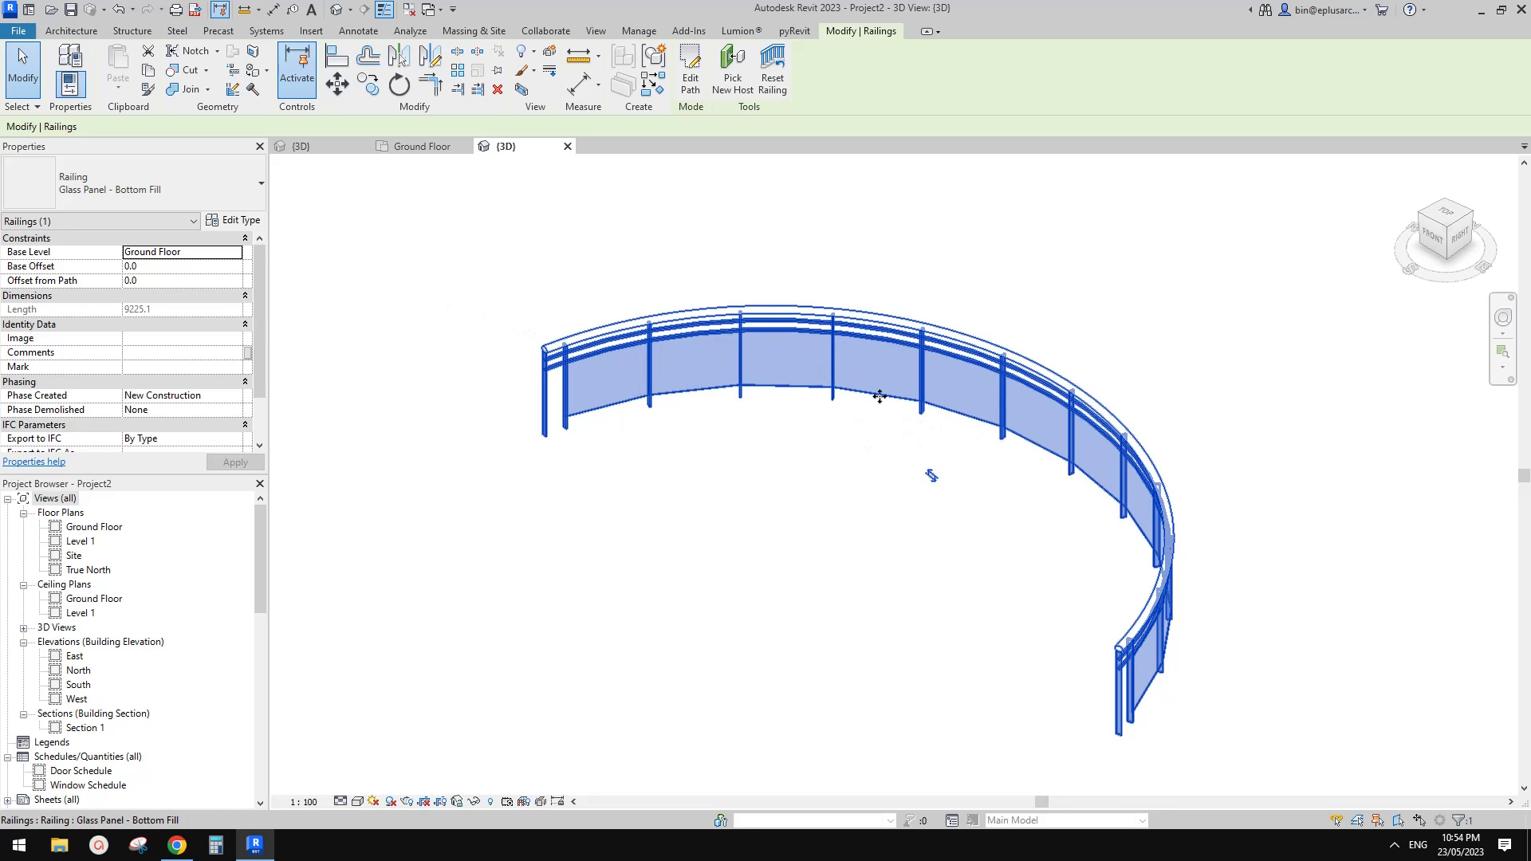
shift+middle_drag(987, 411, 909, 435)
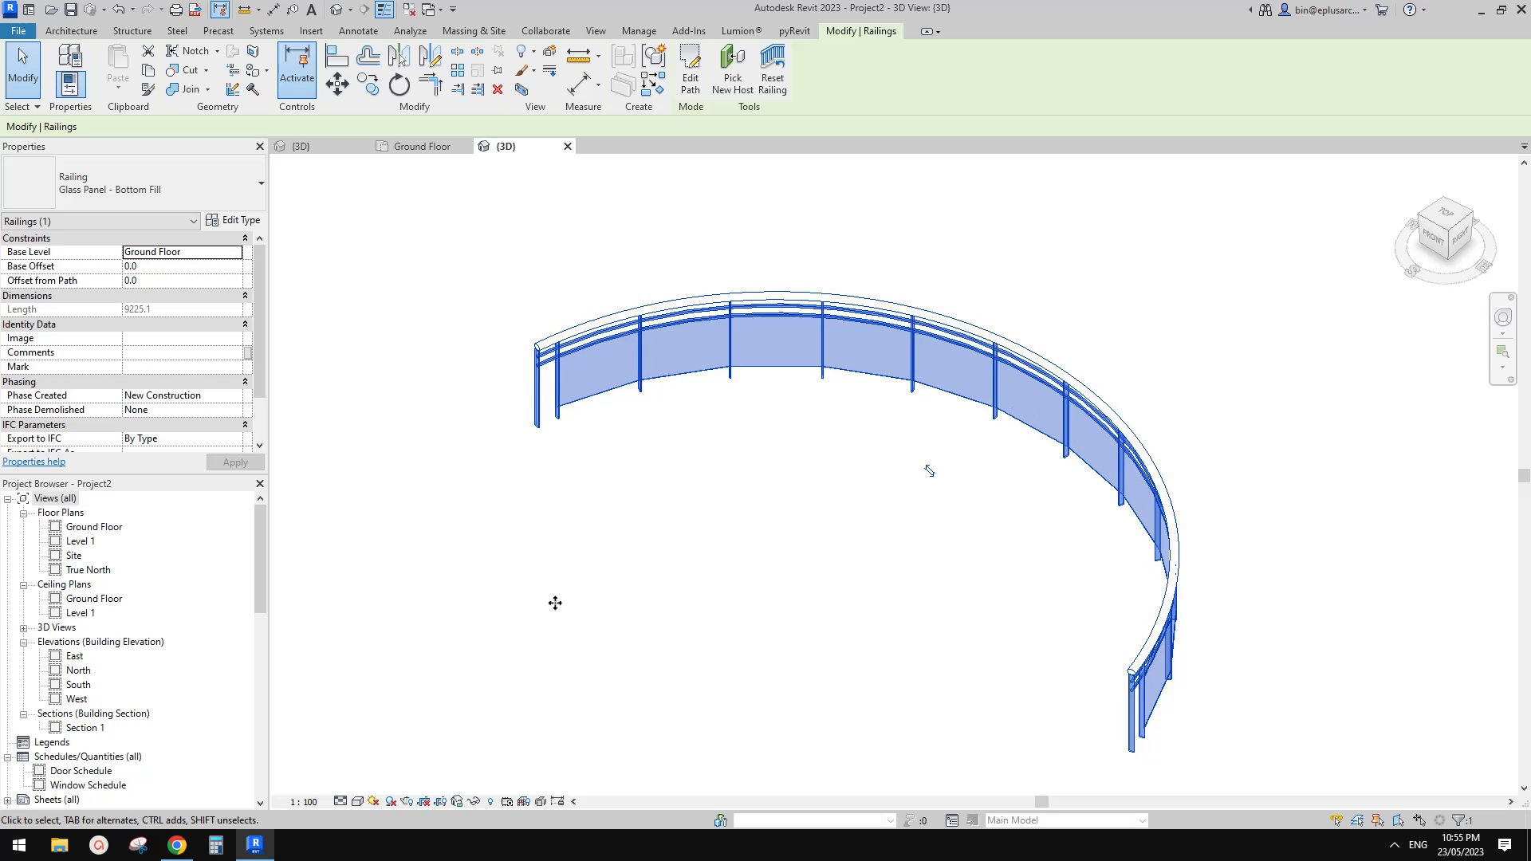
click(181, 847)
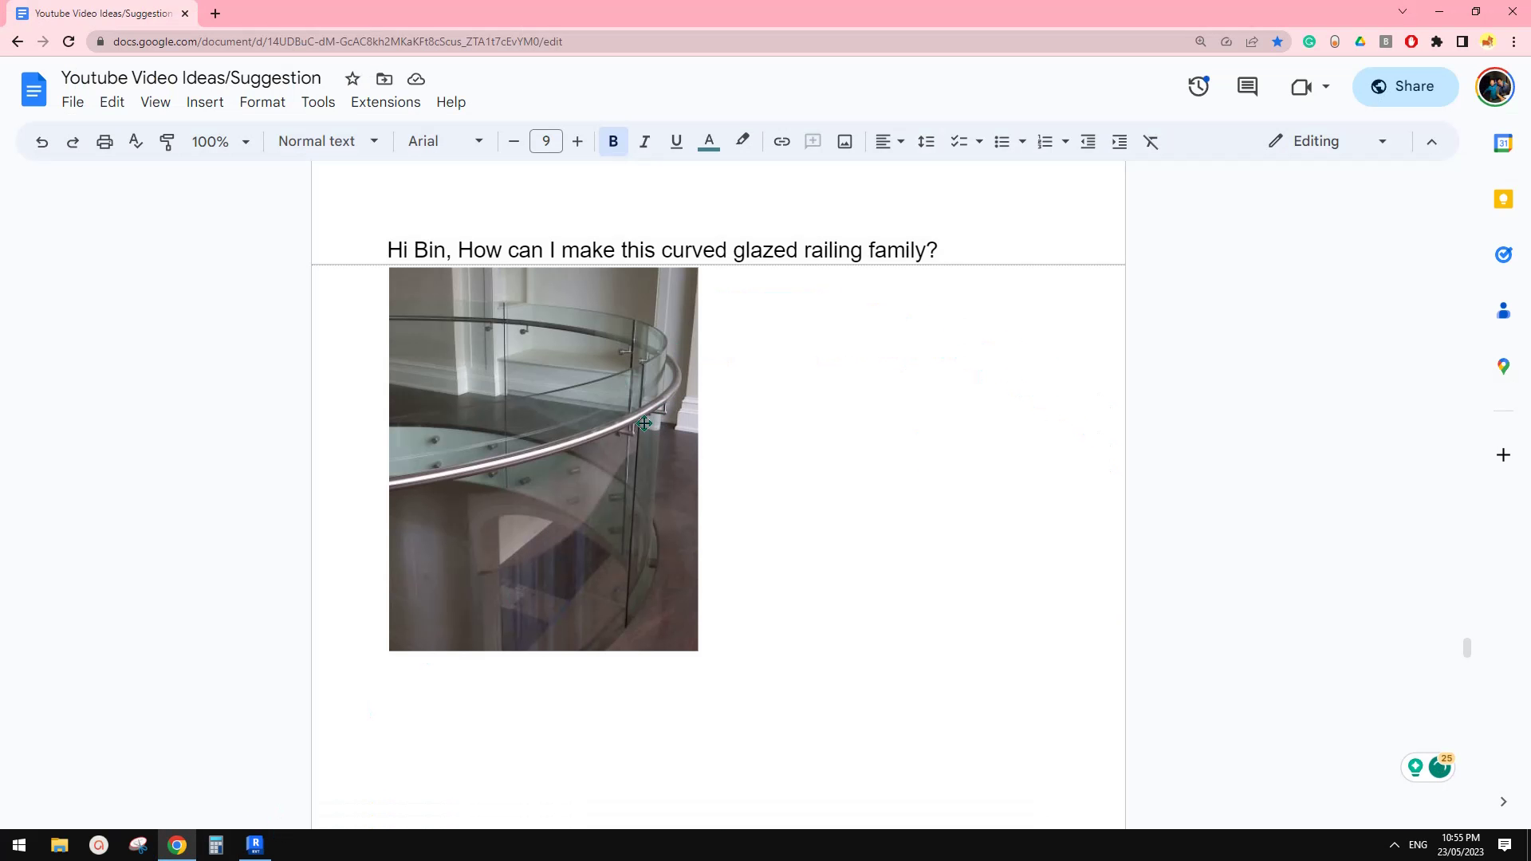
click(254, 844)
shift+middle_drag(889, 539, 939, 523)
scroll(939, 523, up, 2)
click(877, 470)
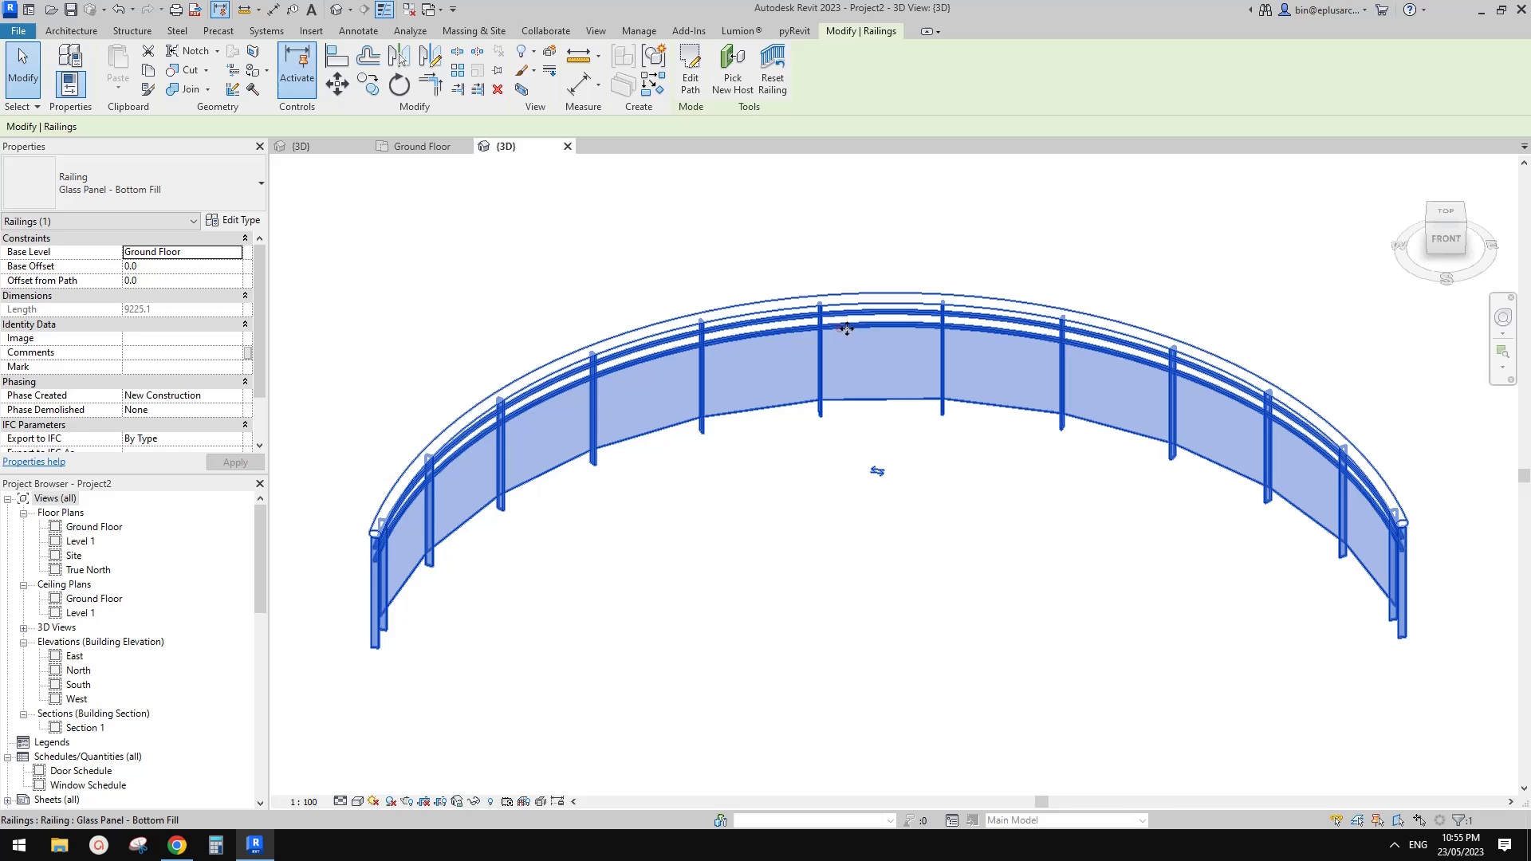
- Duplicate the selected railing's type under the name 1
click(250, 220)
click(448, 223)
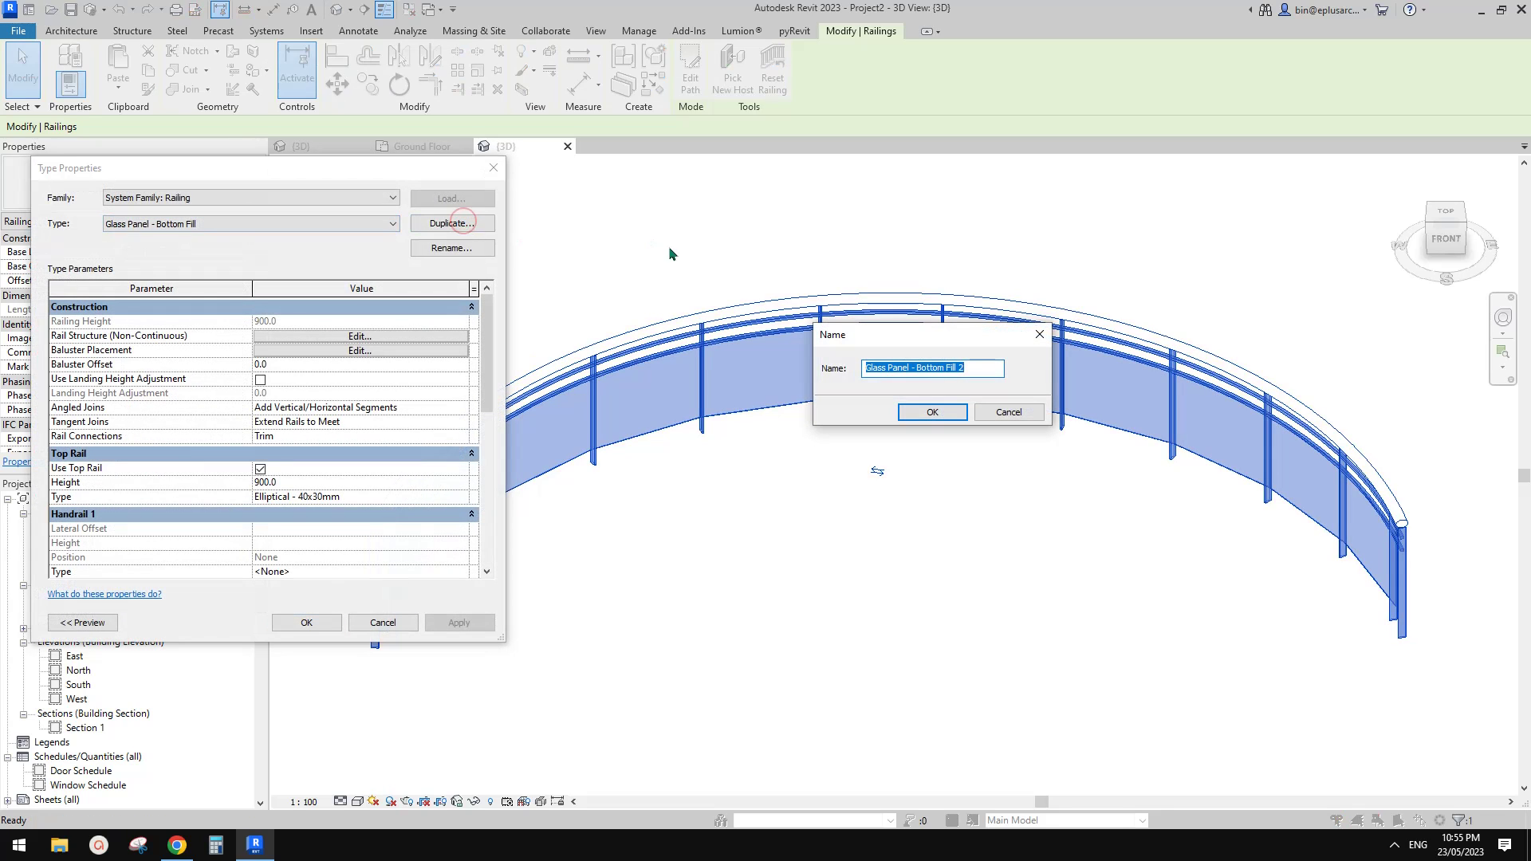
text(1)
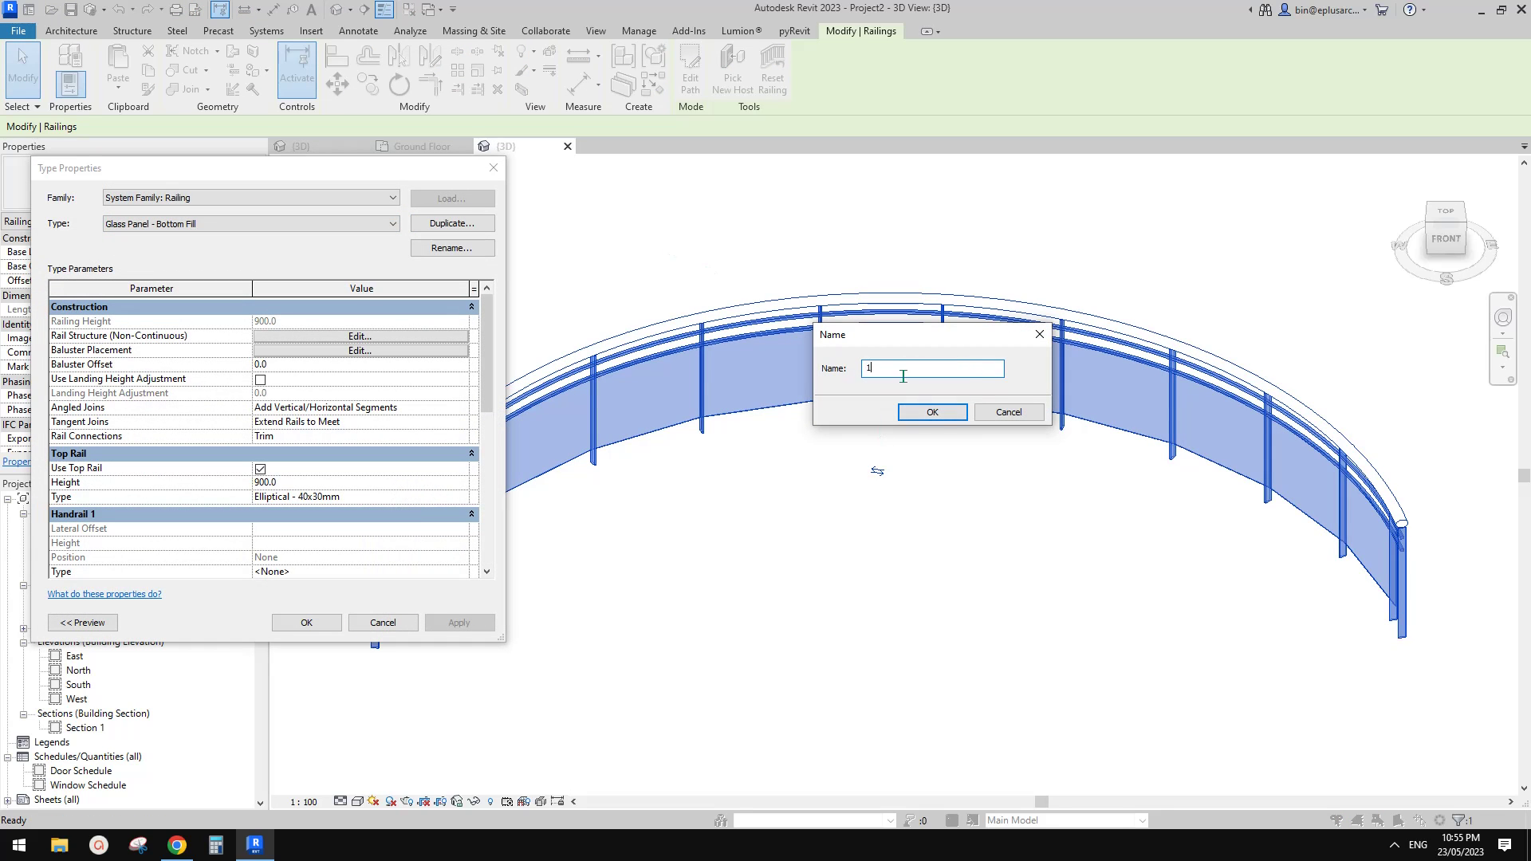
click(933, 412)
drag(372, 168, 381, 150)
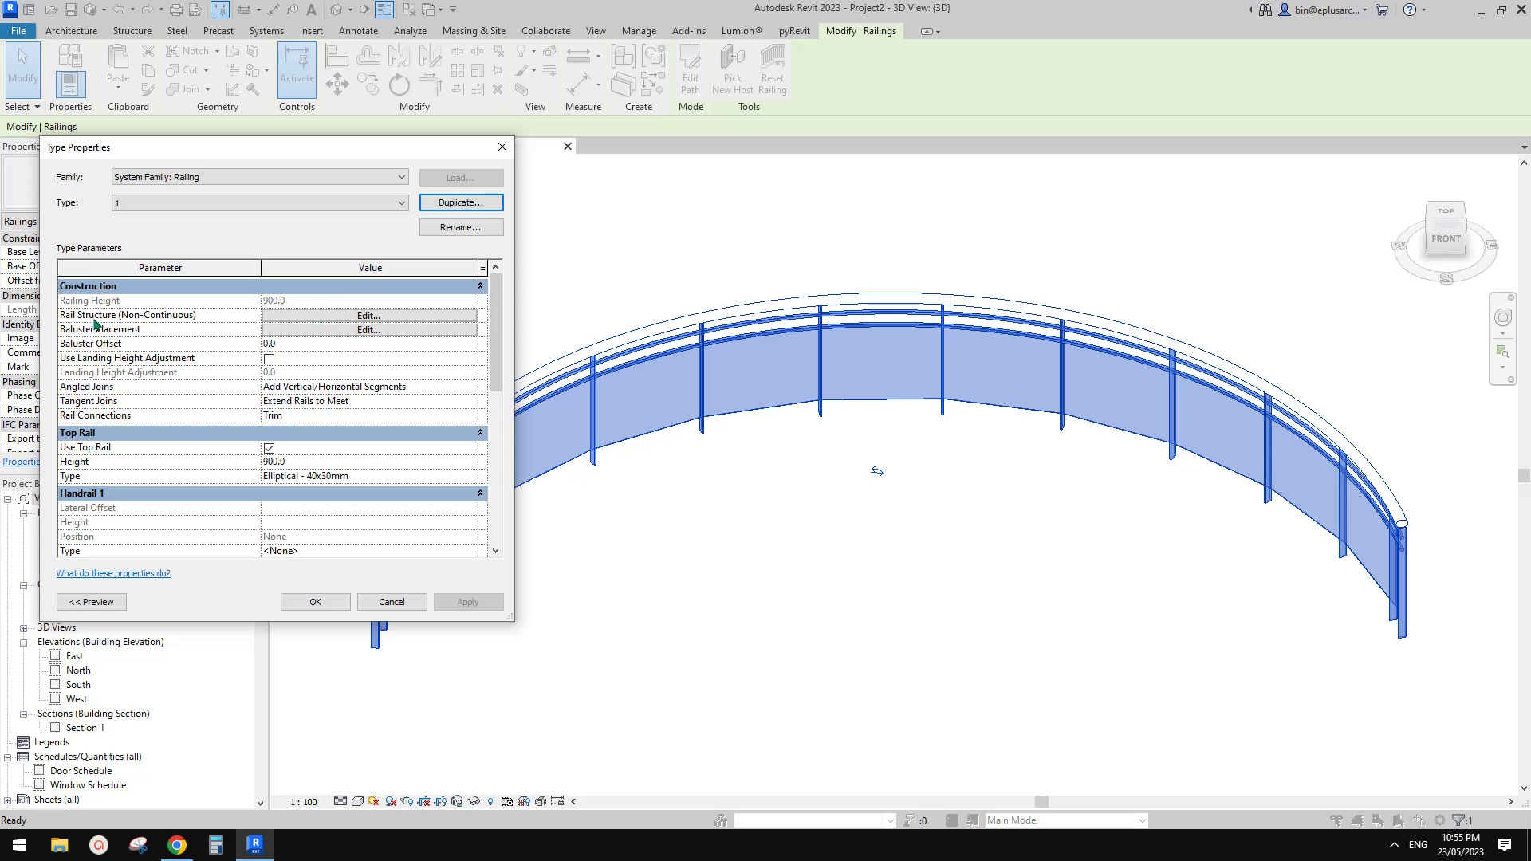
click(359, 315)
click(120, 253)
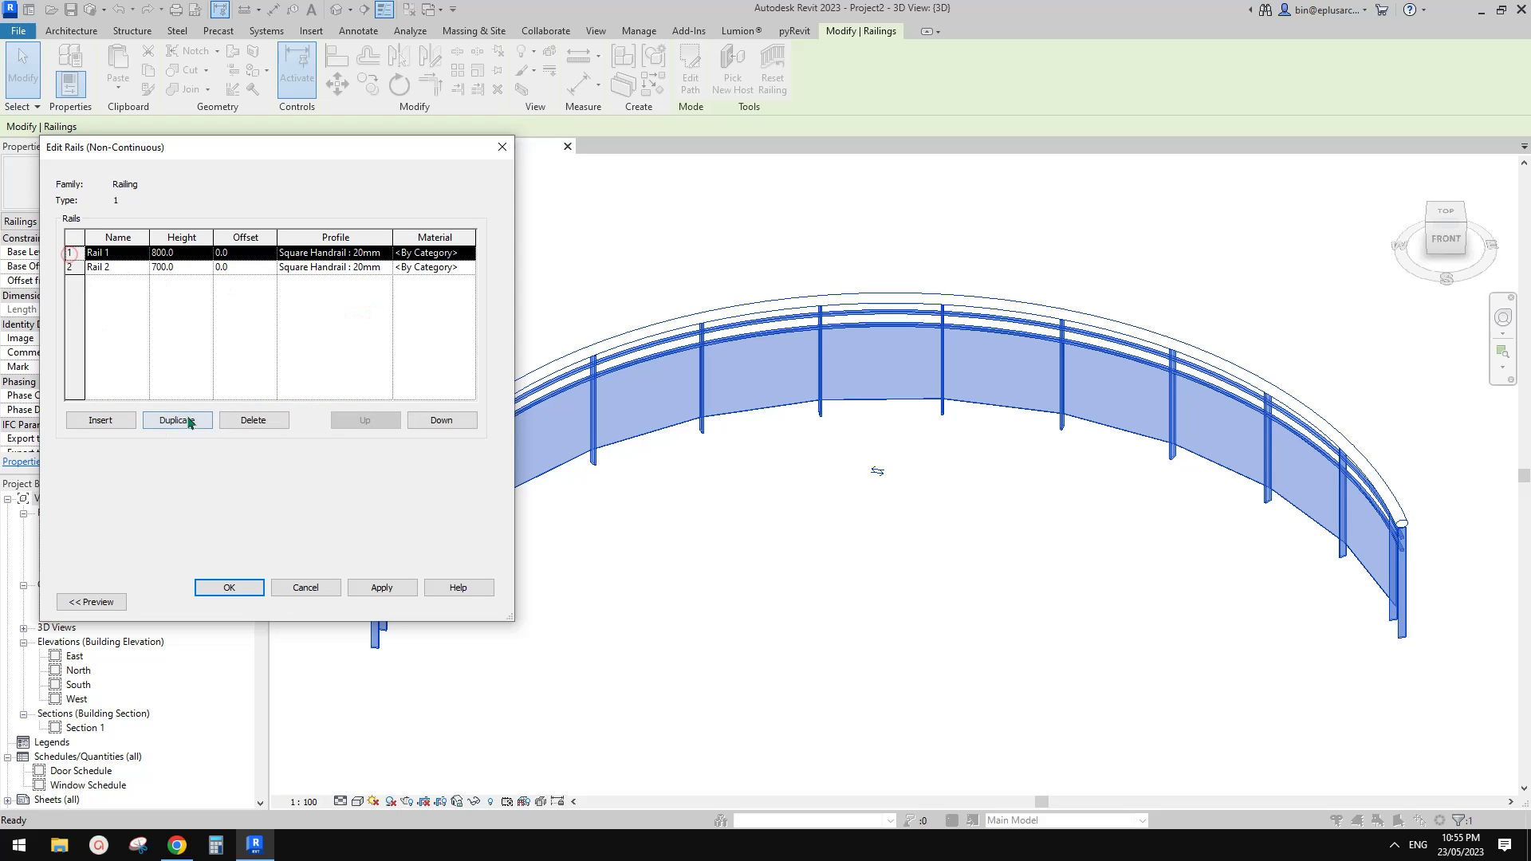
click(255, 420)
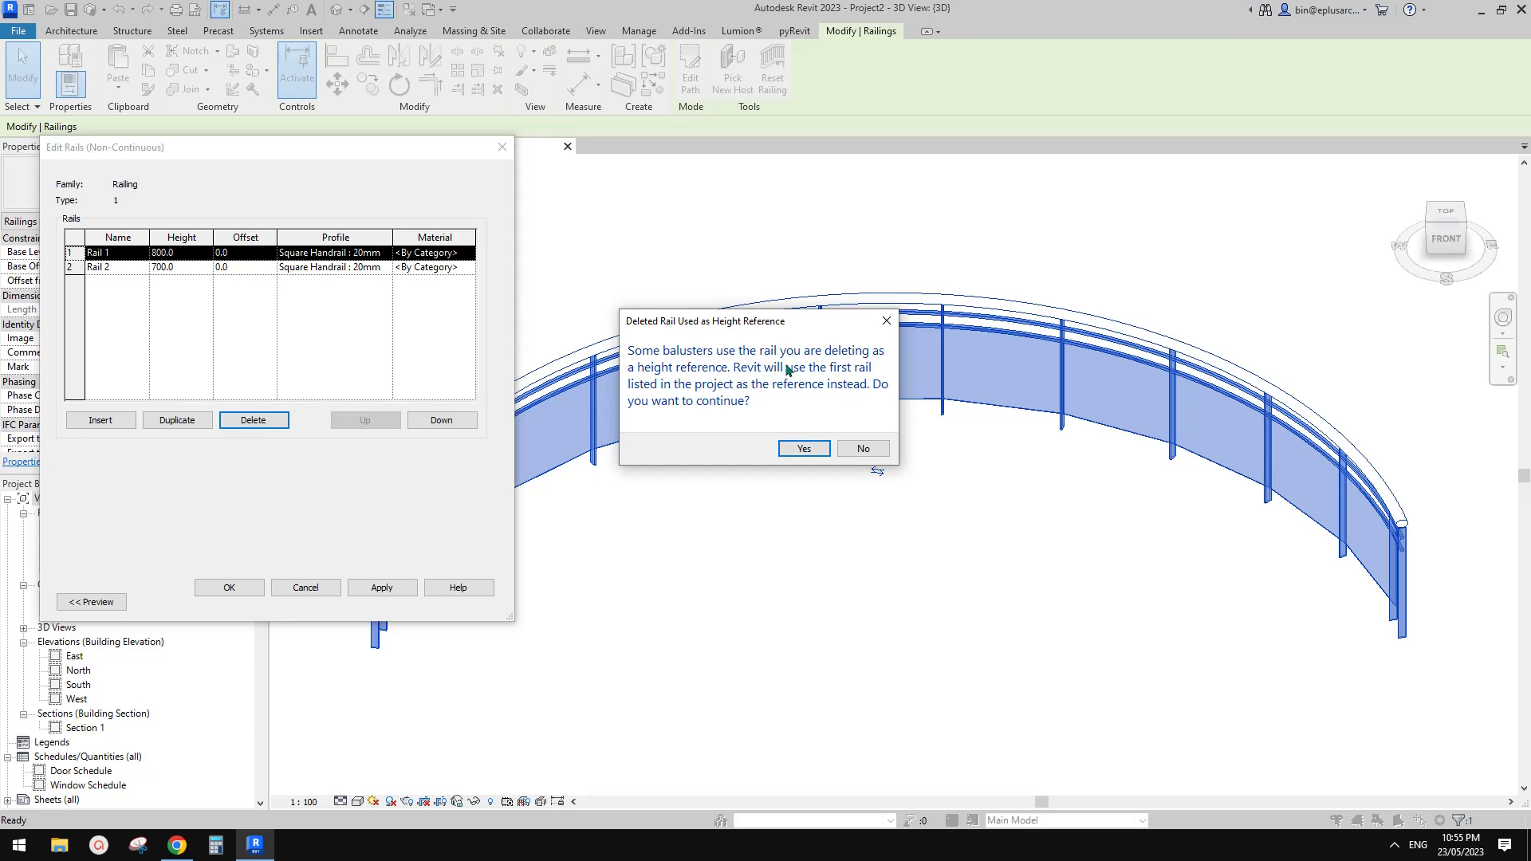
click(864, 449)
click(306, 586)
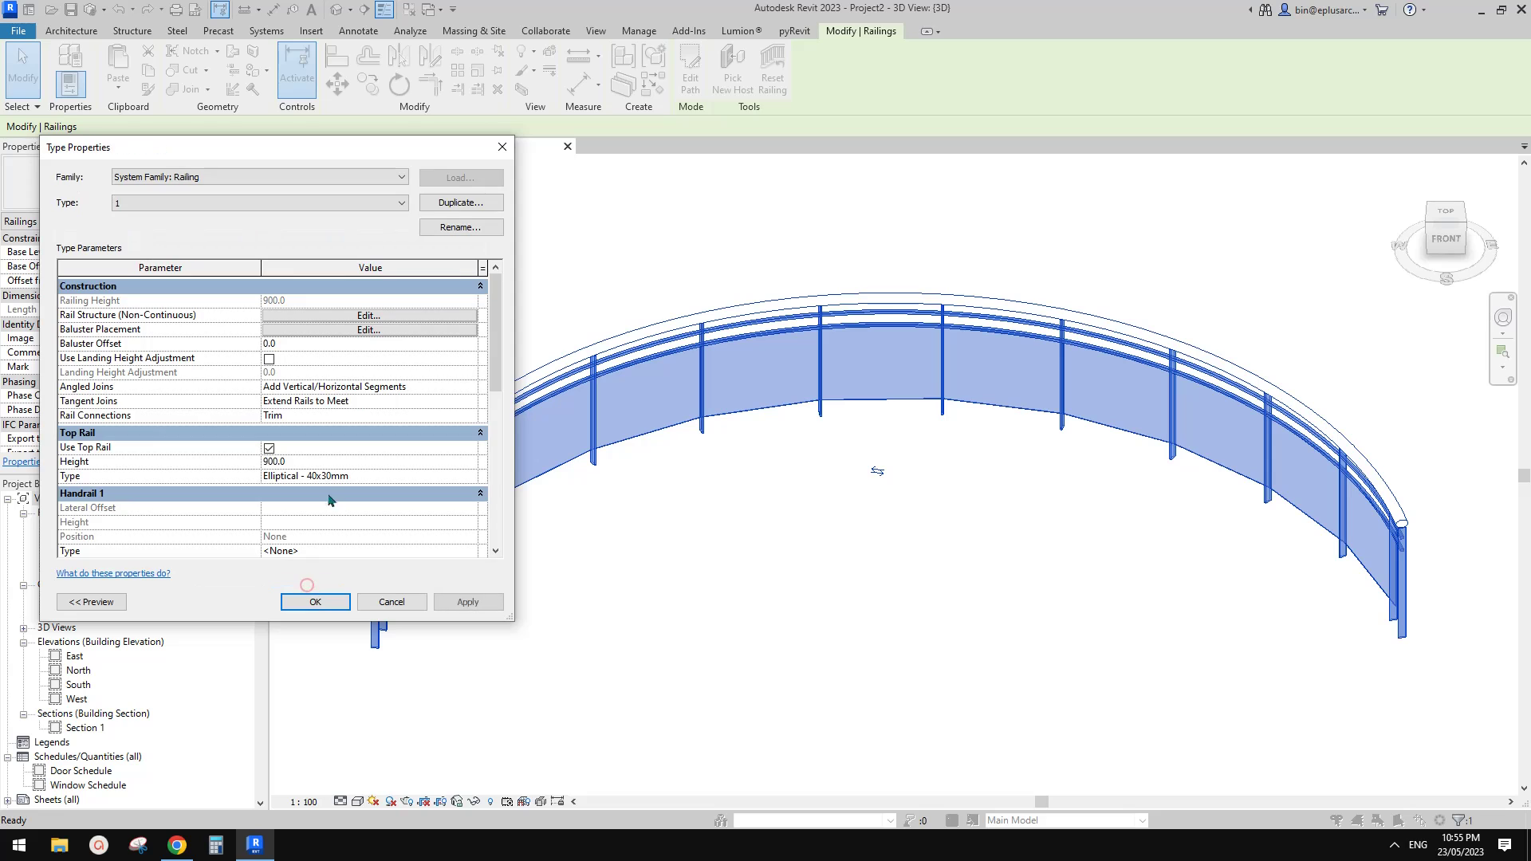
- In railing type 1's baluster placement, set the glazed panel's top reference to Host with a top offset of 1000
click(325, 330)
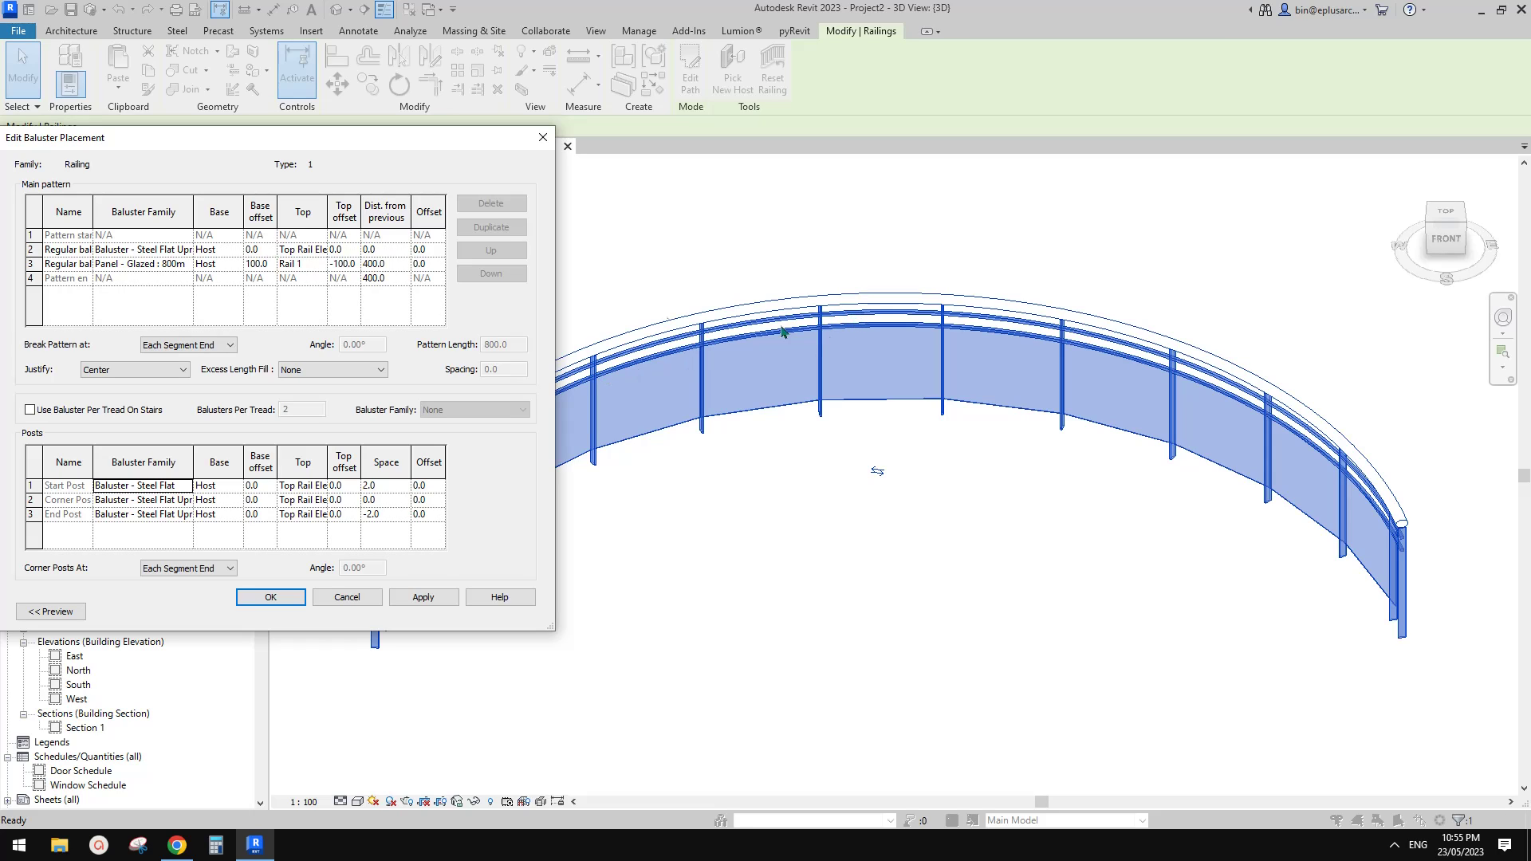
click(310, 491)
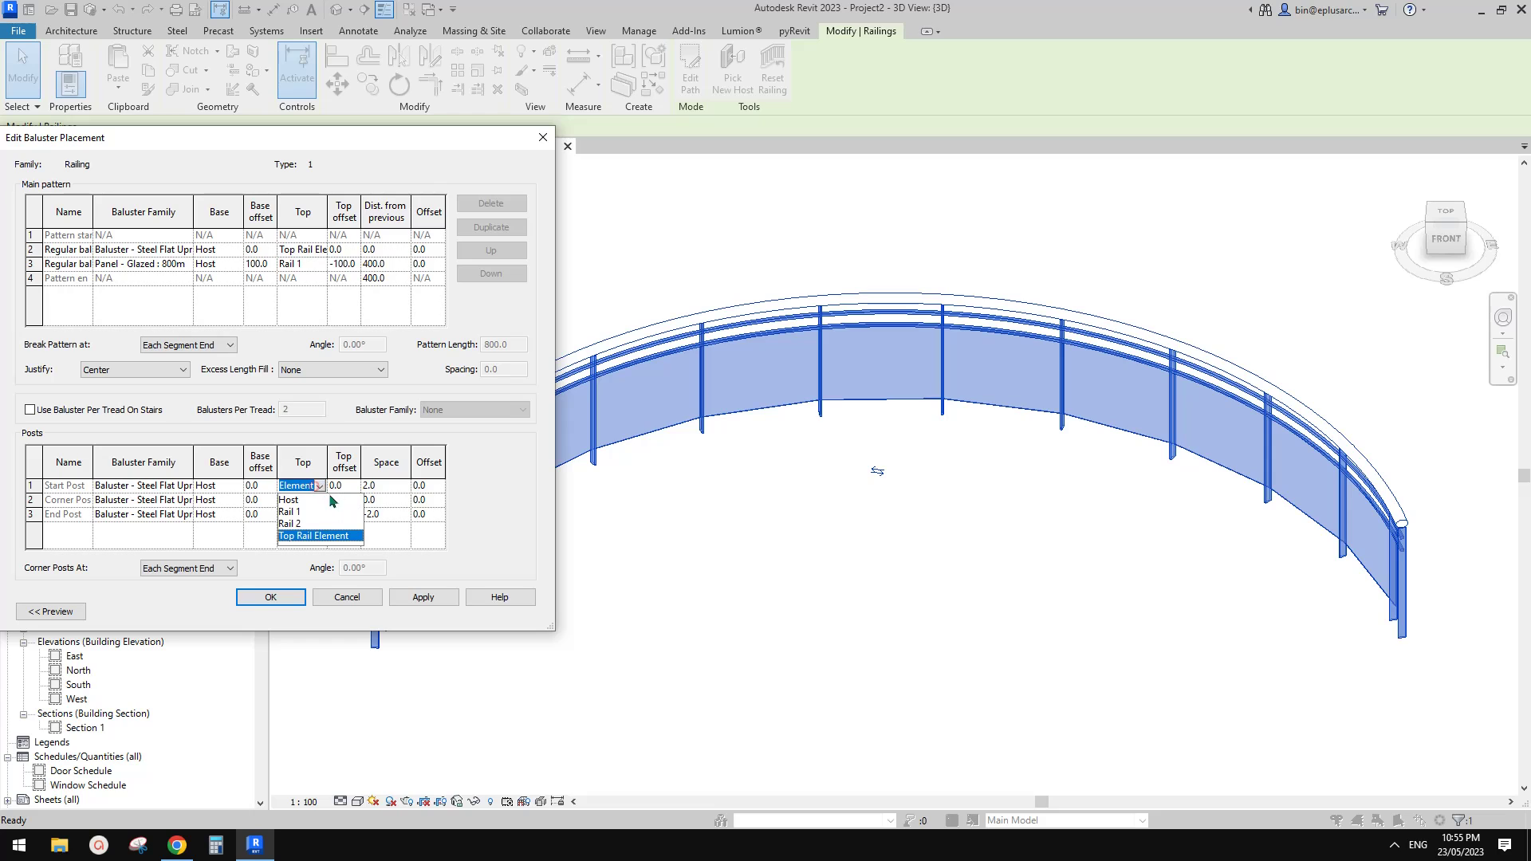
click(318, 488)
click(318, 500)
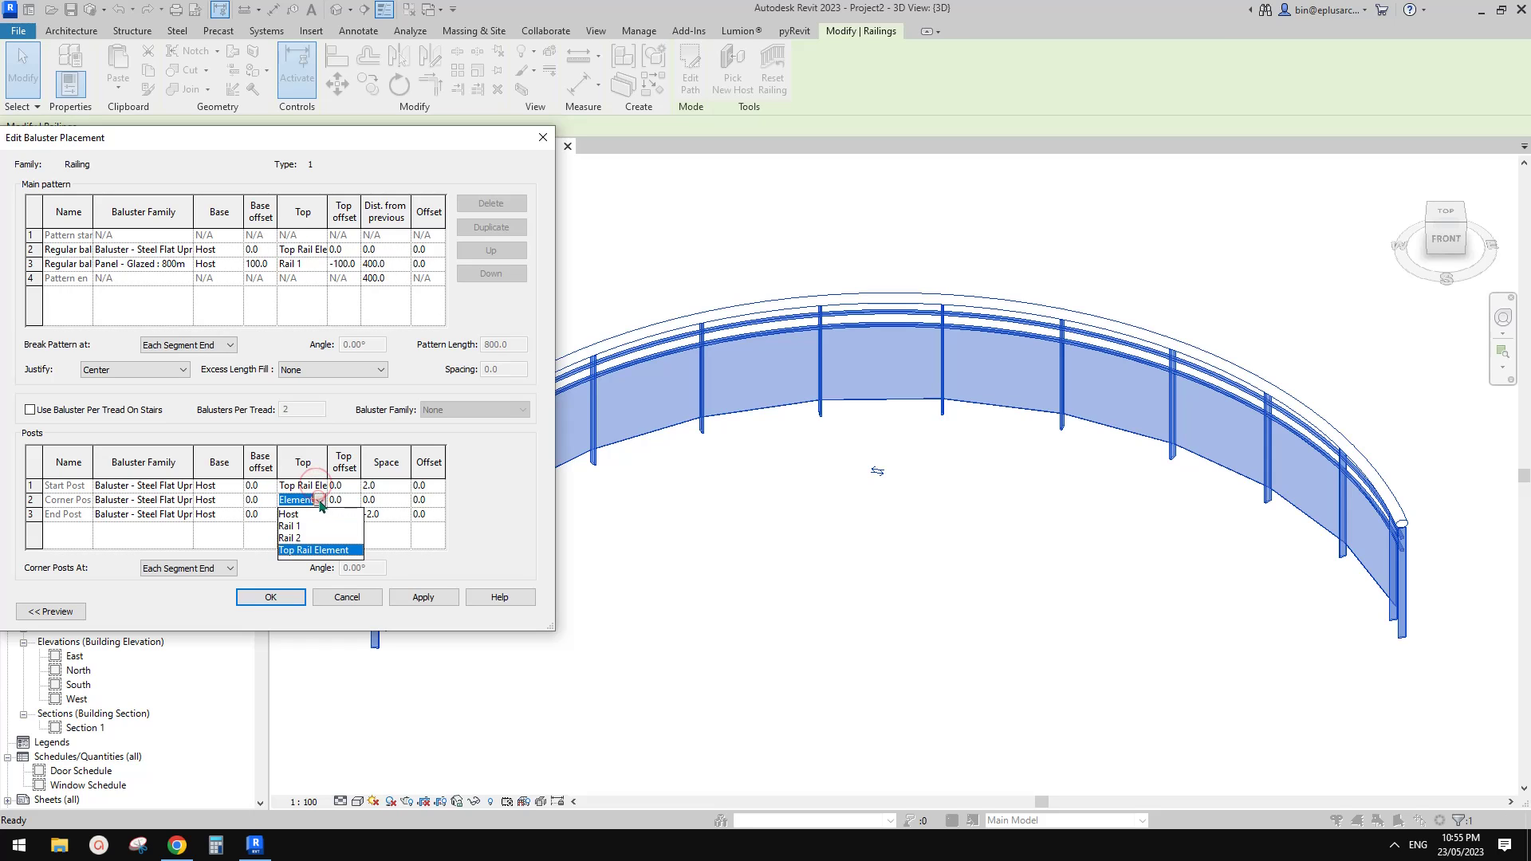
click(318, 500)
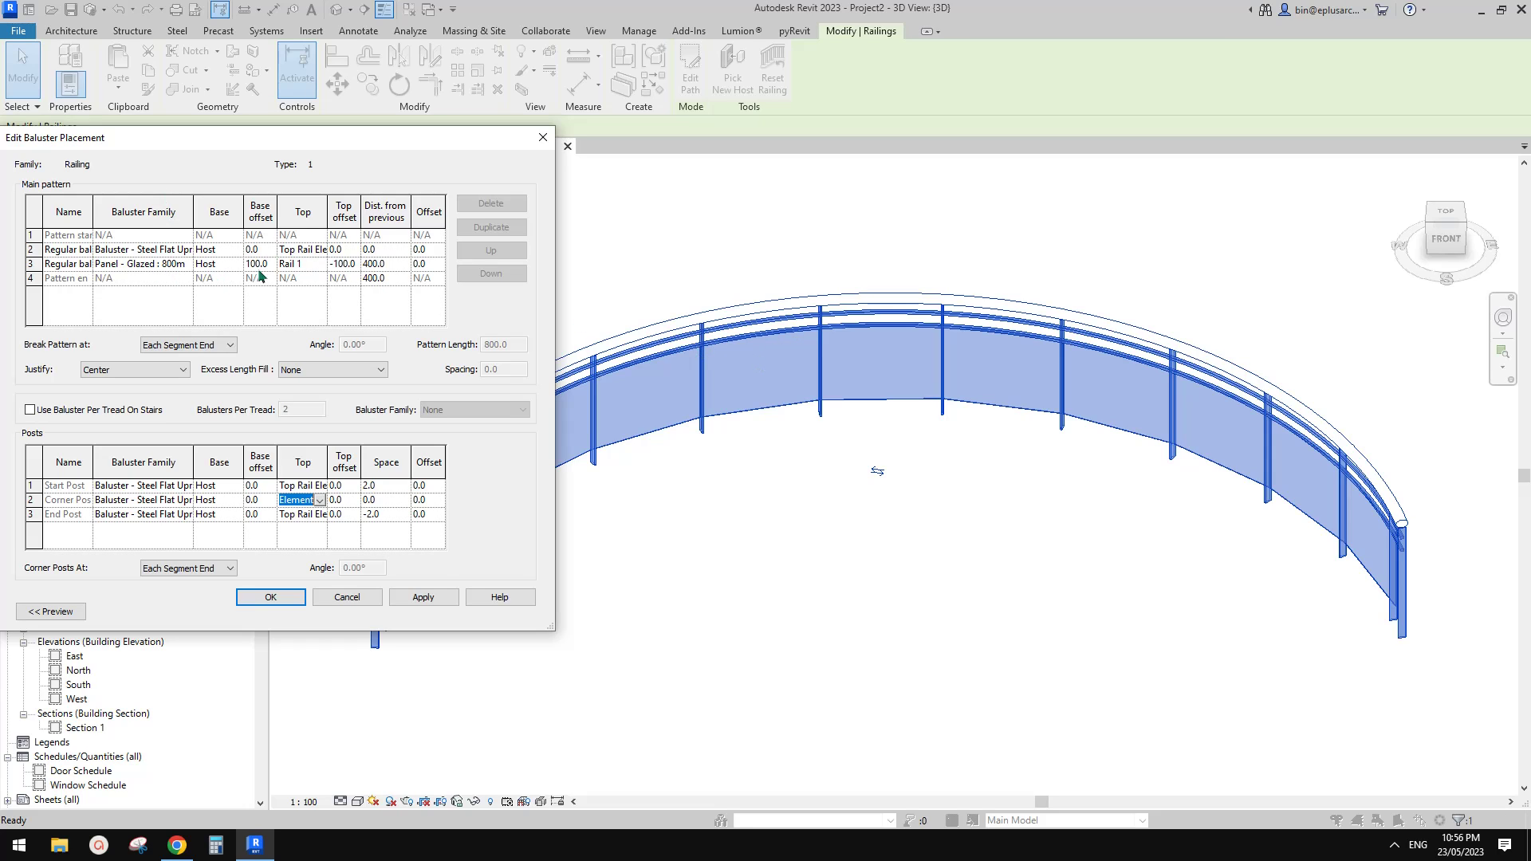
click(293, 263)
click(319, 264)
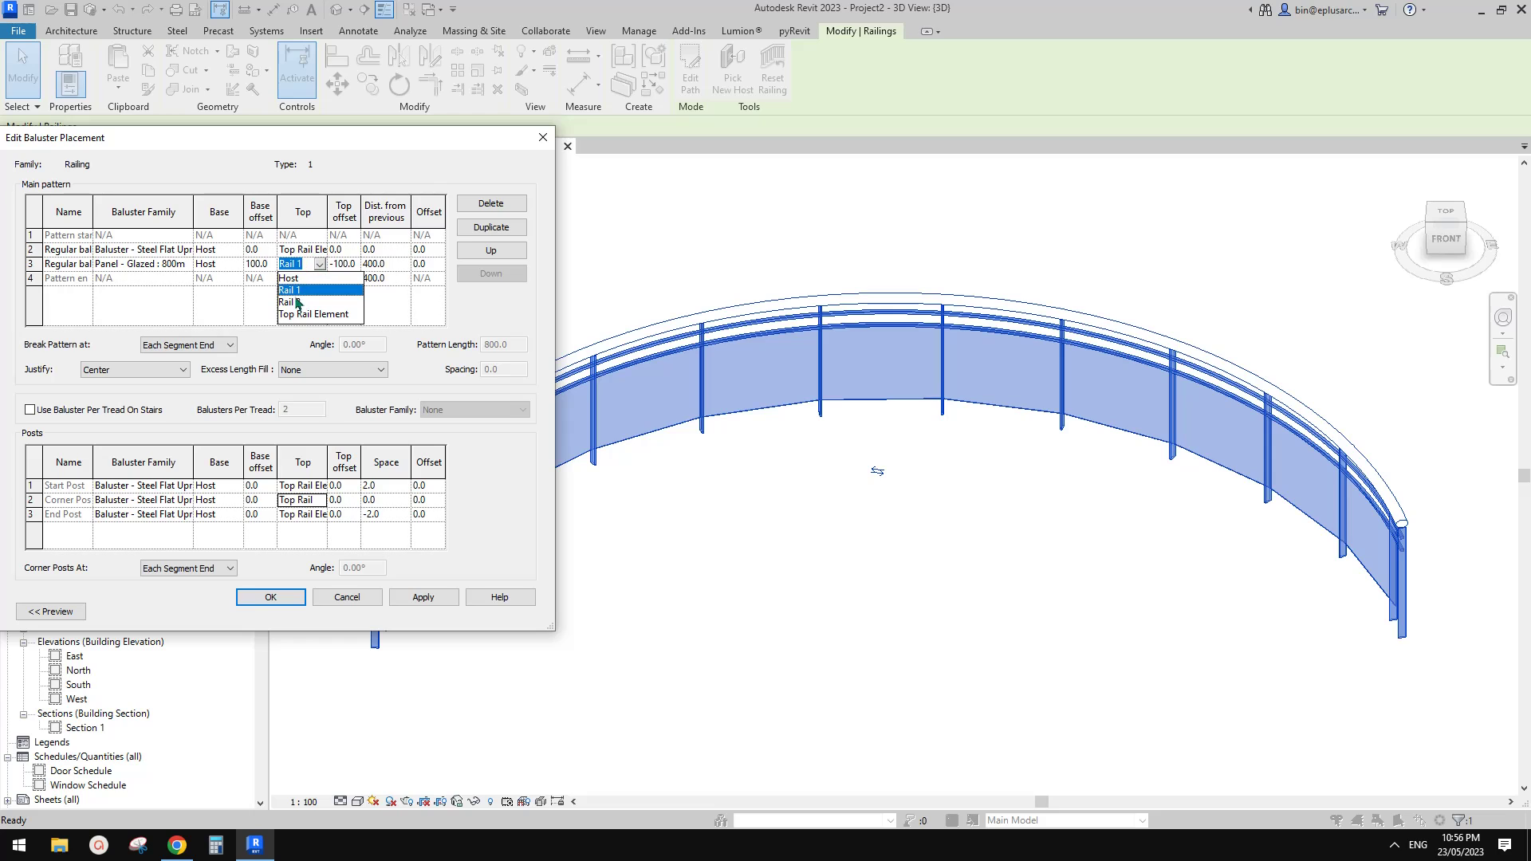
click(289, 278)
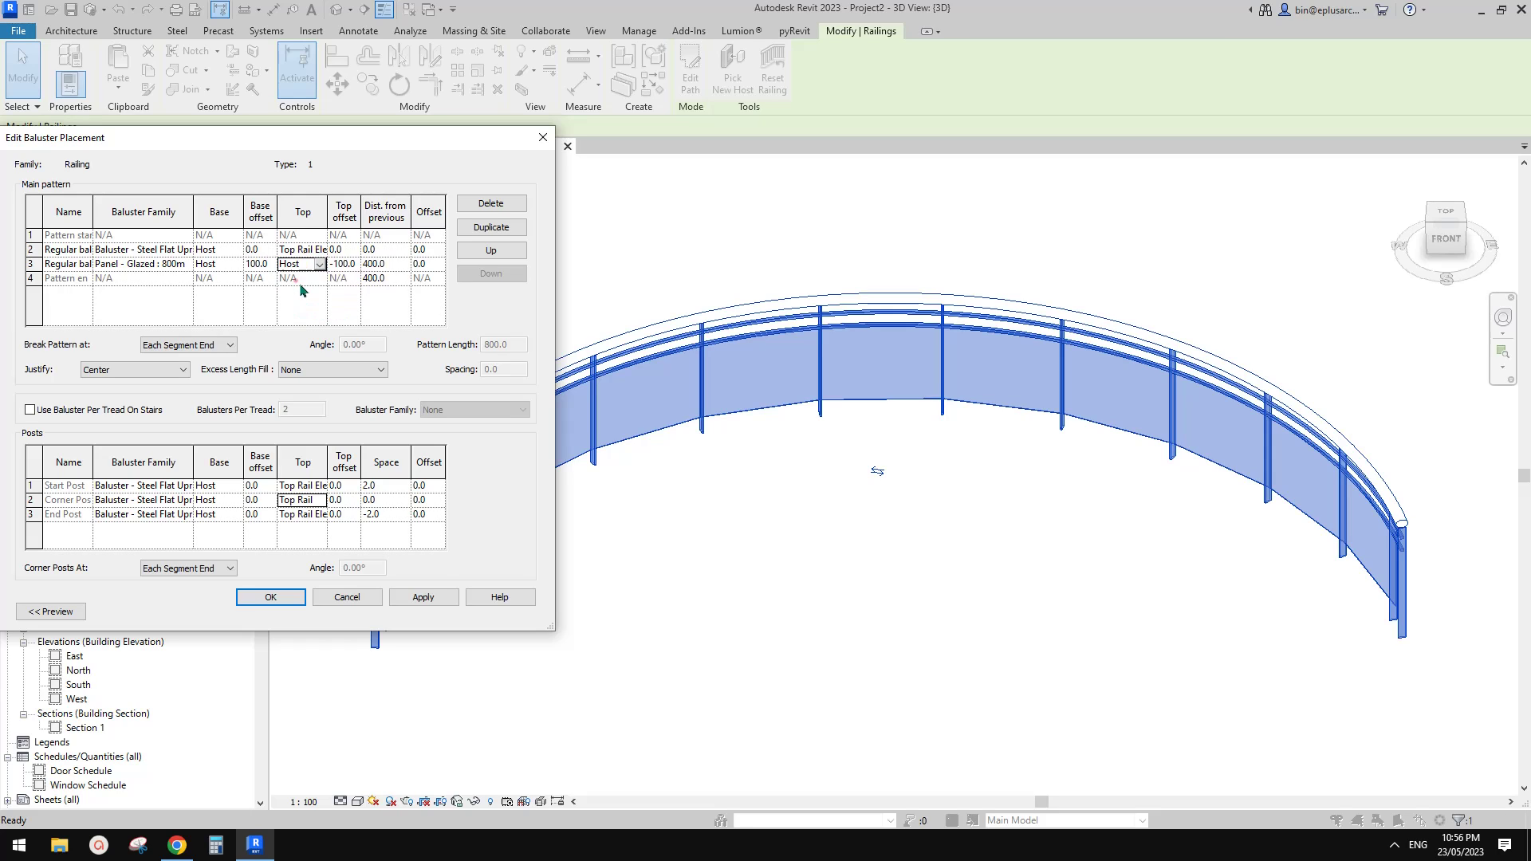
click(343, 263)
text(1000)
key(Return)
click(271, 598)
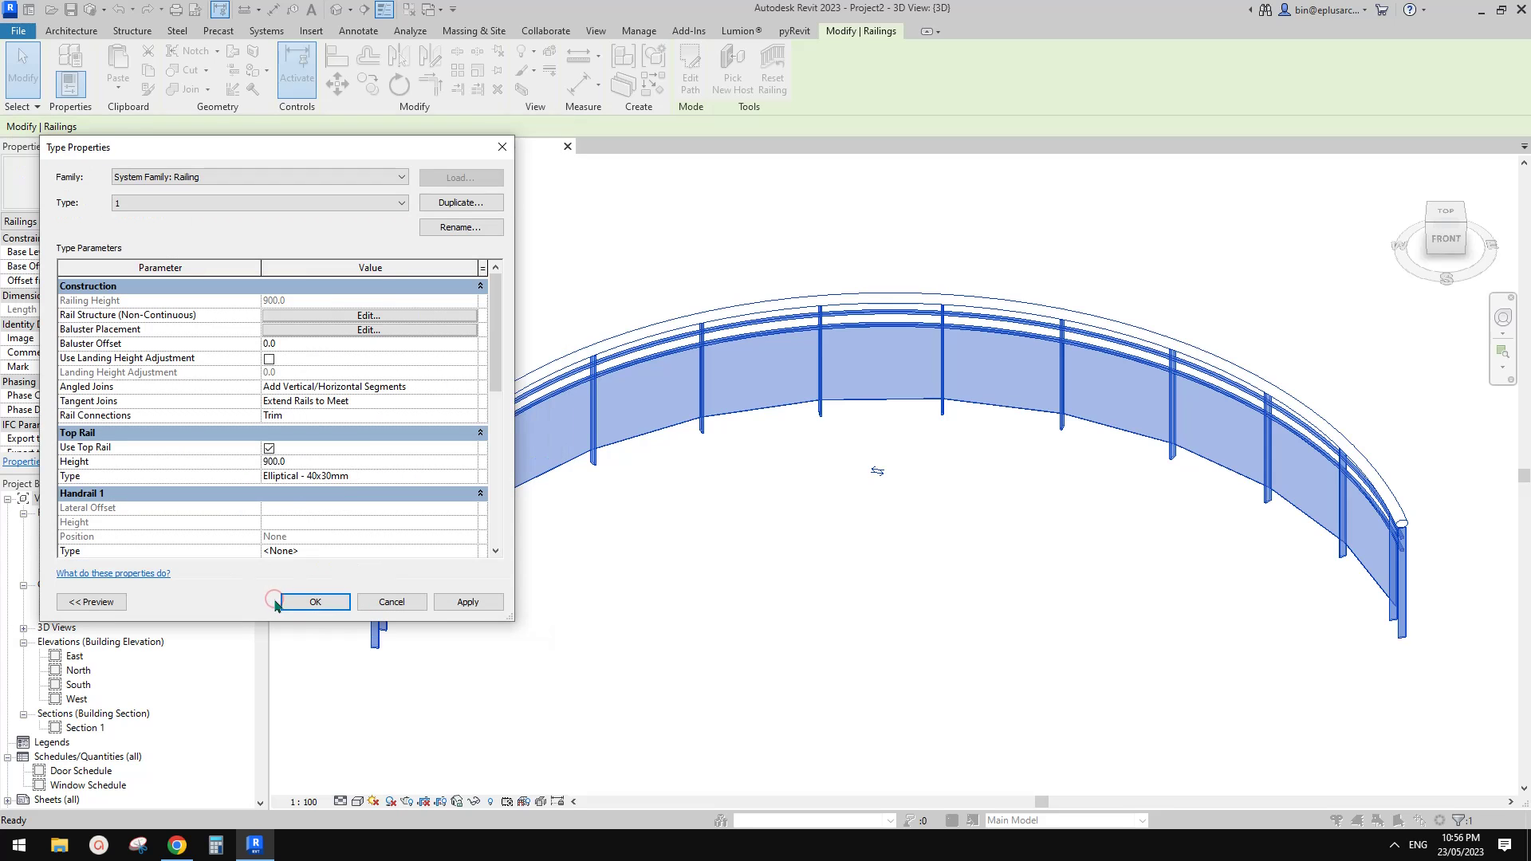
- Delete both non-continuous rails from the railing type's rail structure and apply the type changes
click(323, 317)
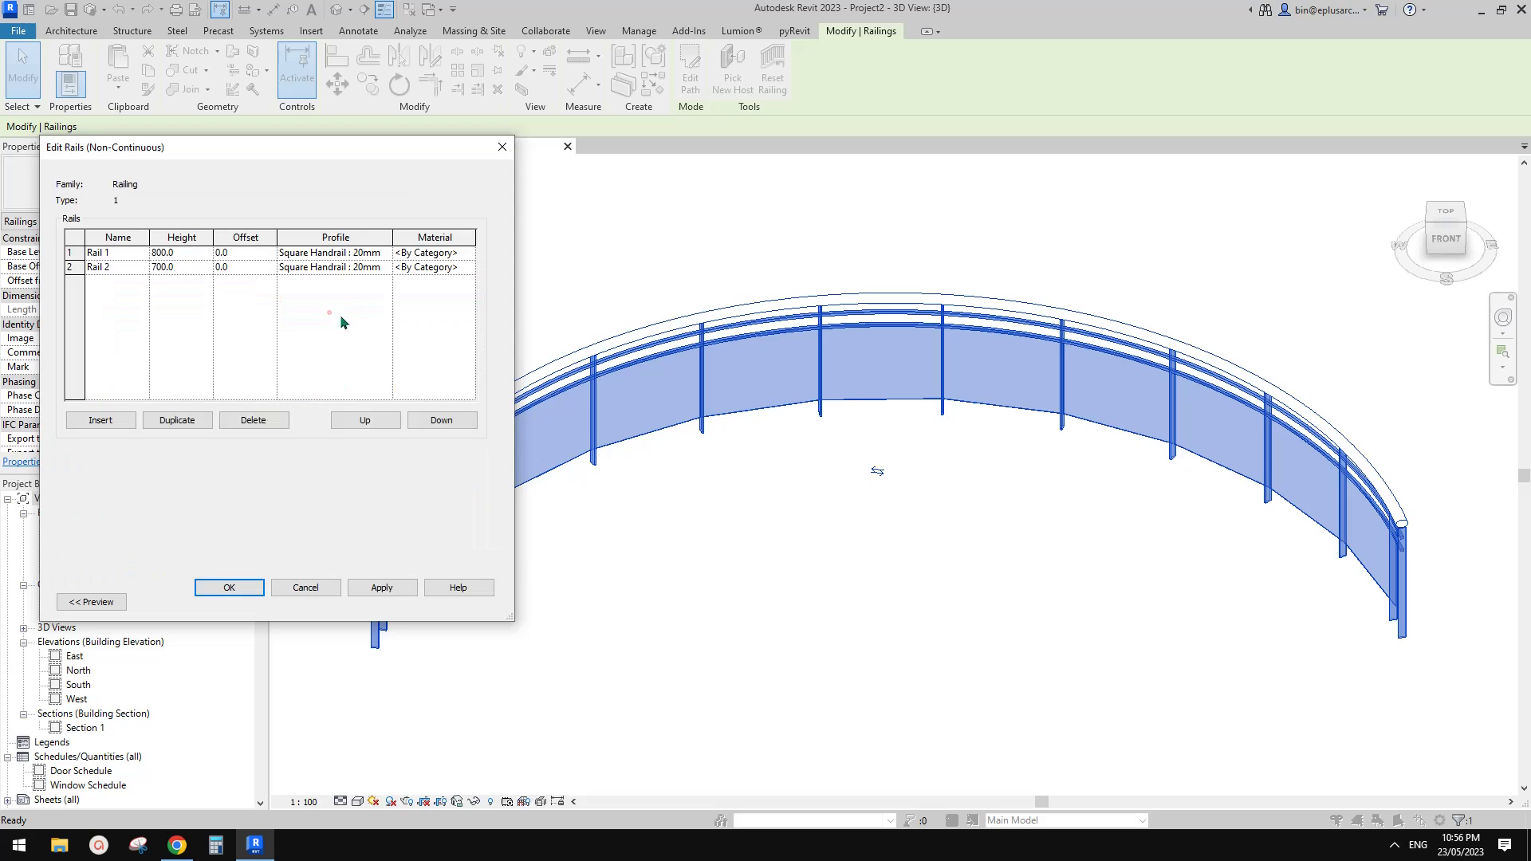
click(70, 252)
click(253, 420)
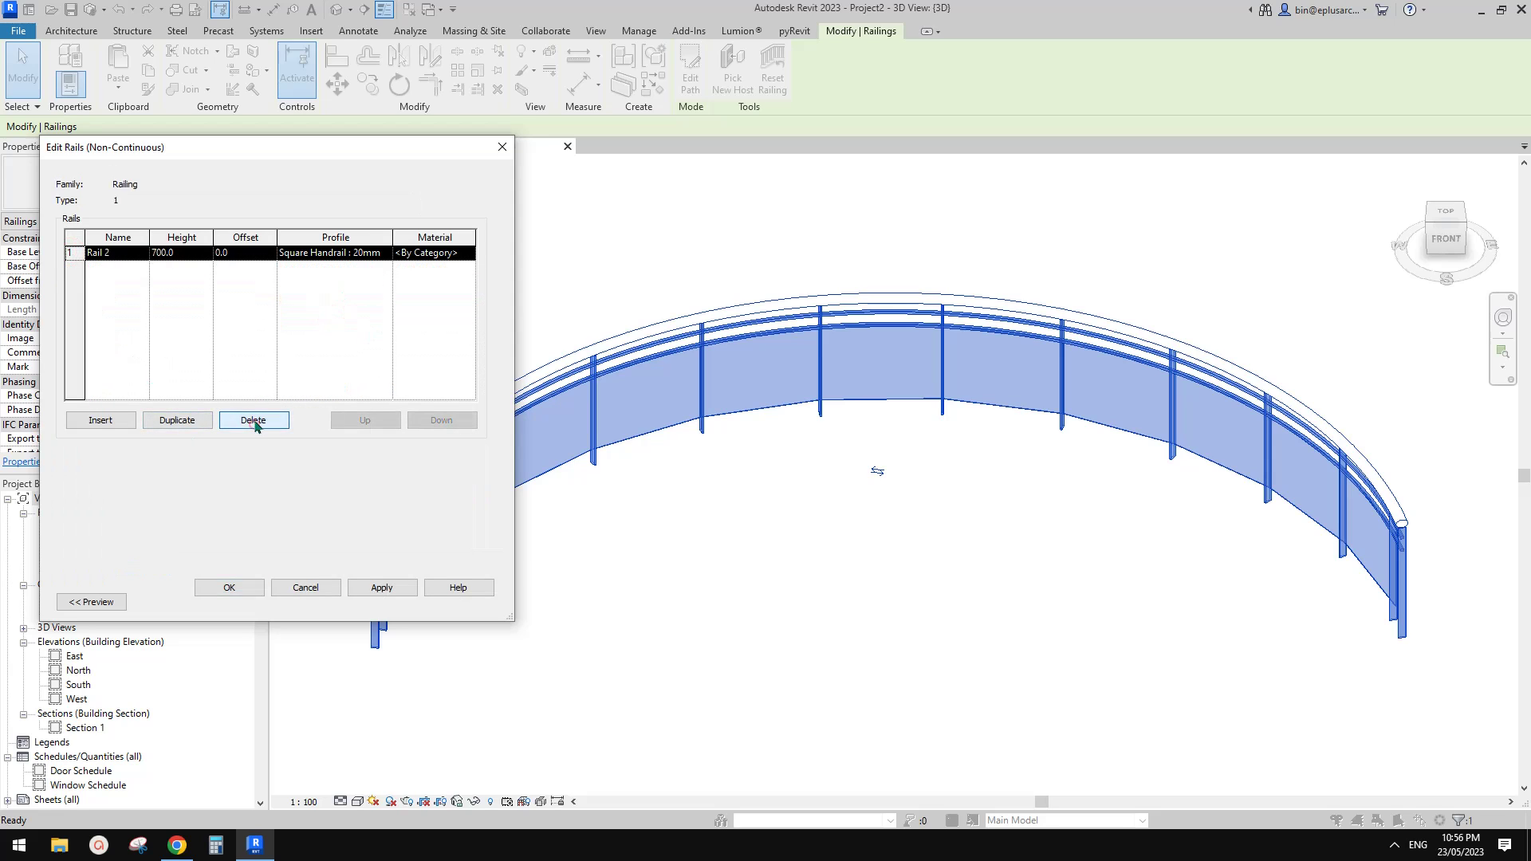
click(254, 421)
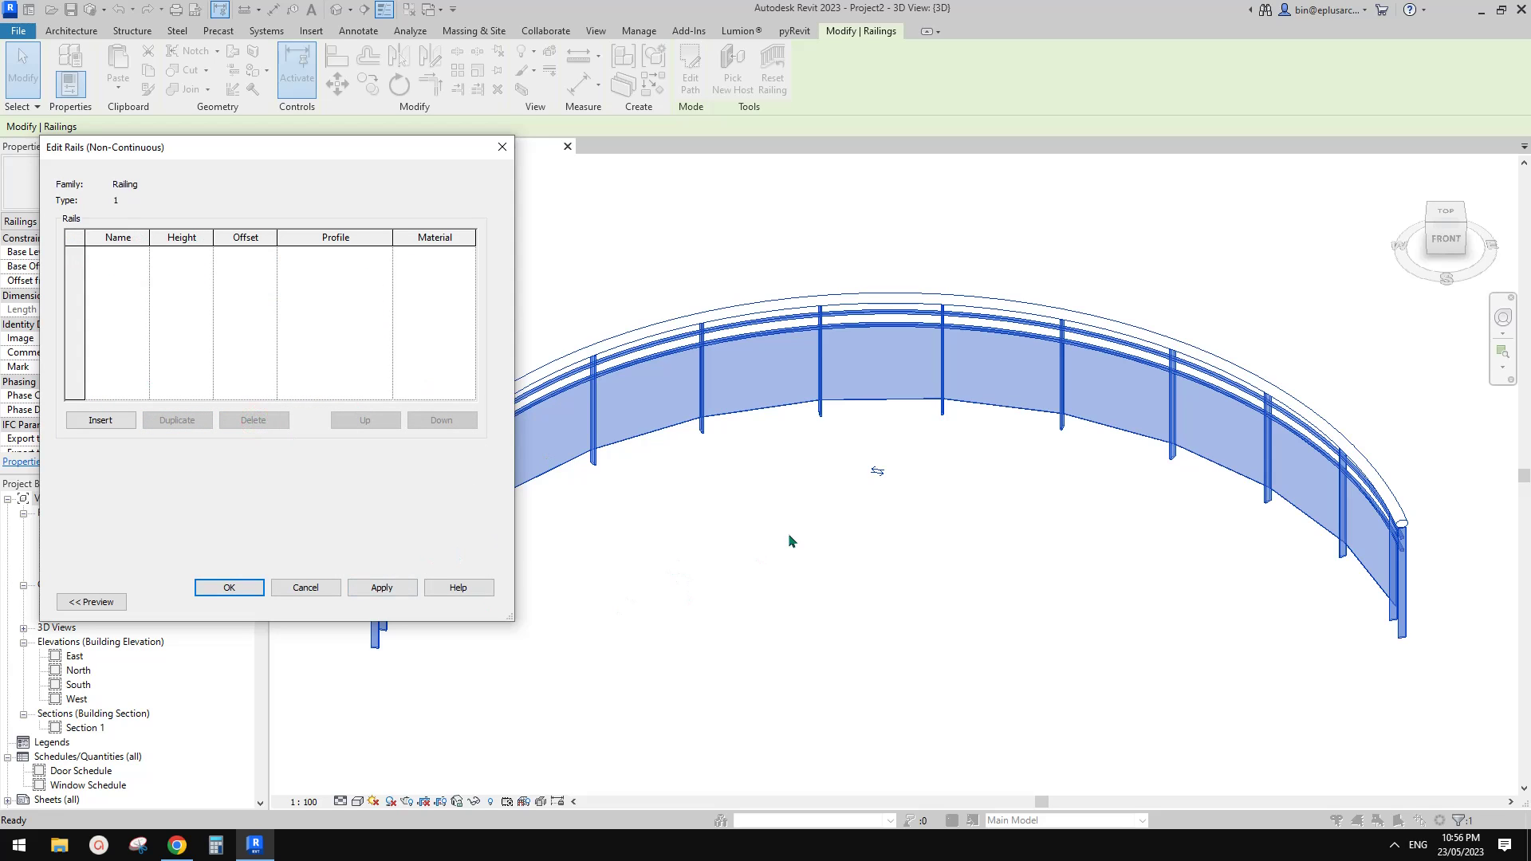
click(236, 591)
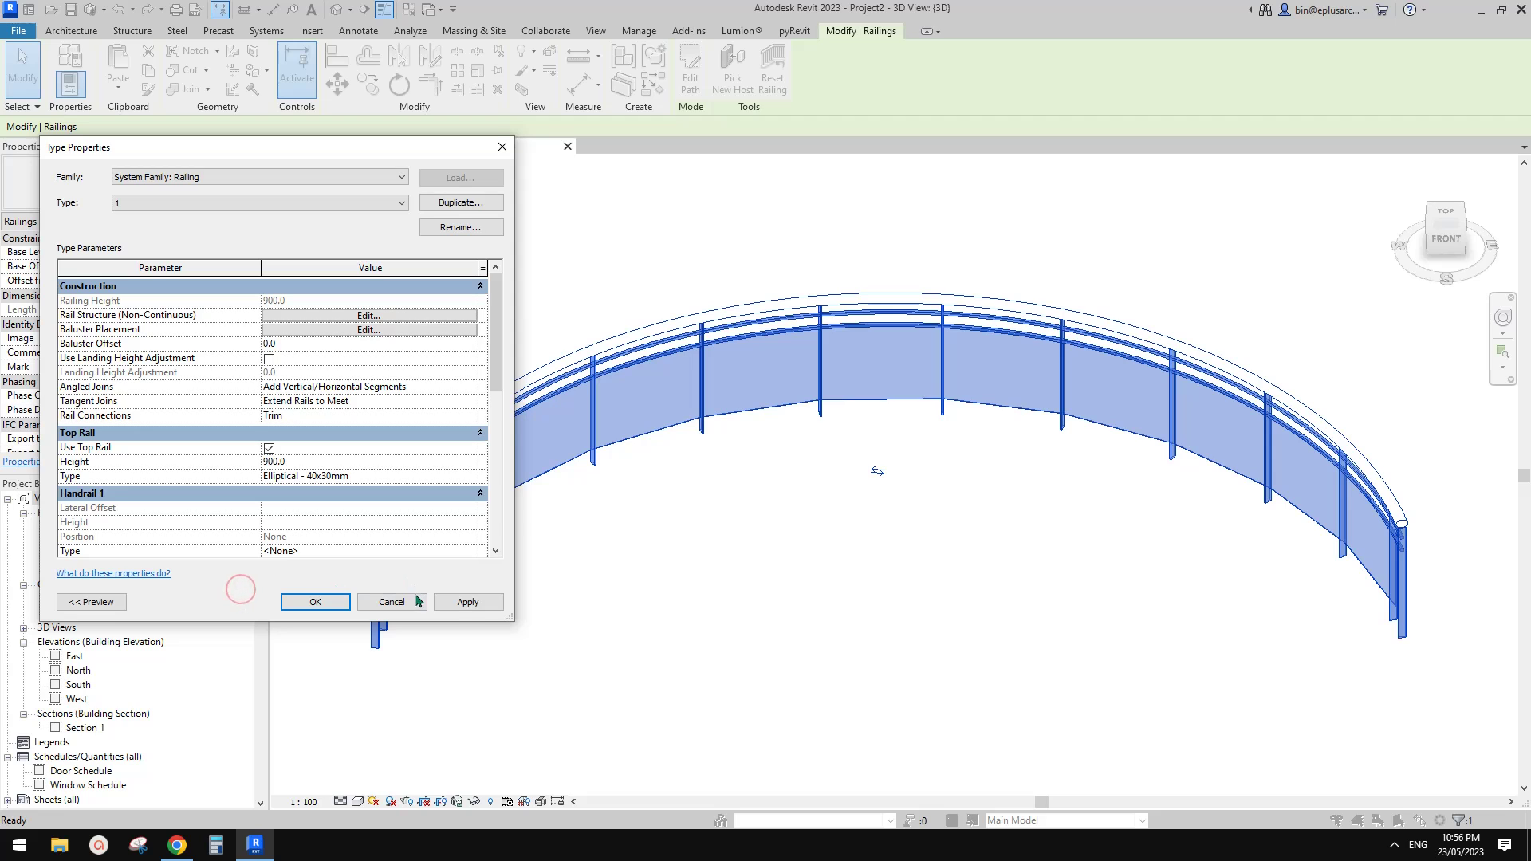
click(468, 603)
click(315, 602)
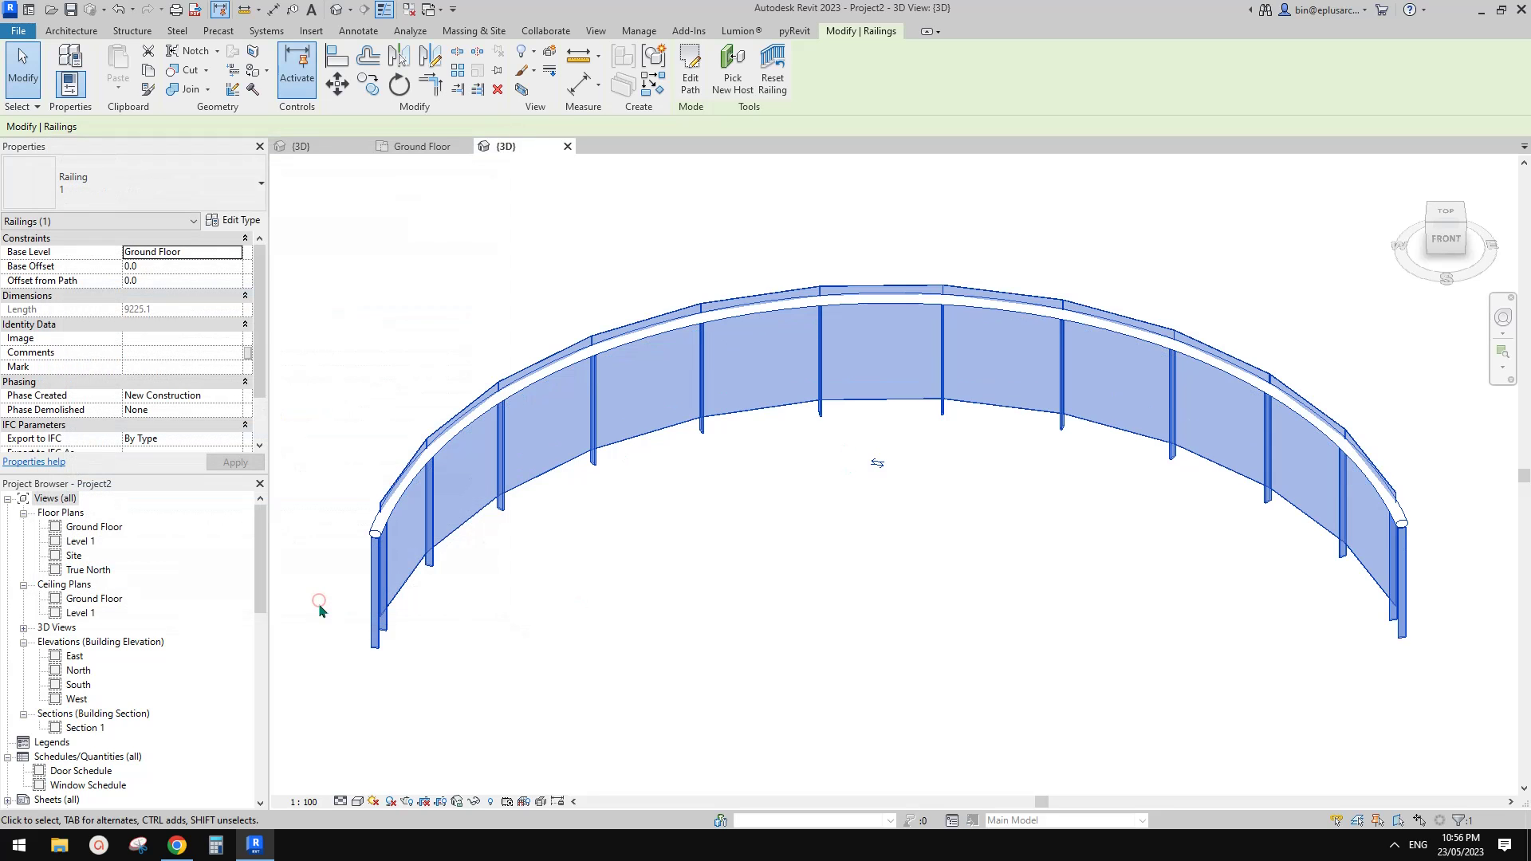
- Compare the updated railing with the reference photo in the browser and turn off the top rail in the Revit railing type
shift+middle_drag(718, 430, 968, 372)
scroll(986, 370, up, 2)
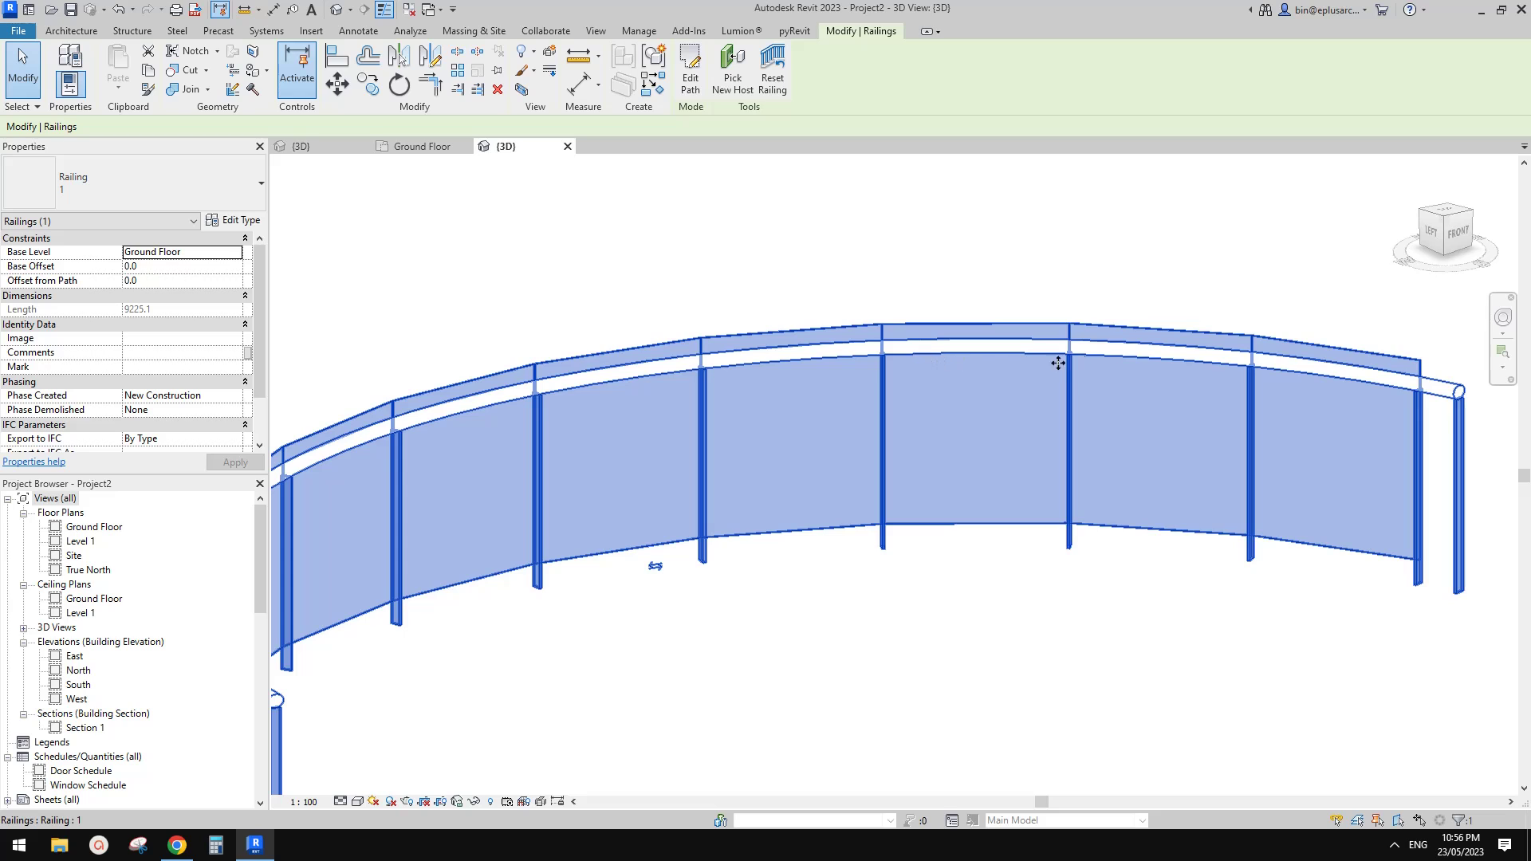
shift+middle_drag(1066, 354, 1217, 415)
shift+middle_drag(1357, 438, 1360, 454)
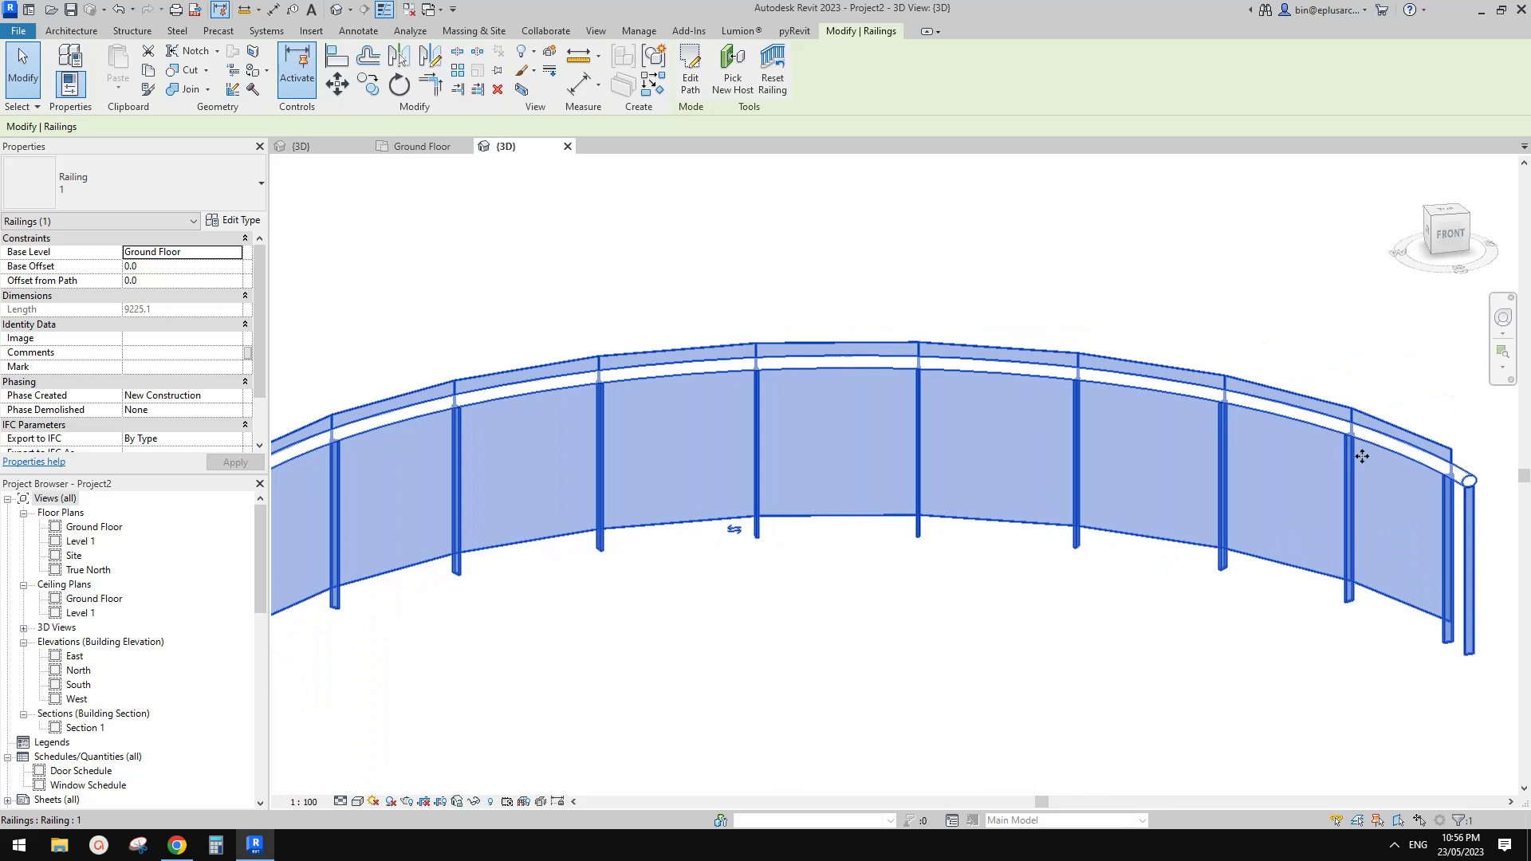
middle_drag(1467, 493, 1393, 434)
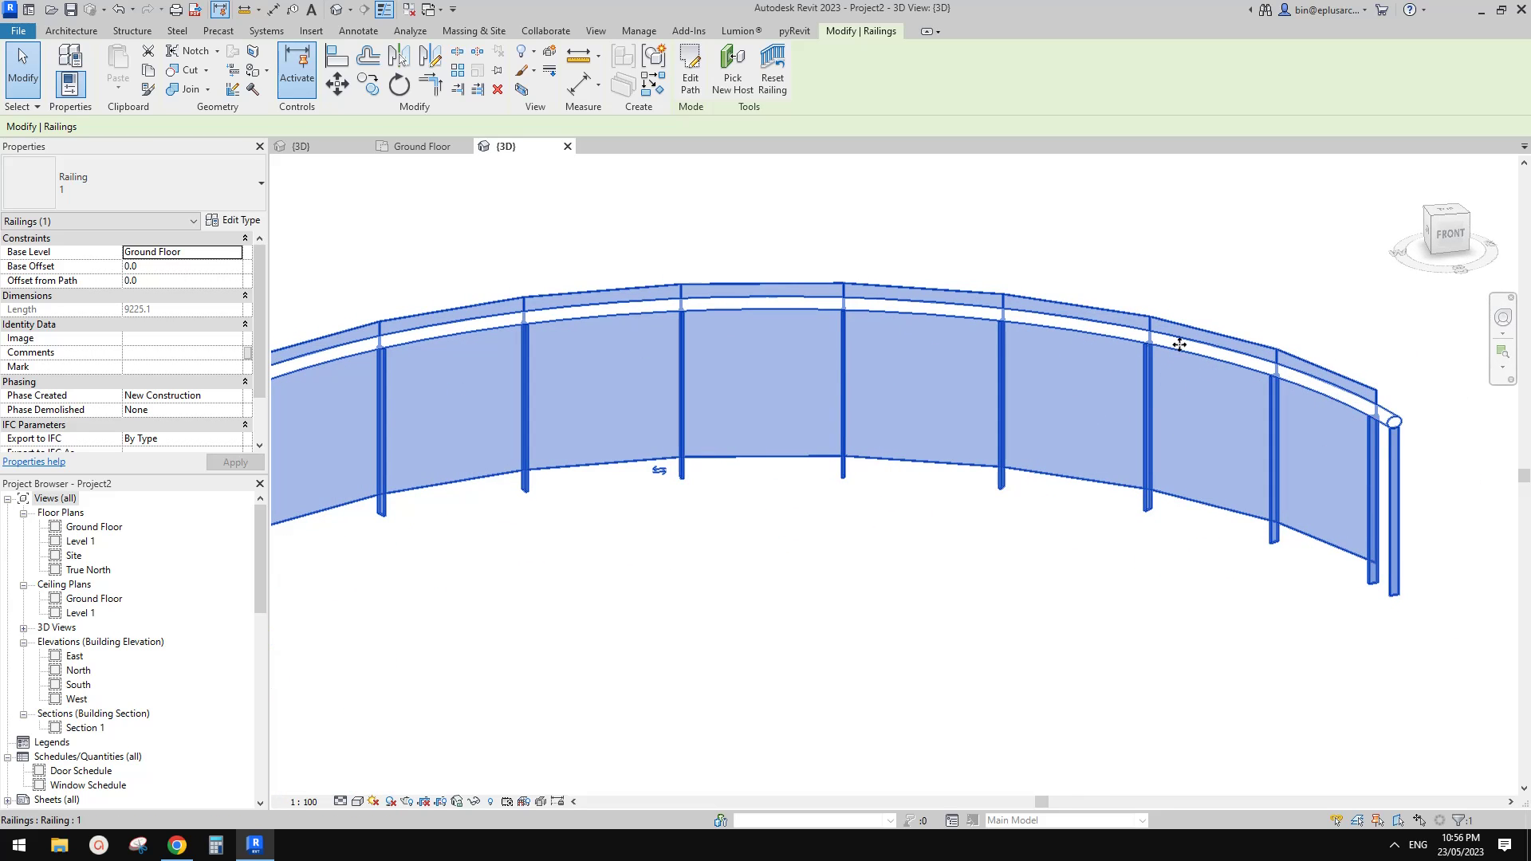
click(232, 220)
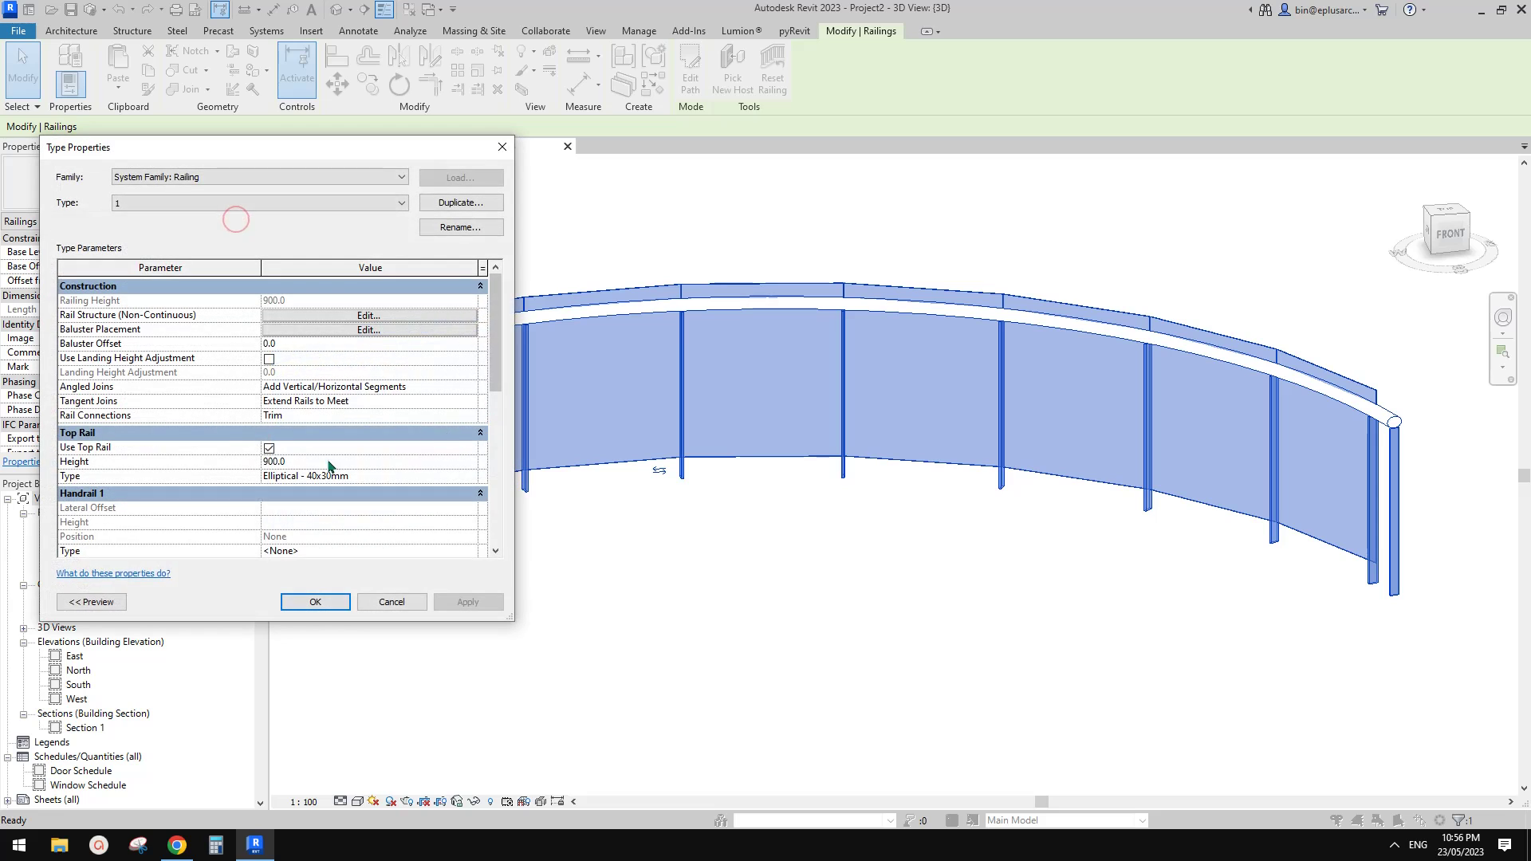
click(179, 841)
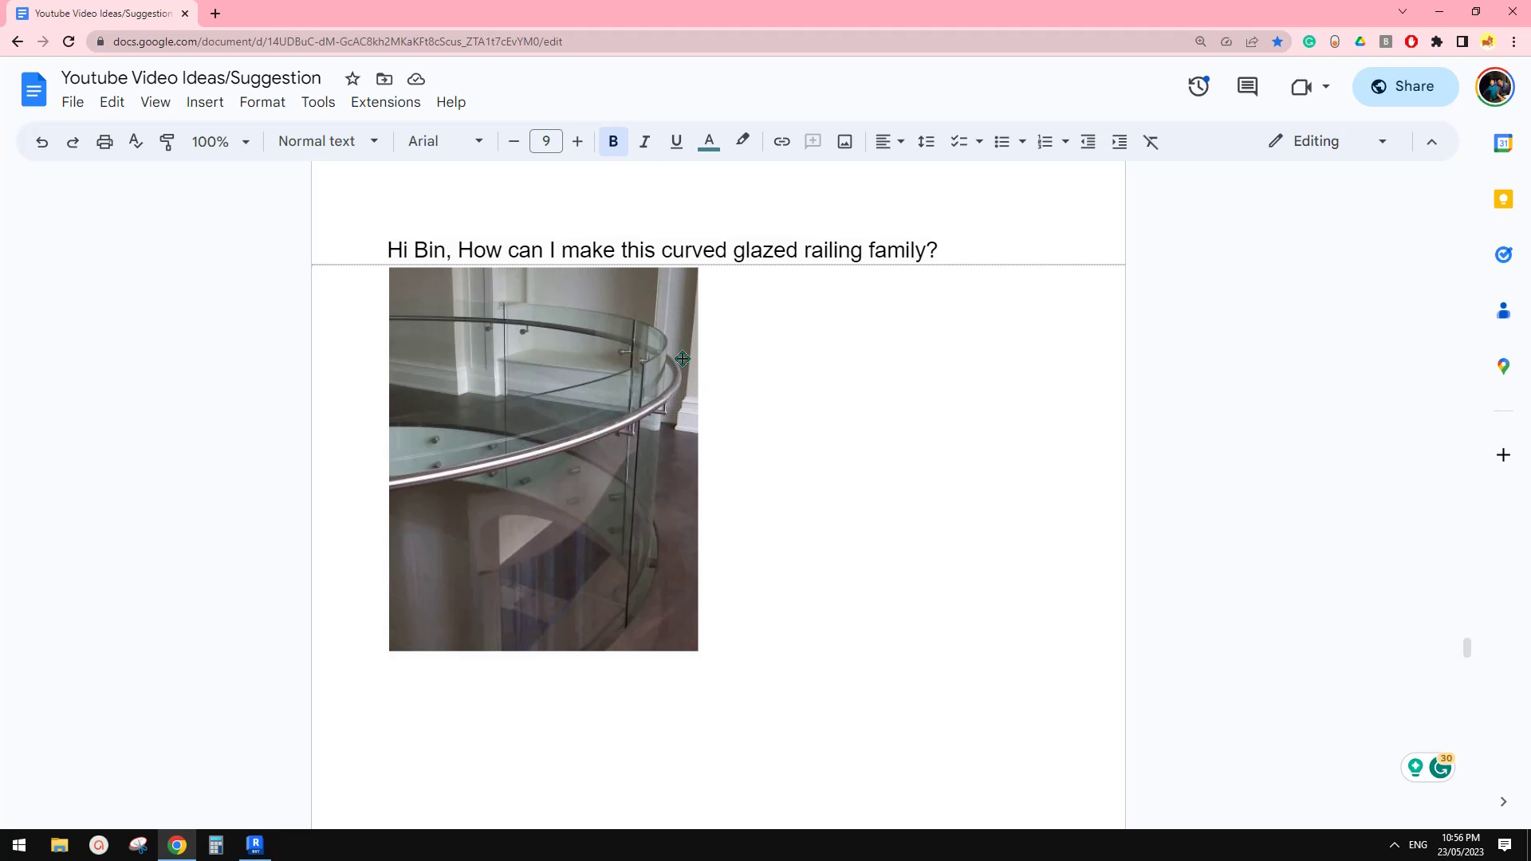
click(257, 844)
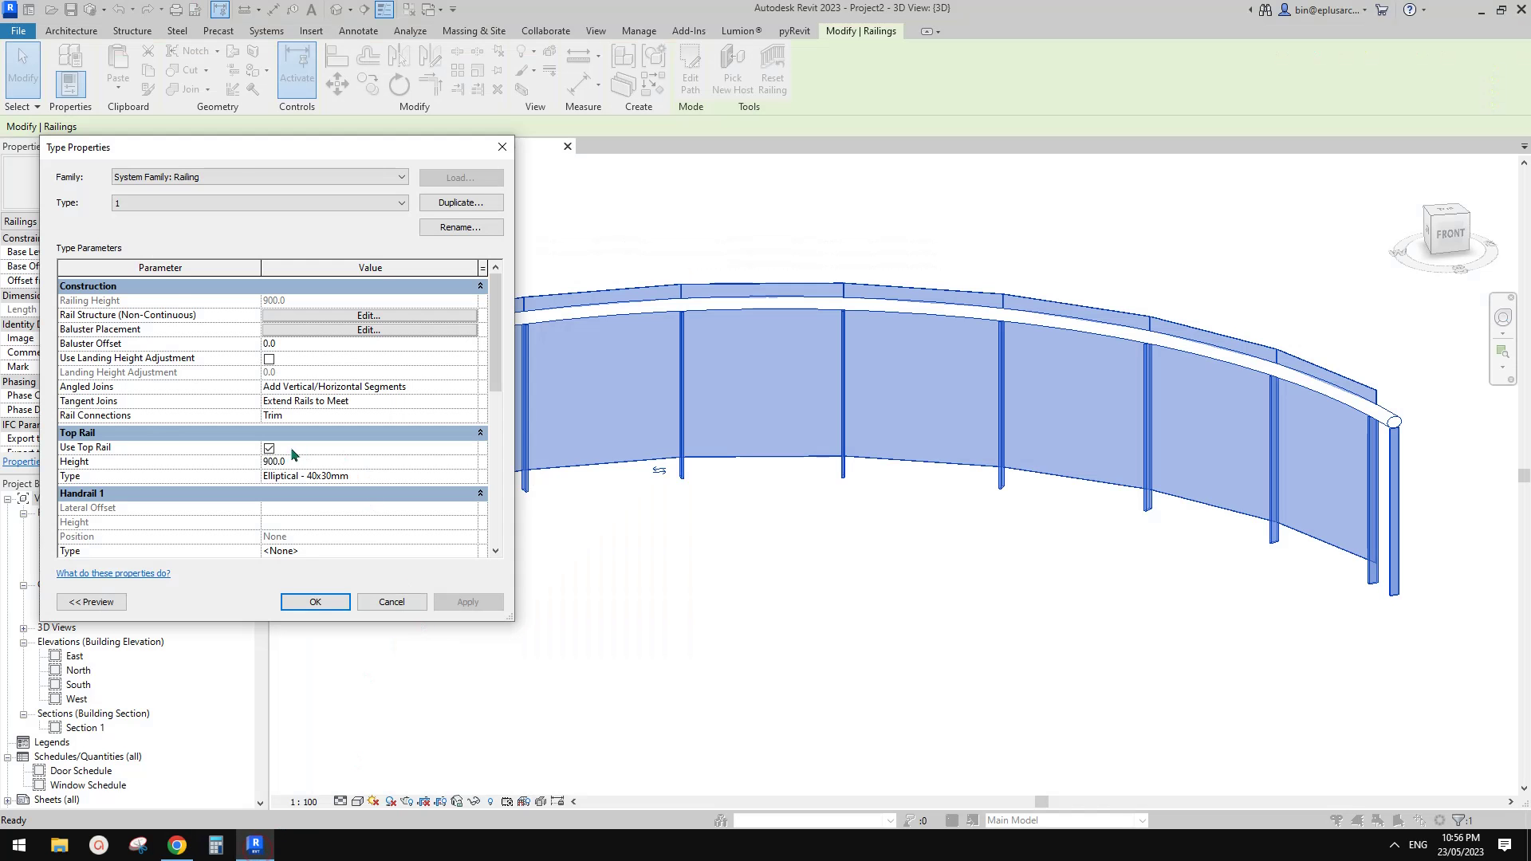
click(269, 448)
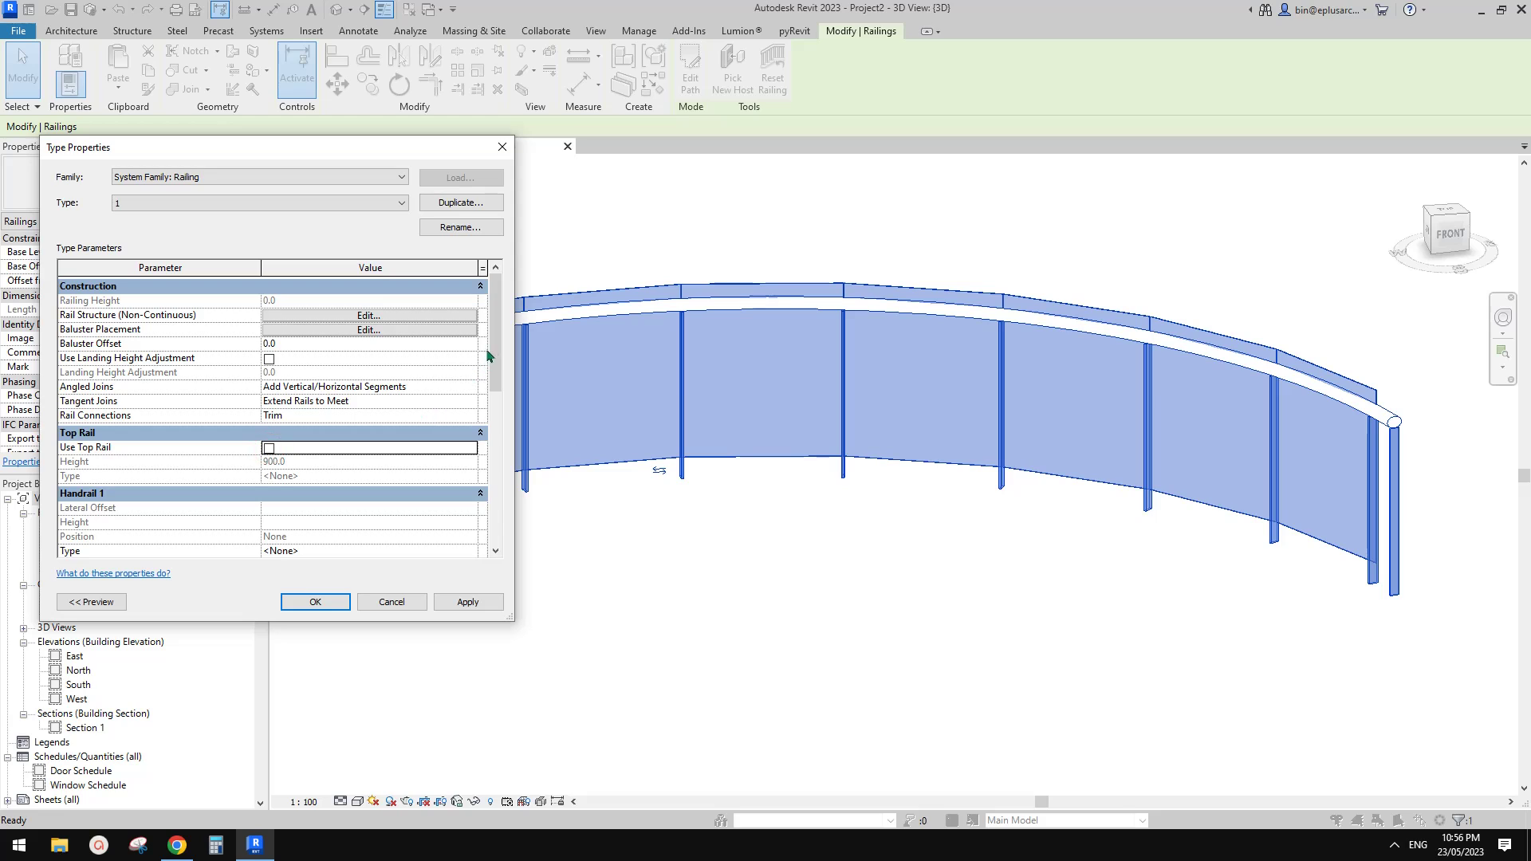
- Assign Pipe – Wall Mount as the Handrail 1 type and set its profile to M_Circular Handrail : 40mm
scroll(500, 369, down, 1)
scroll(500, 369, down, 2)
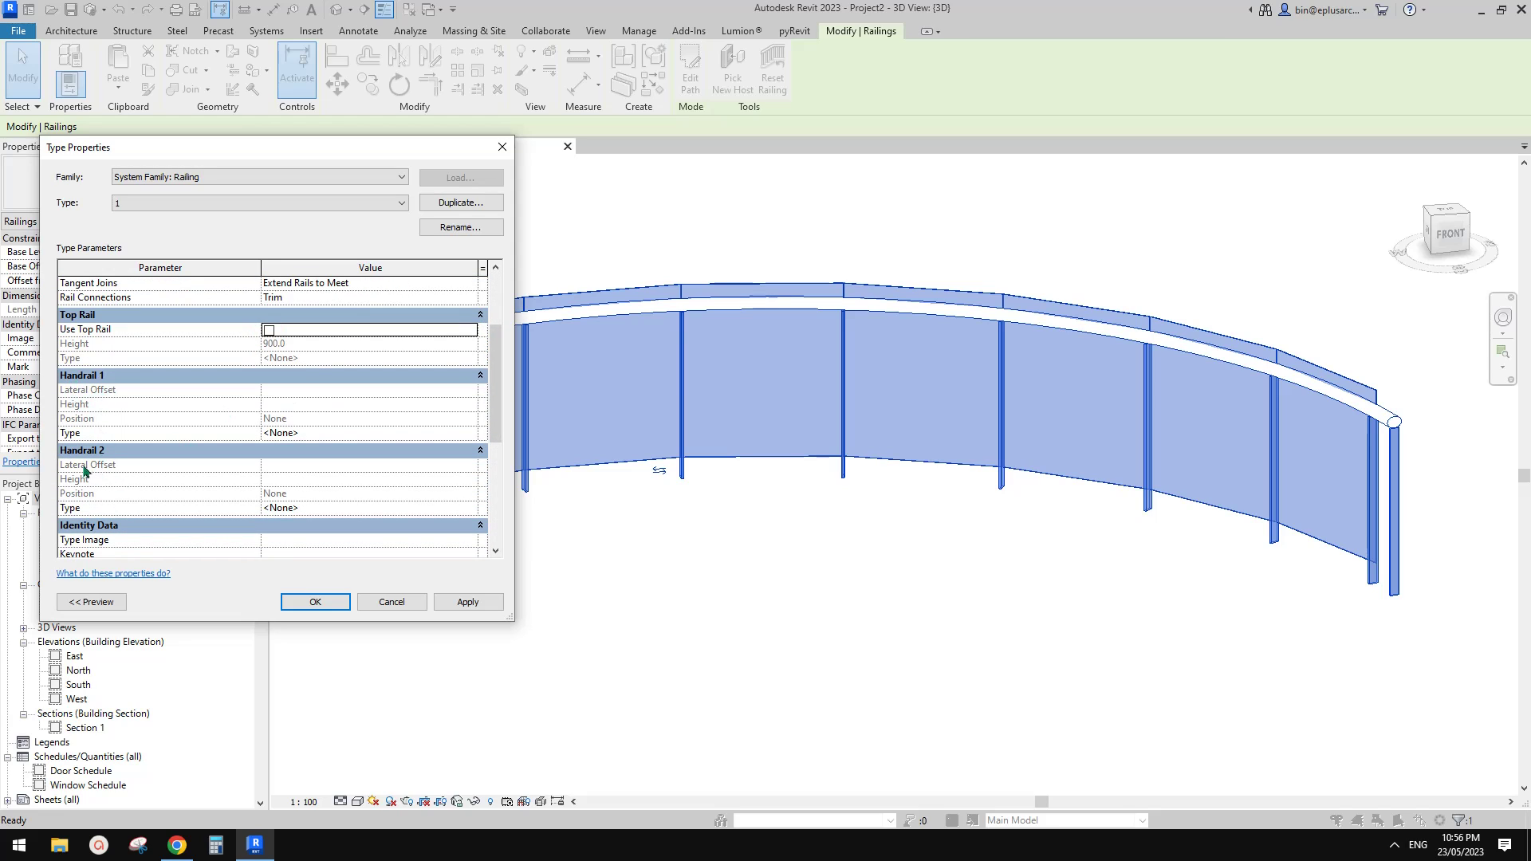
click(315, 437)
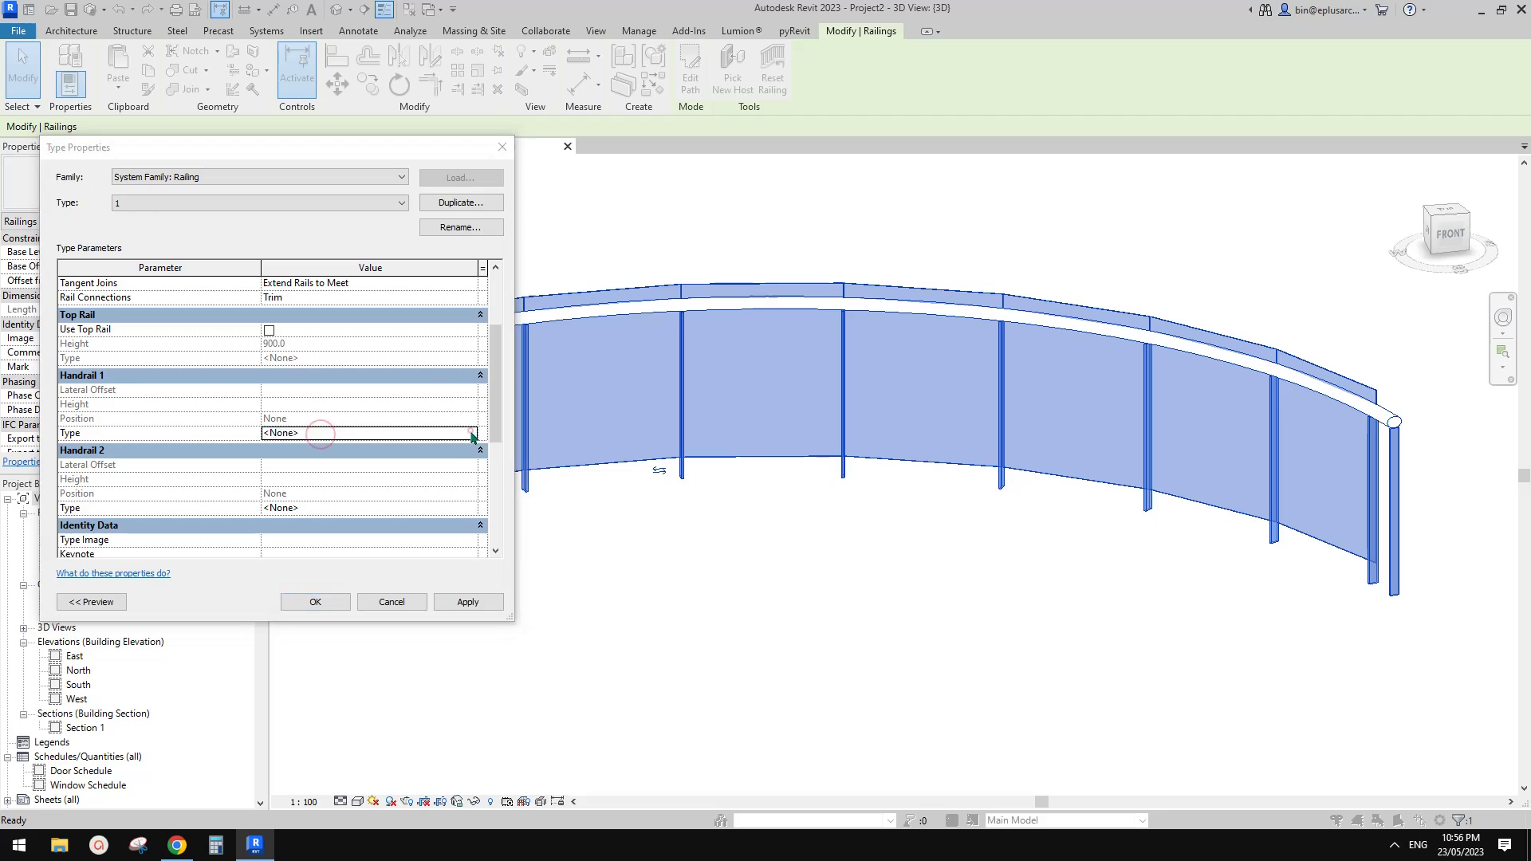
click(478, 433)
click(263, 205)
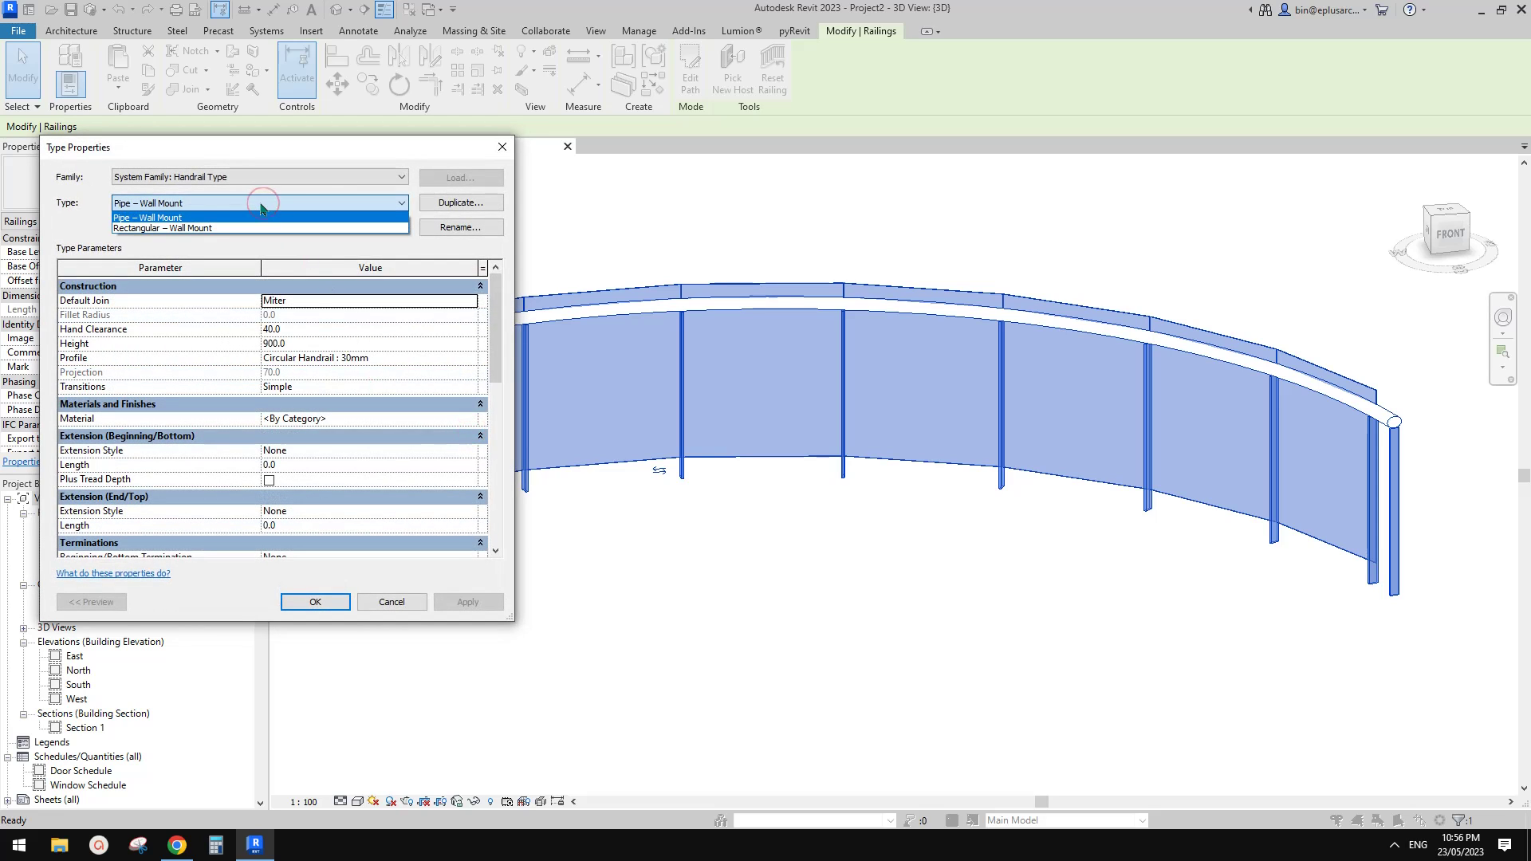
click(110, 217)
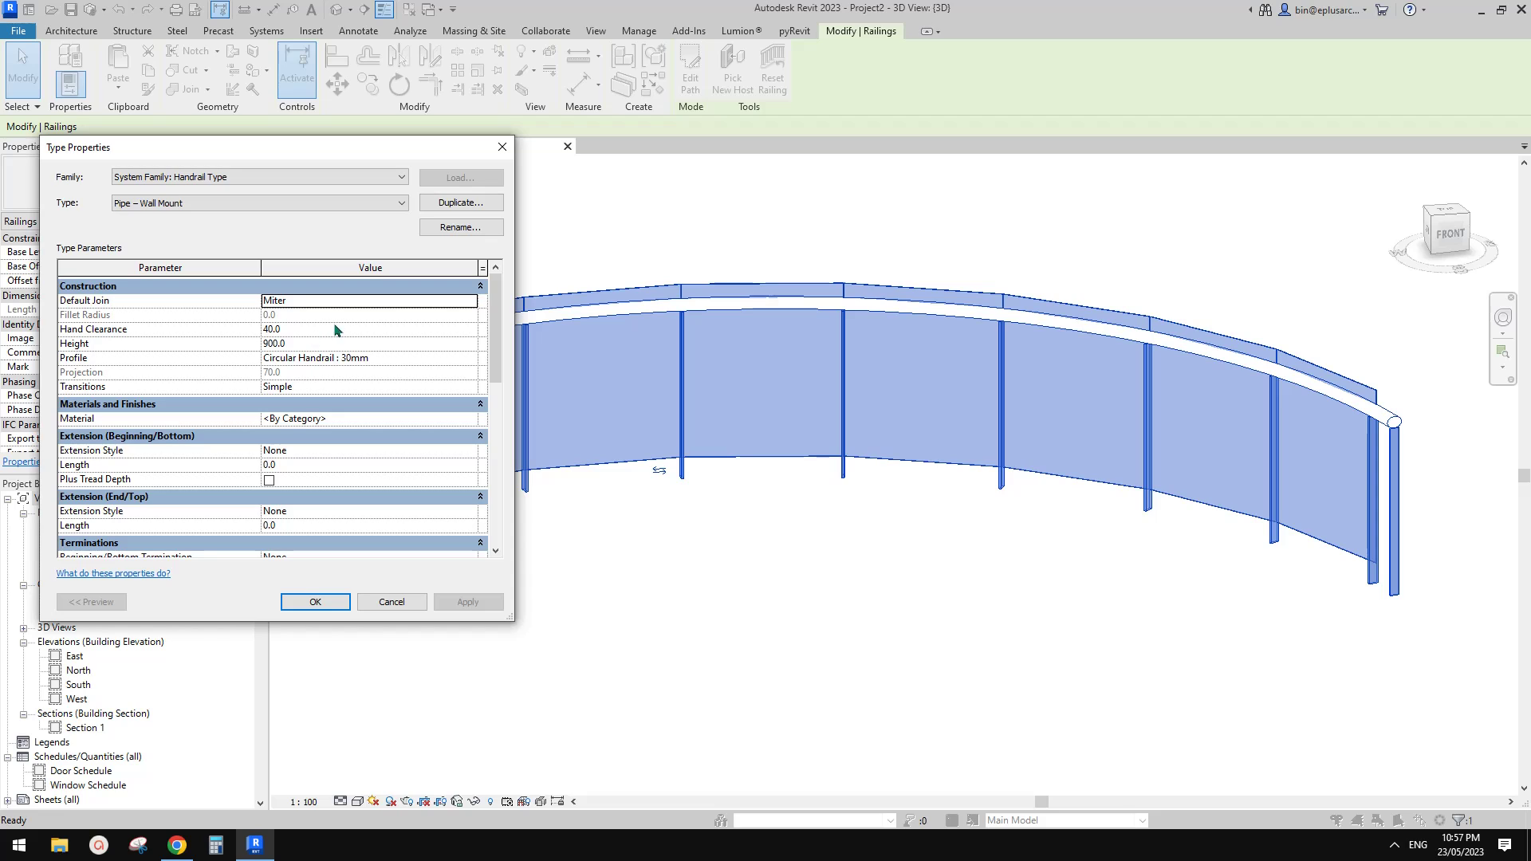
click(374, 359)
click(402, 359)
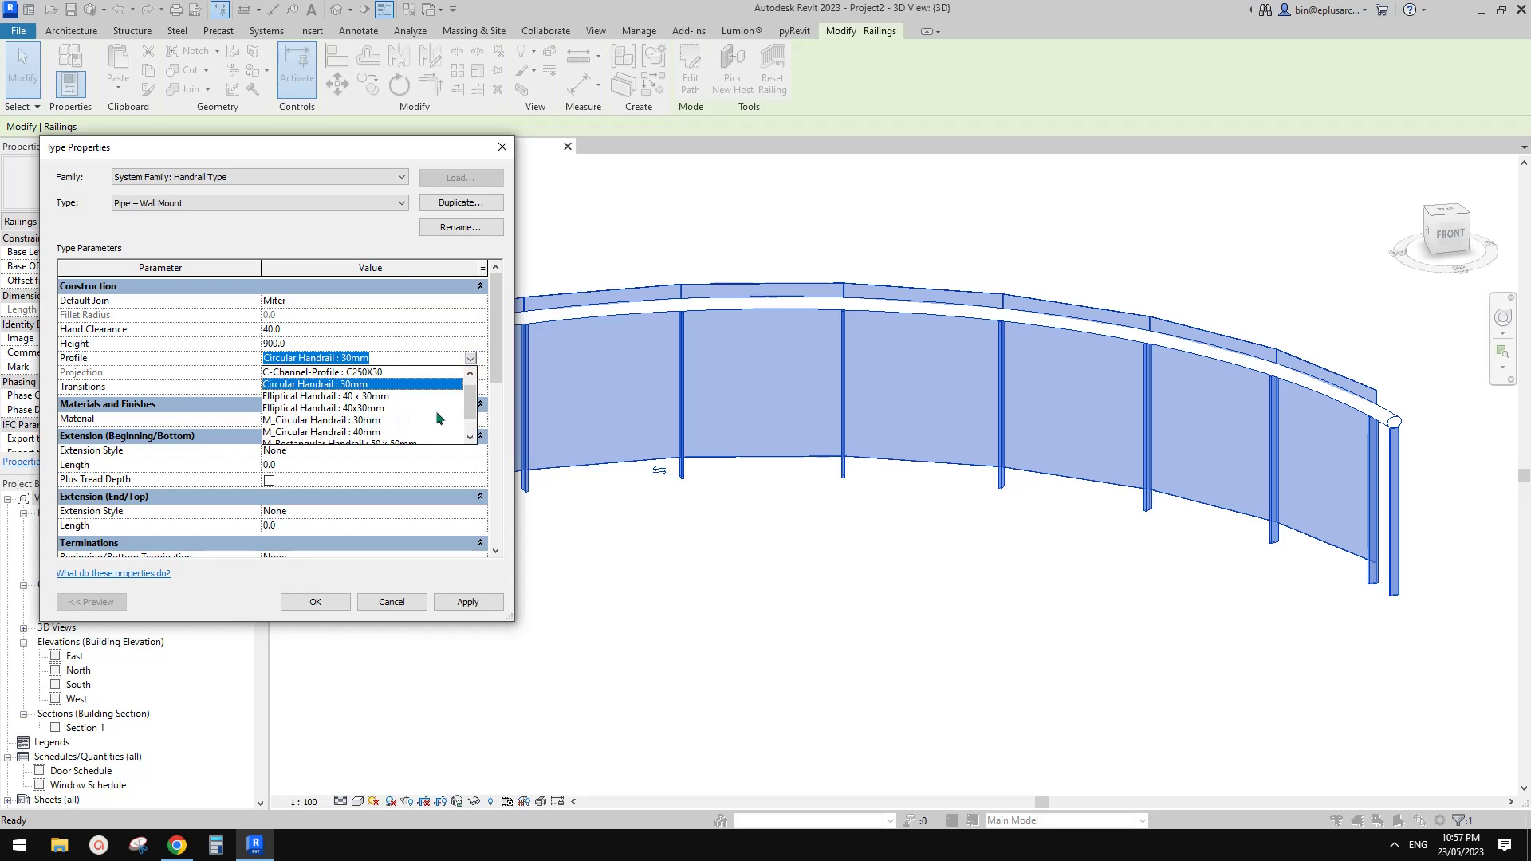
click(351, 433)
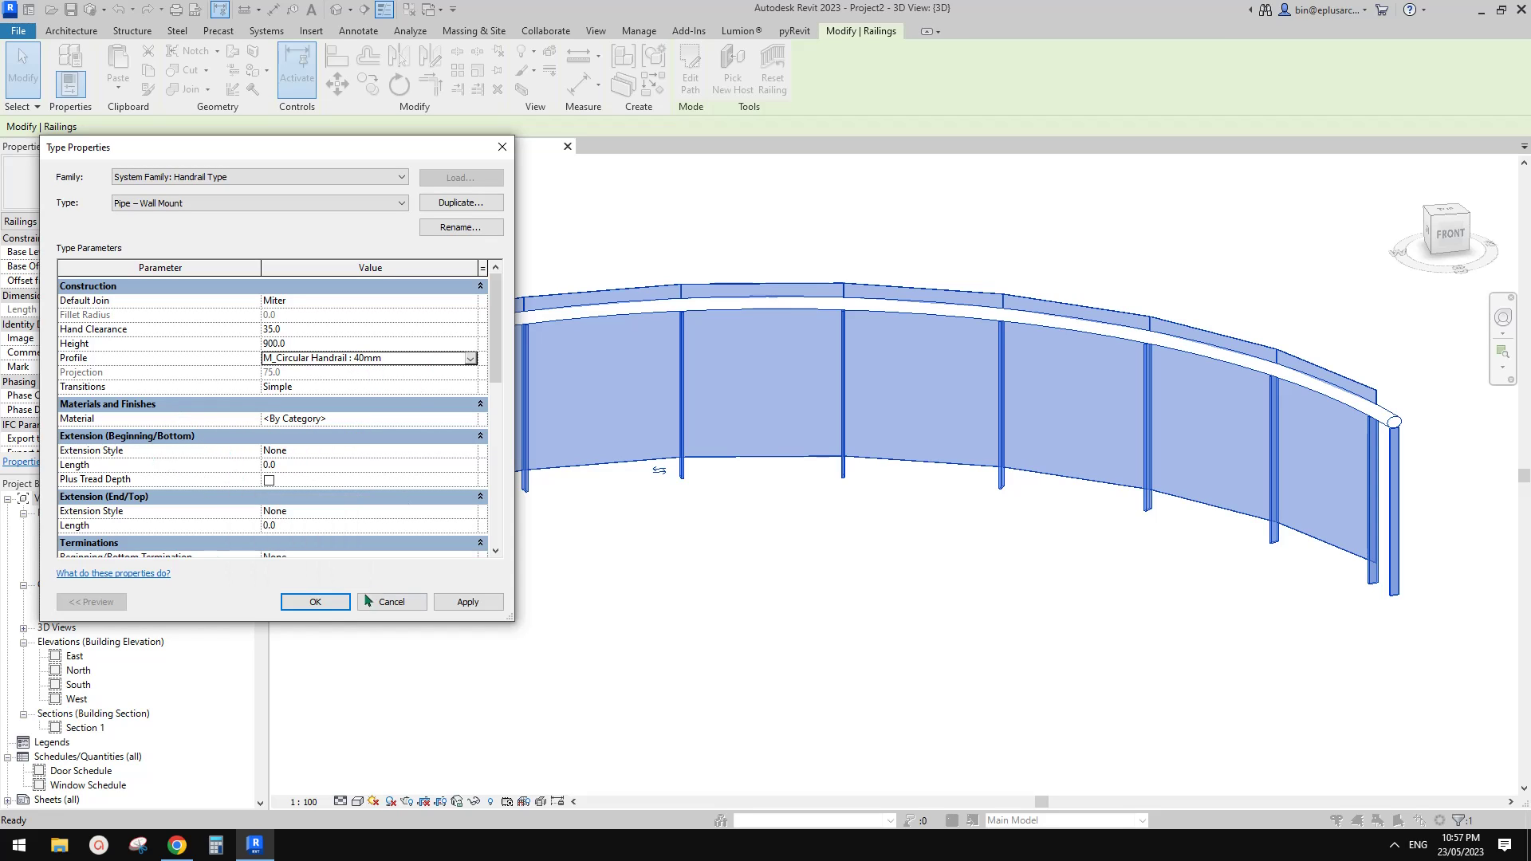
click(329, 609)
- Set the Handrail 1 position to Right, apply the type changes and accept the baluster warning
click(333, 416)
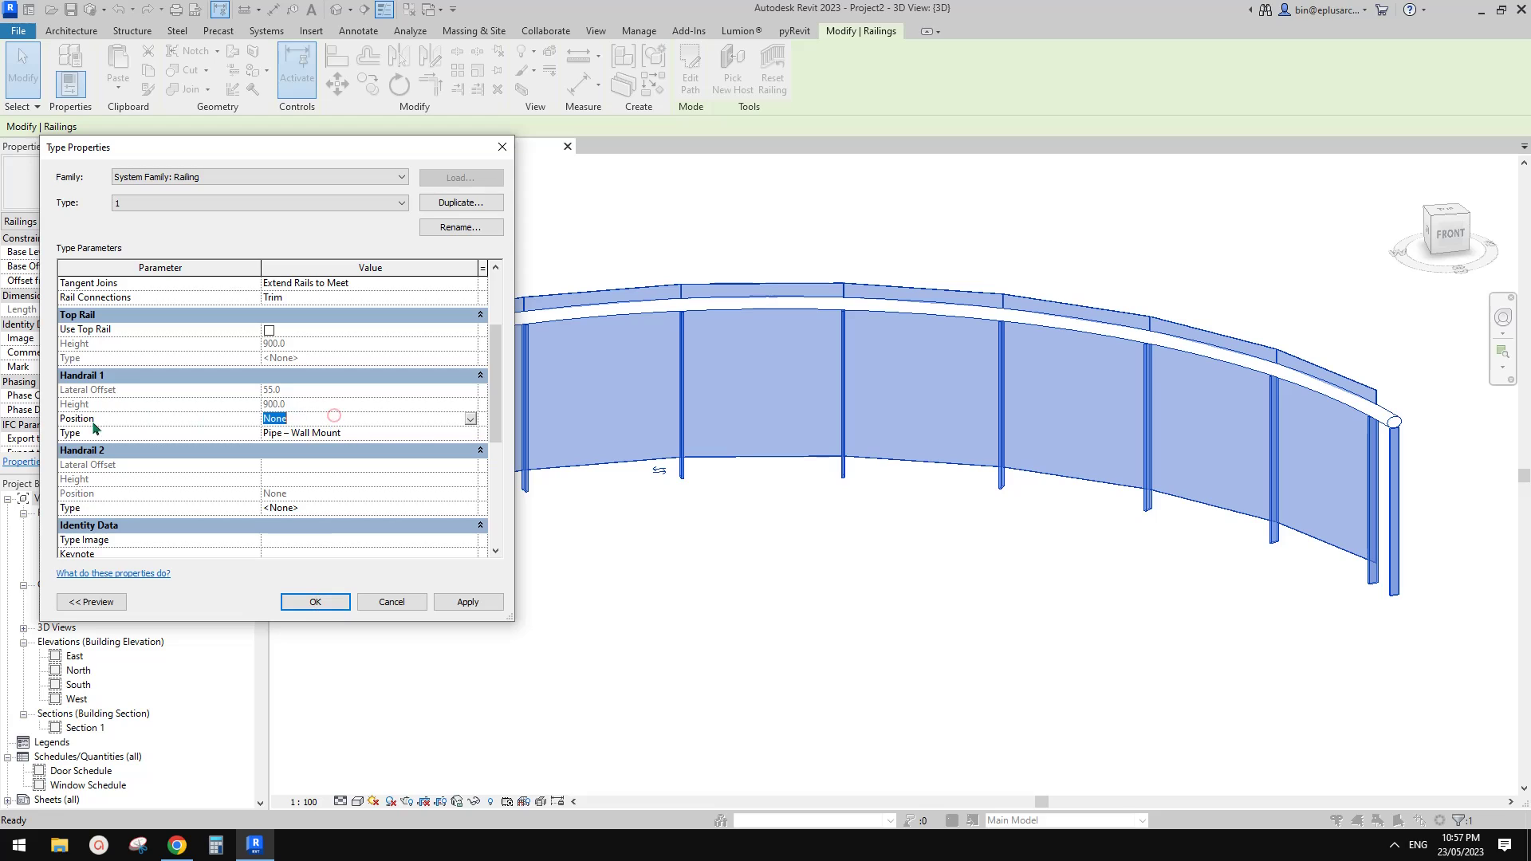
click(470, 419)
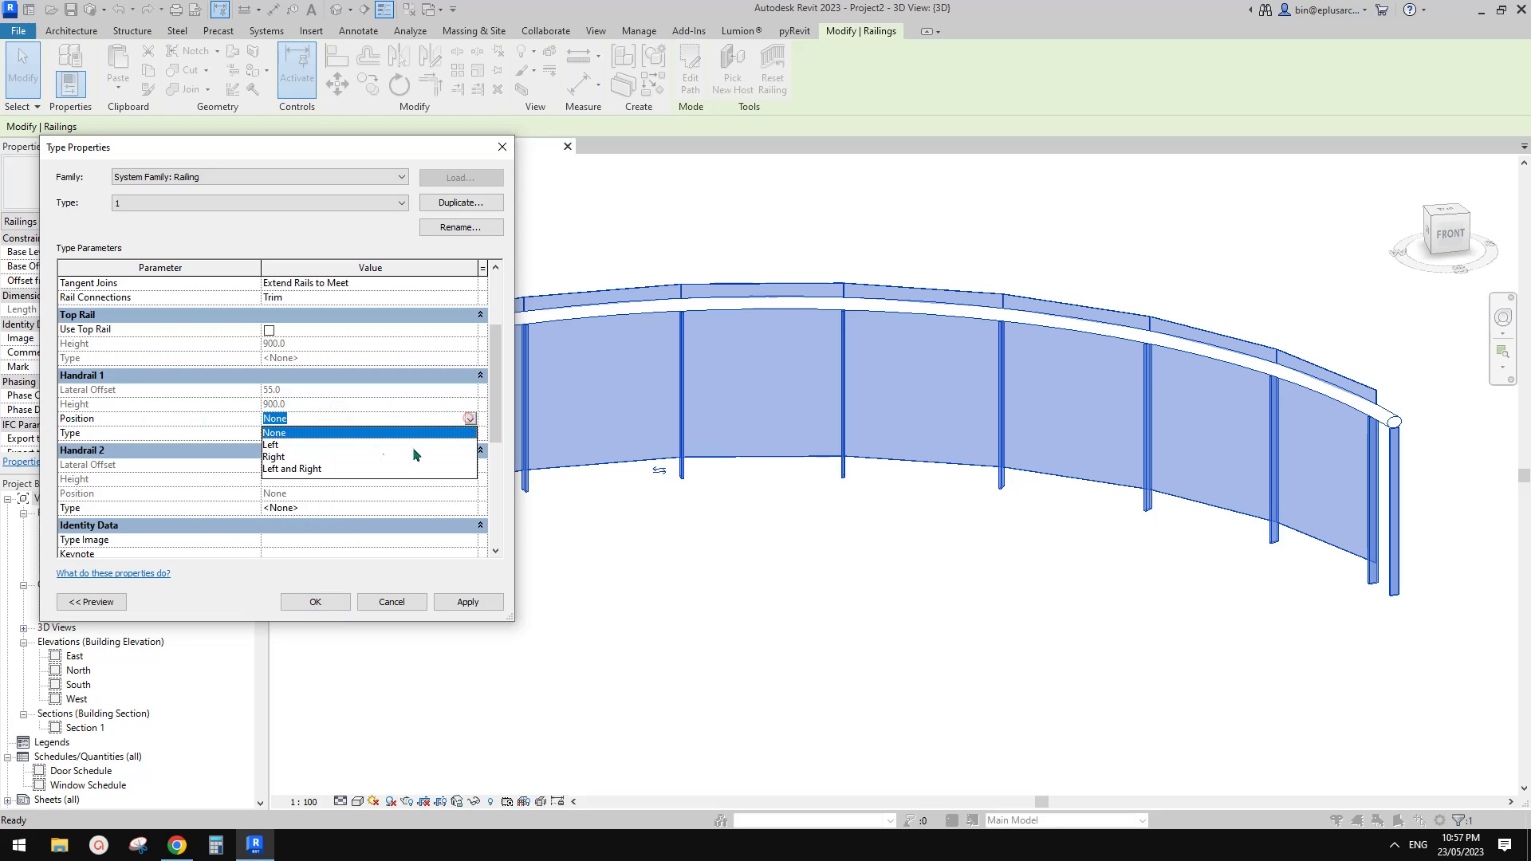
click(291, 458)
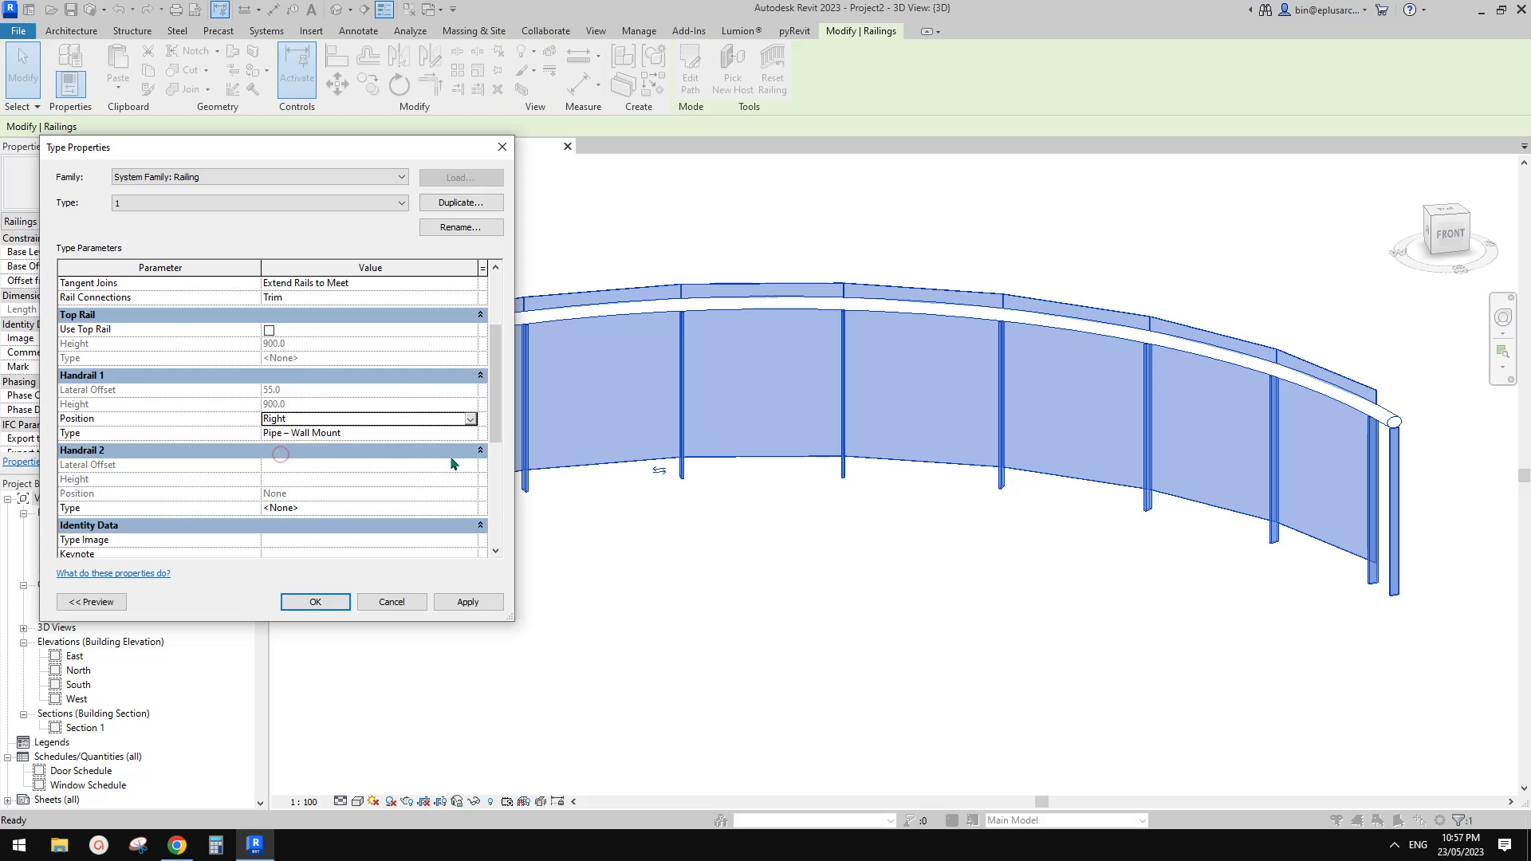
click(468, 602)
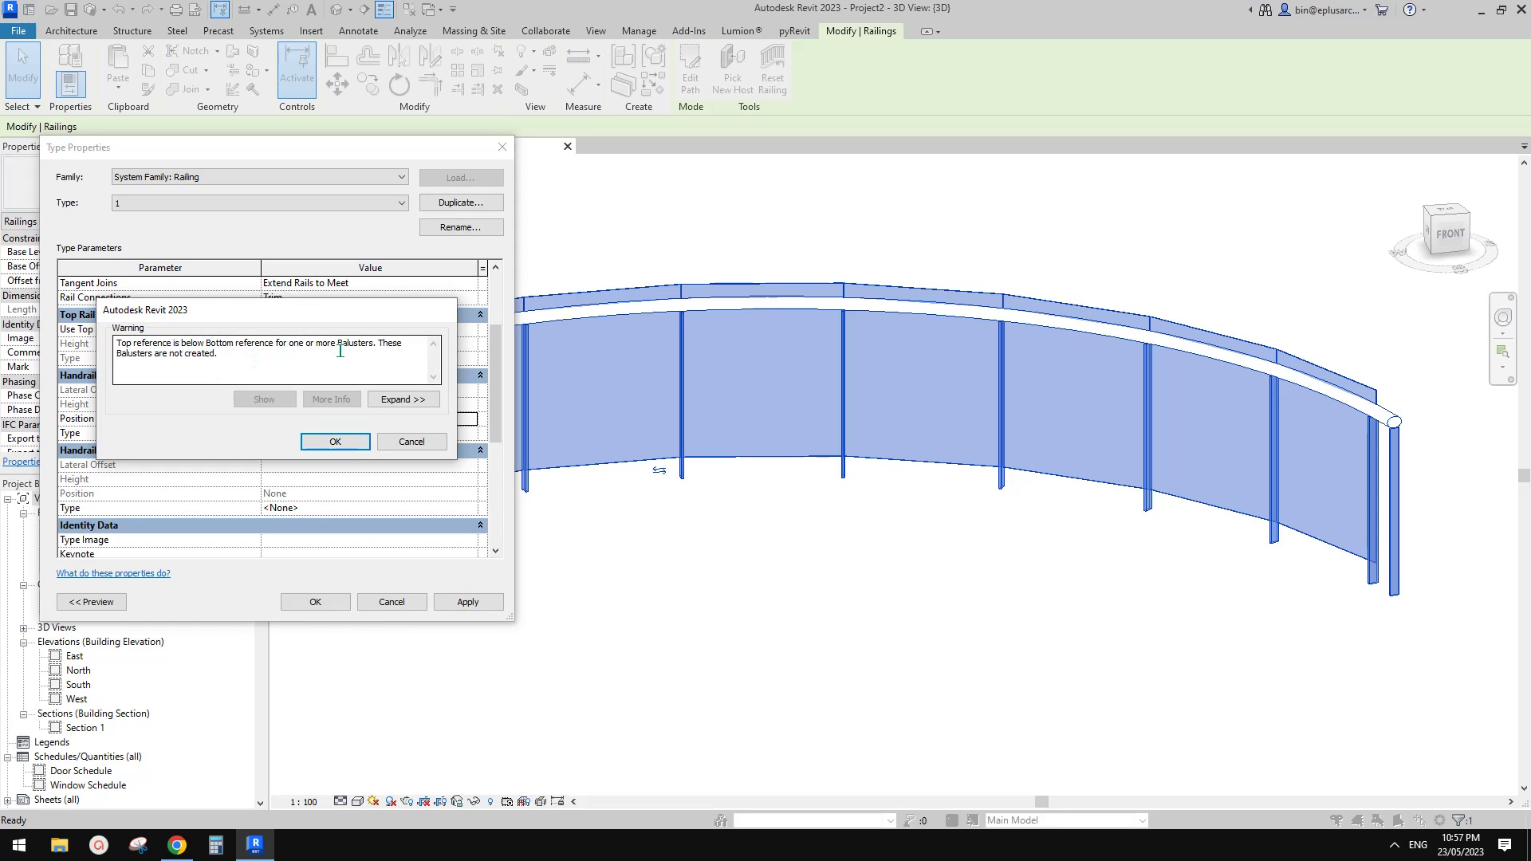
click(346, 441)
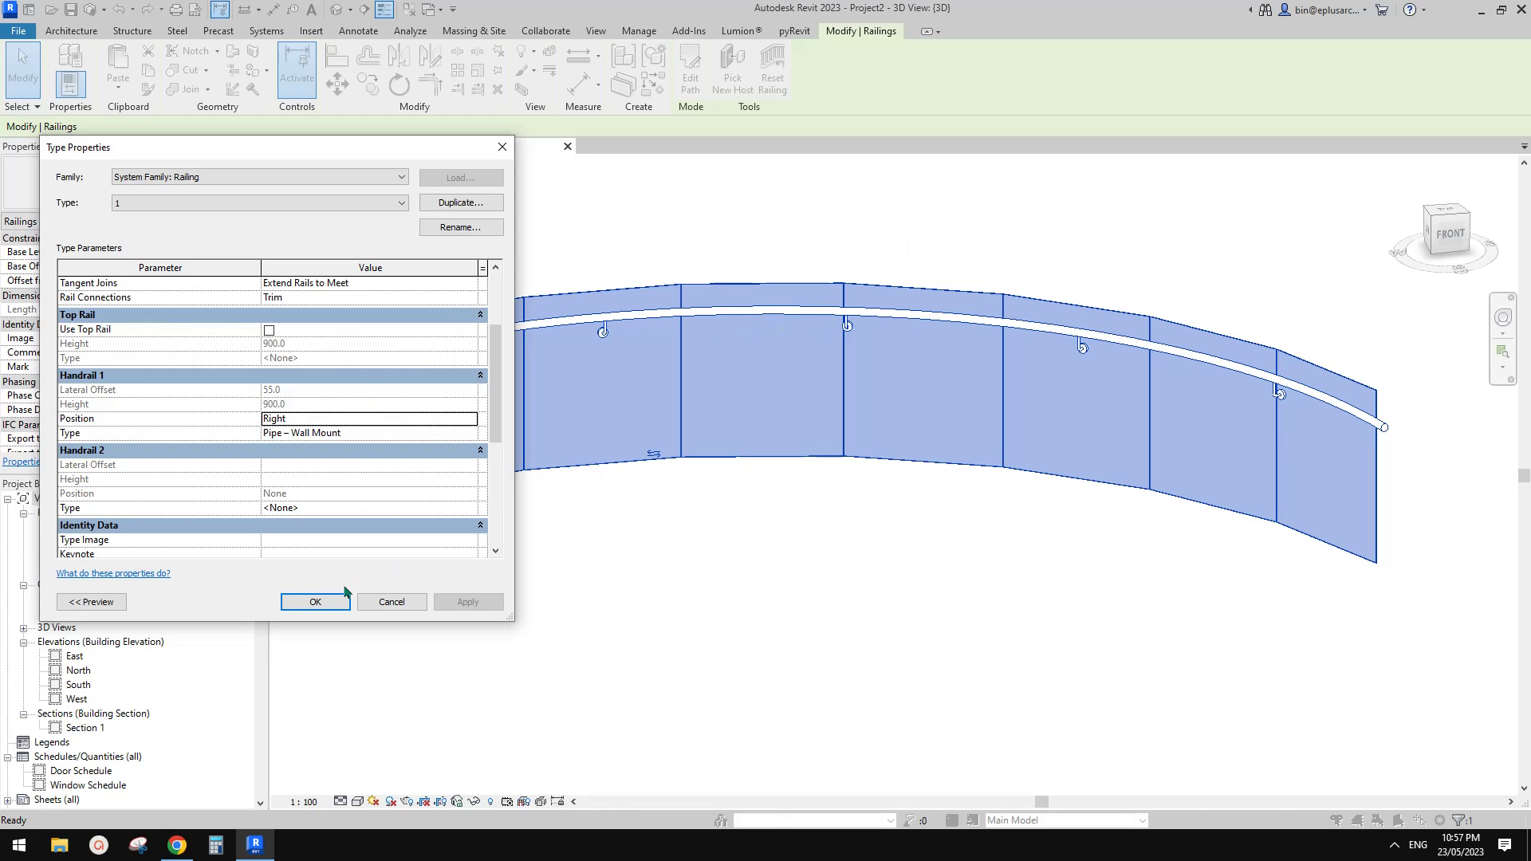
click(321, 602)
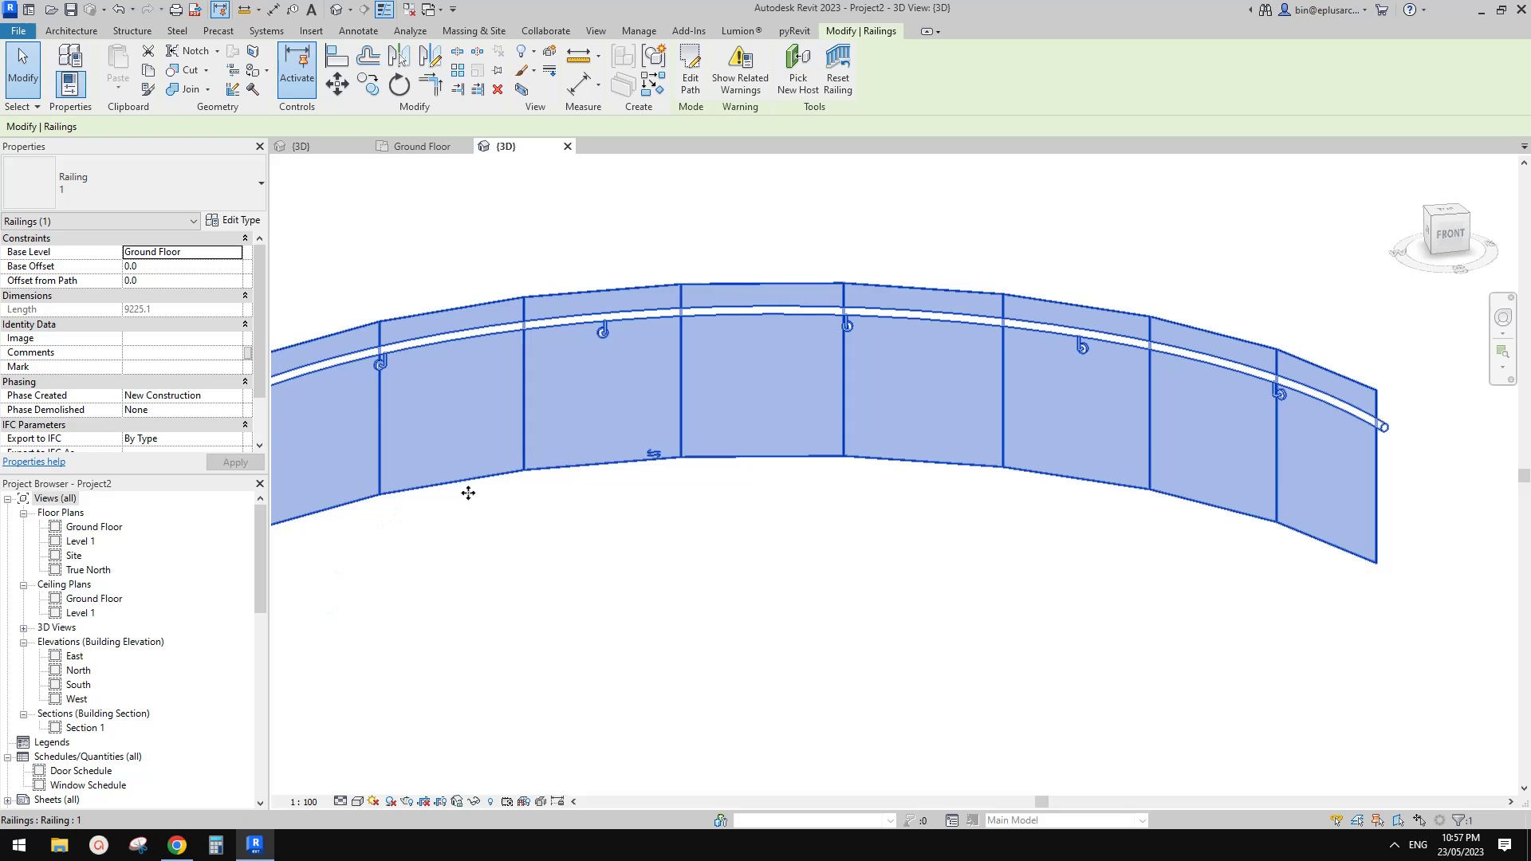
- Set the Corner Post baluster family to None in the railing type's baluster placement and accept the type changes
shift+middle_drag(468, 492, 480, 338)
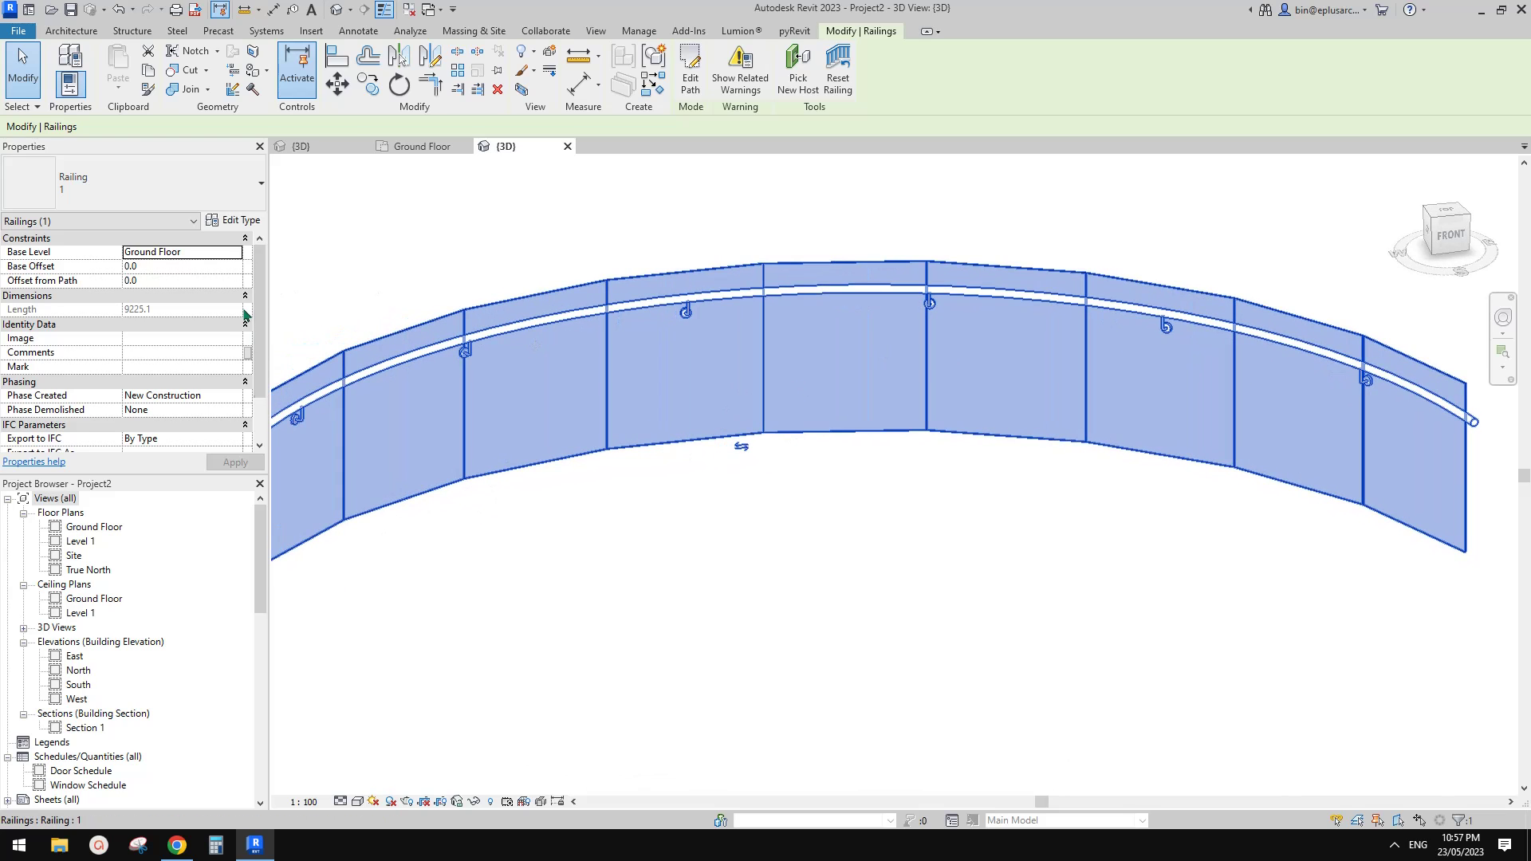
scroll(553, 369, down, 2)
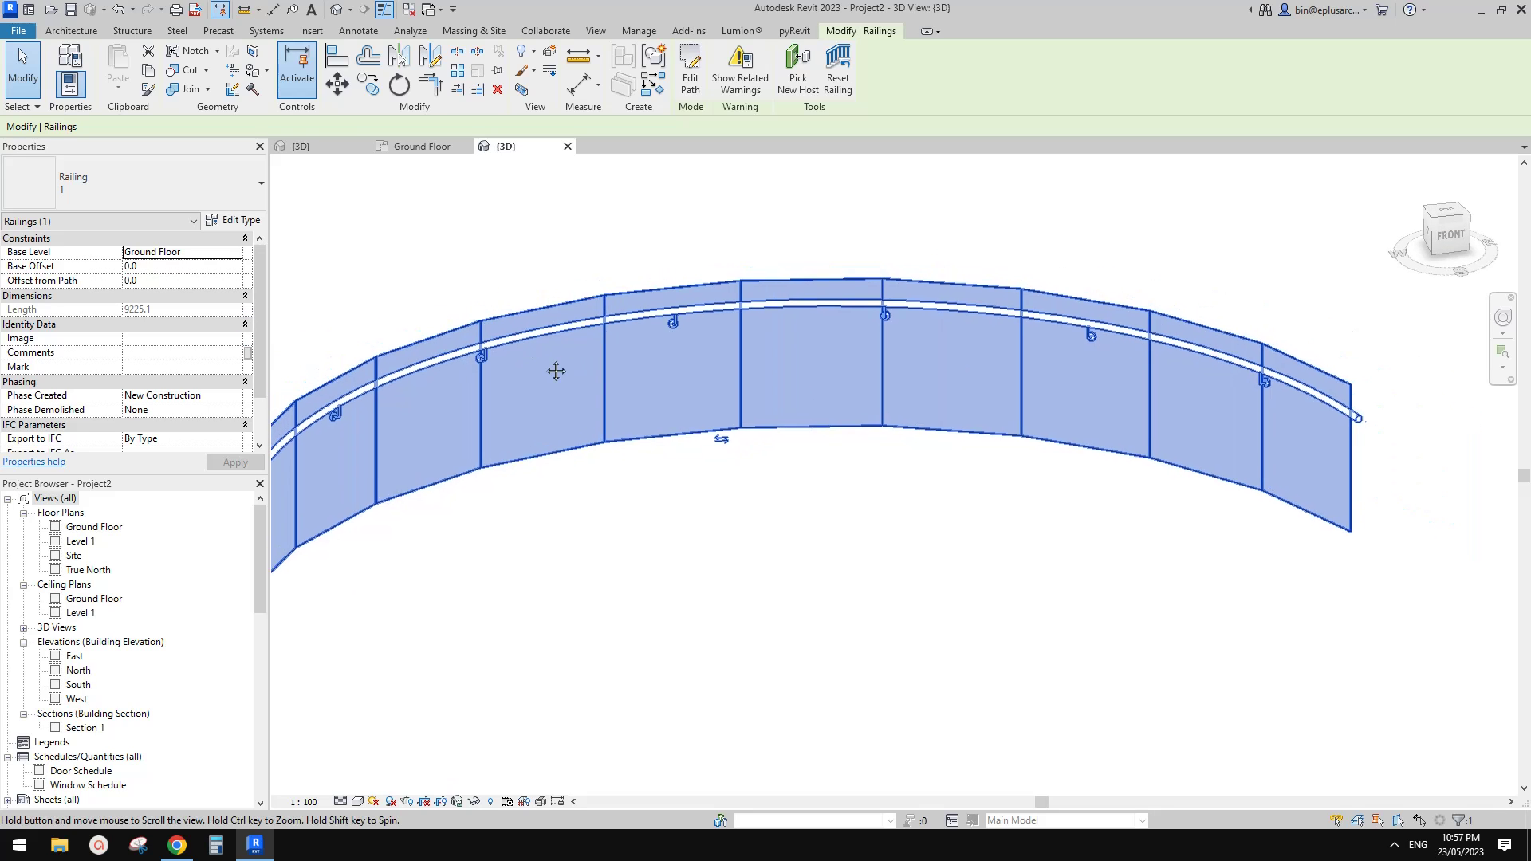
click(239, 223)
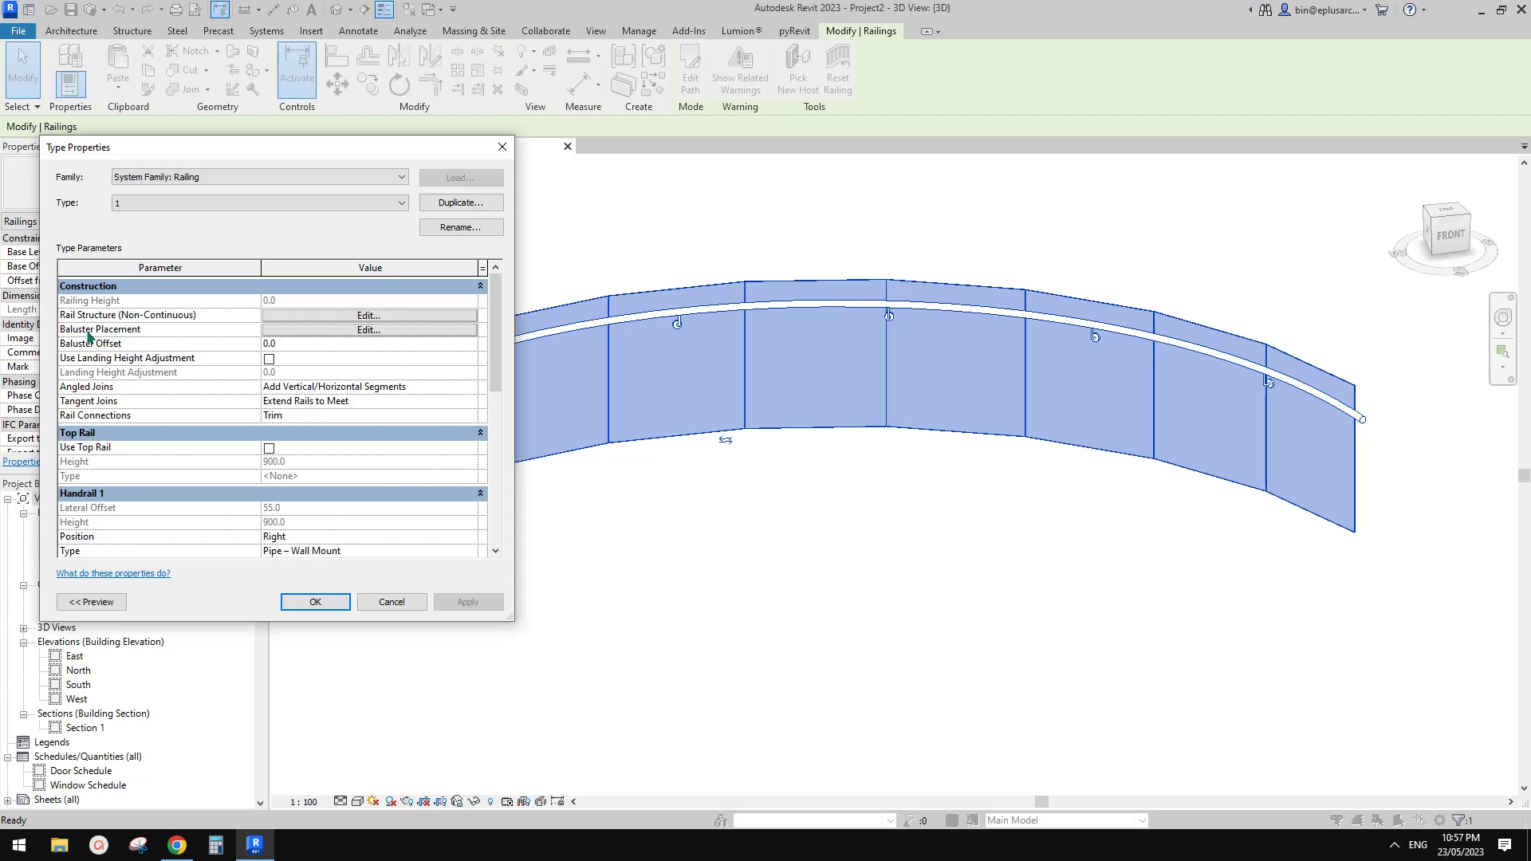
click(385, 331)
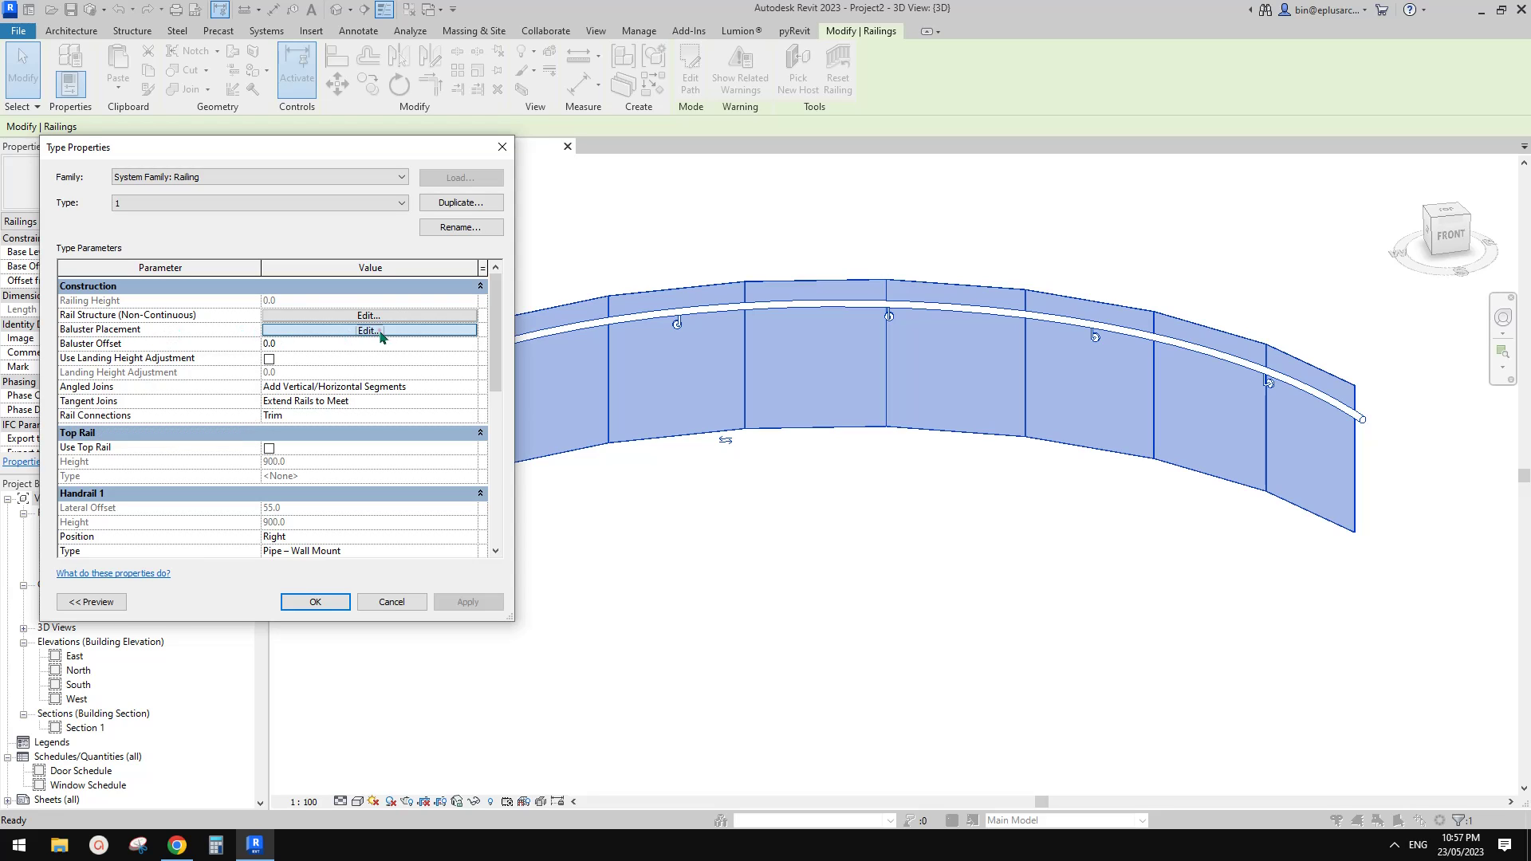
drag(372, 147, 609, 148)
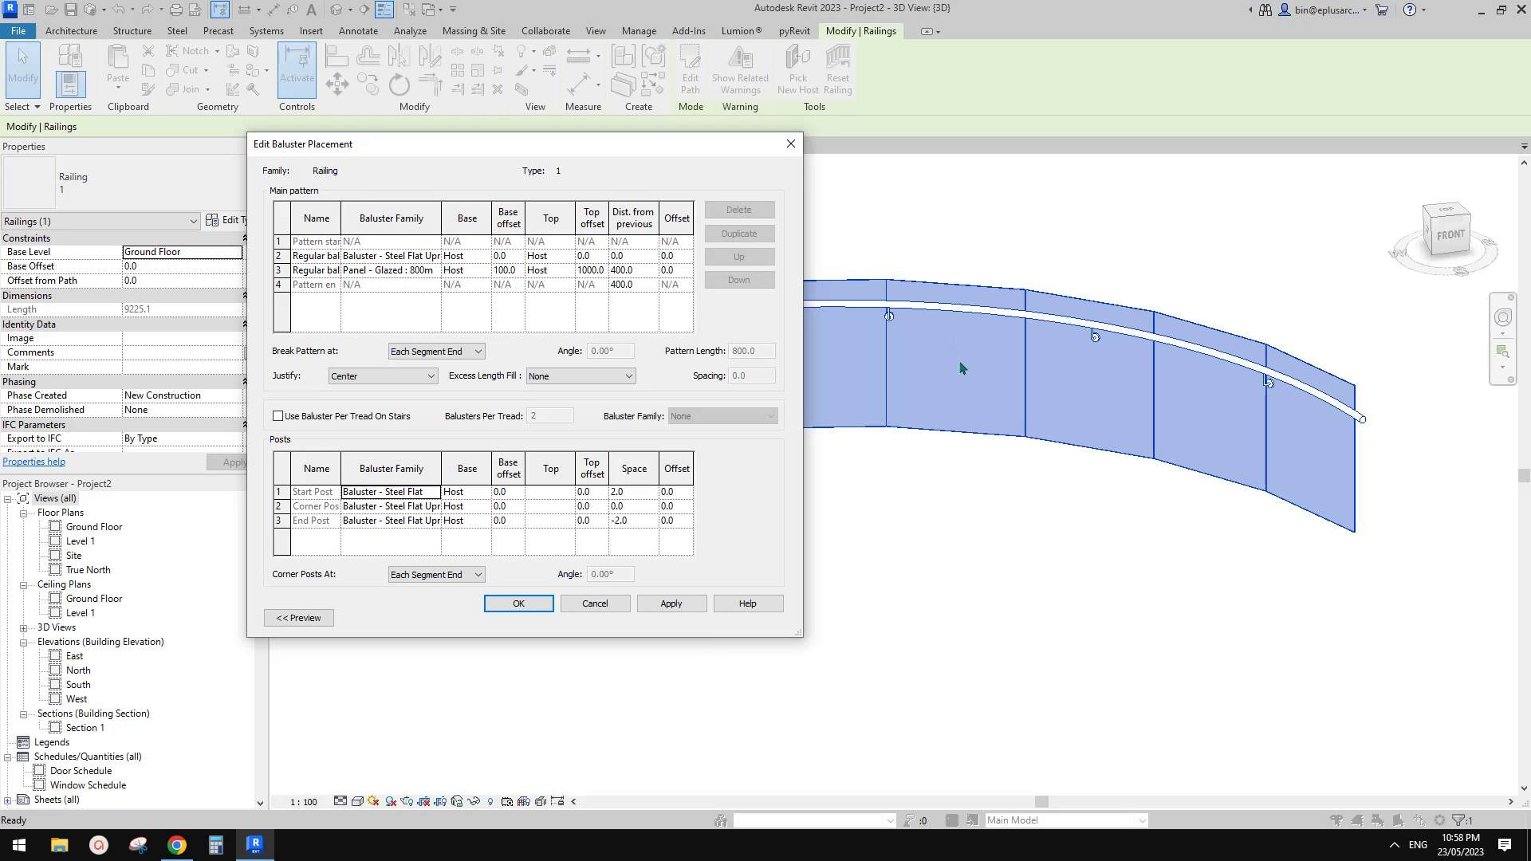
click(434, 507)
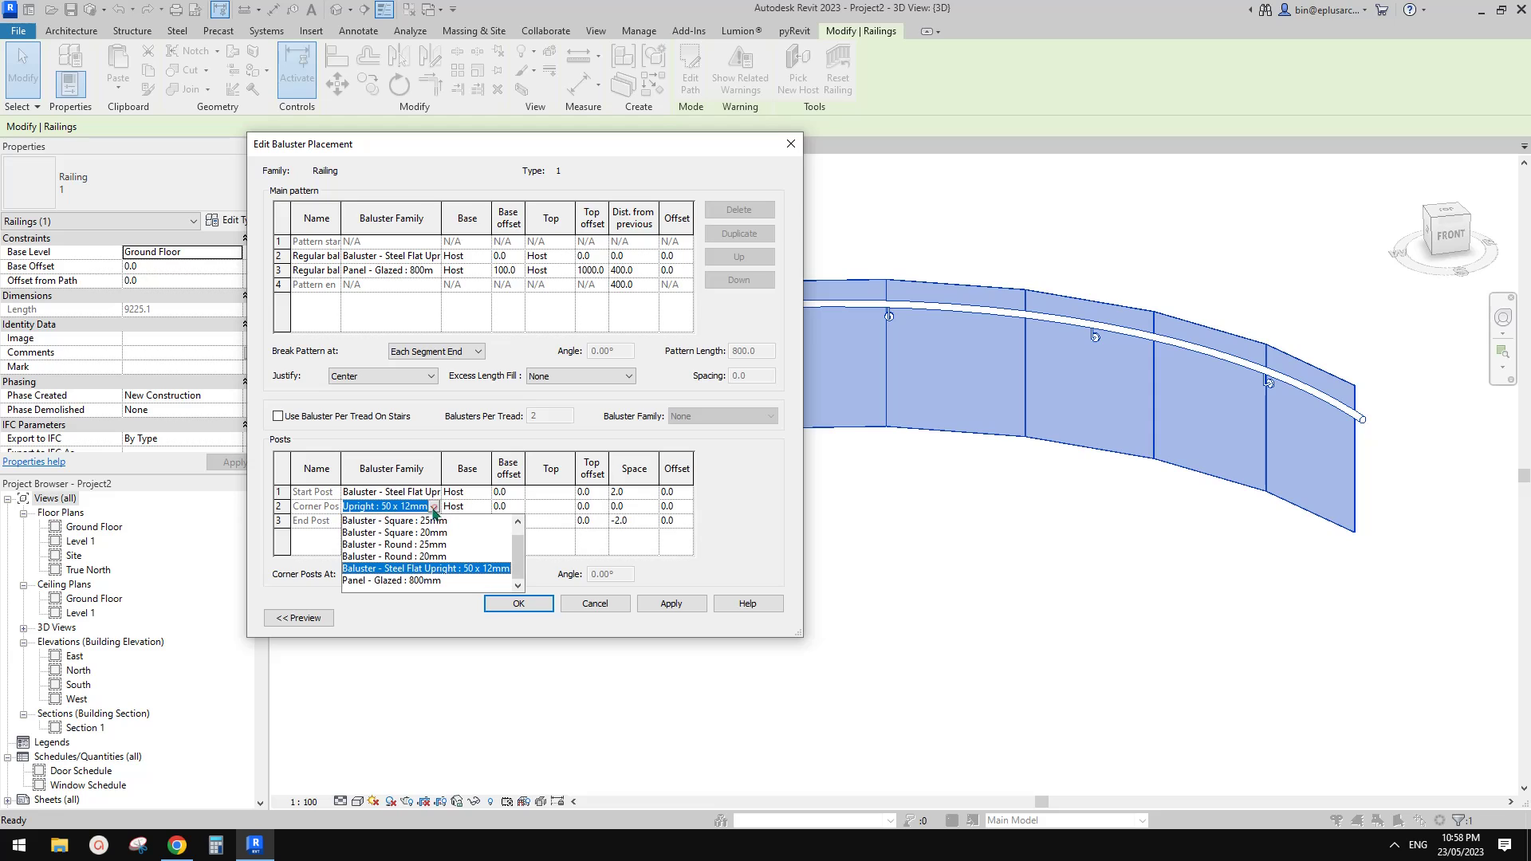
drag(516, 547, 520, 529)
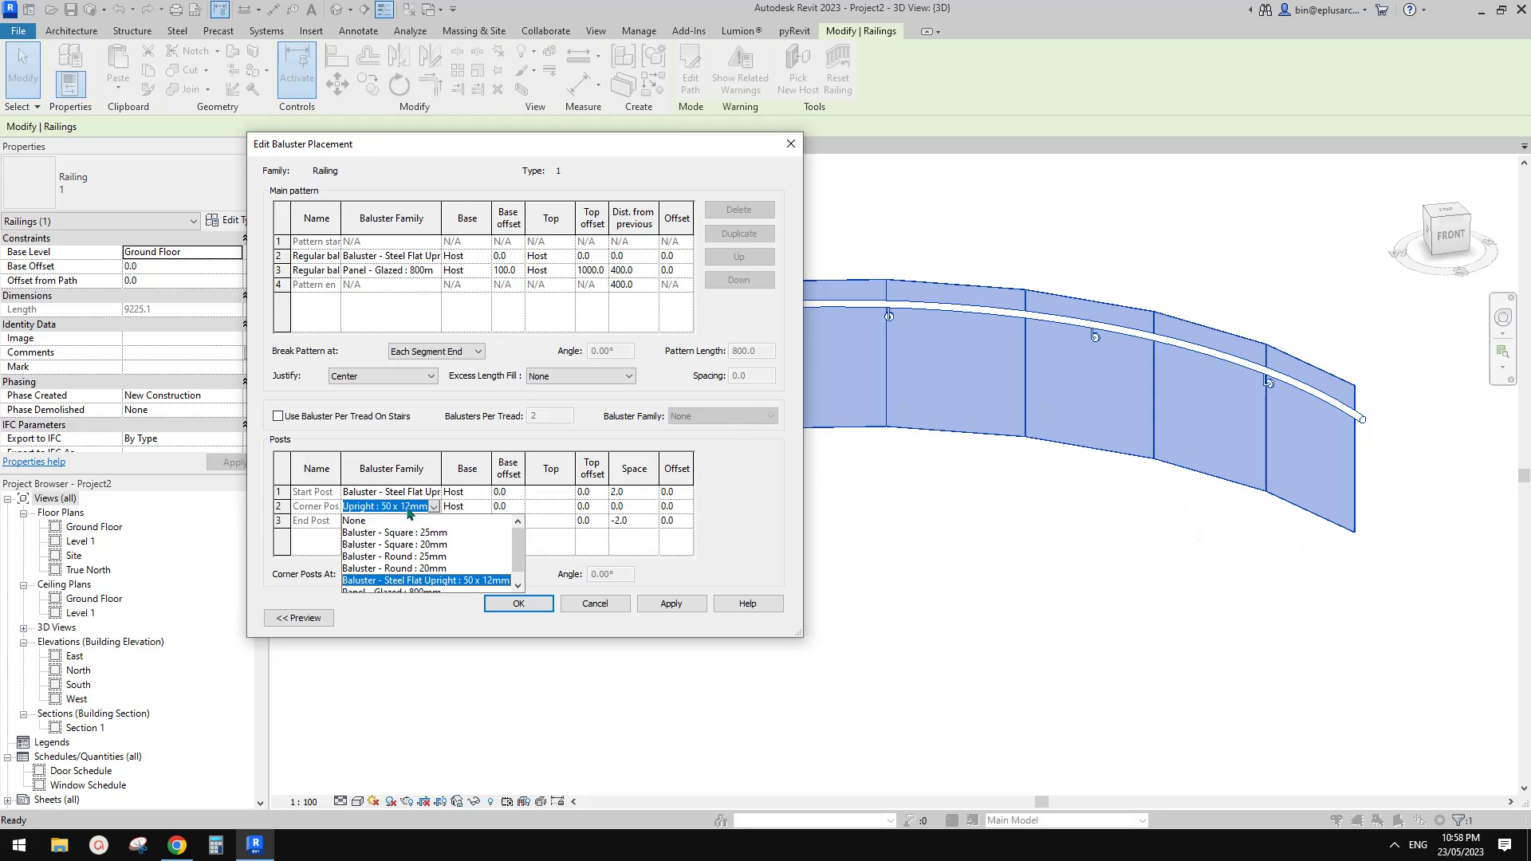
click(367, 520)
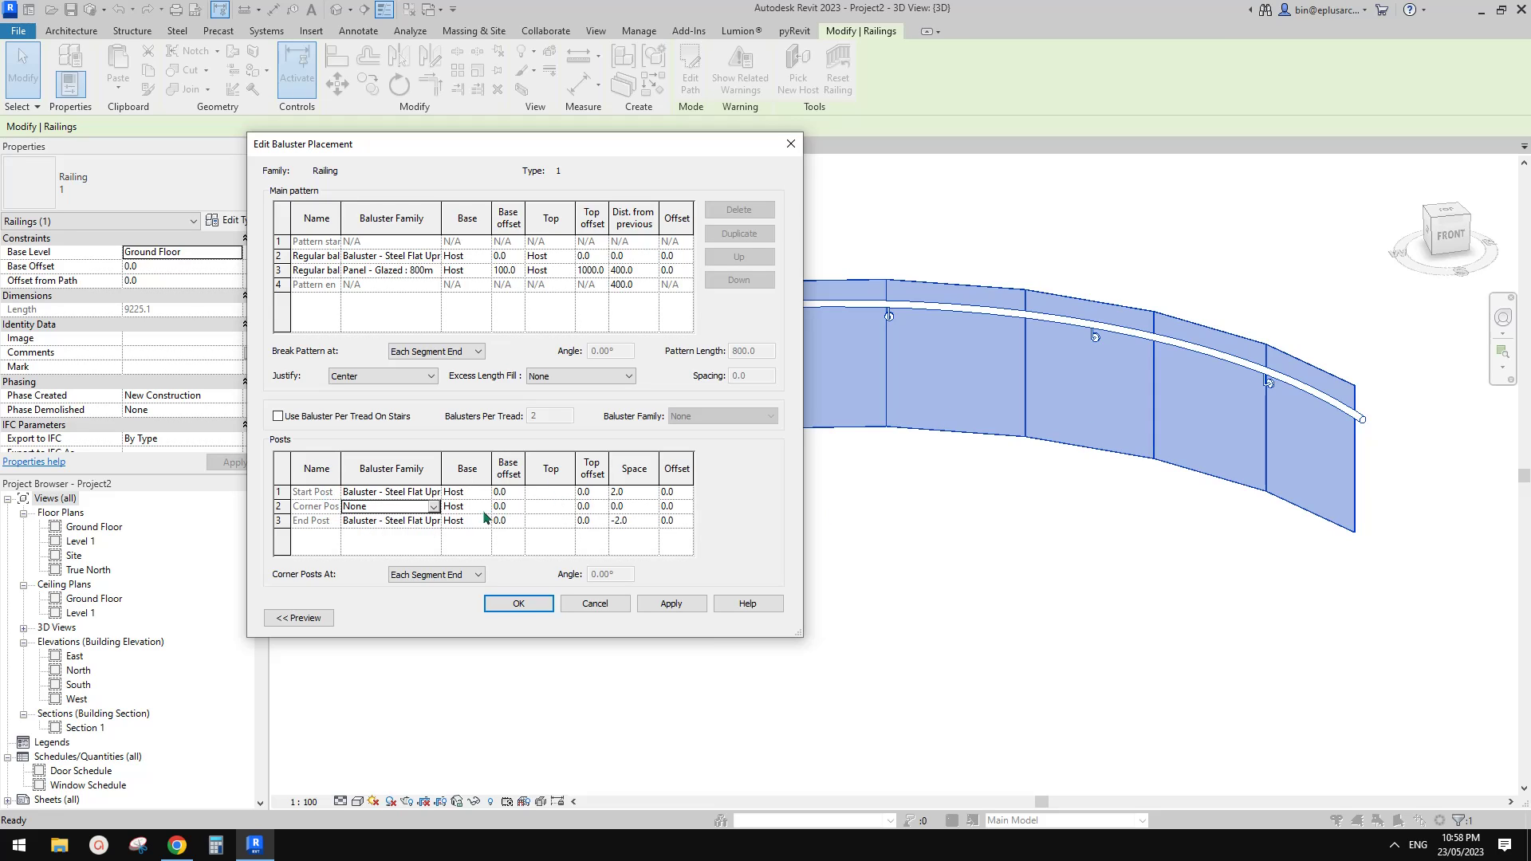
click(425, 493)
click(522, 604)
click(559, 606)
- Compare the curved railing with the reference photo in the browser and return to Revit's 3D view
scroll(724, 561, down, 1)
middle_drag(724, 561, 792, 548)
click(177, 845)
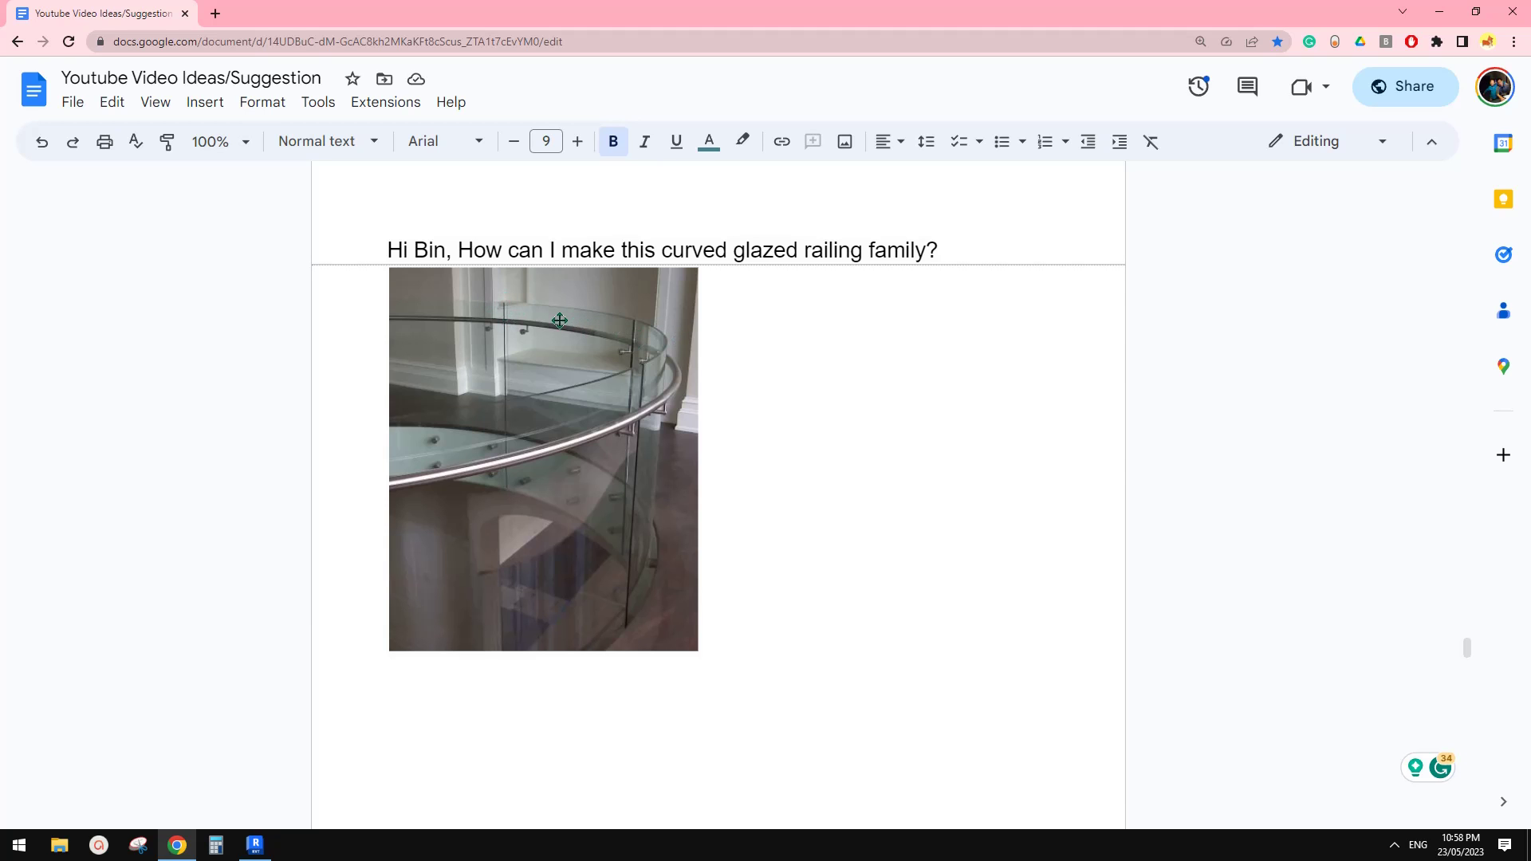
click(255, 845)
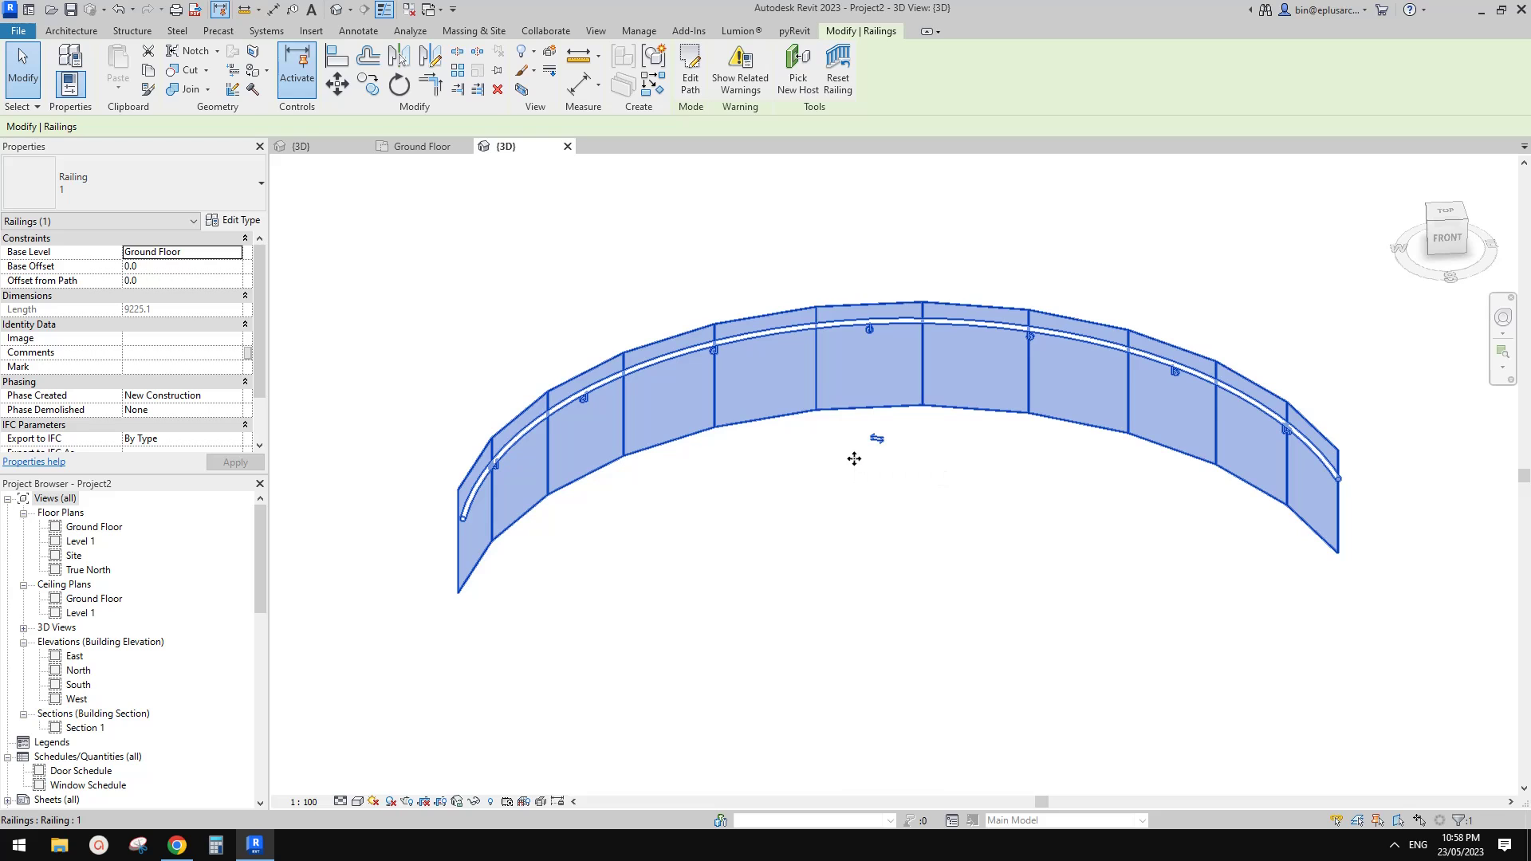
scroll(853, 446, up, 1)
shift+middle_drag(855, 444, 897, 487)
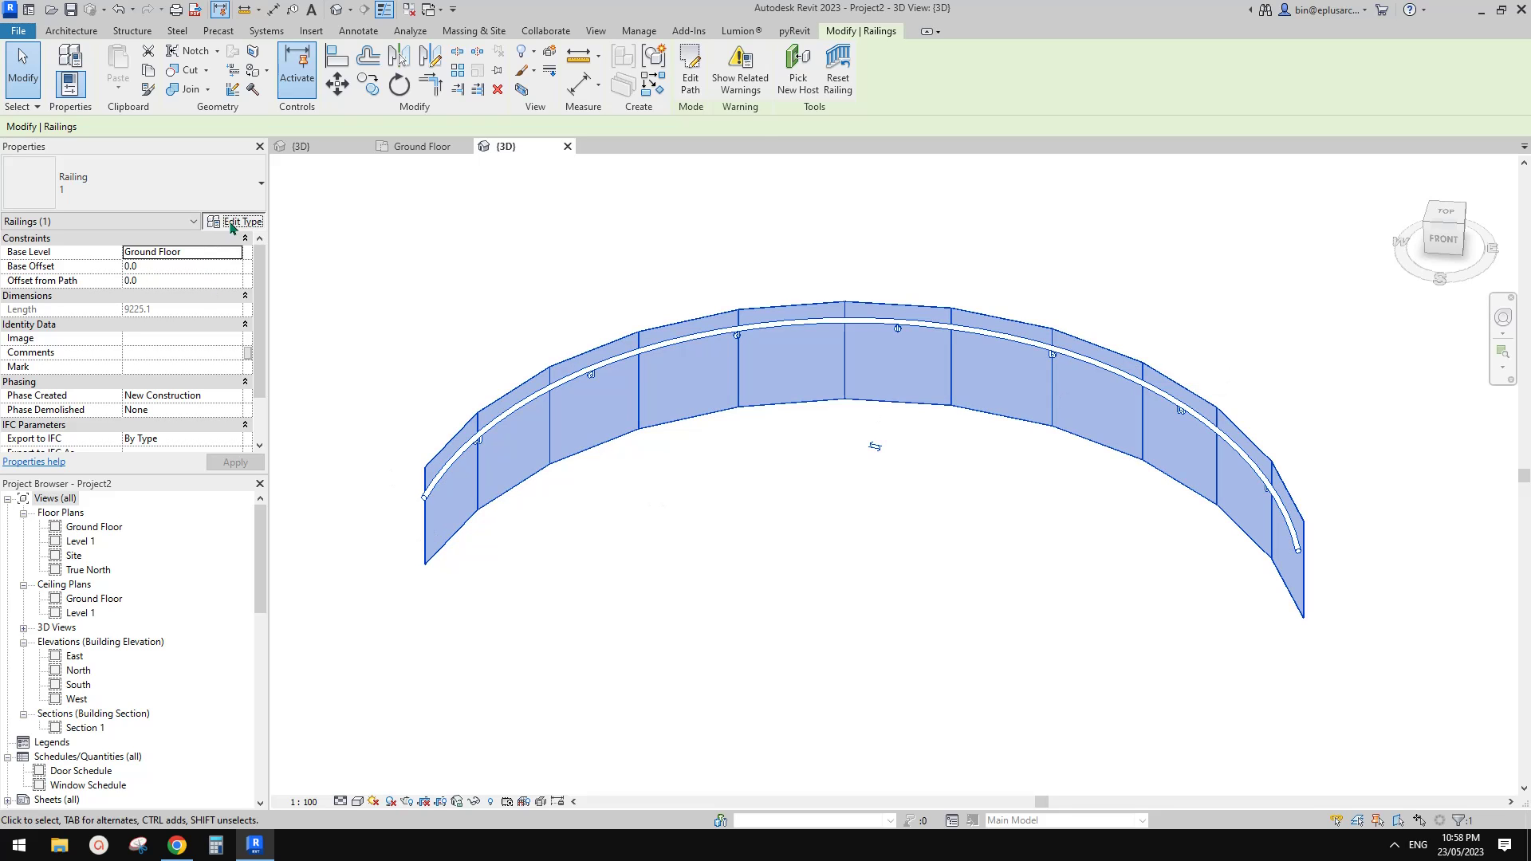
- Delete the Panel - Glazed : 800mm baluster from the main pattern of the railing type's baluster placement
click(231, 220)
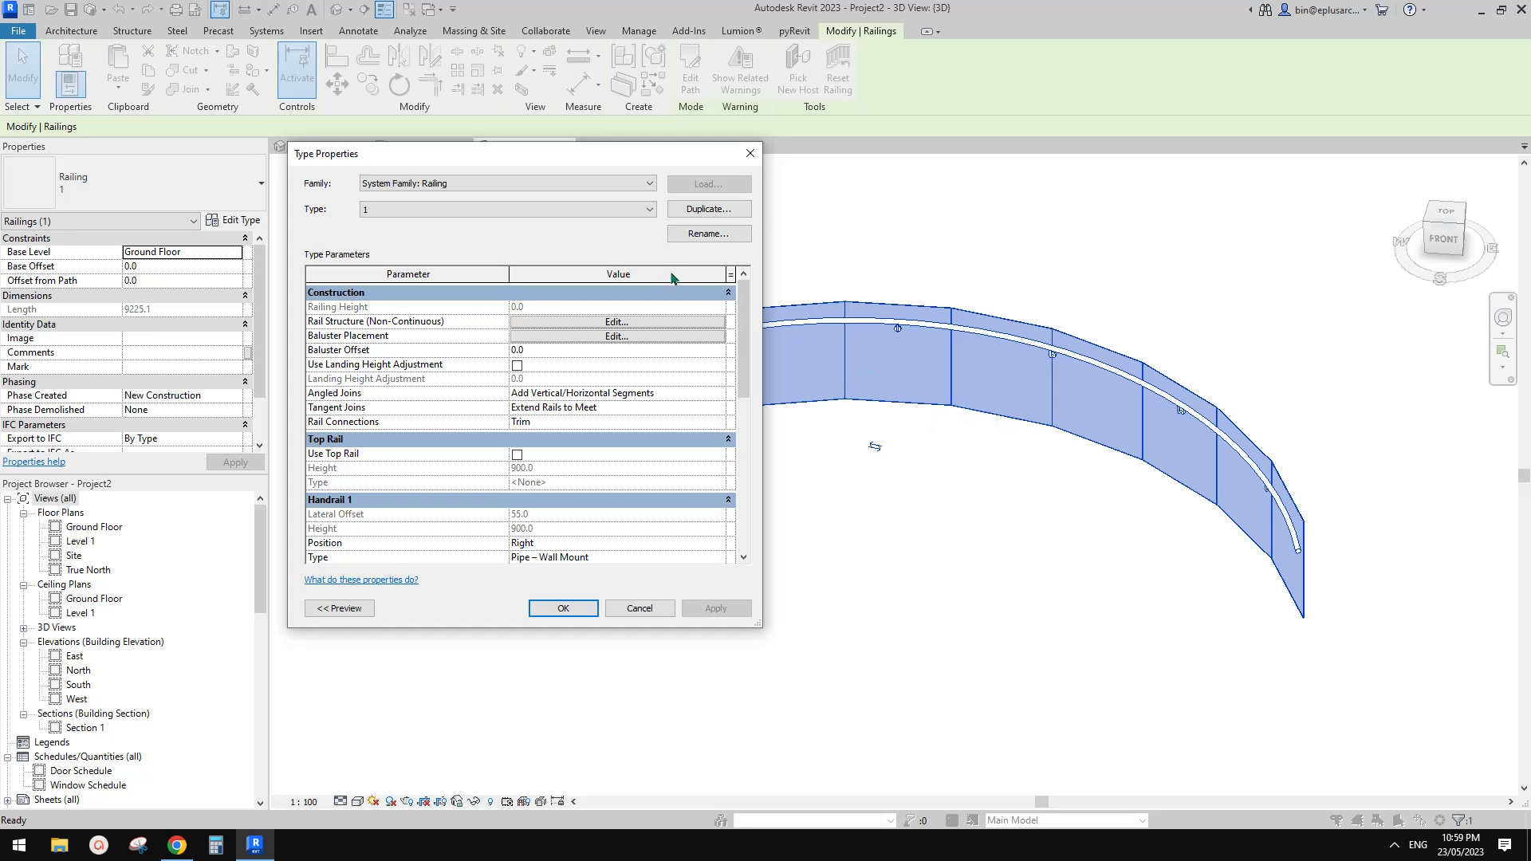
click(656, 338)
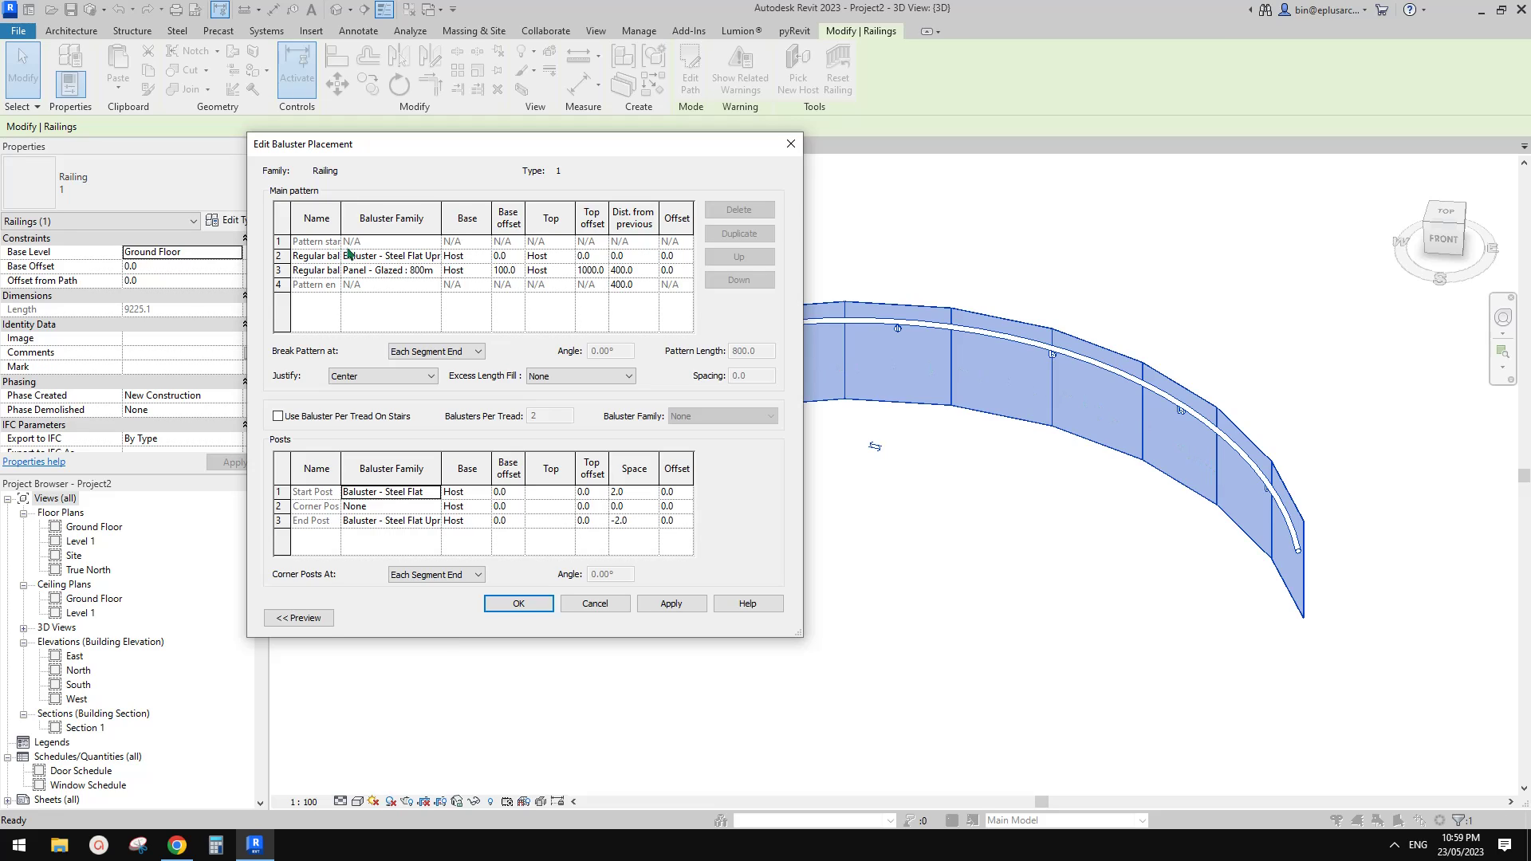
click(363, 275)
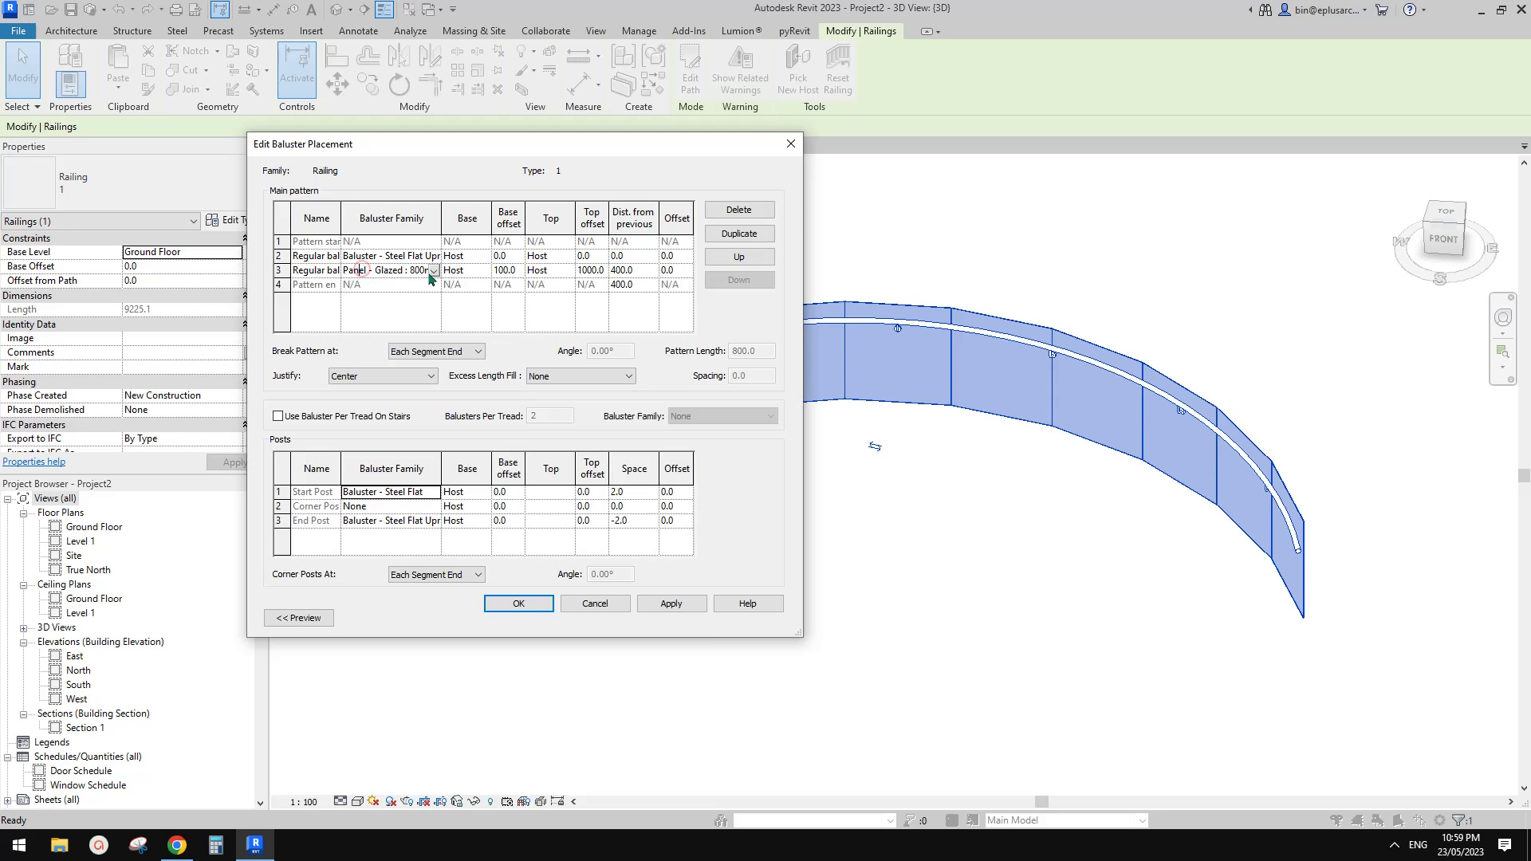
click(351, 271)
click(276, 271)
click(736, 211)
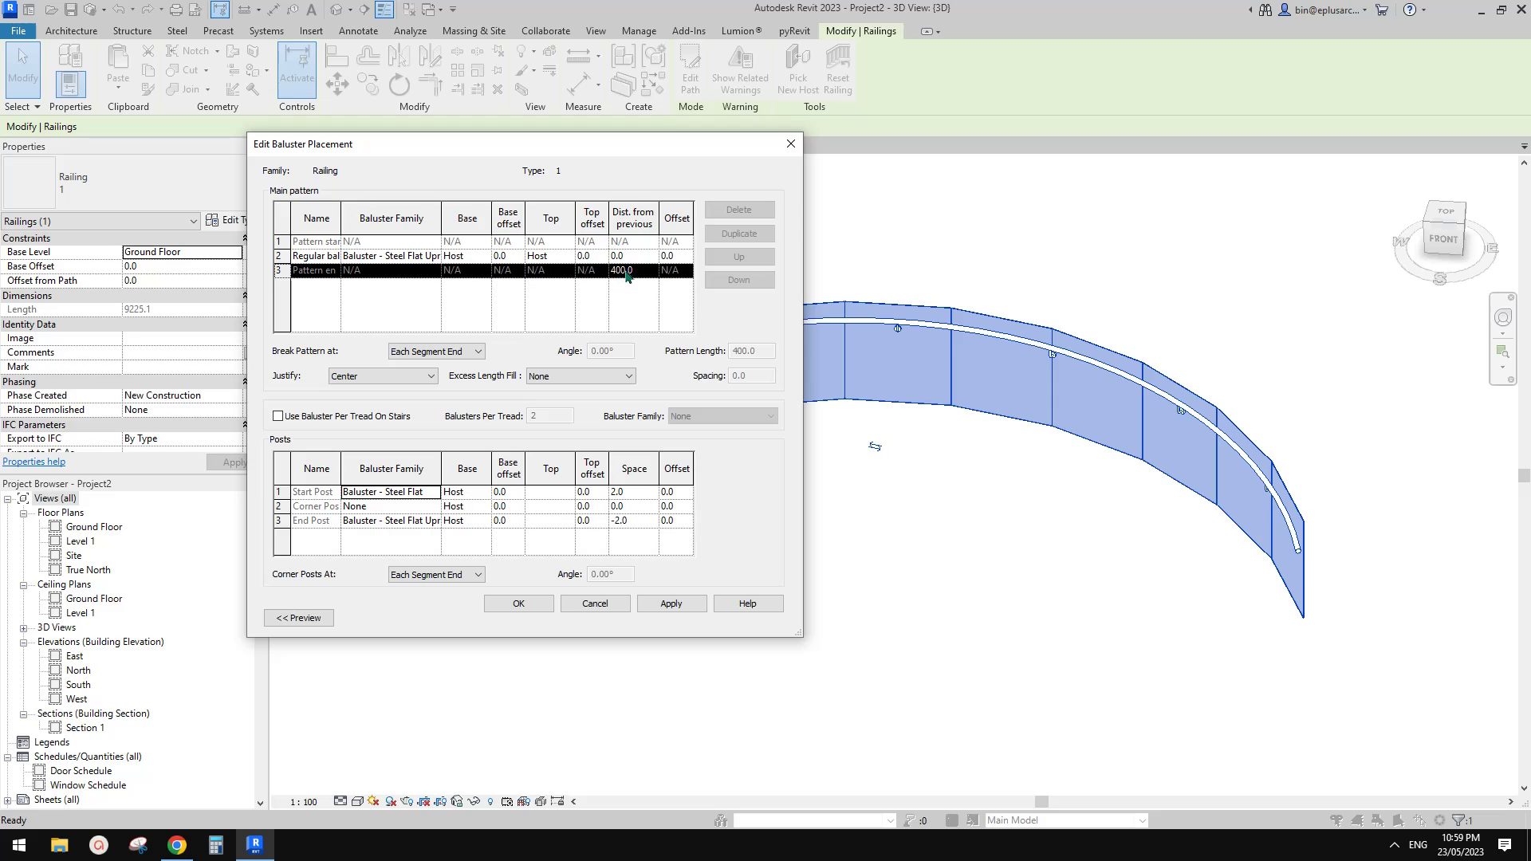
- Set the pattern end distance to 1000, edit the remaining steel baluster's top offset, and accept the railing type changes
mouse_move(616, 270)
mouse_down()
mouse_move(647, 274)
mouse_move(588, 270)
mouse_up()
text(1)
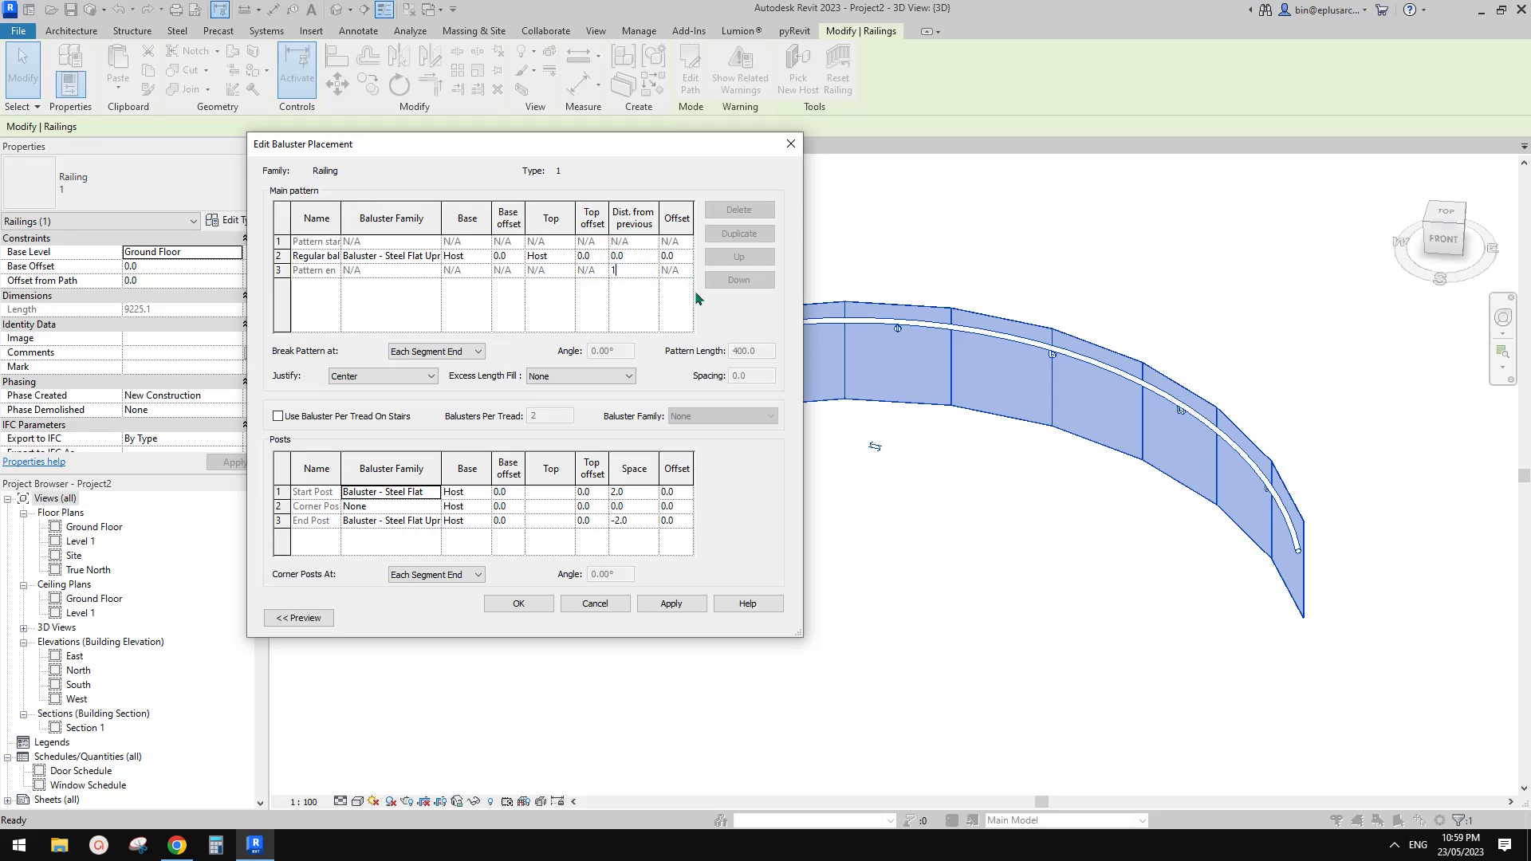
text(000)
click(638, 255)
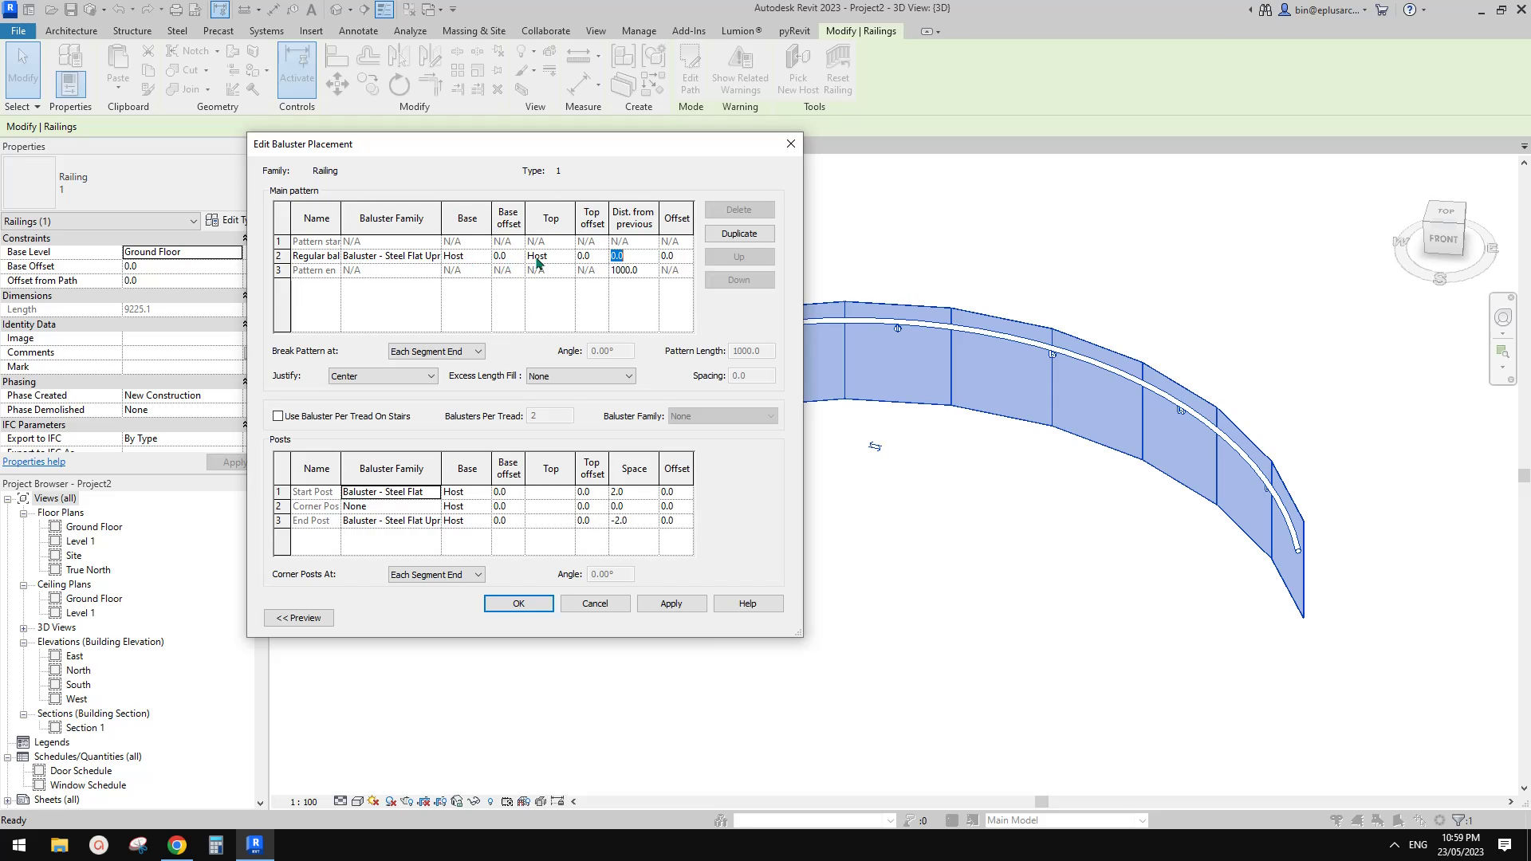
click(594, 257)
key(Return)
click(548, 605)
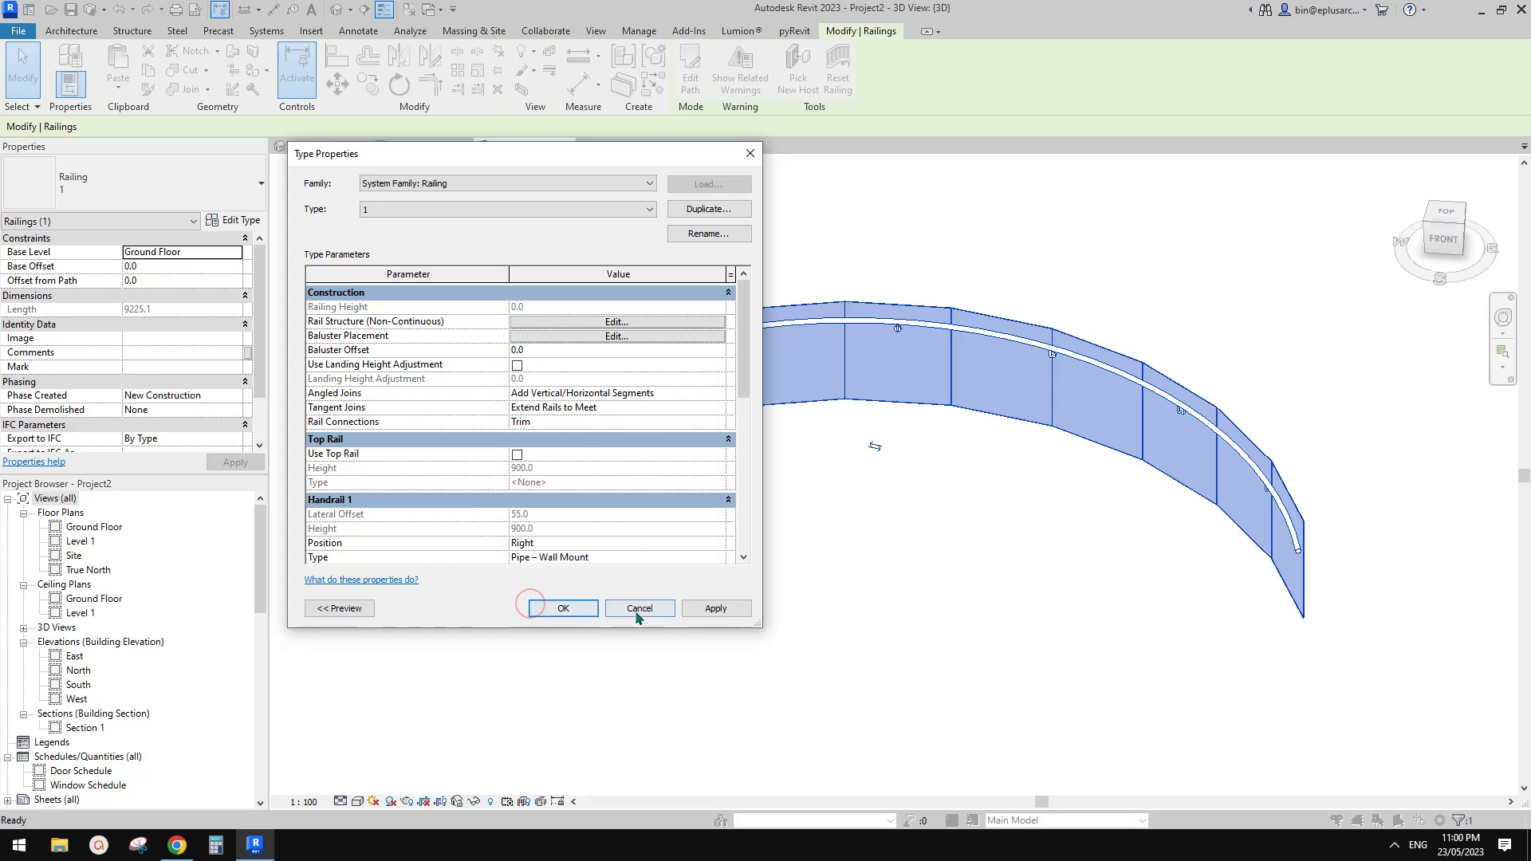
click(568, 612)
- Examine the steel posts and the continuous curved handrail of the railing from several angles
shift+middle_drag(949, 519, 999, 430)
key(Escape)
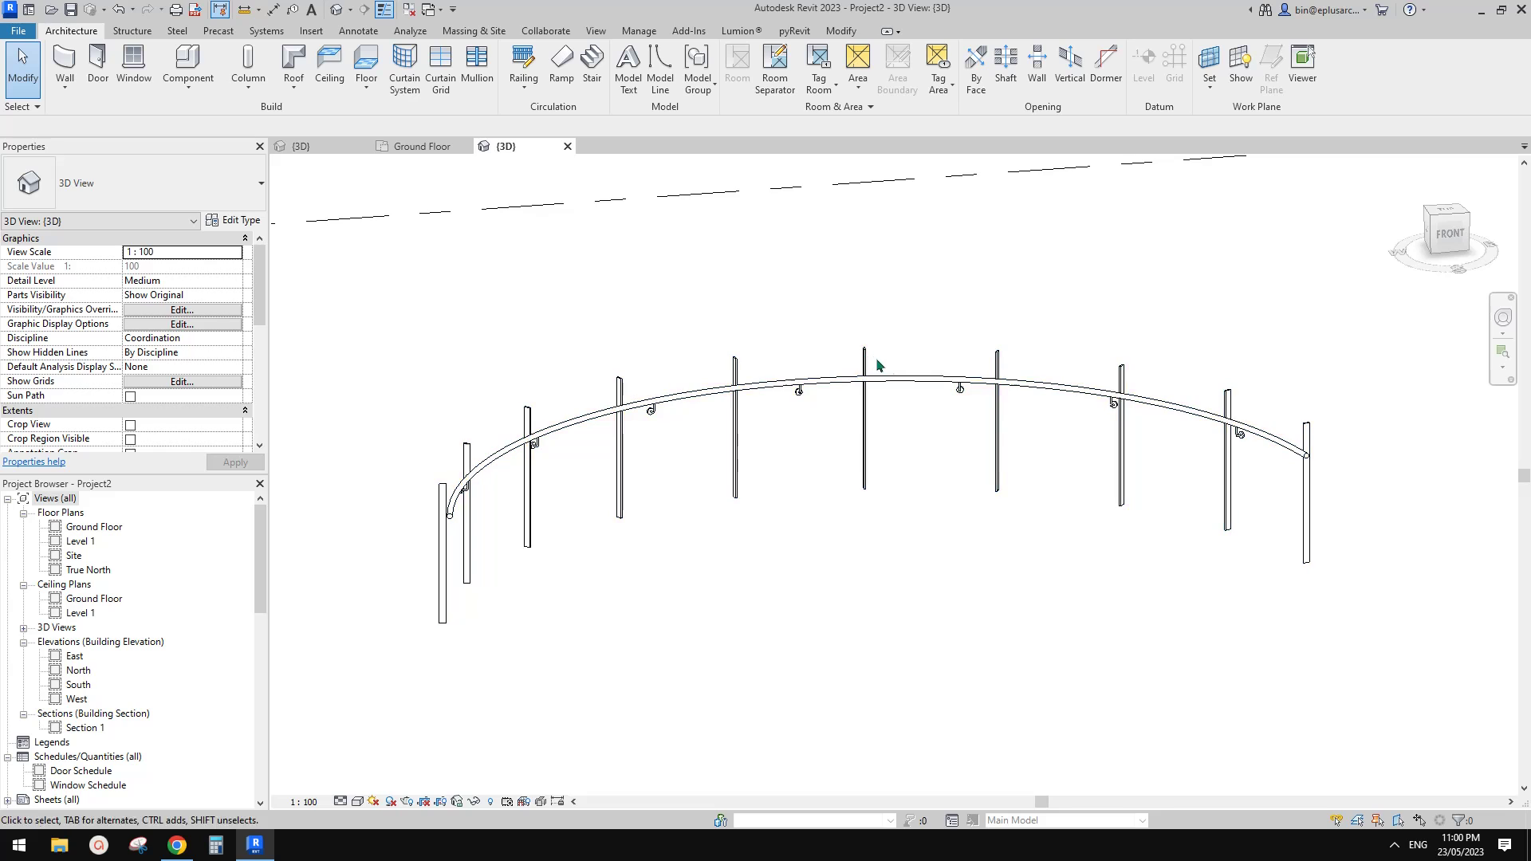
shift+middle_drag(877, 357, 1062, 453)
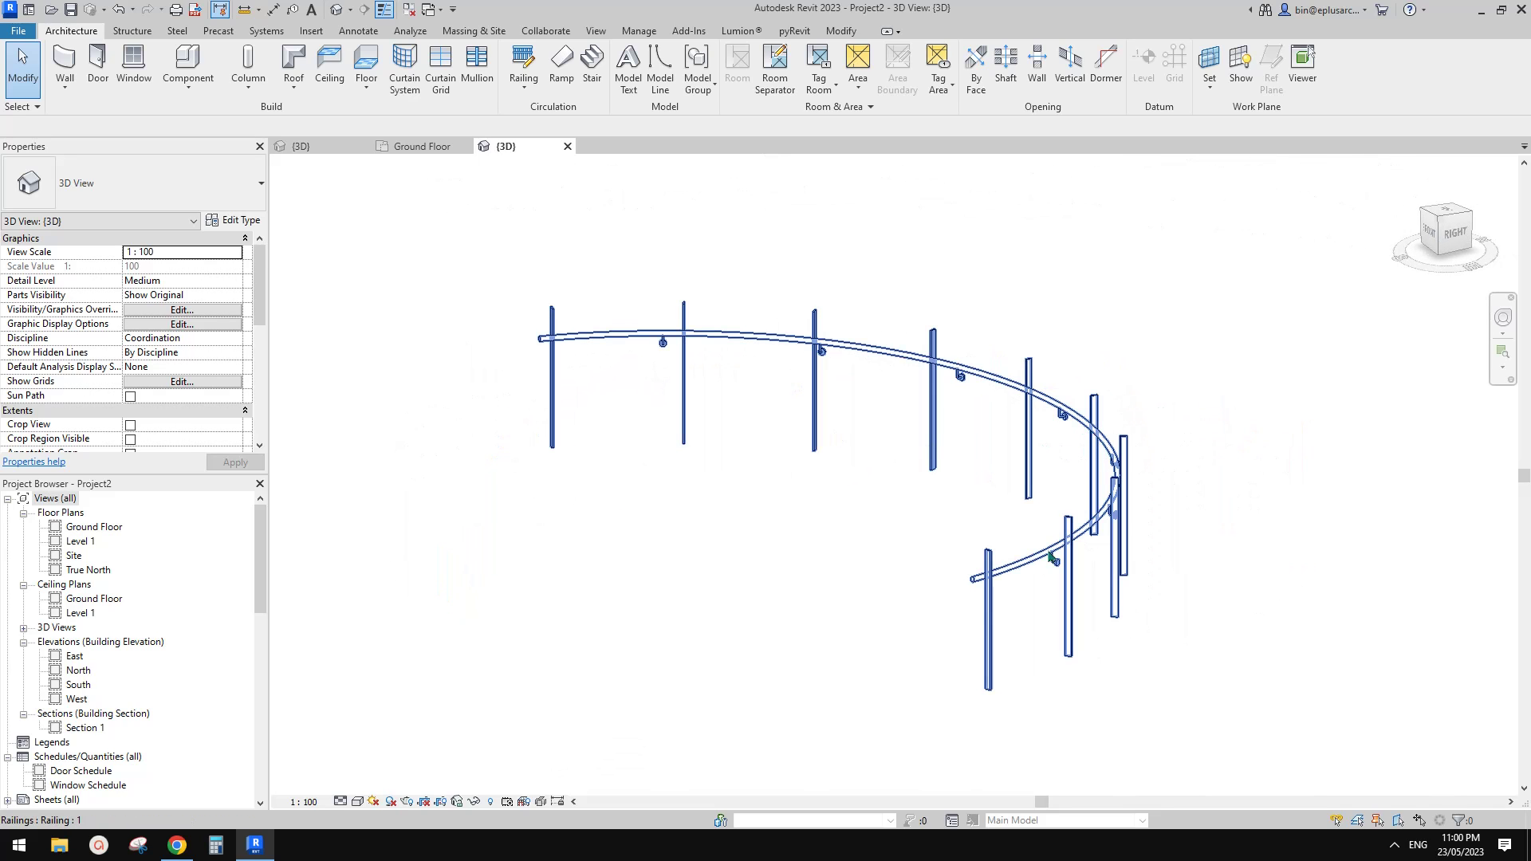
shift+middle_drag(754, 354, 900, 437)
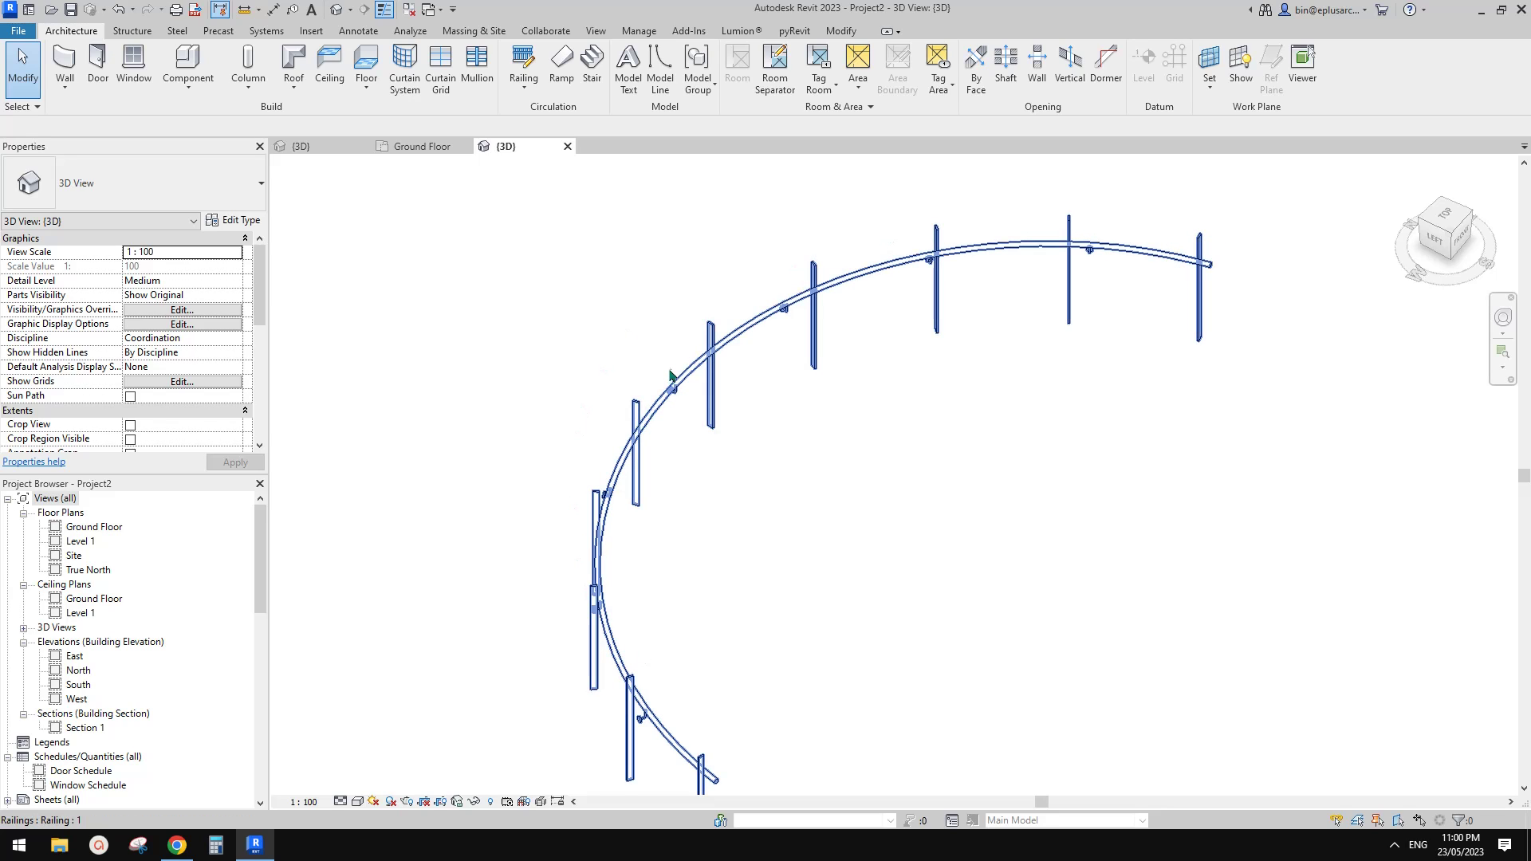
shift+middle_drag(730, 387, 829, 356)
click(829, 355)
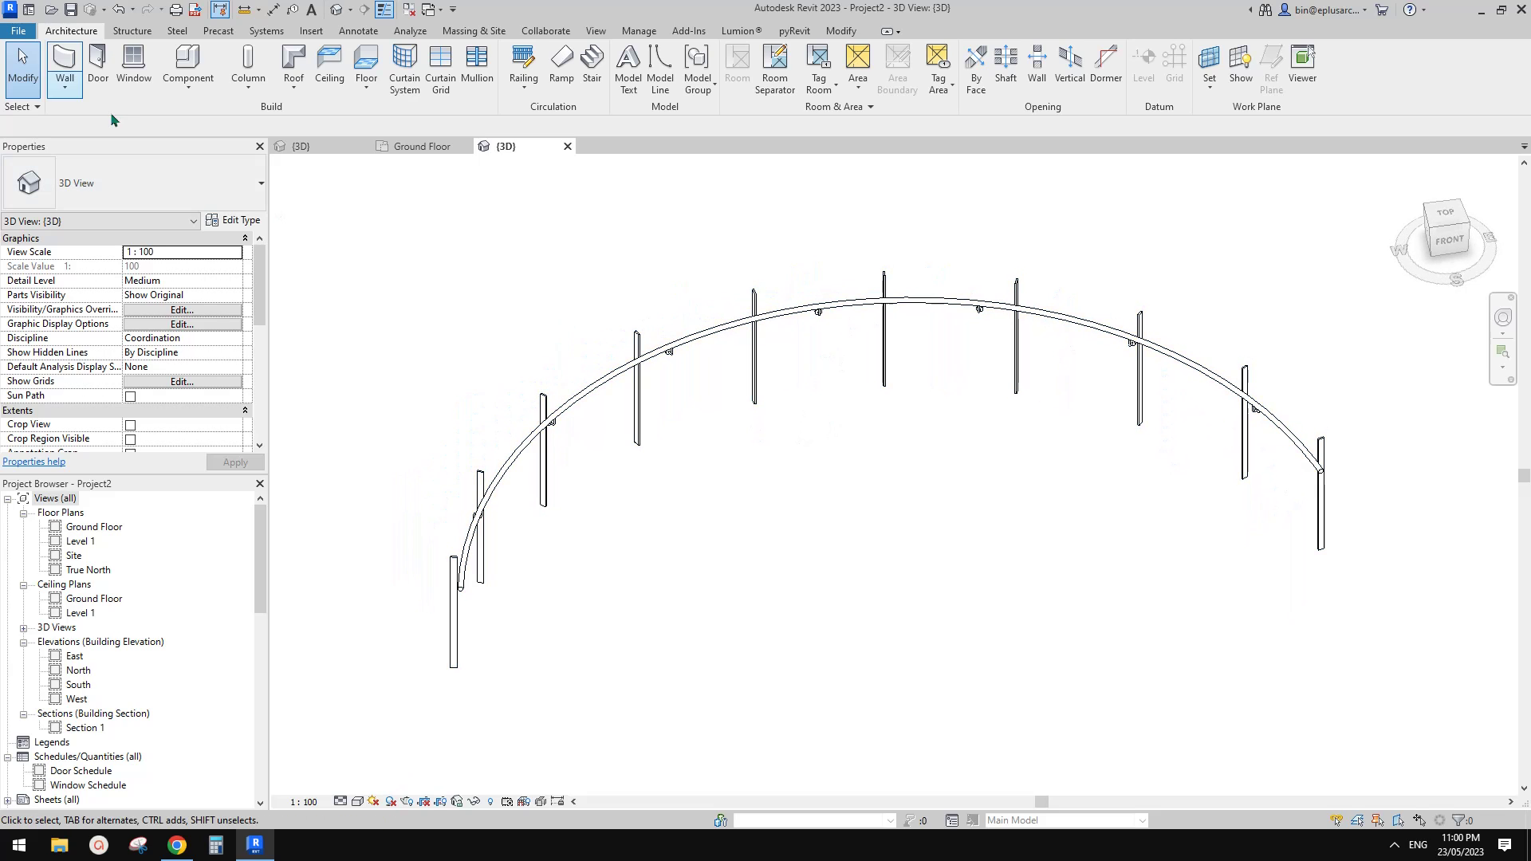
- Create a new family from the Metric Profile-Rail.rft template
click(18, 30)
mouse_move(93, 93)
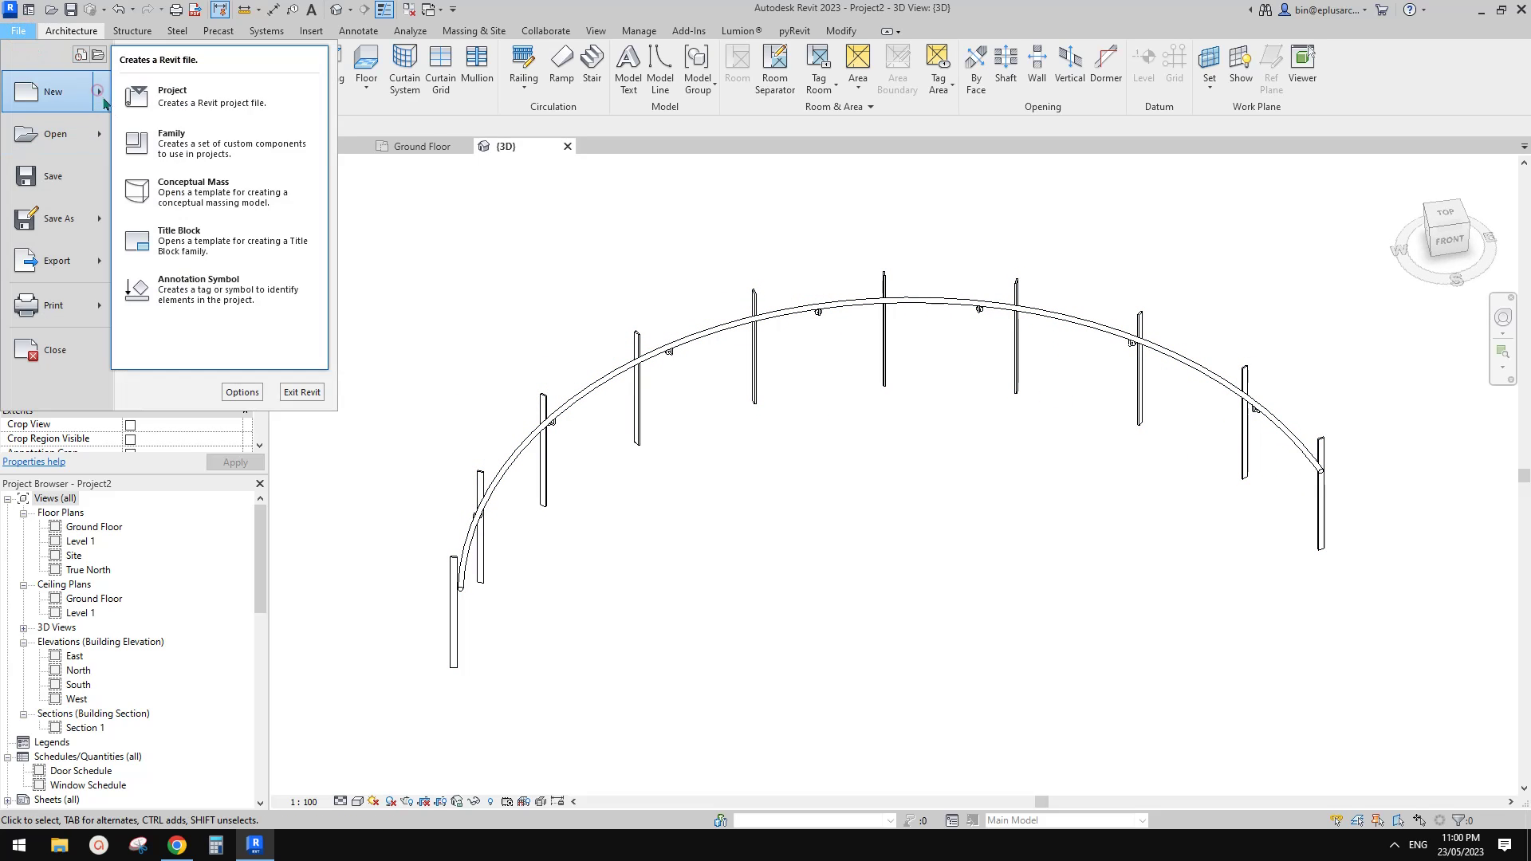
click(203, 139)
click(725, 385)
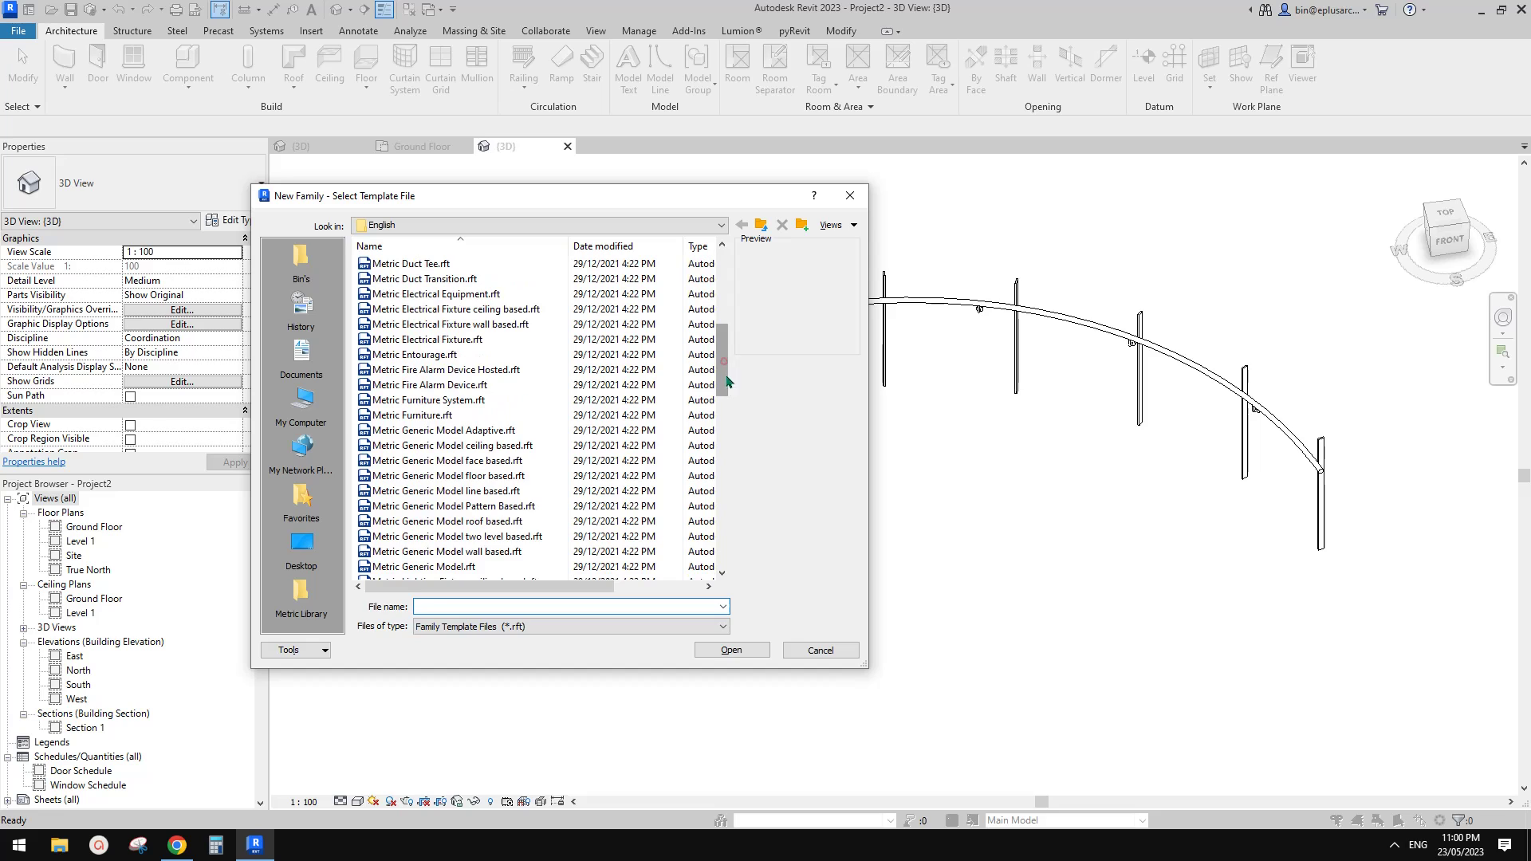
drag(722, 378, 719, 463)
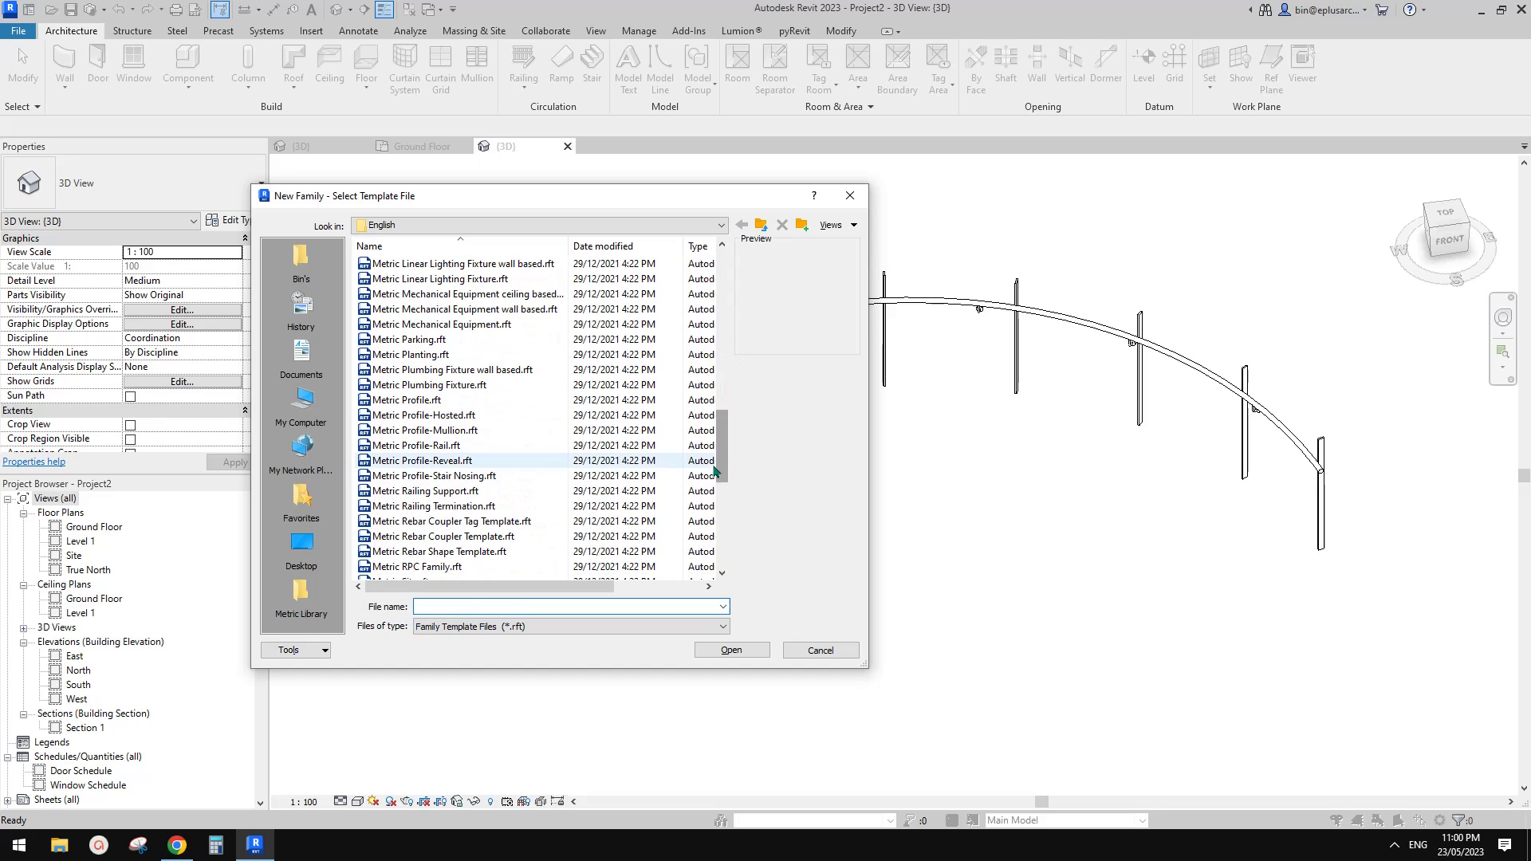
click(446, 451)
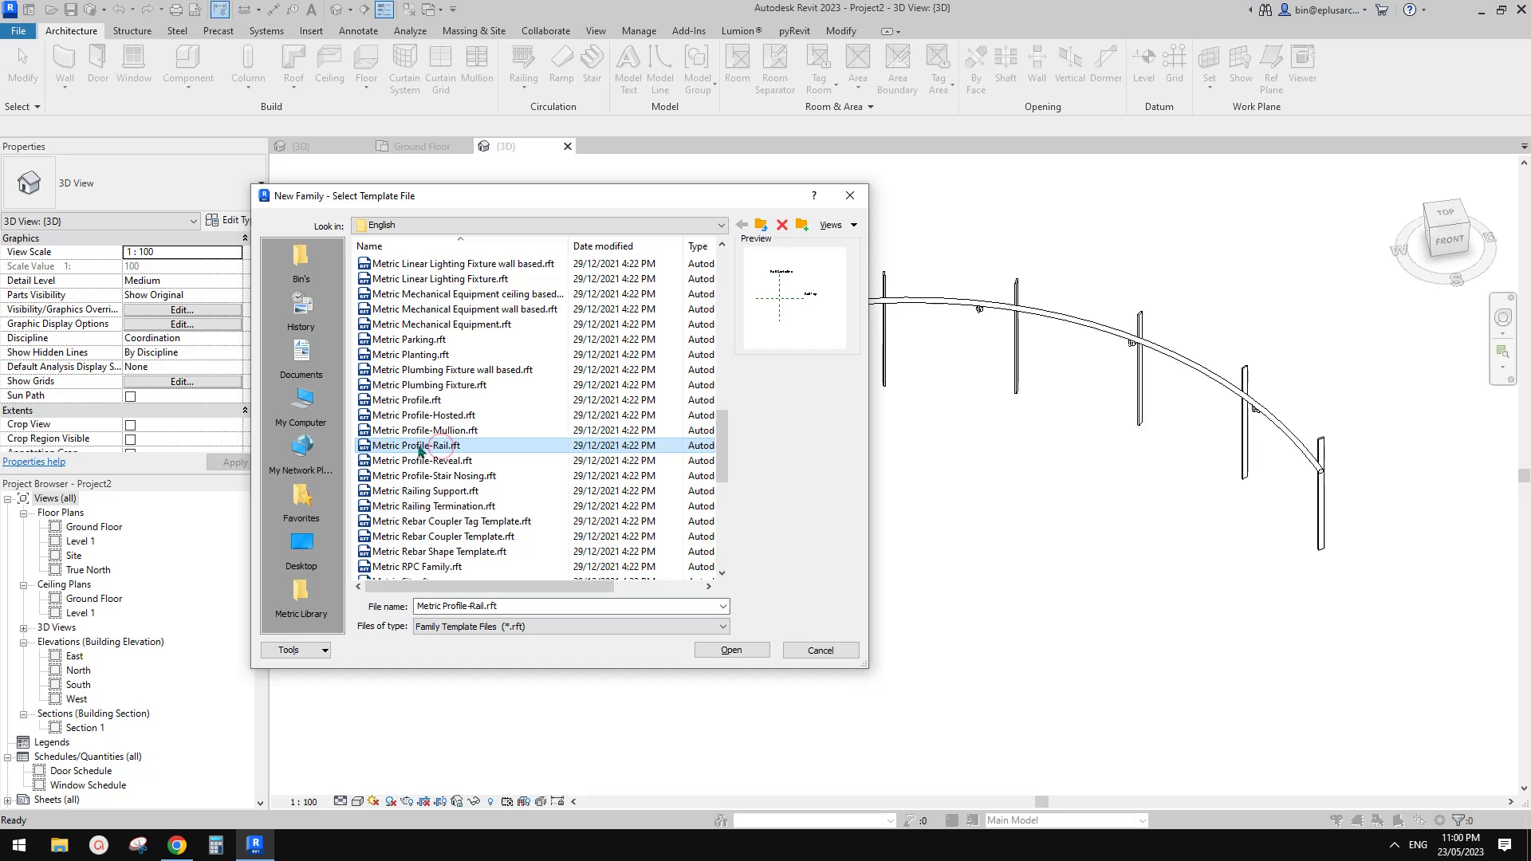
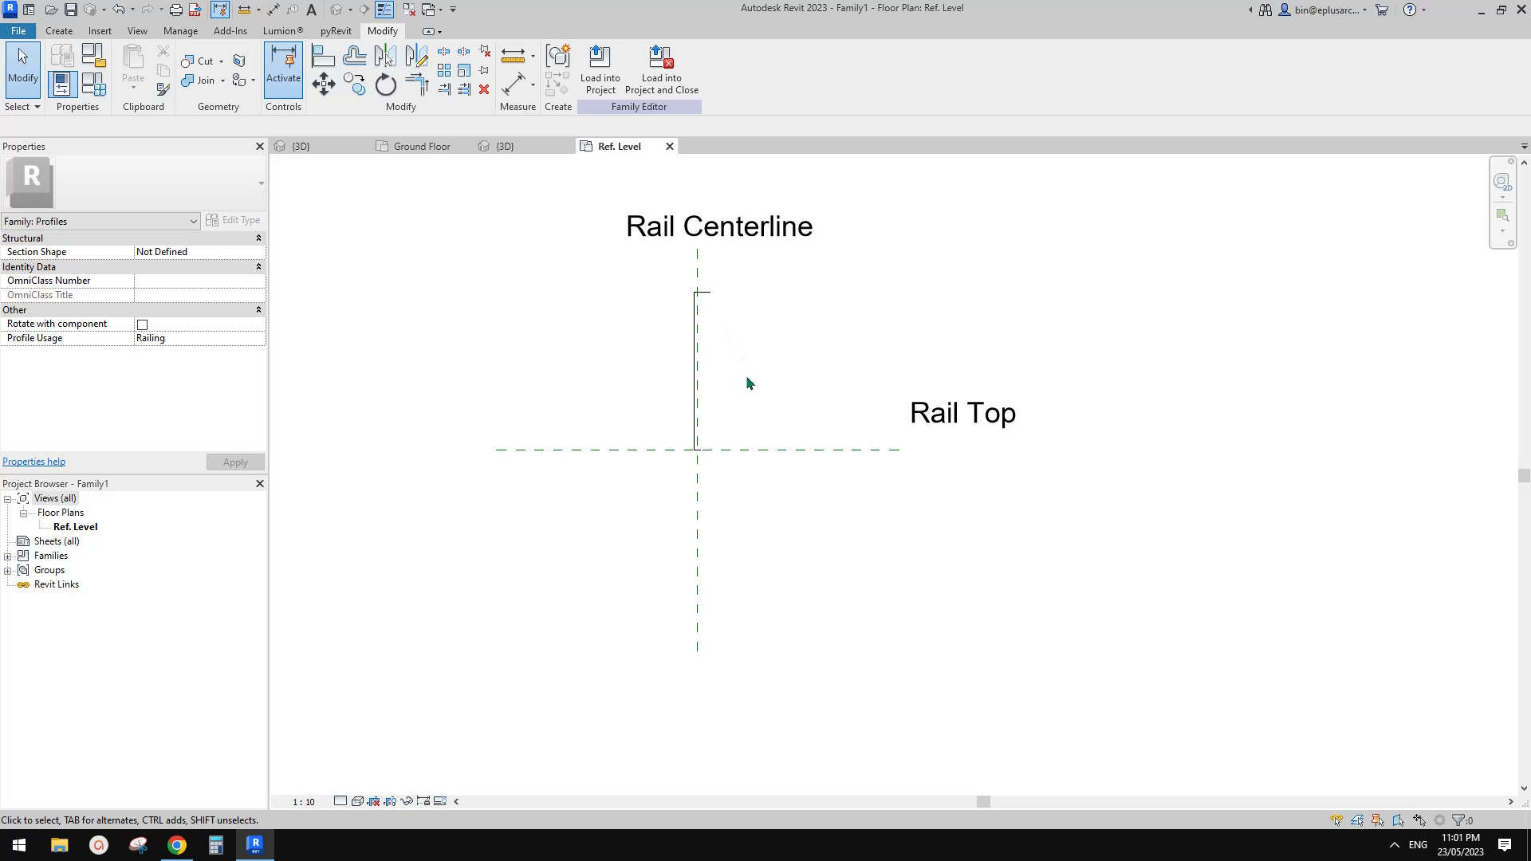
- Draw a horizontal reference plane across the rail centerline, about 289 mm above the Rail Top plane
key(r)
key(p)
click(766, 268)
click(626, 269)
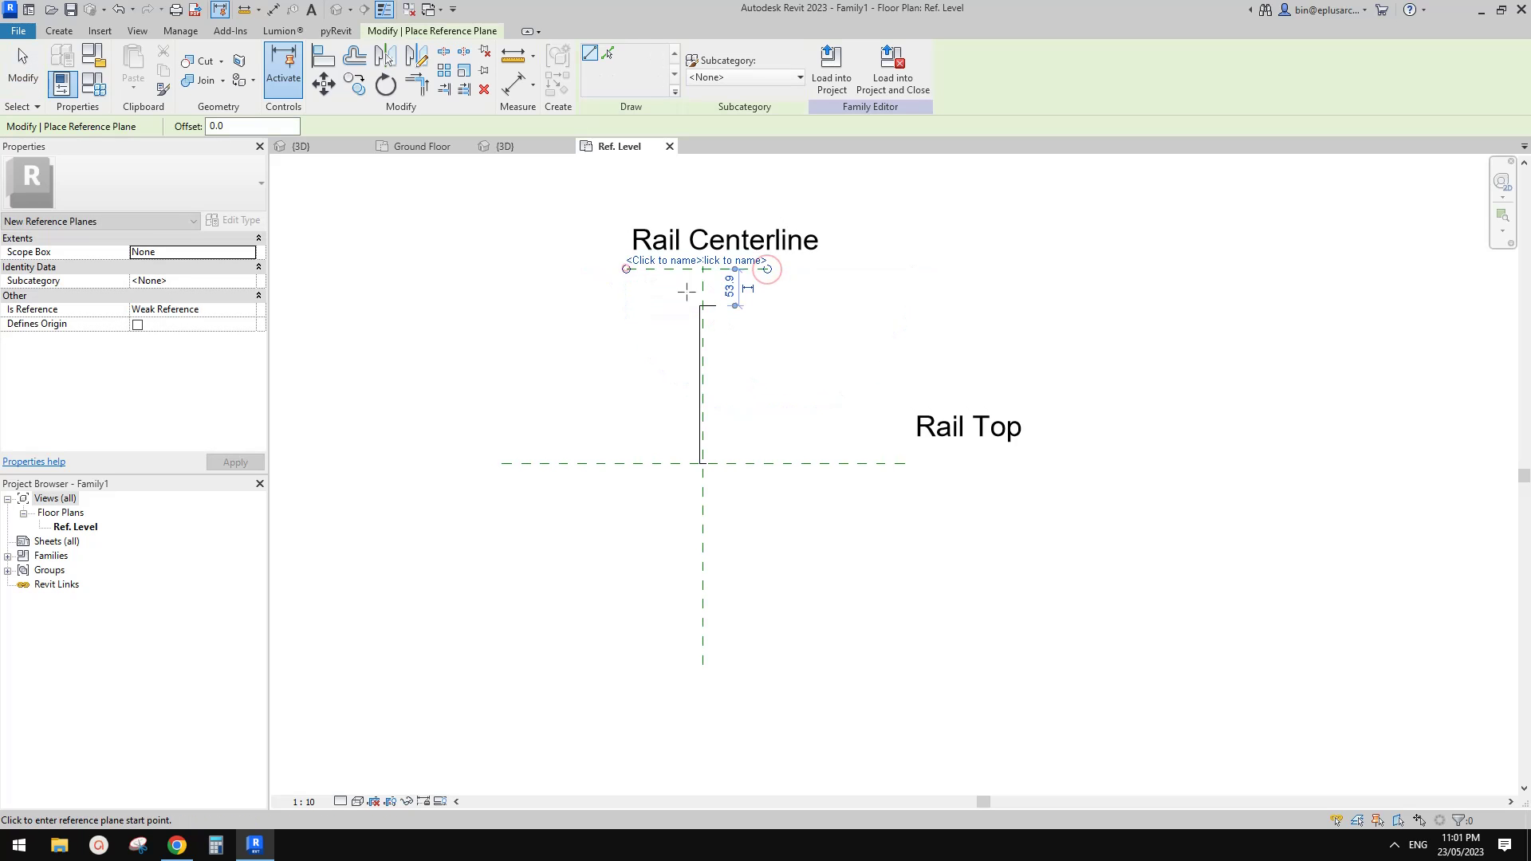
key(Escape)
key(Escape)
middle_drag(759, 307, 758, 319)
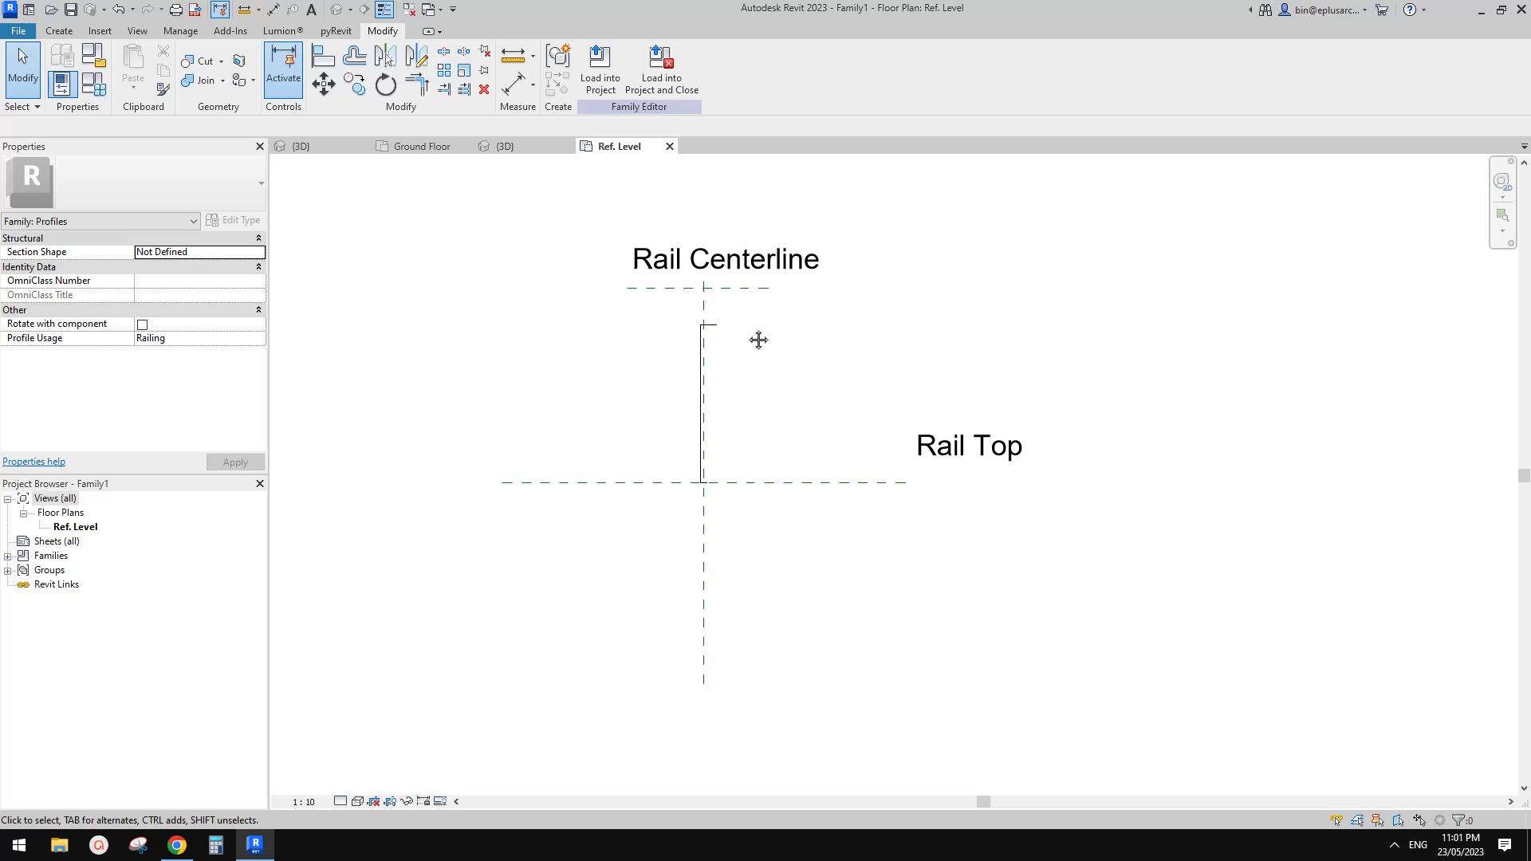
- Add an aligned dimension between the new reference plane and the Rail Top plane
key(d)
key(i)
click(744, 280)
click(786, 482)
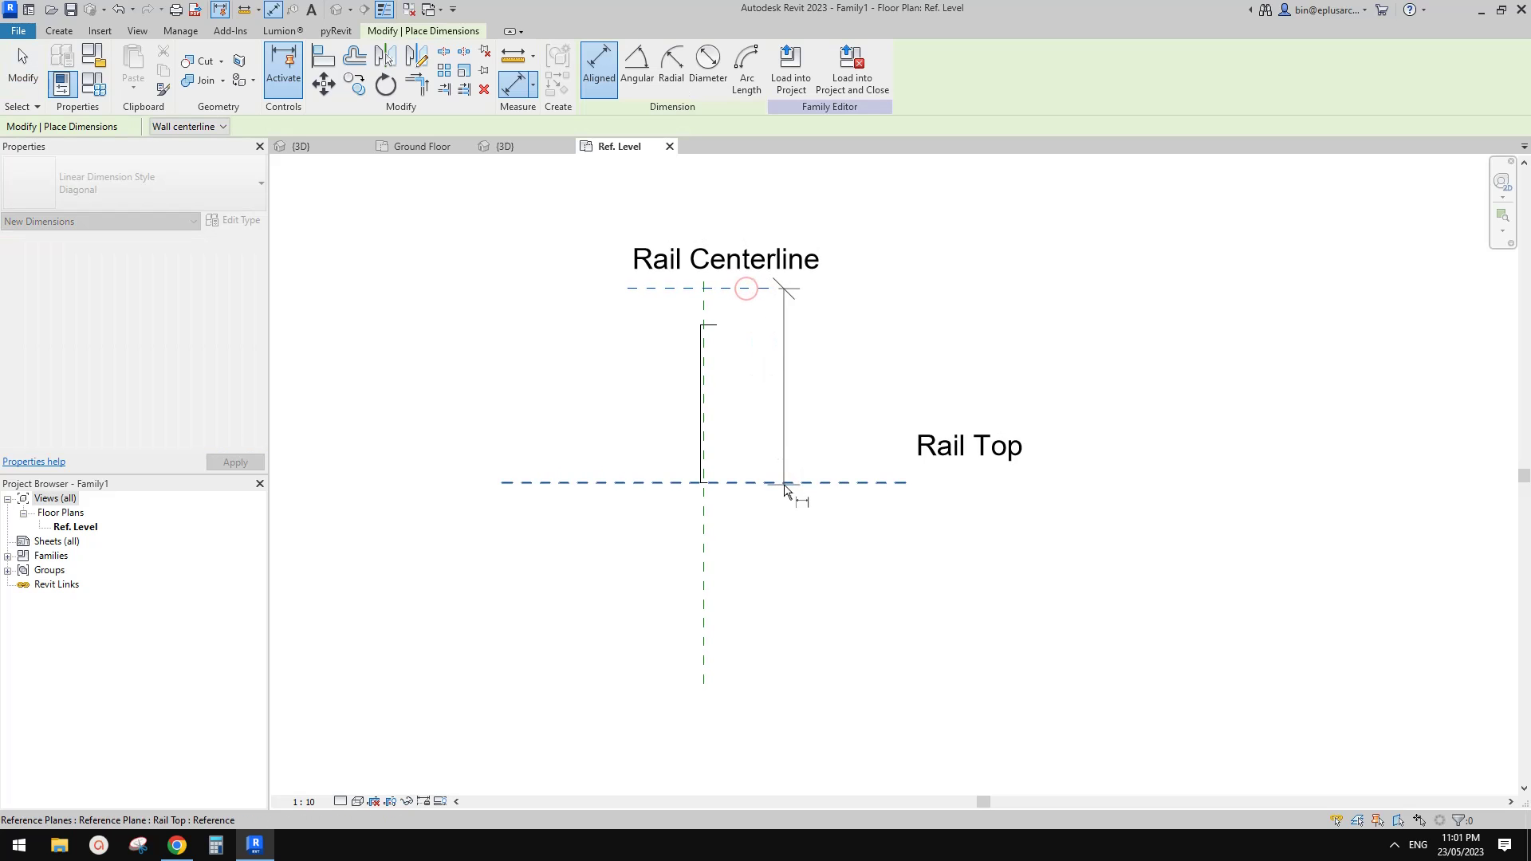
click(833, 430)
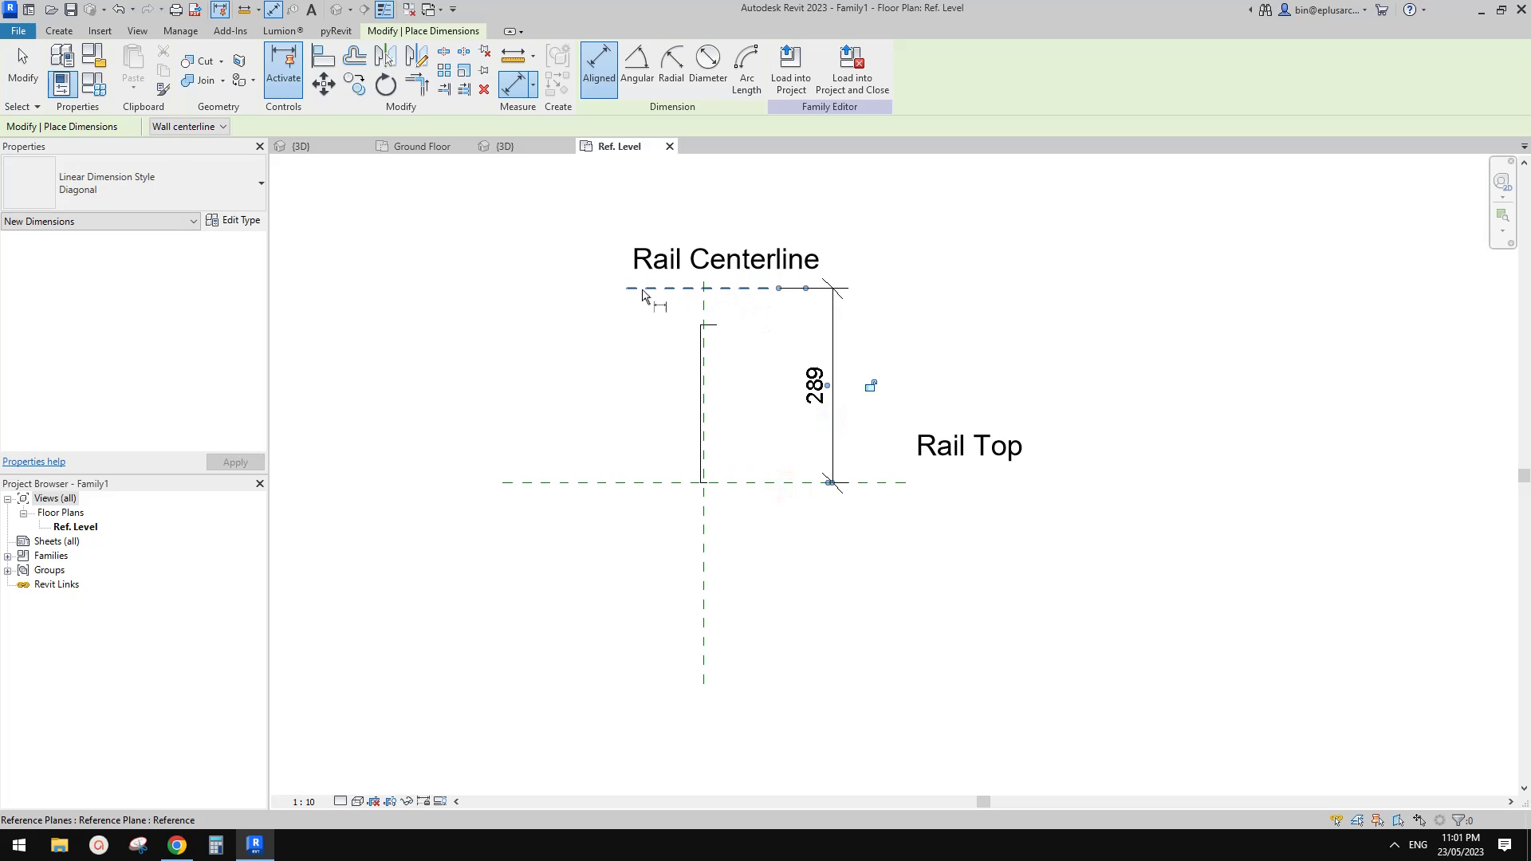
key(Escape)
key(Escape)
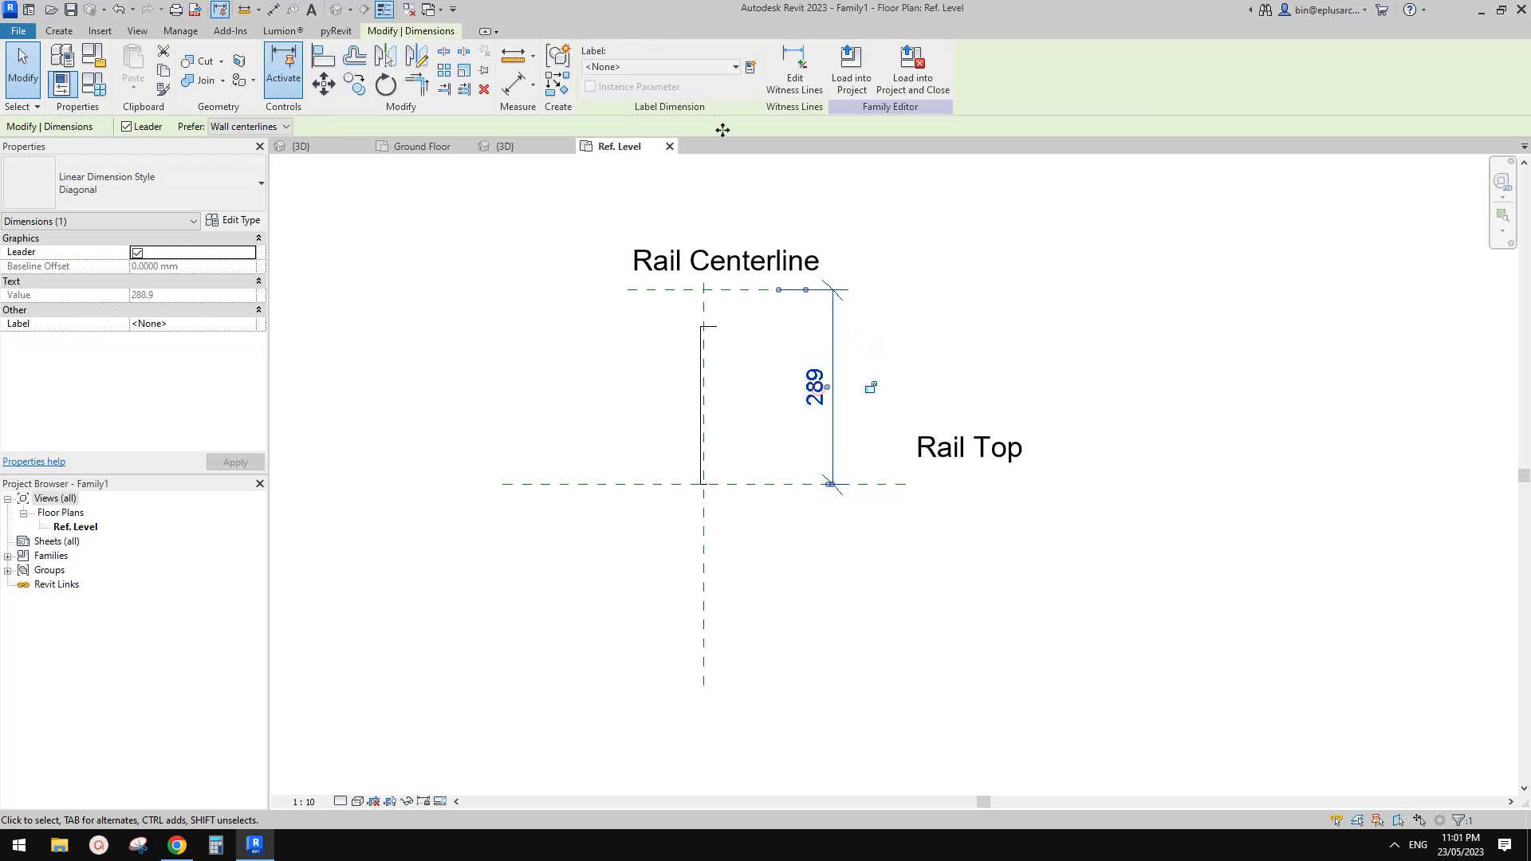
- Label the vertical dimension with a new type parameter named H
click(751, 66)
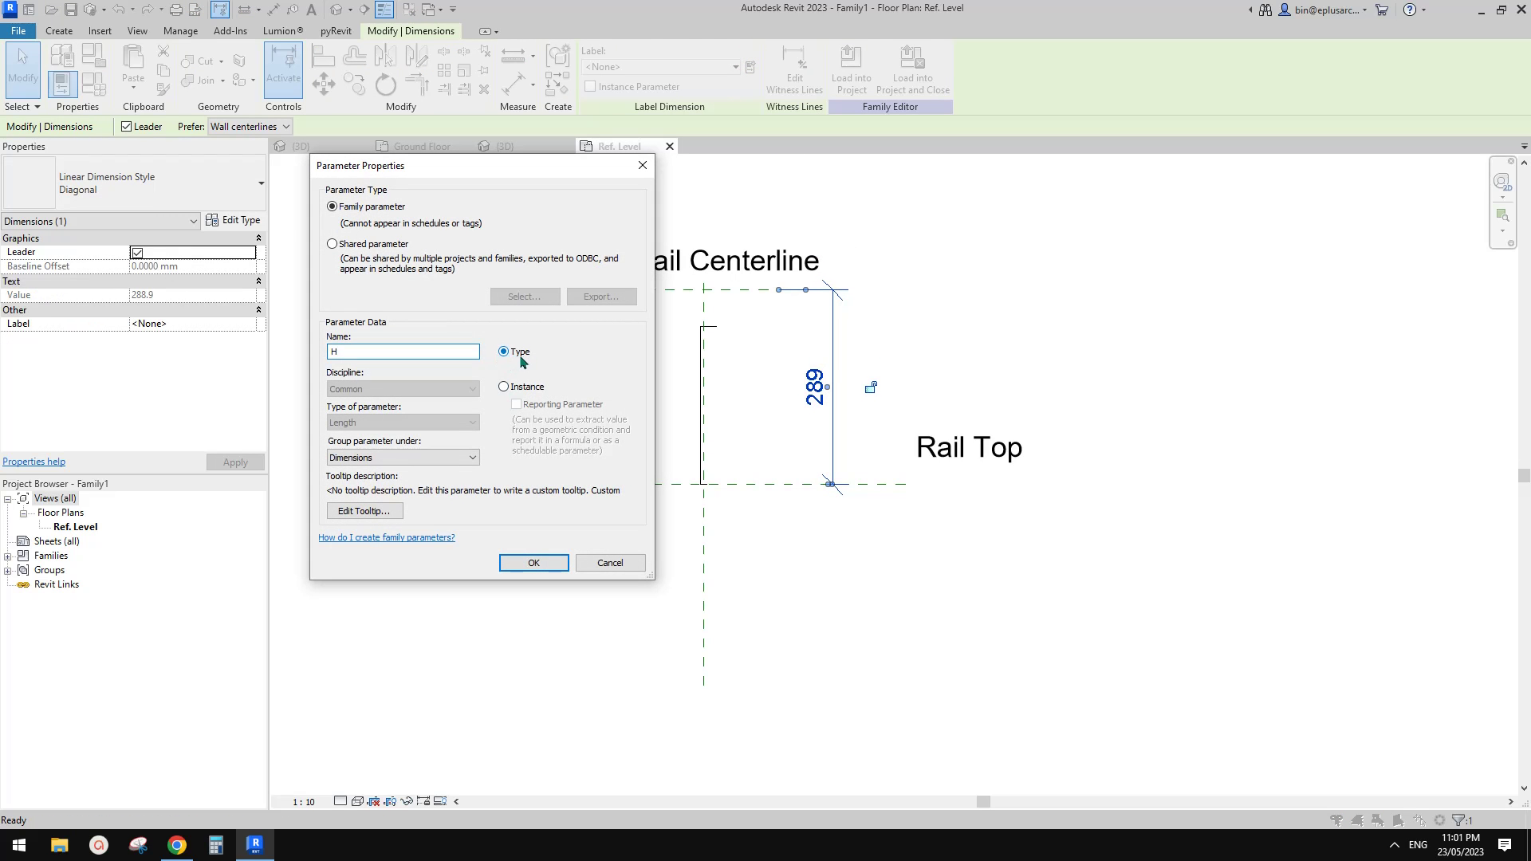
click(537, 561)
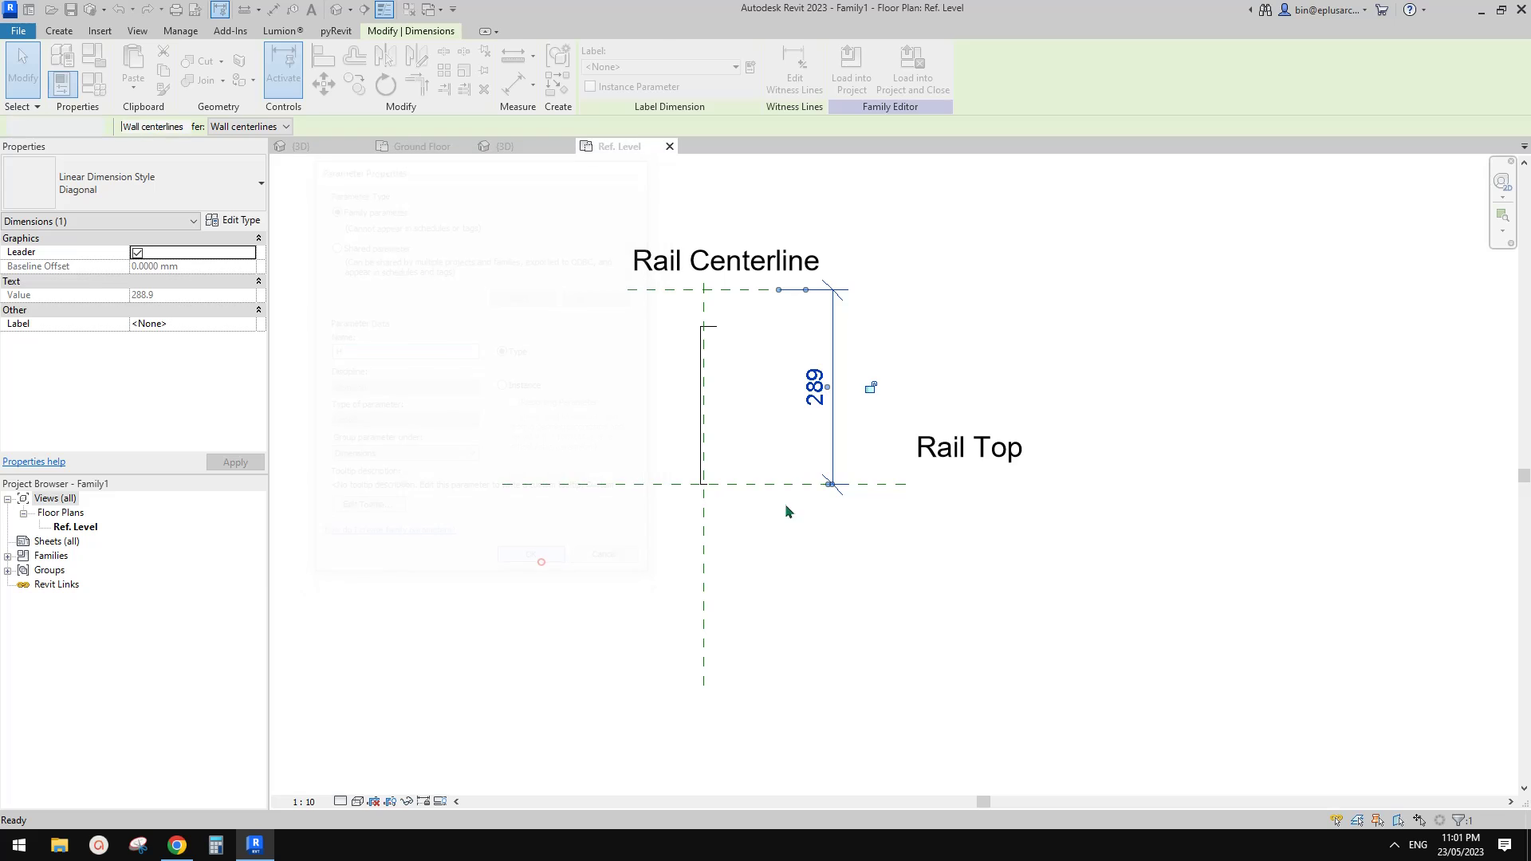
click(810, 457)
scroll(723, 326, up, 2)
scroll(714, 332, up, 1)
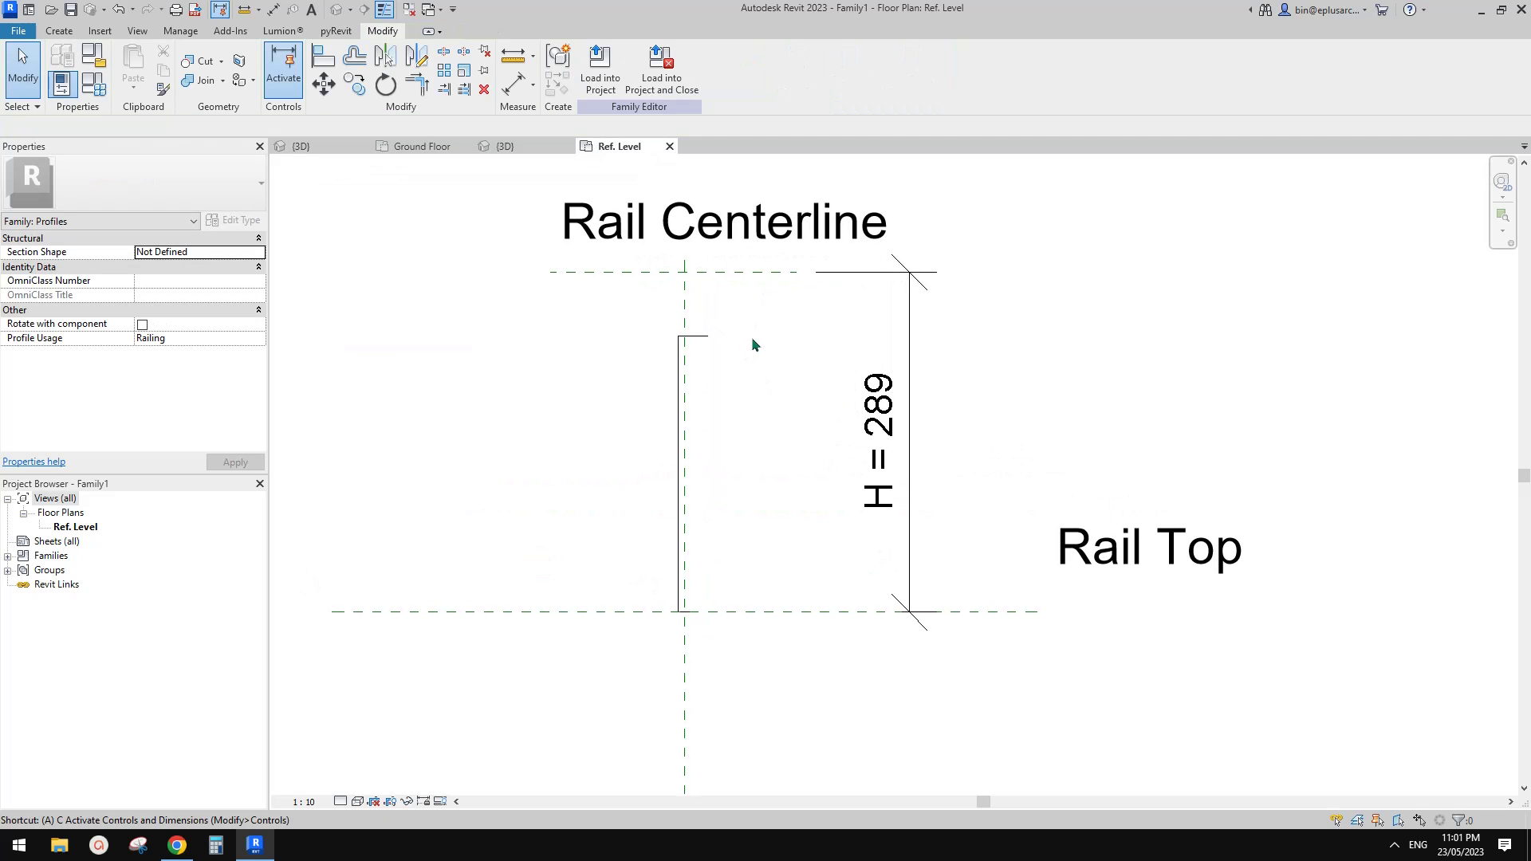
- Align the profile's short top line to the upper horizontal reference plane
key(a)
key(l)
click(731, 275)
click(697, 336)
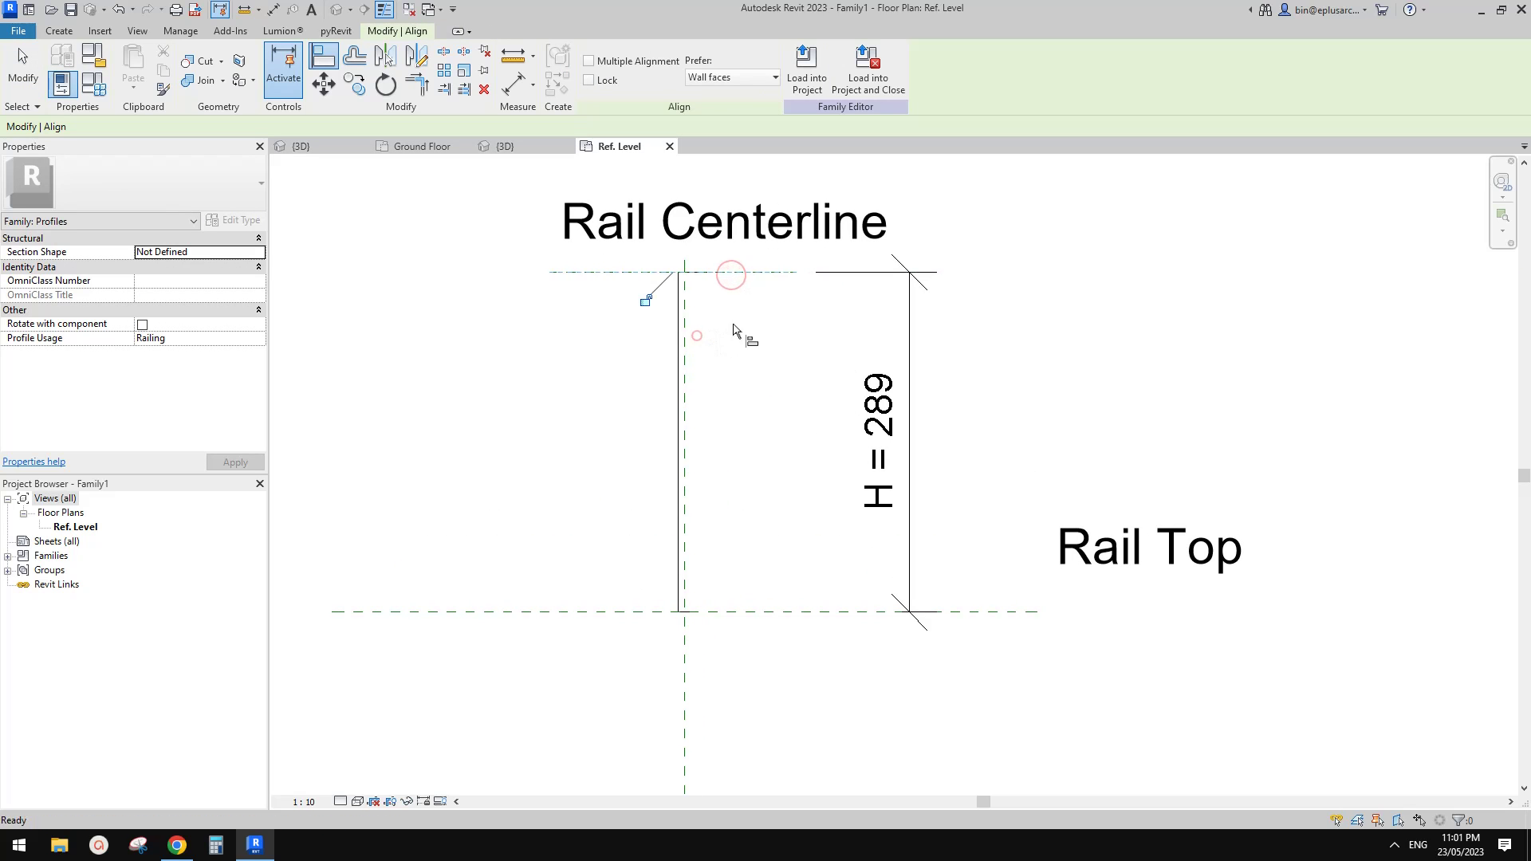
key(Escape)
- Copy the profile's vertical line 10 mm horizontally across the rail centerline
click(678, 320)
key(c)
key(o)
click(678, 320)
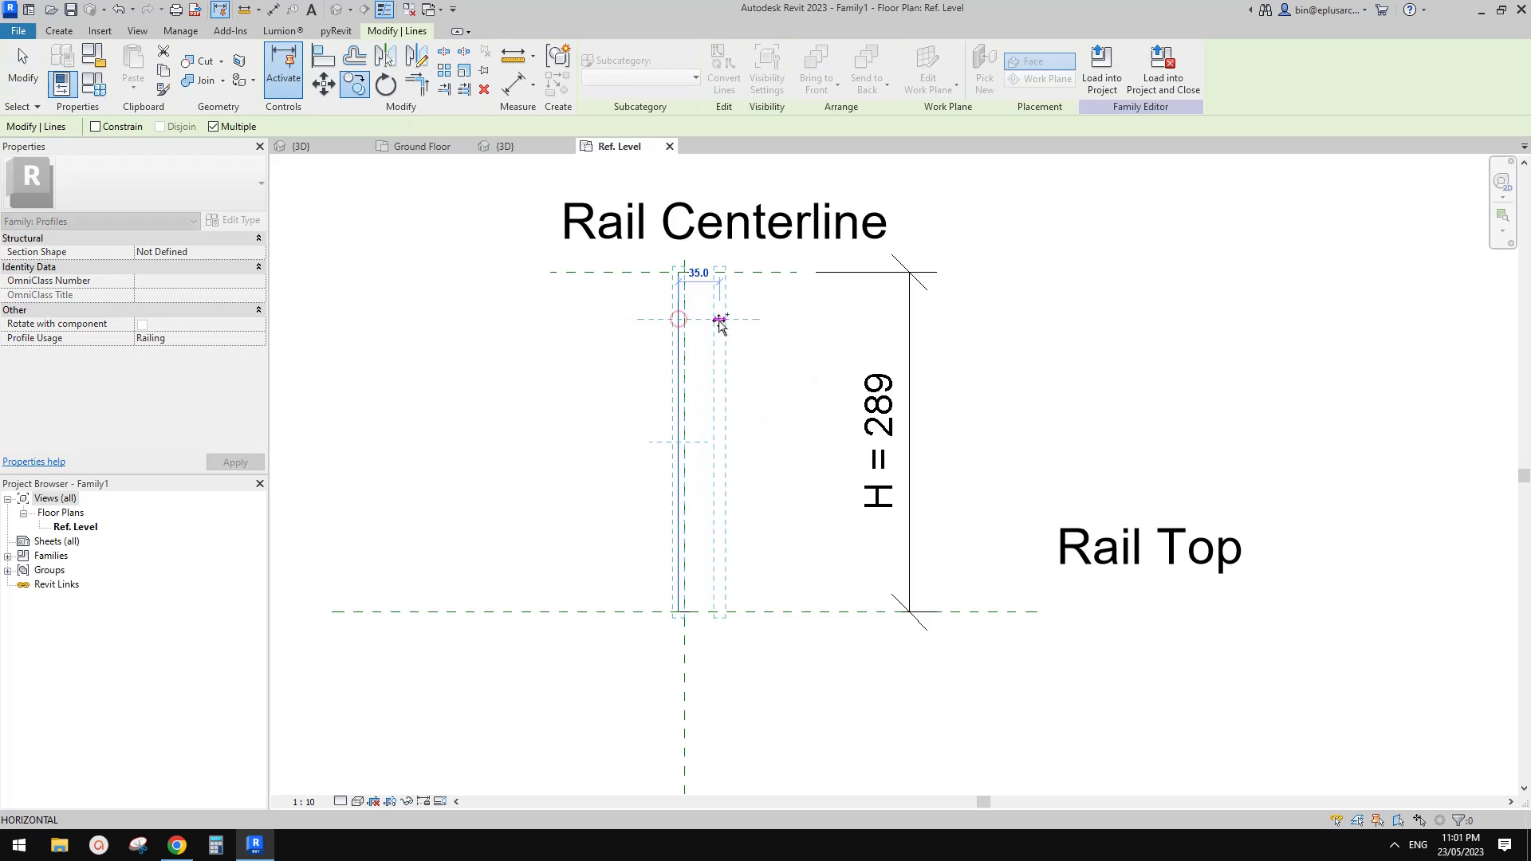
text(10)
key(Return)
key(Escape)
- Close the narrow rectangular profile by trimming its top and bottom lines at the copied vertical line
scroll(690, 279, up, 4)
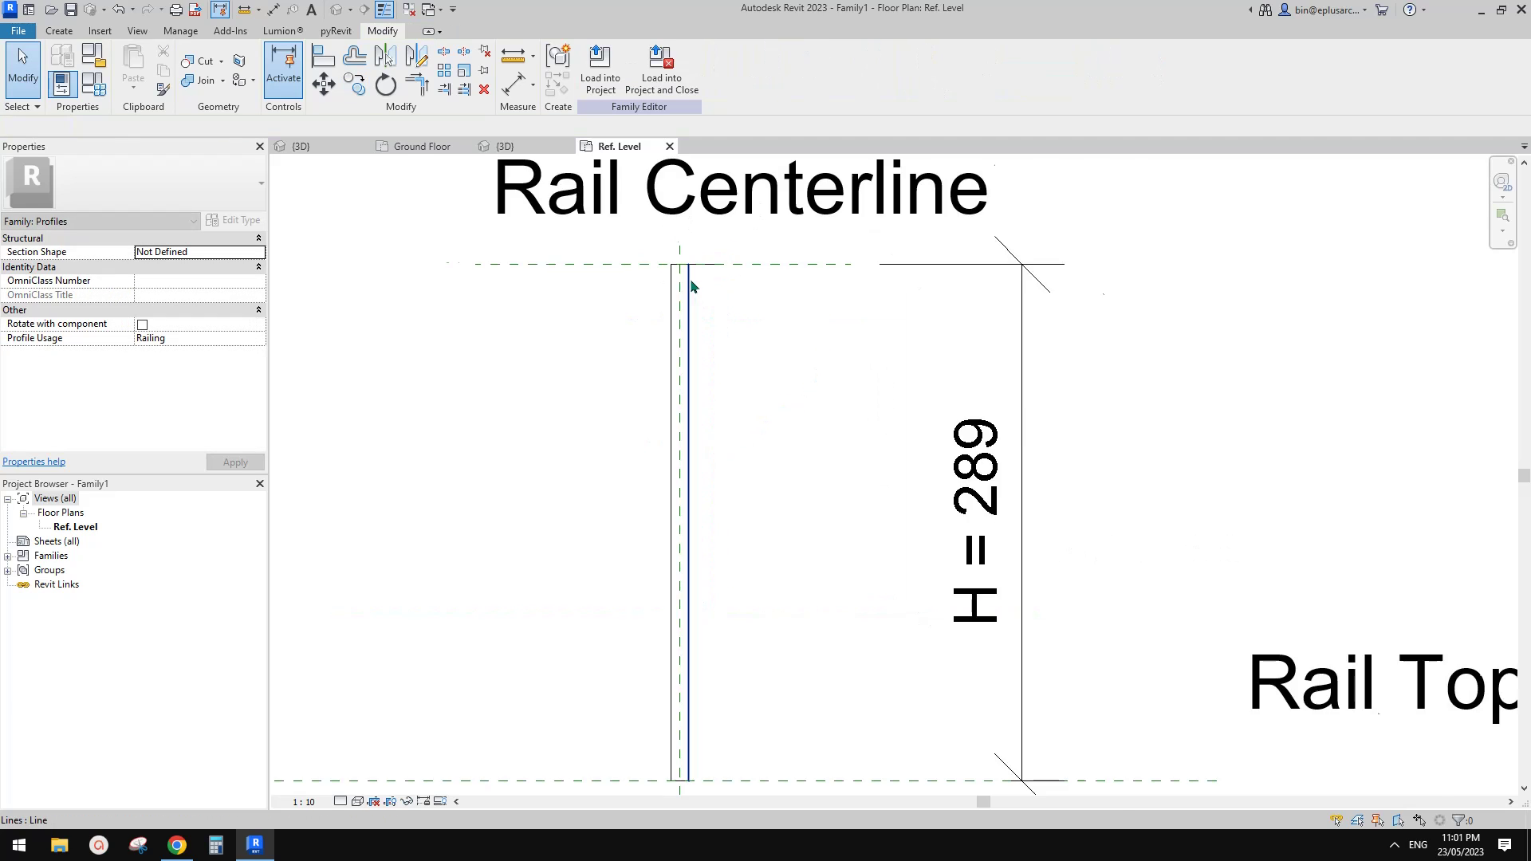
scroll(686, 273, down, 4)
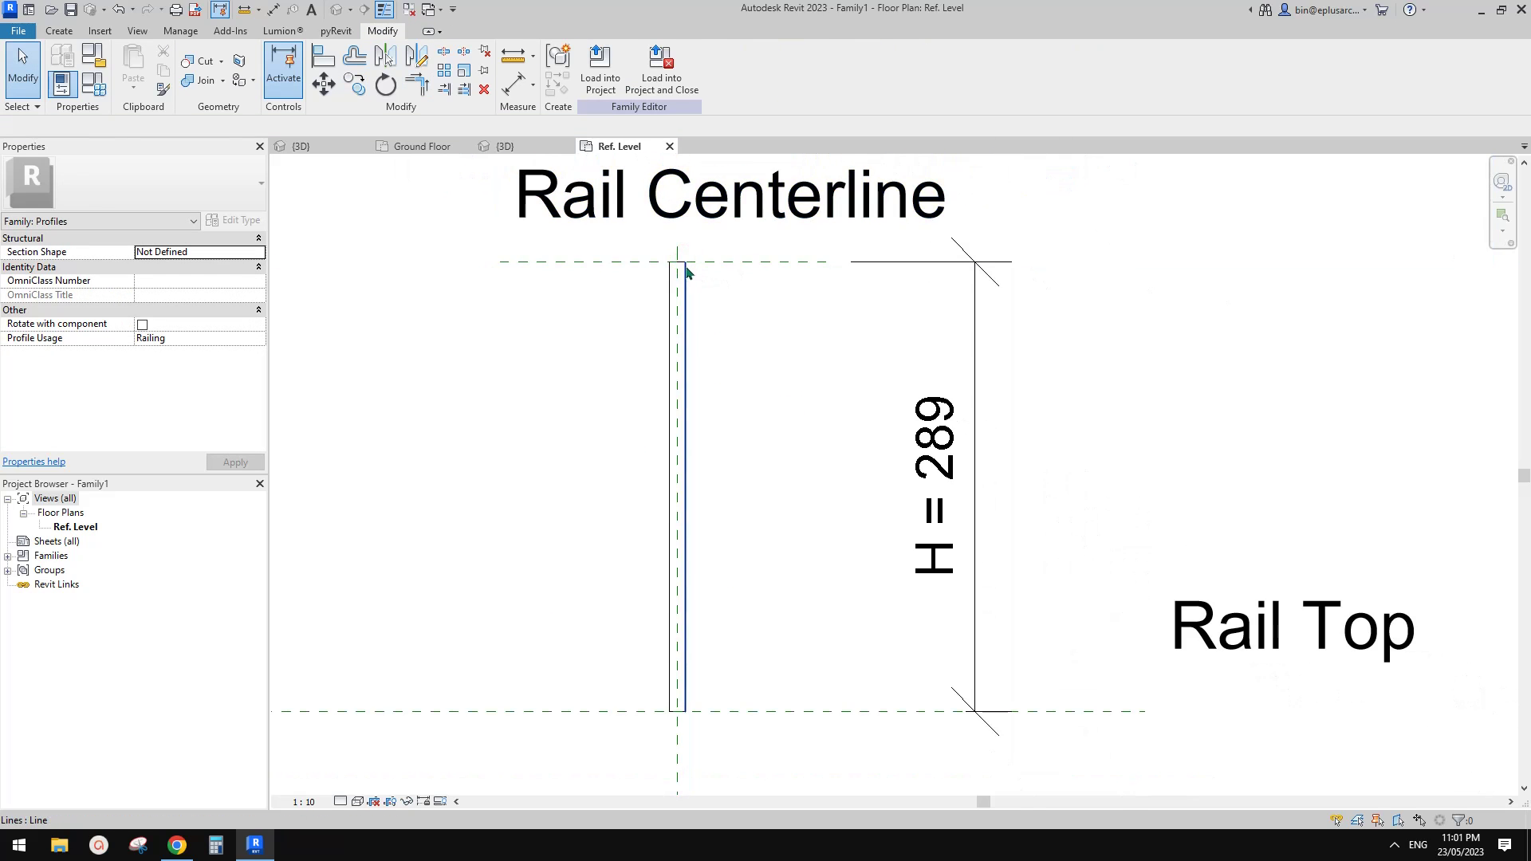
scroll(714, 522, up, 4)
scroll(678, 550, up, 4)
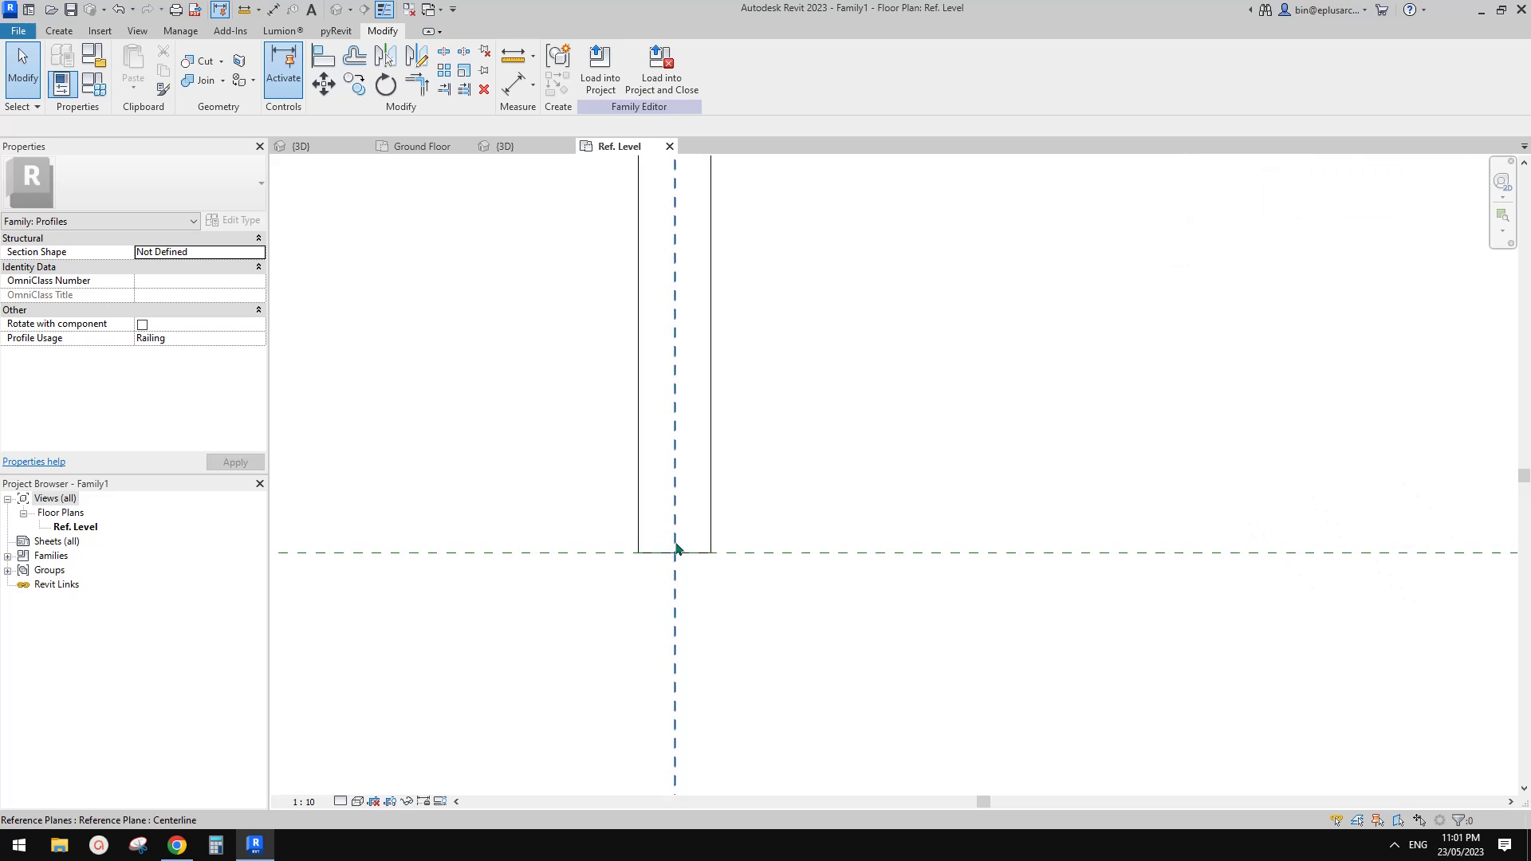
drag(666, 529, 735, 569)
key(Delete)
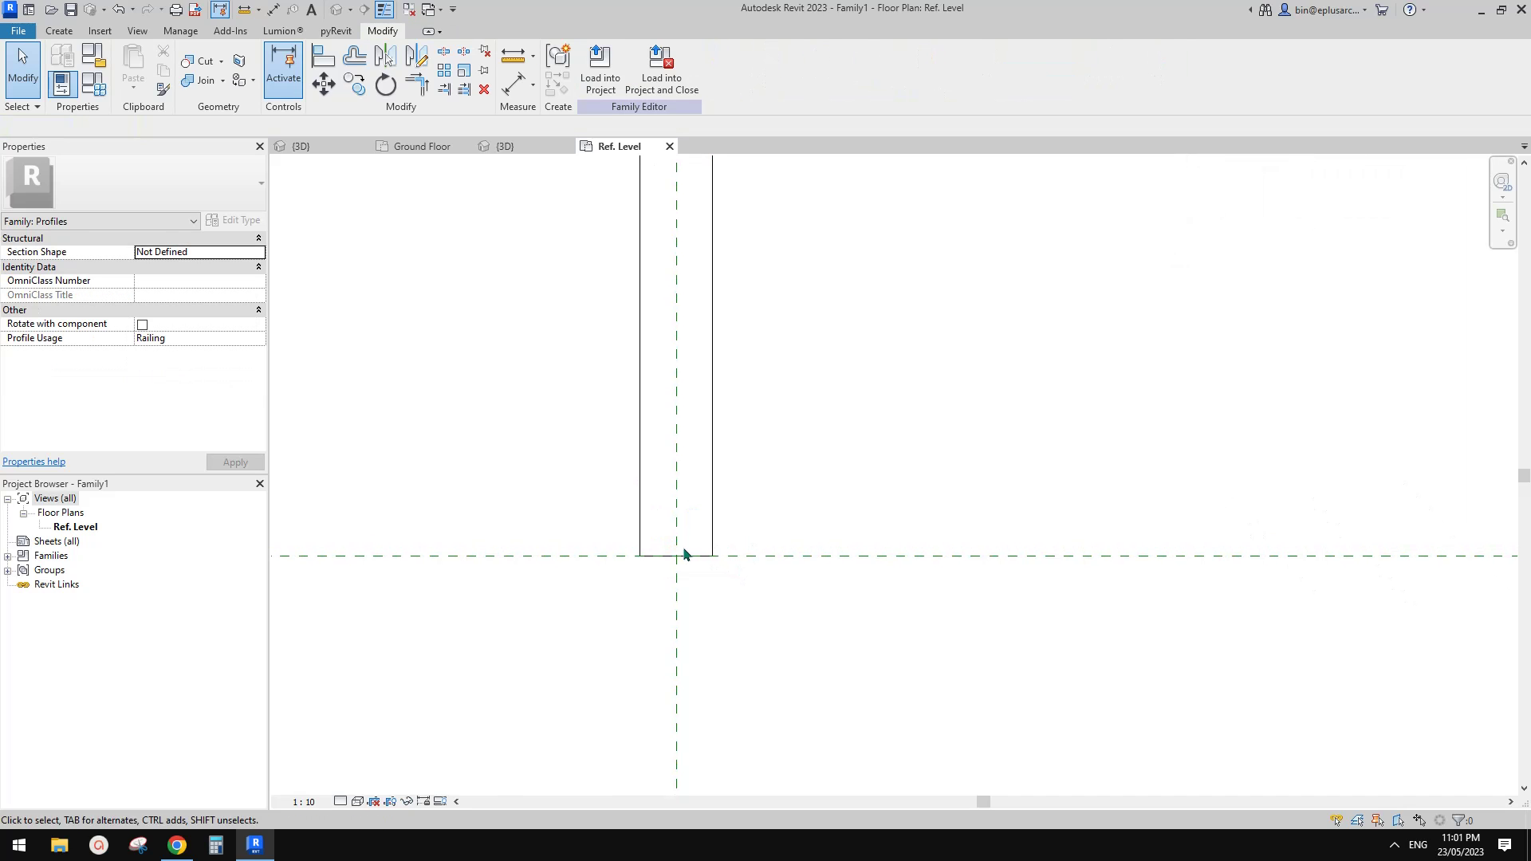
scroll(671, 558, down, 3)
scroll(701, 430, down, 3)
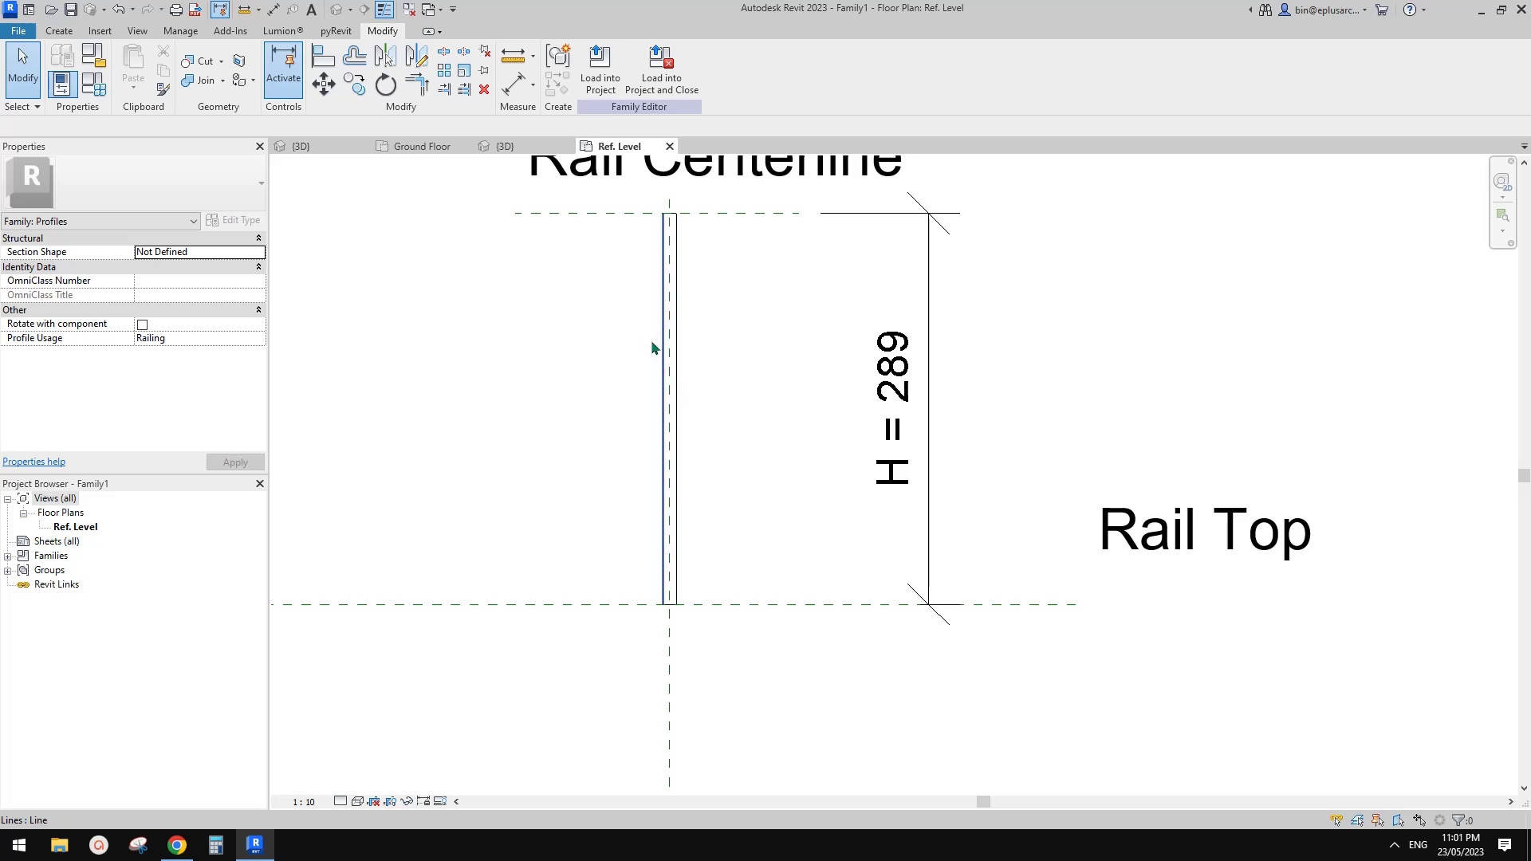
scroll(684, 363, down, 2)
scroll(701, 313, up, 1)
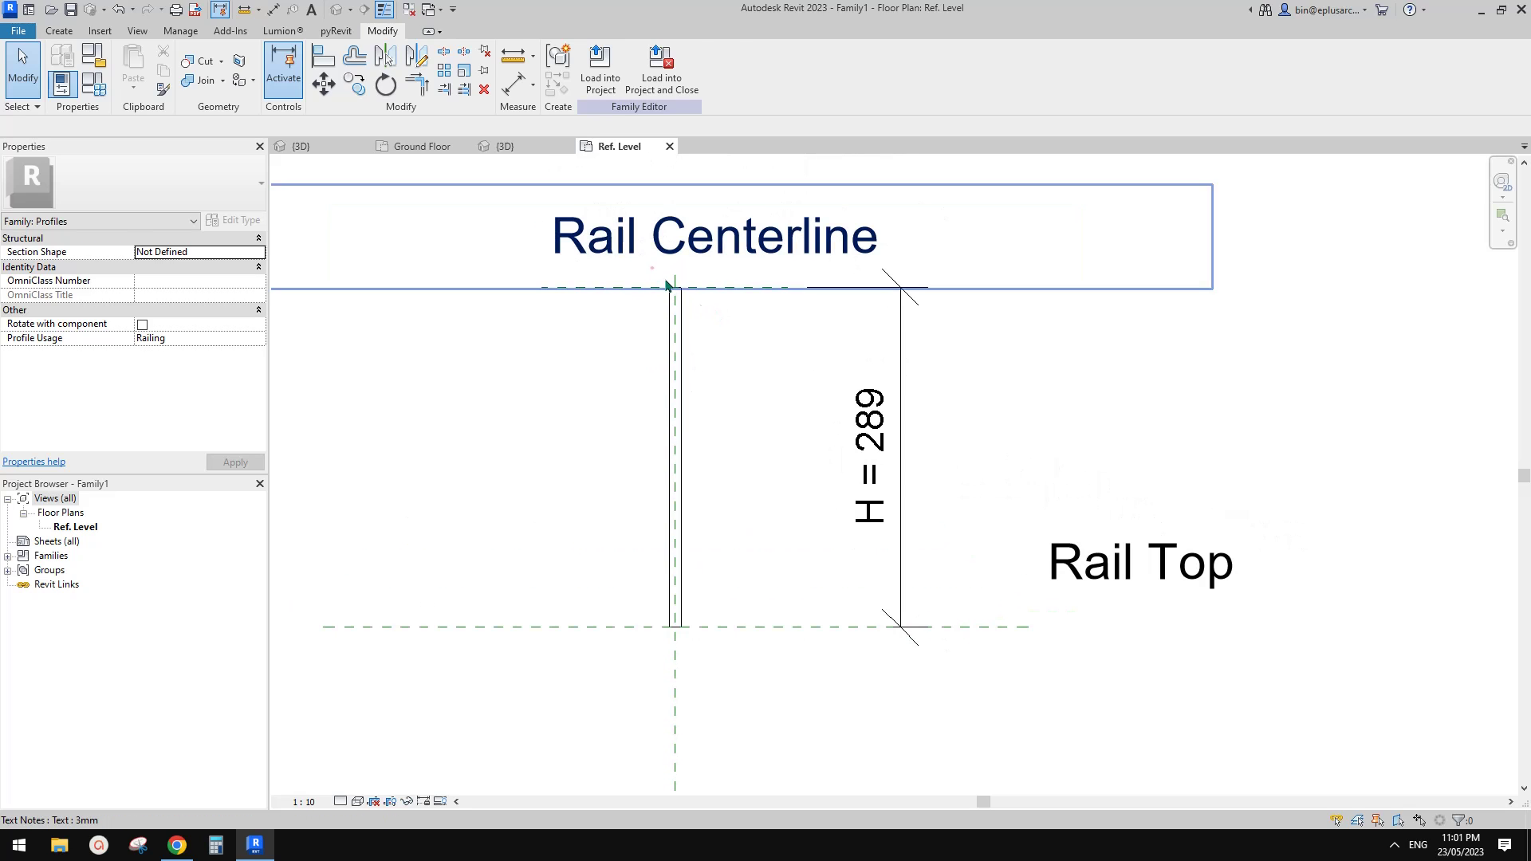
- Move the Rail Centerline text note clear of the upper reference plane so it sits above the profile
click(726, 321)
scroll(931, 279, down, 2)
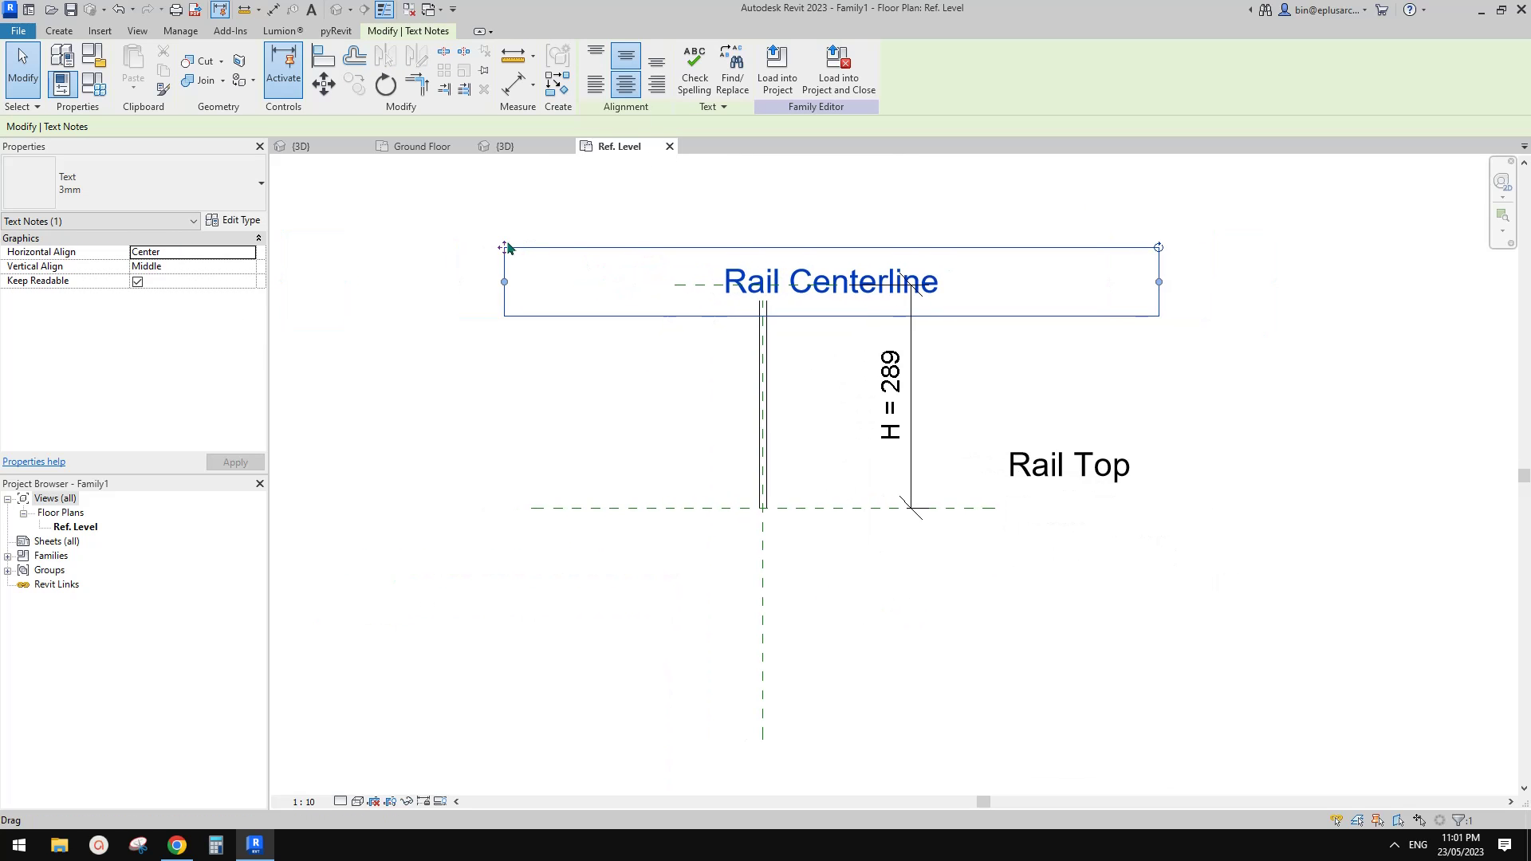
click(1052, 327)
click(1066, 474)
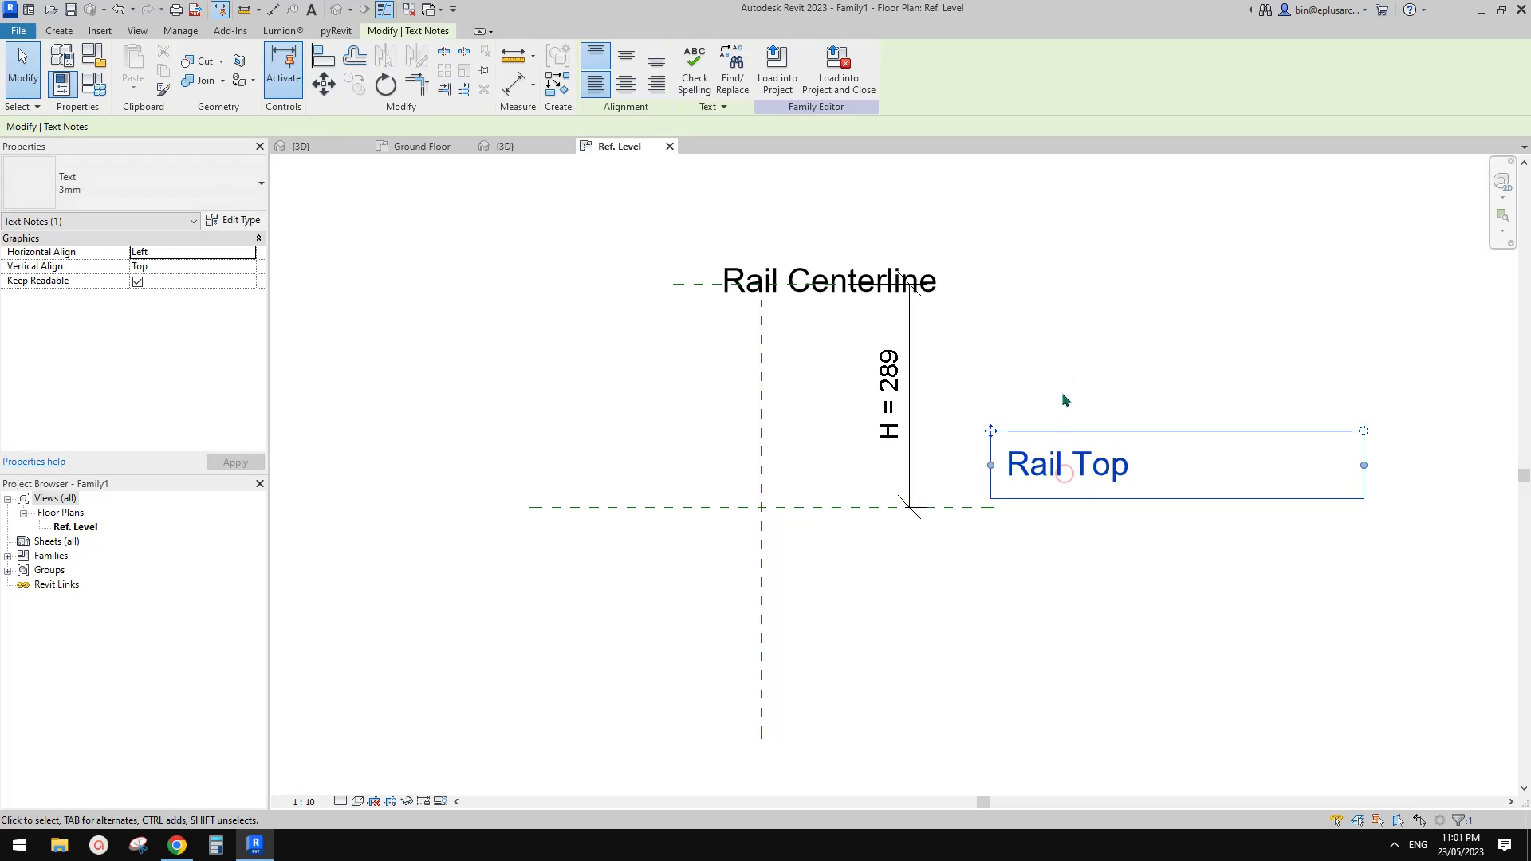
click(1029, 414)
click(1025, 464)
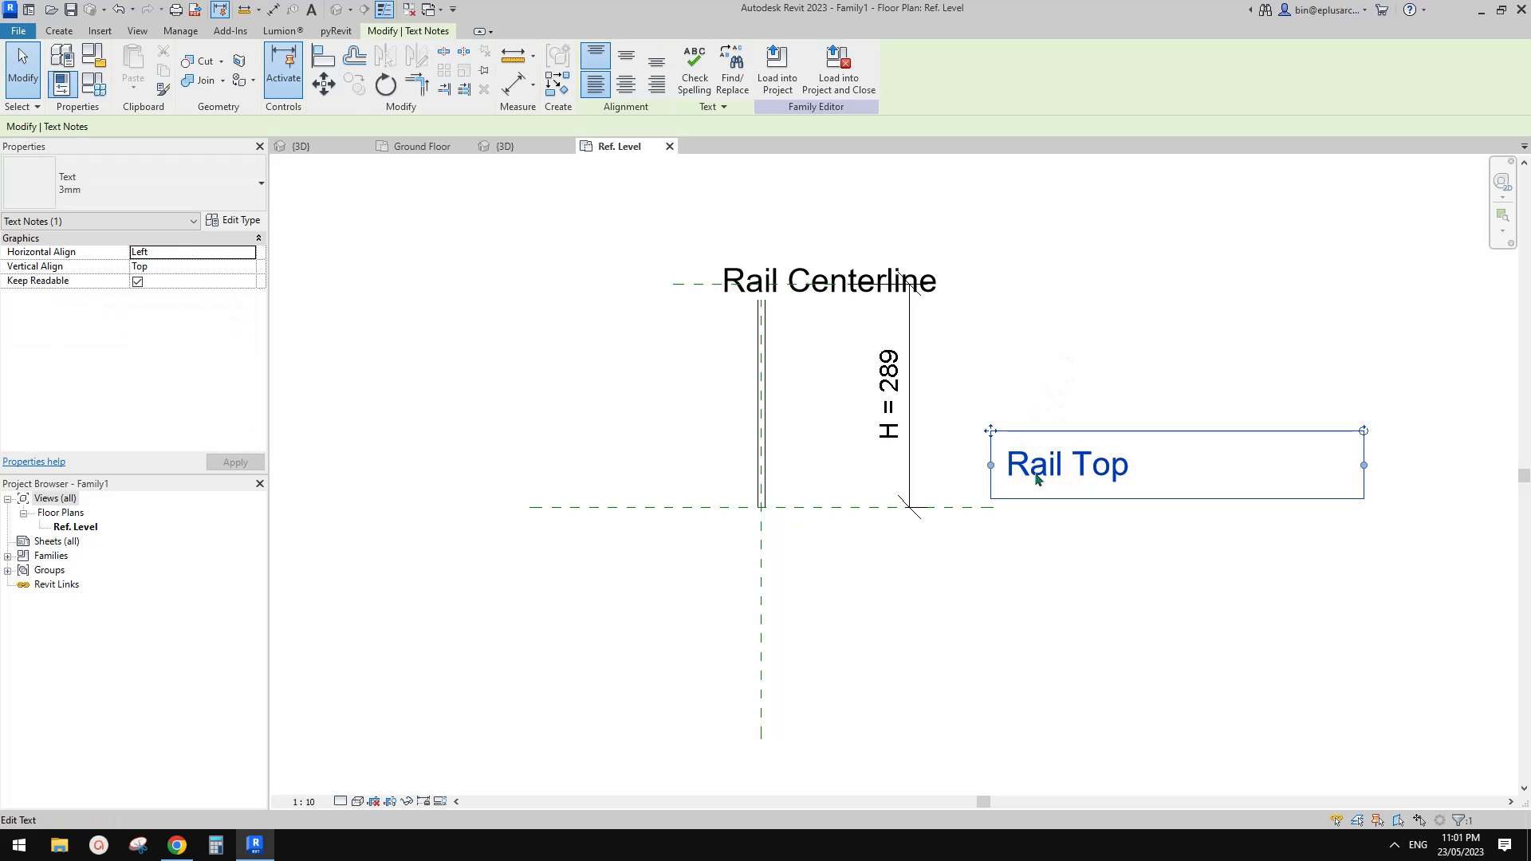
click(969, 349)
drag(919, 273, 877, 224)
middle_drag(696, 247, 690, 260)
click(718, 317)
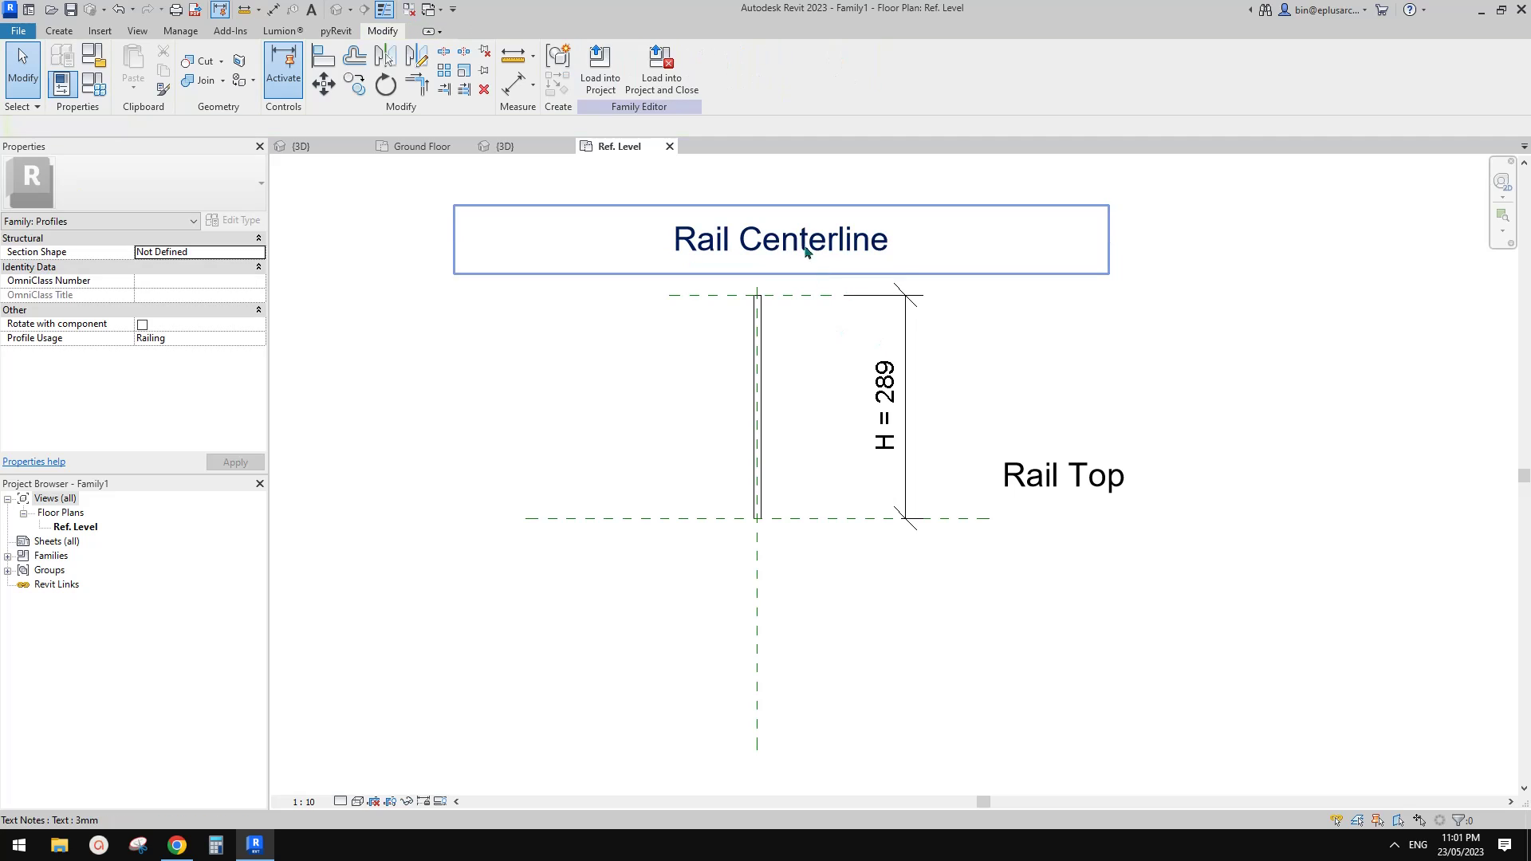
click(795, 236)
middle_drag(837, 280, 825, 281)
click(795, 339)
middle_drag(794, 341, 793, 341)
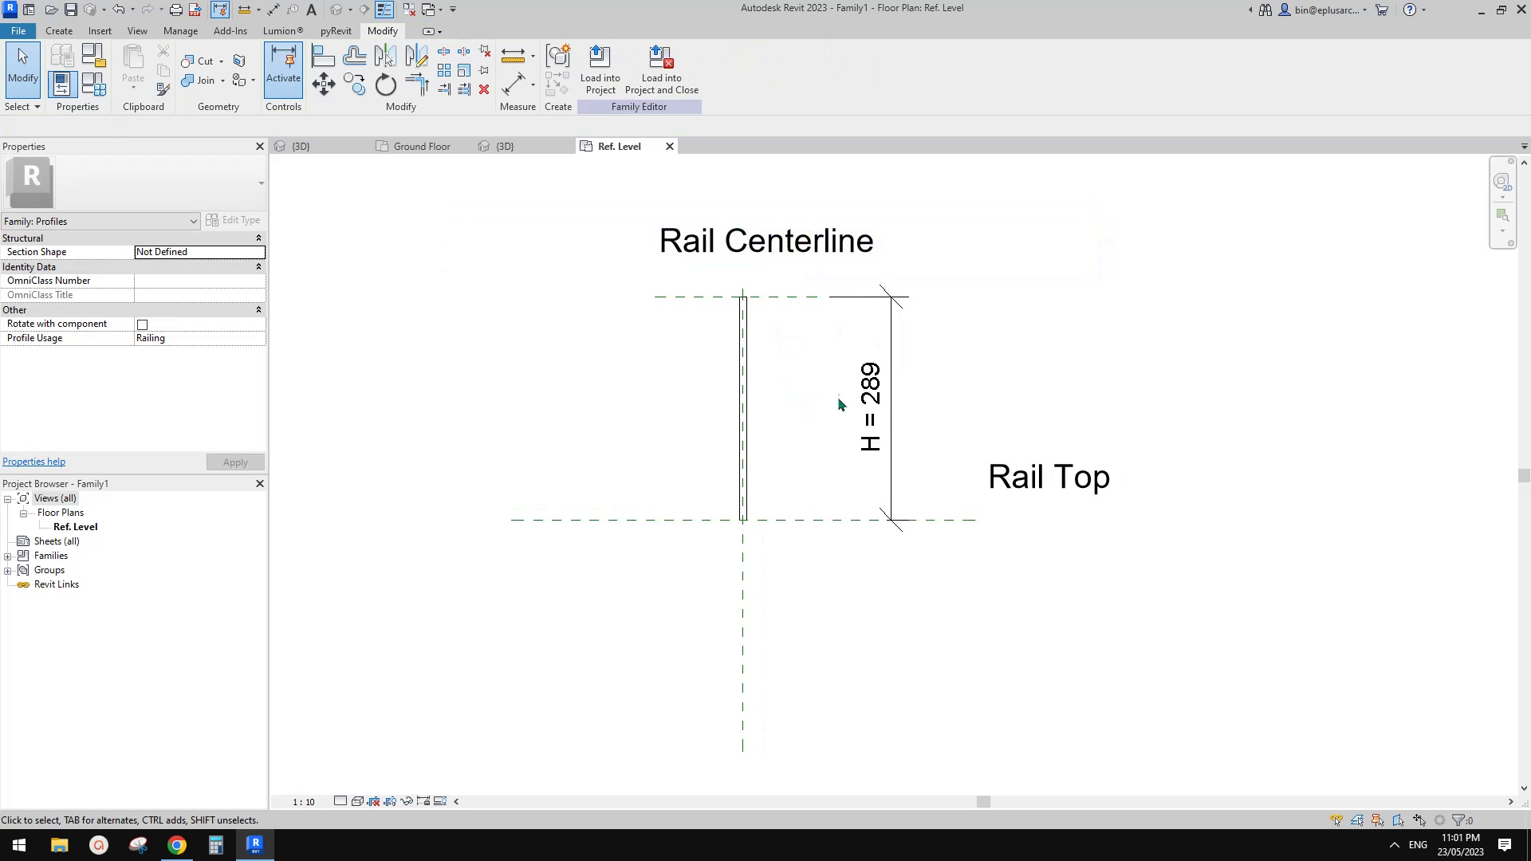
- Set the H dimension of the upper reference plane to 1100
click(789, 311)
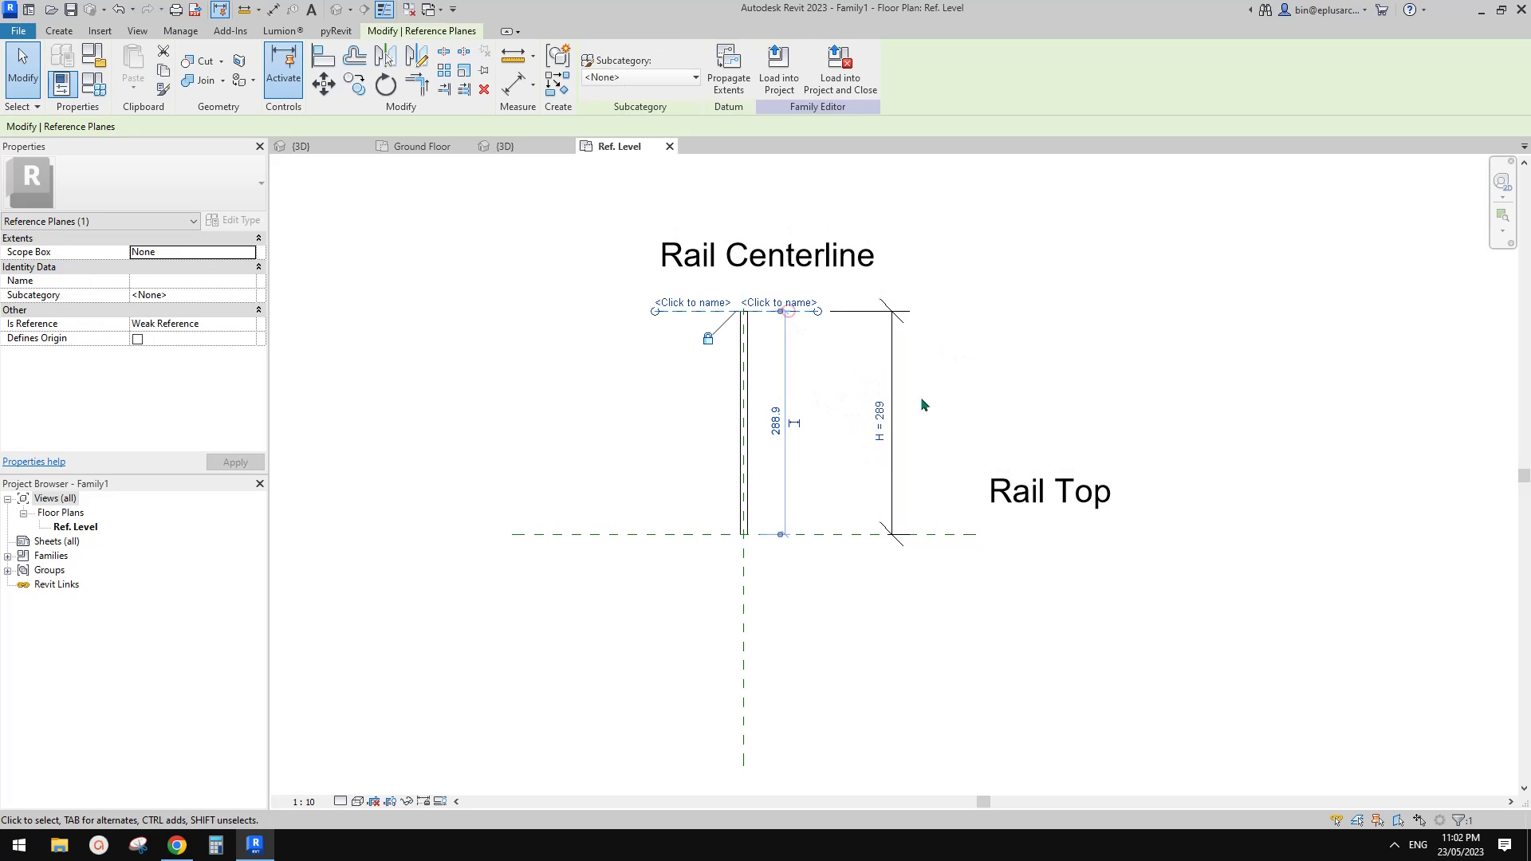
click(879, 414)
text(2100)
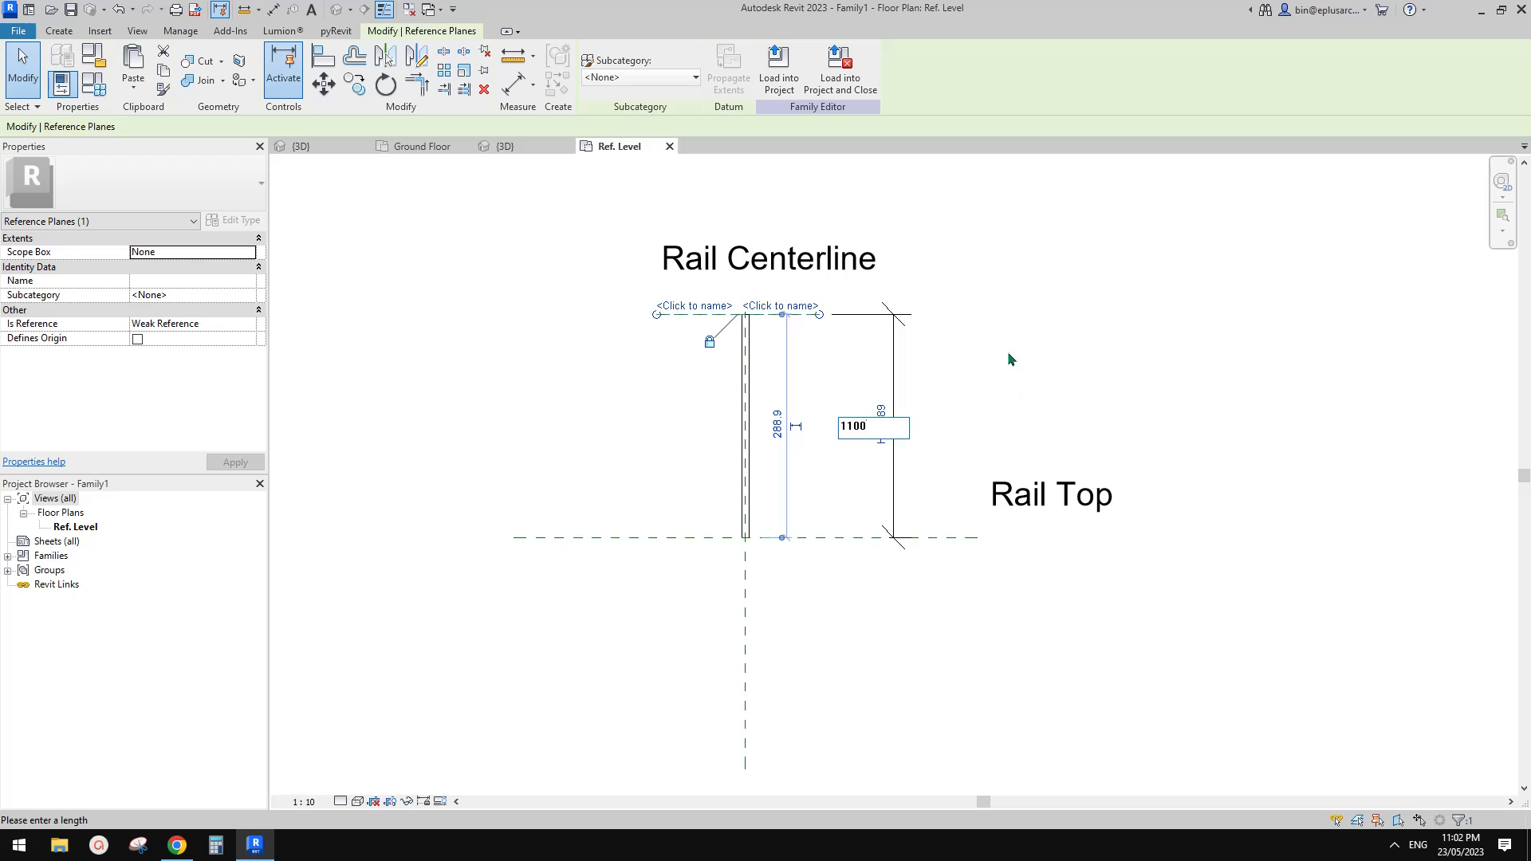
click(1007, 351)
middle_drag(941, 359, 847, 509)
scroll(972, 459, down, 3)
scroll(984, 458, down, 1)
middle_drag(984, 457, 956, 495)
middle_drag(927, 338, 910, 417)
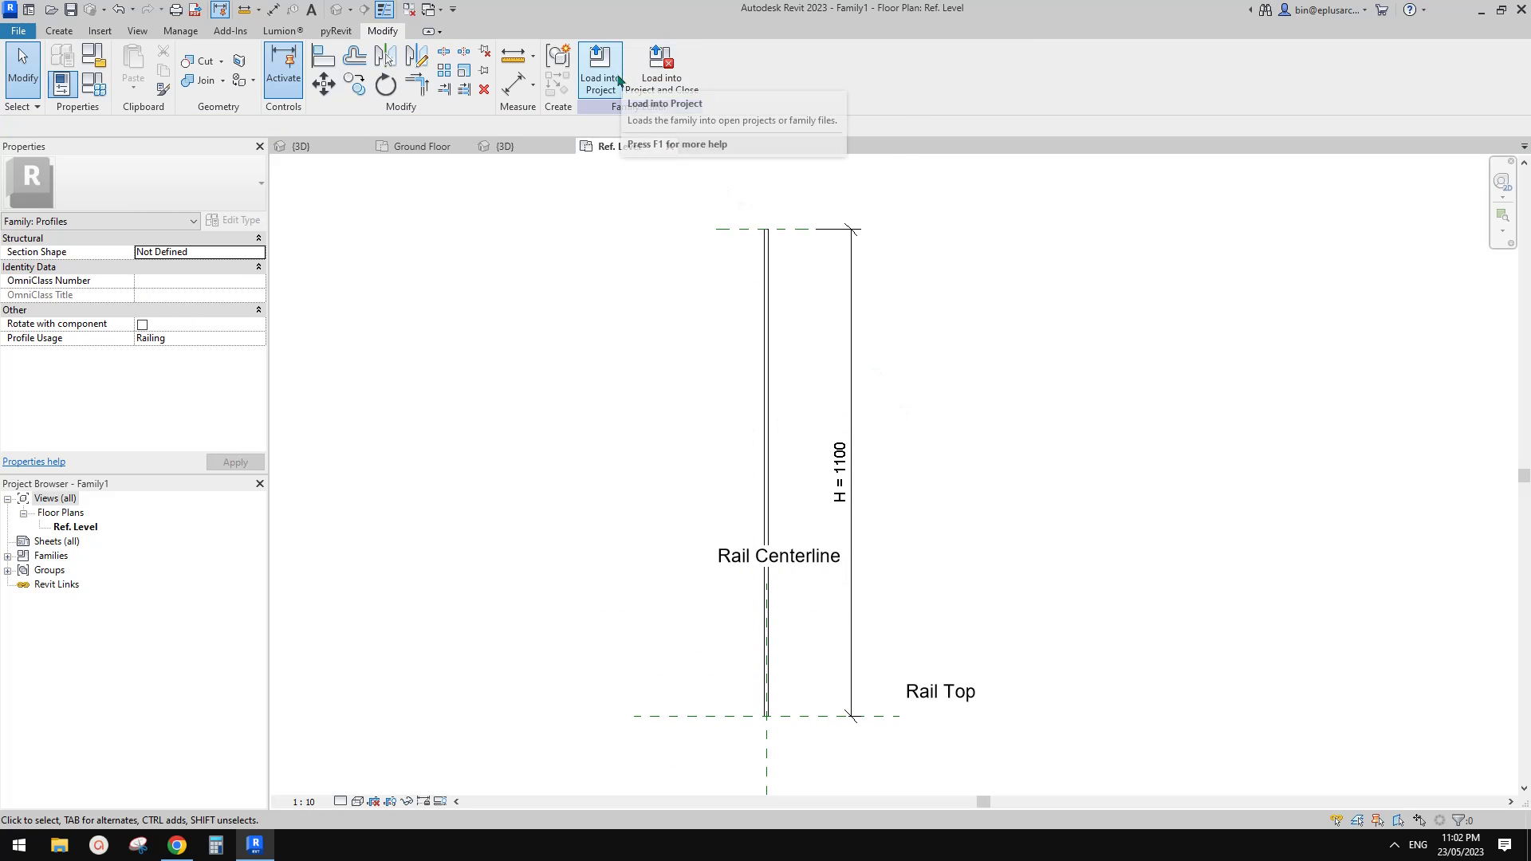
- Load the profile family into Project2 and close the family without saving it
click(670, 73)
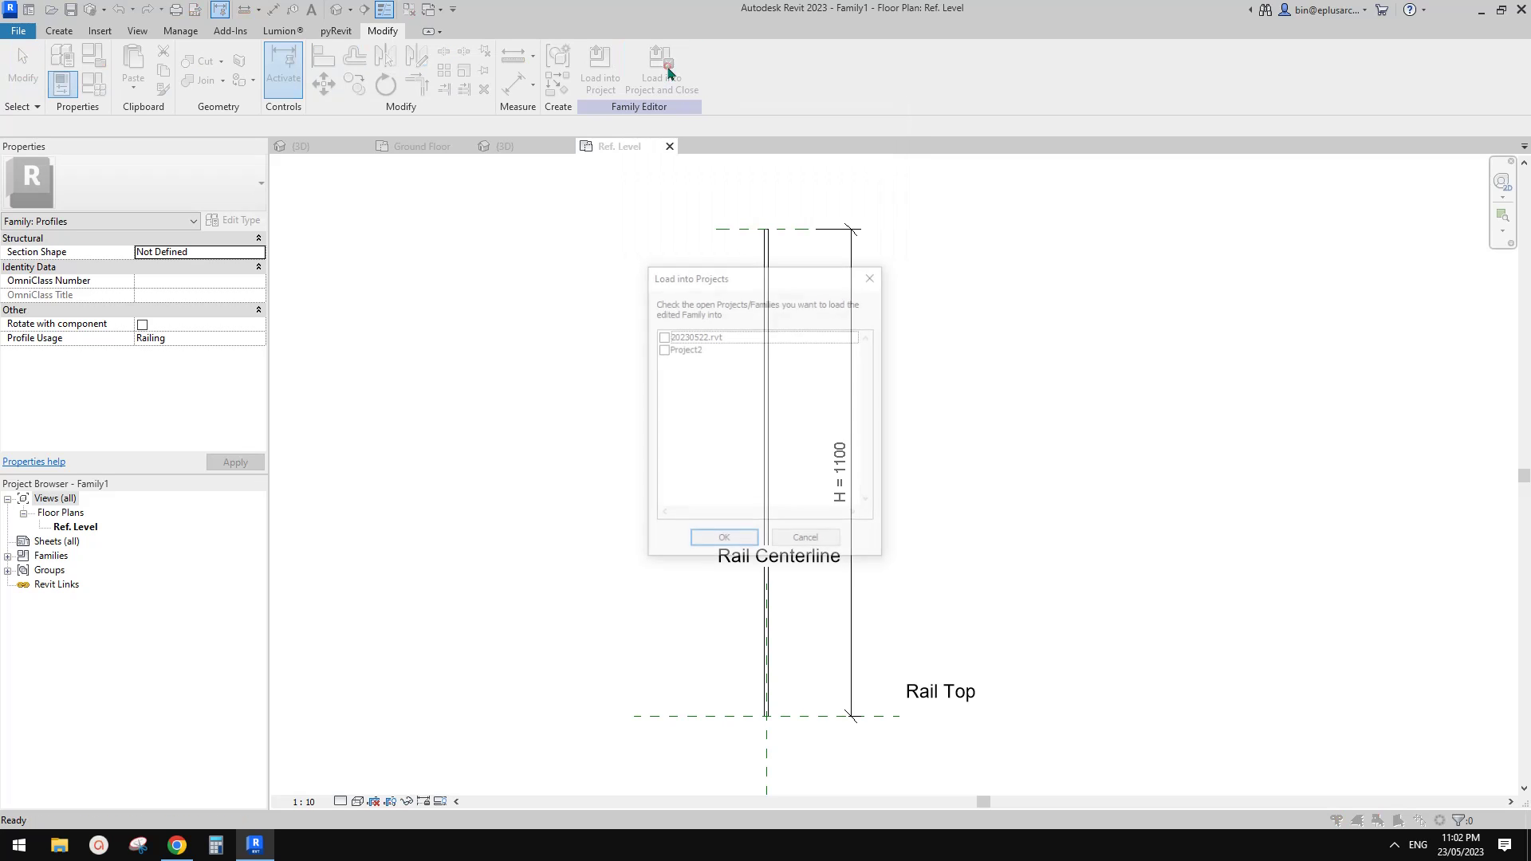
click(662, 349)
click(725, 541)
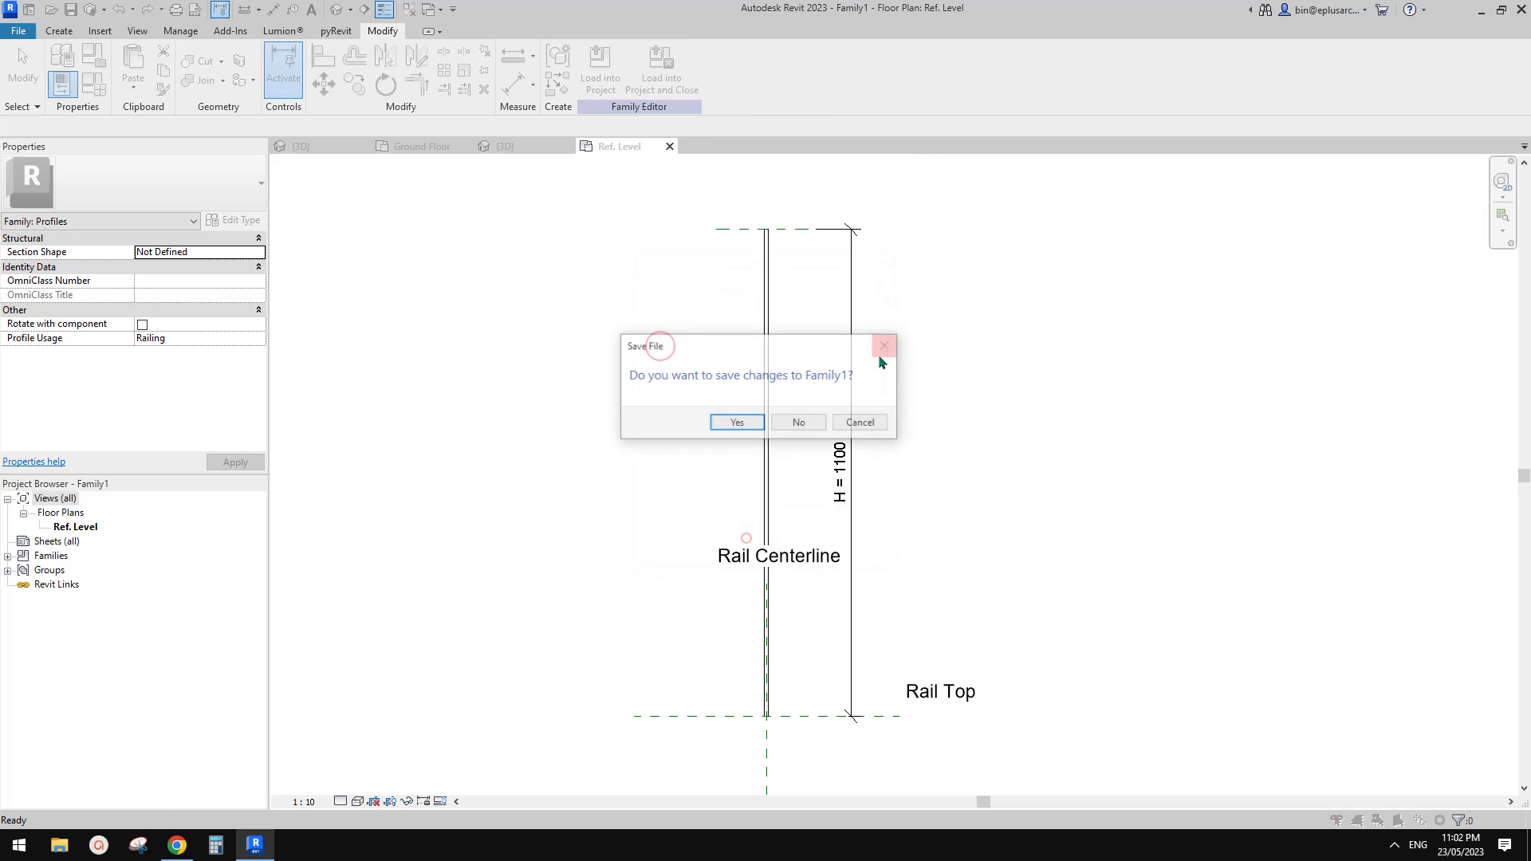
click(810, 421)
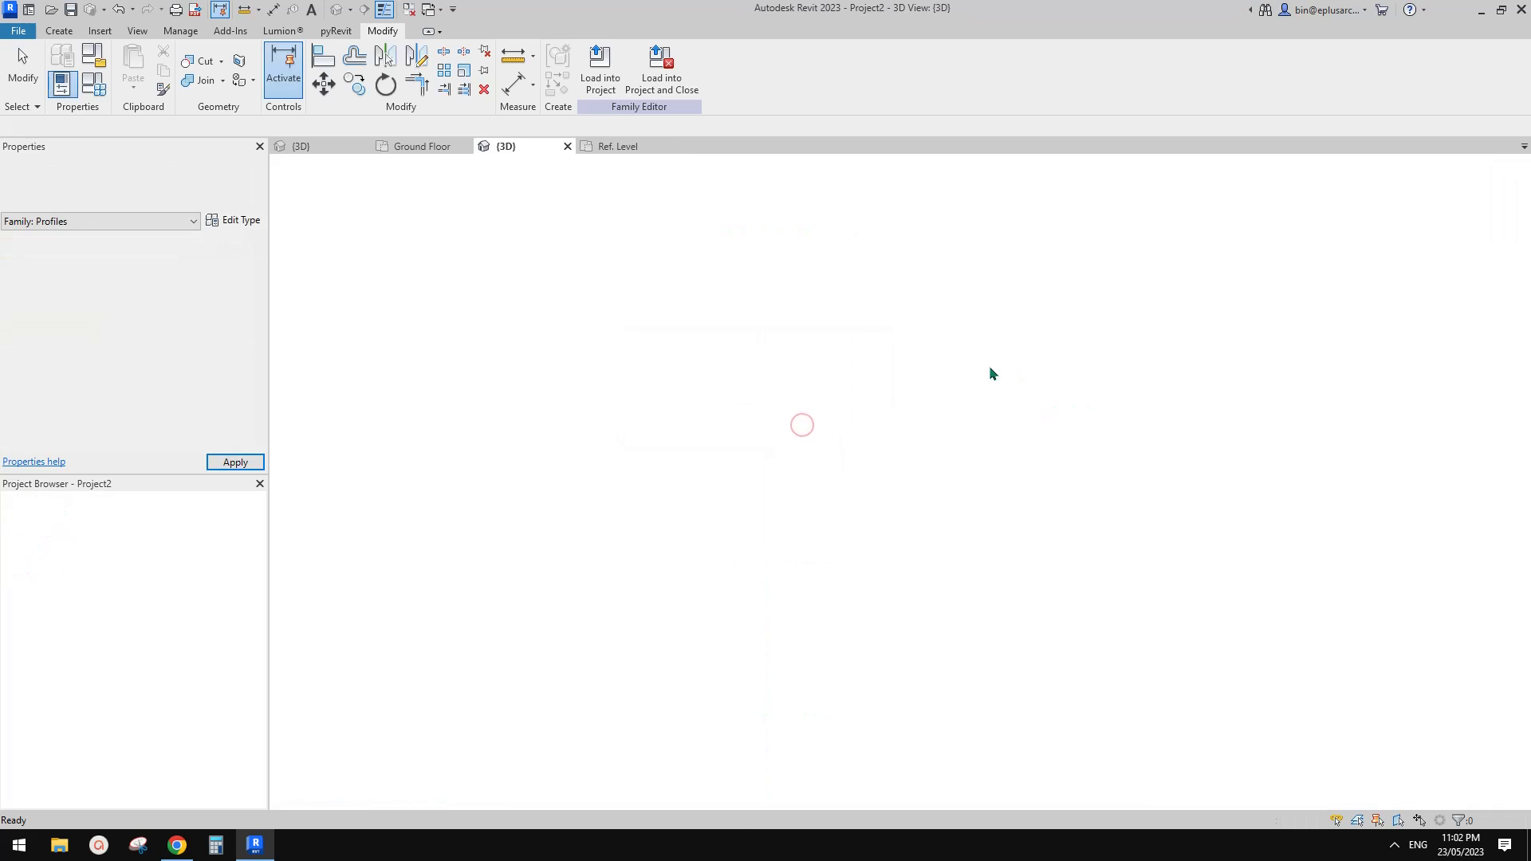
scroll(932, 448, up, 3)
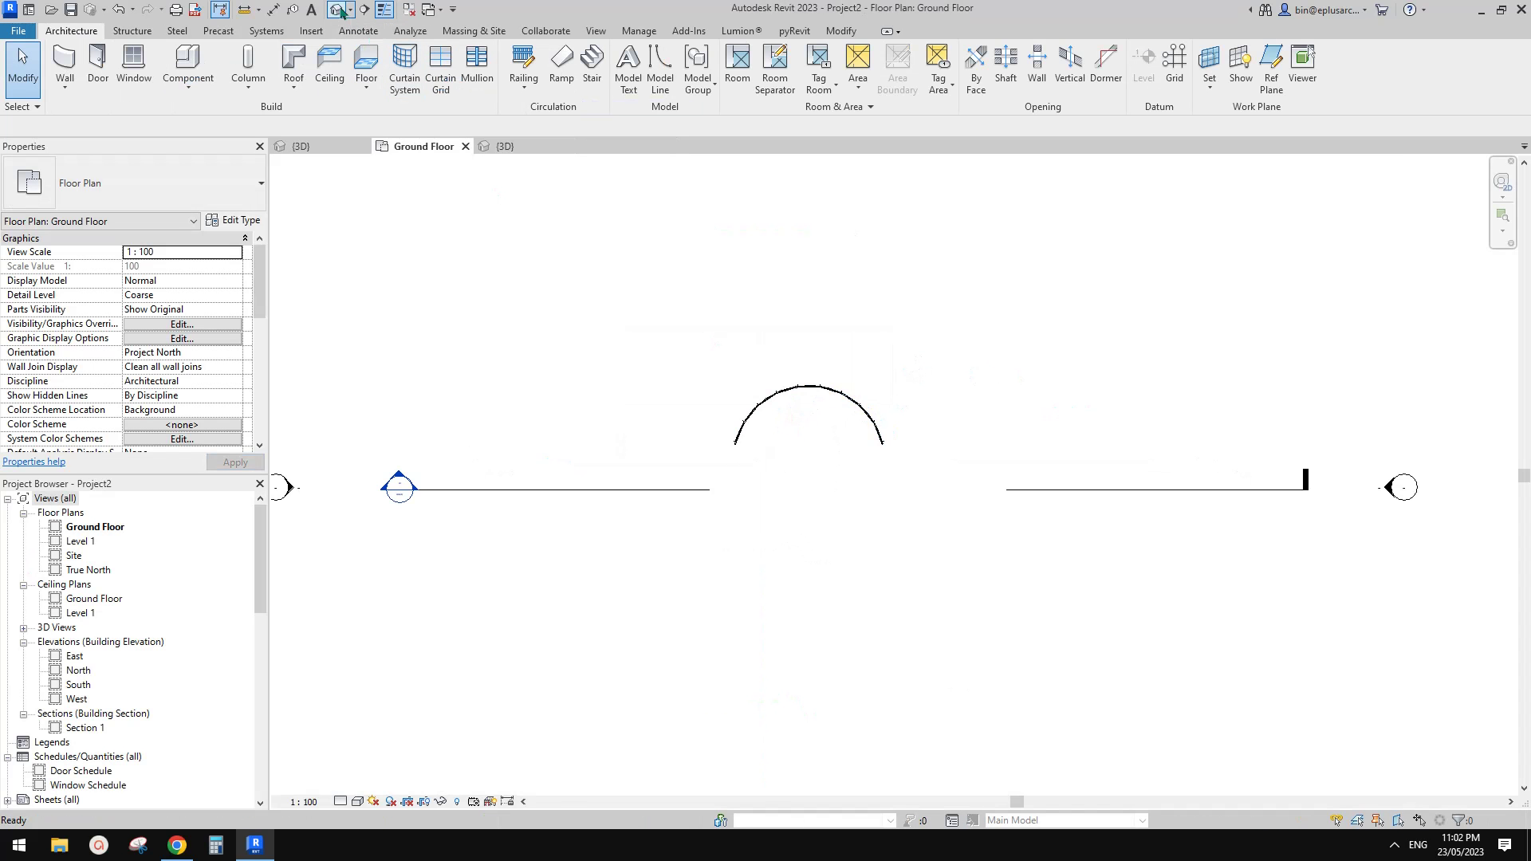
- In the 3D view, insert a new rail in the curved railing type's non-continuous rail structure
click(339, 9)
scroll(902, 448, up, 2)
mouse_move(901, 448)
shift+middle_down()
mouse_move(876, 420)
mouse_move(901, 422)
shift+middle_up()
click(683, 254)
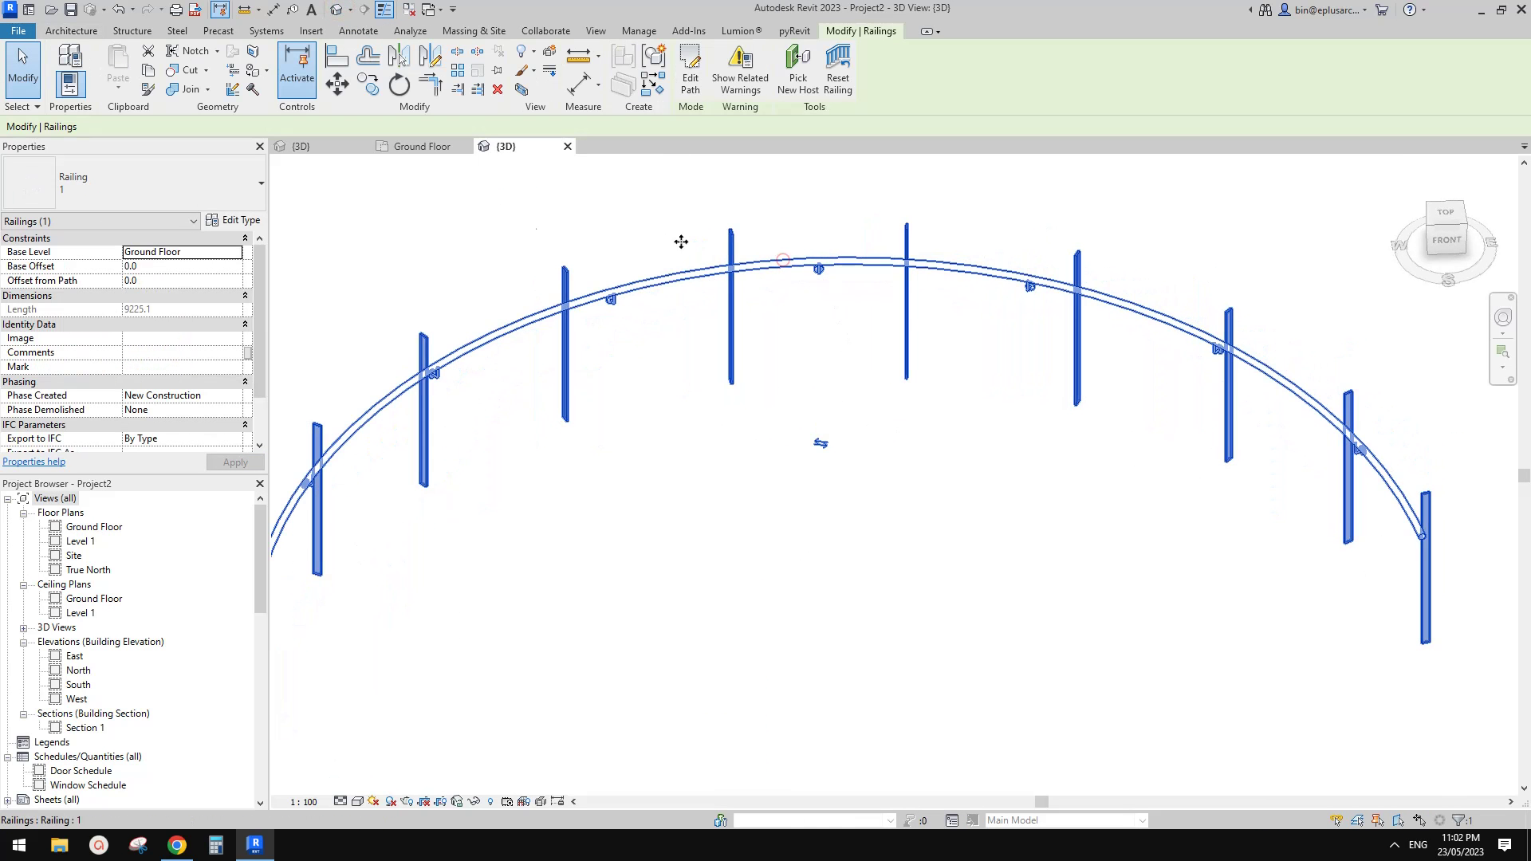
click(239, 220)
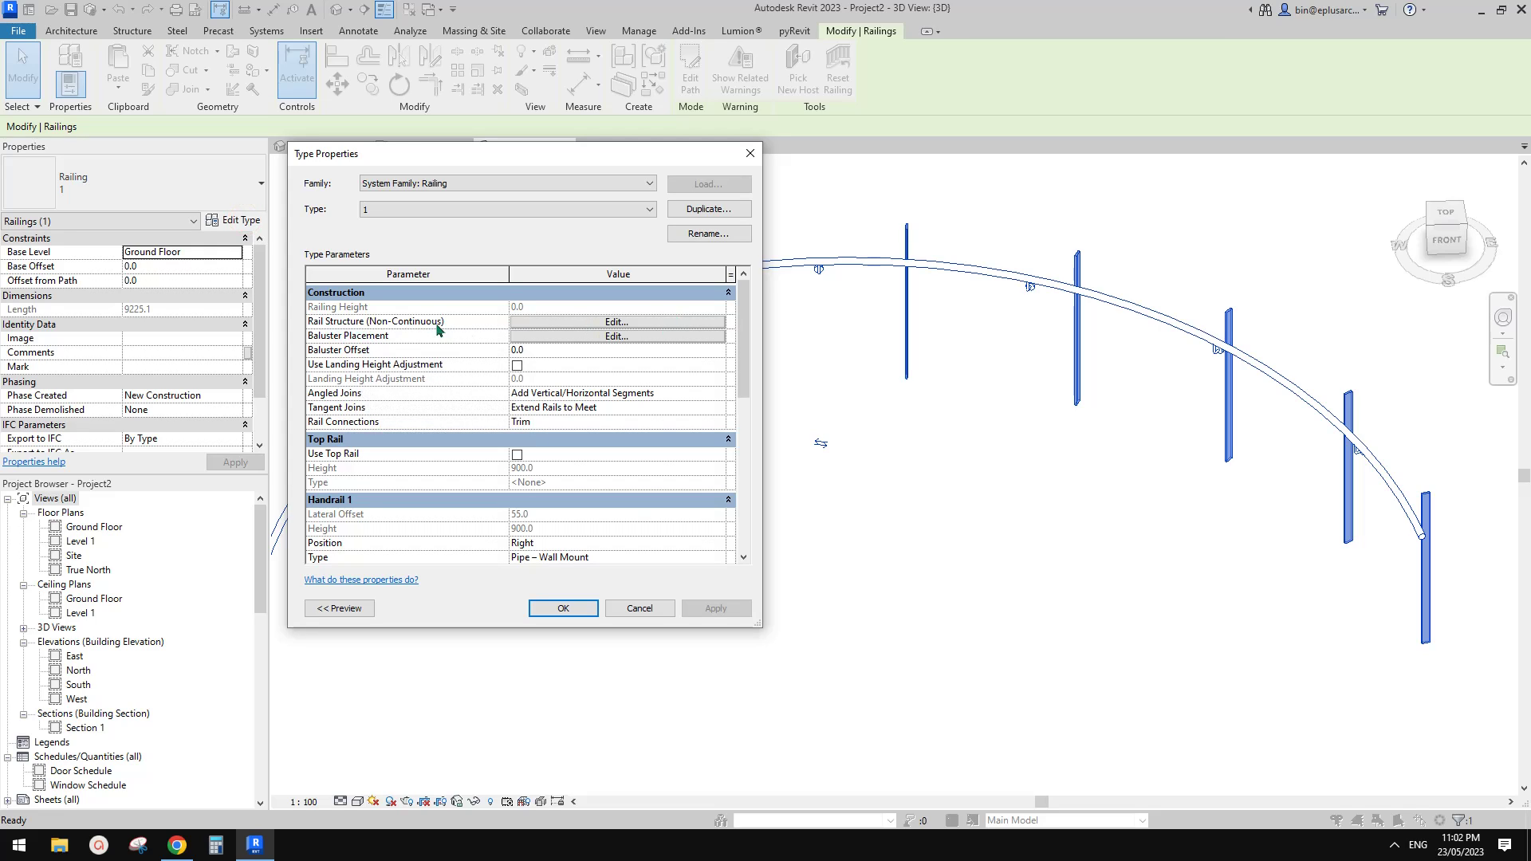
click(577, 322)
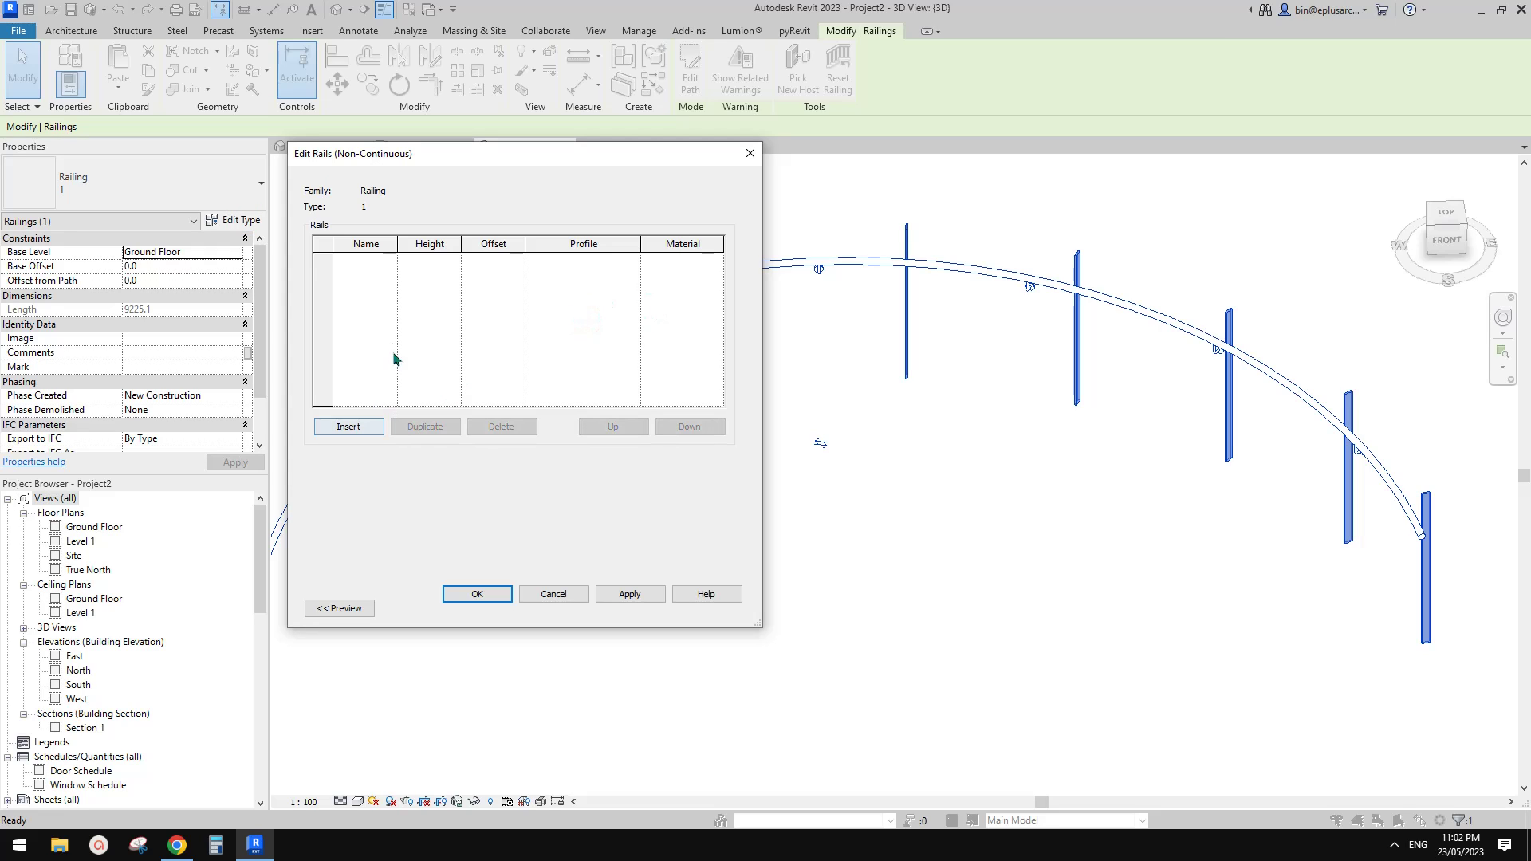
click(359, 425)
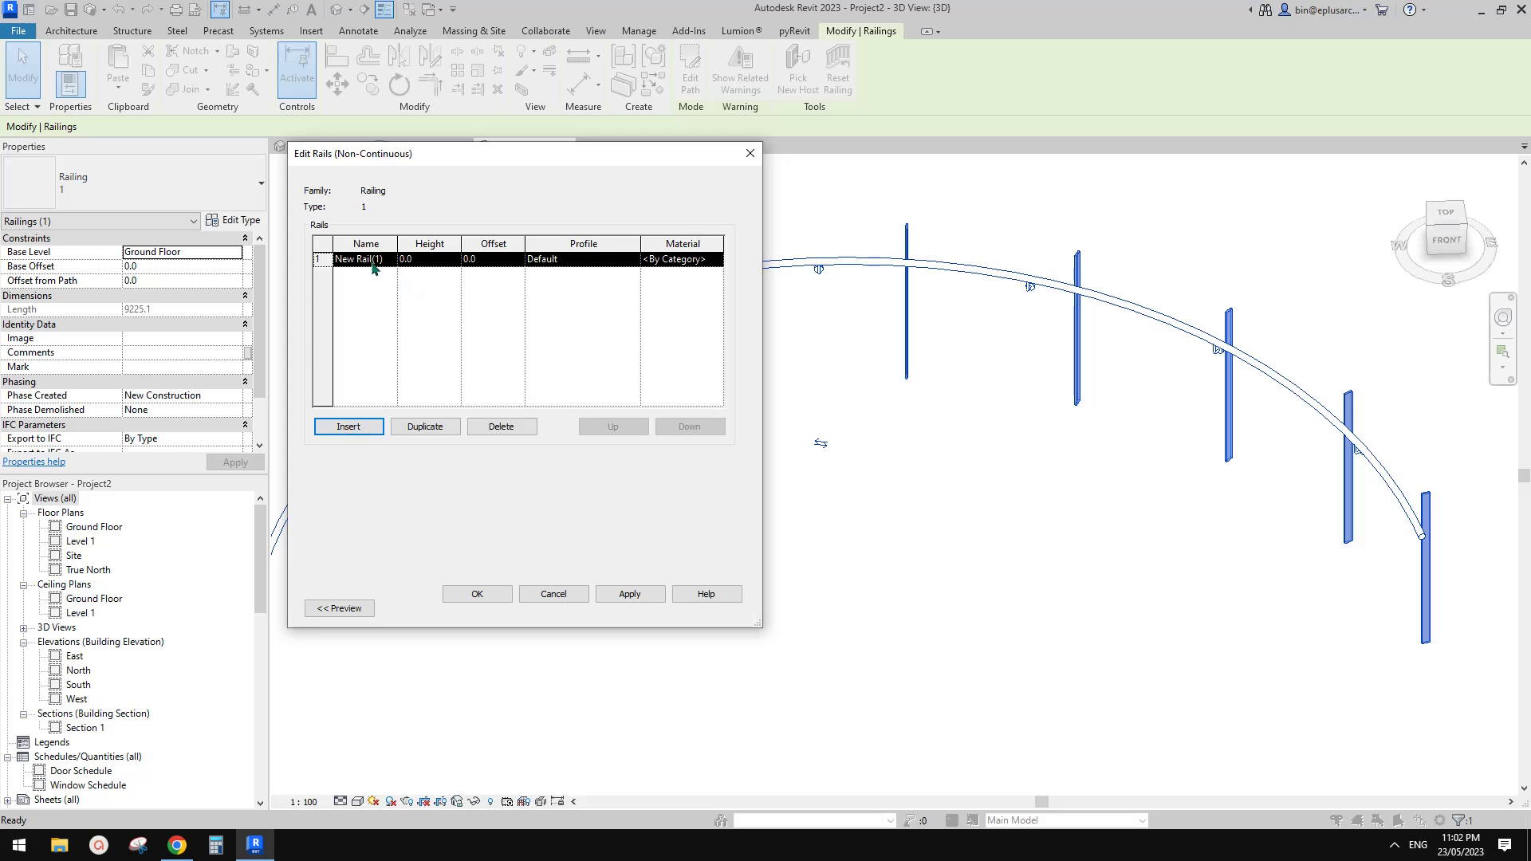
- Give the new rail the Family1 : Family1 profile and the GLASS material, and apply the type changes
click(585, 260)
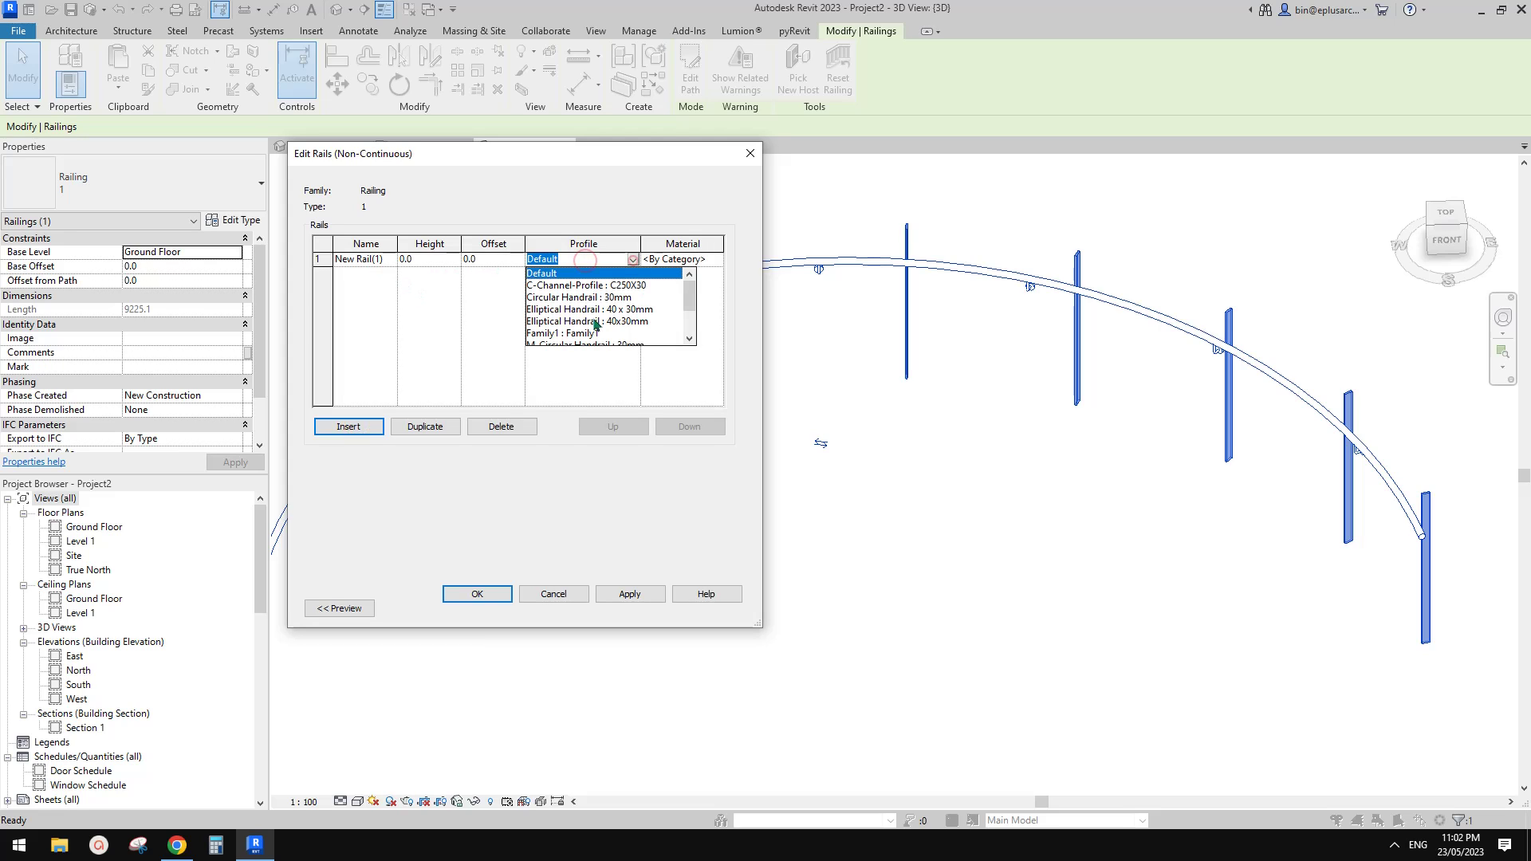
scroll(610, 303, down, 1)
click(569, 298)
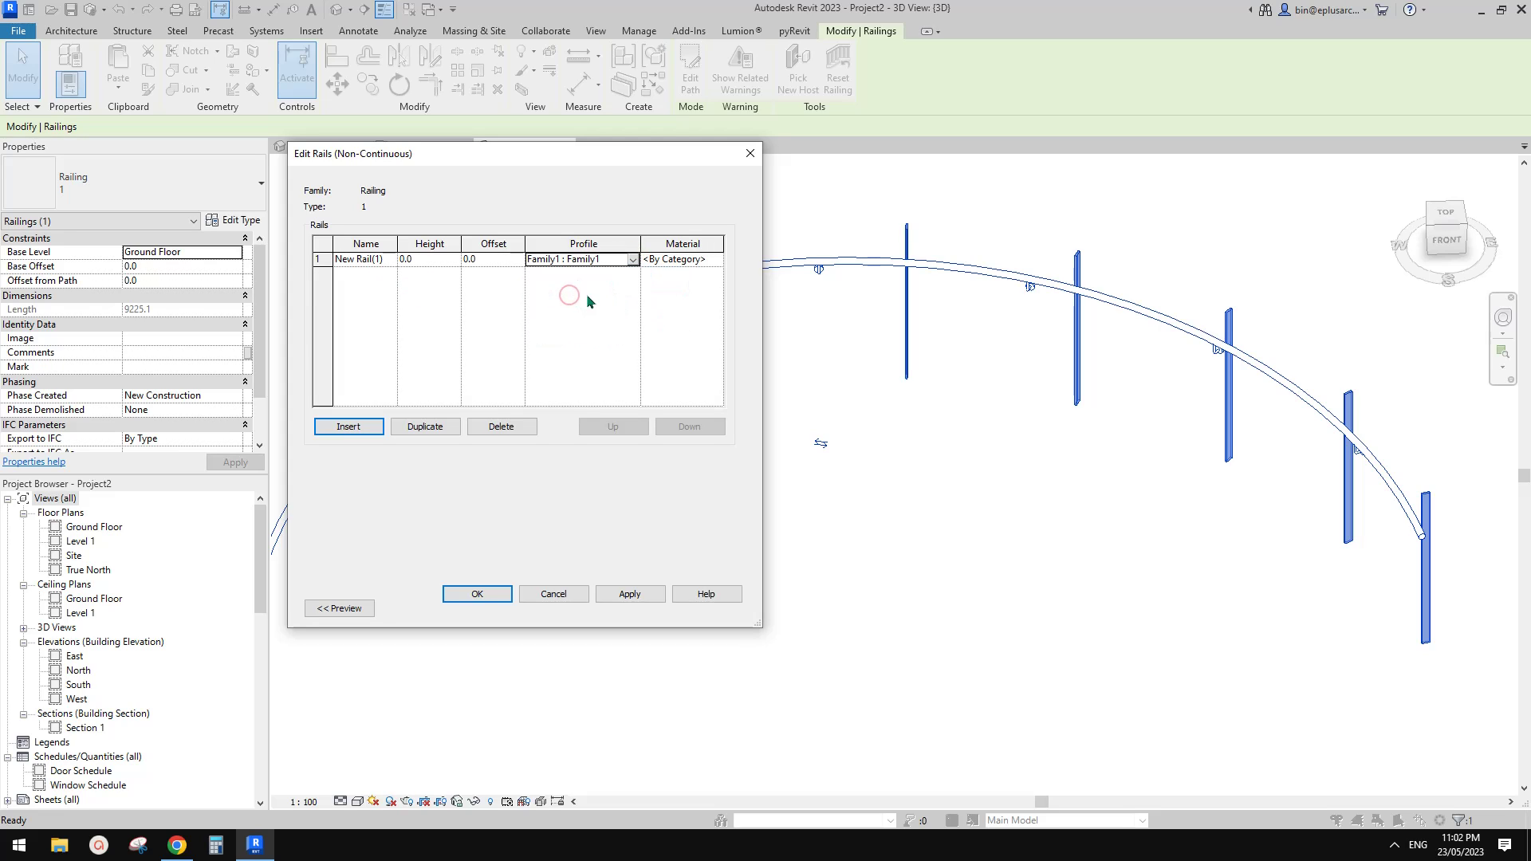
click(710, 262)
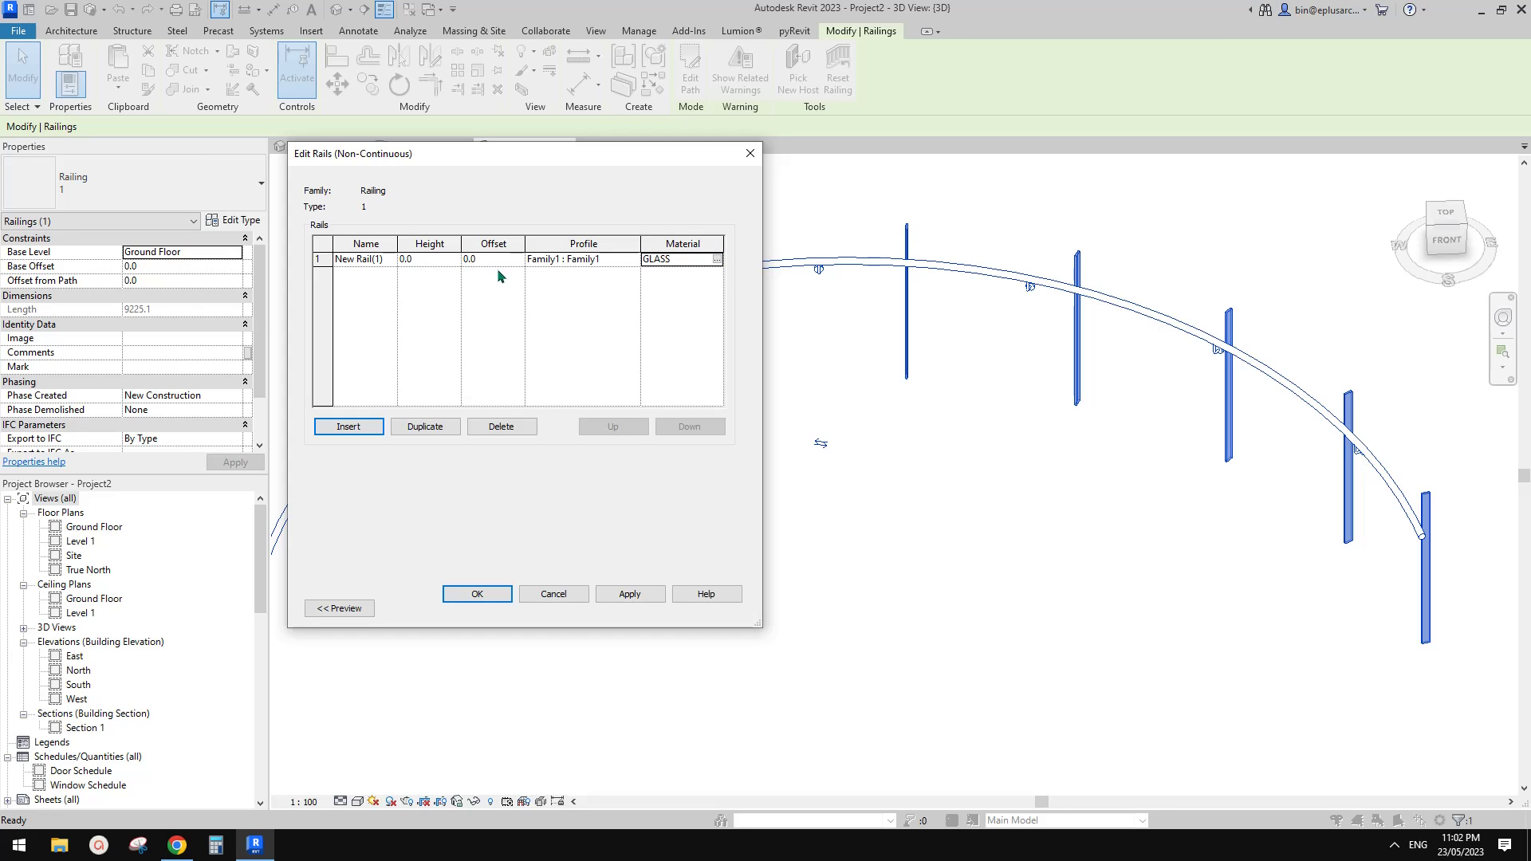
click(477, 594)
click(715, 608)
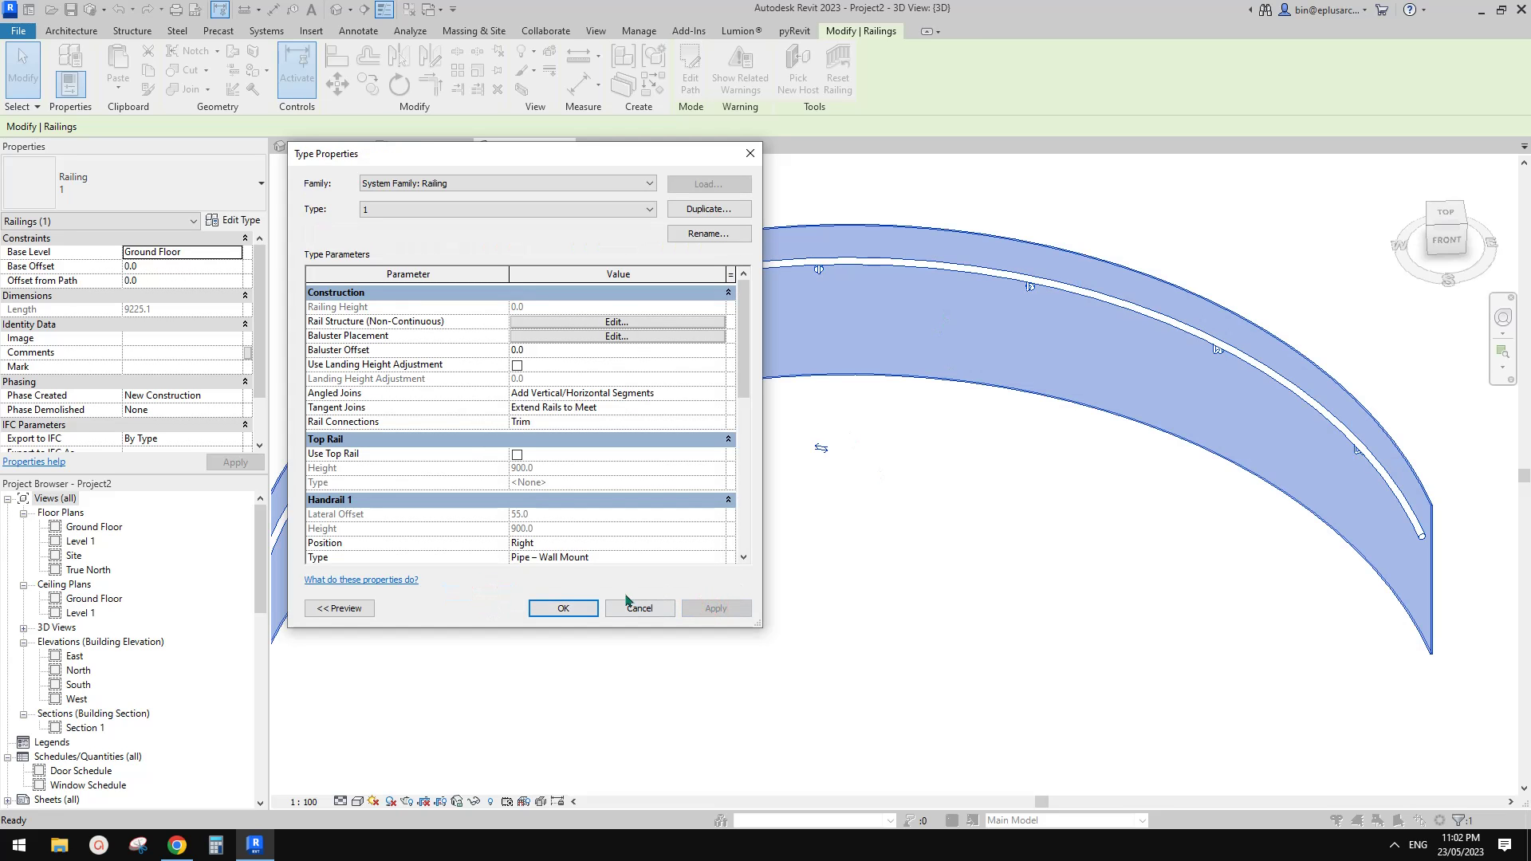
click(563, 608)
- Inspect the curved glass panel and side-mounted handrail from several angles in the 3D view
shift+middle_drag(1121, 499, 984, 400)
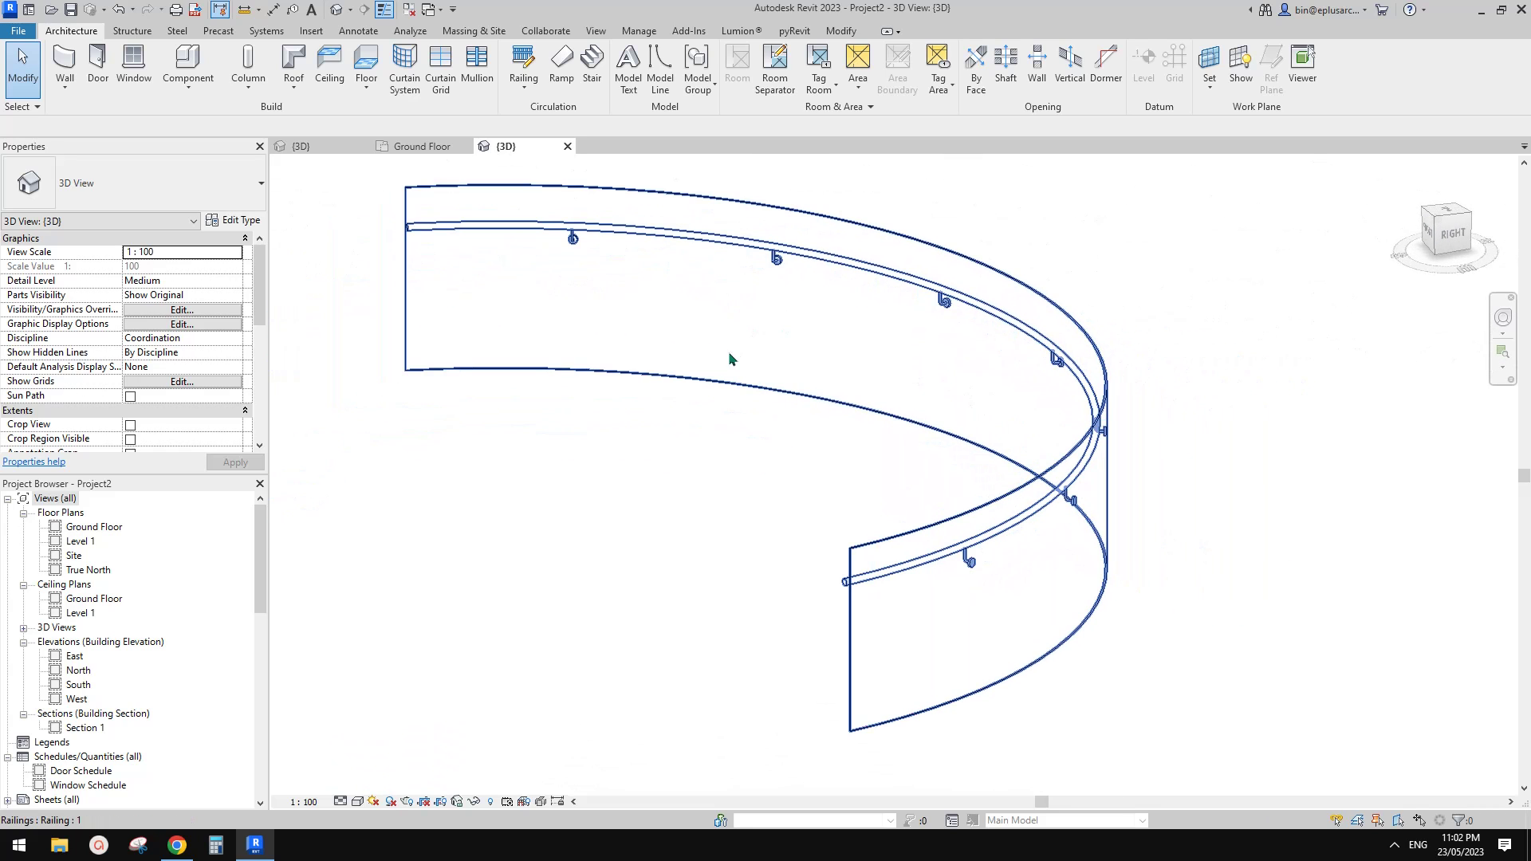
shift+middle_drag(696, 365, 851, 412)
click(751, 344)
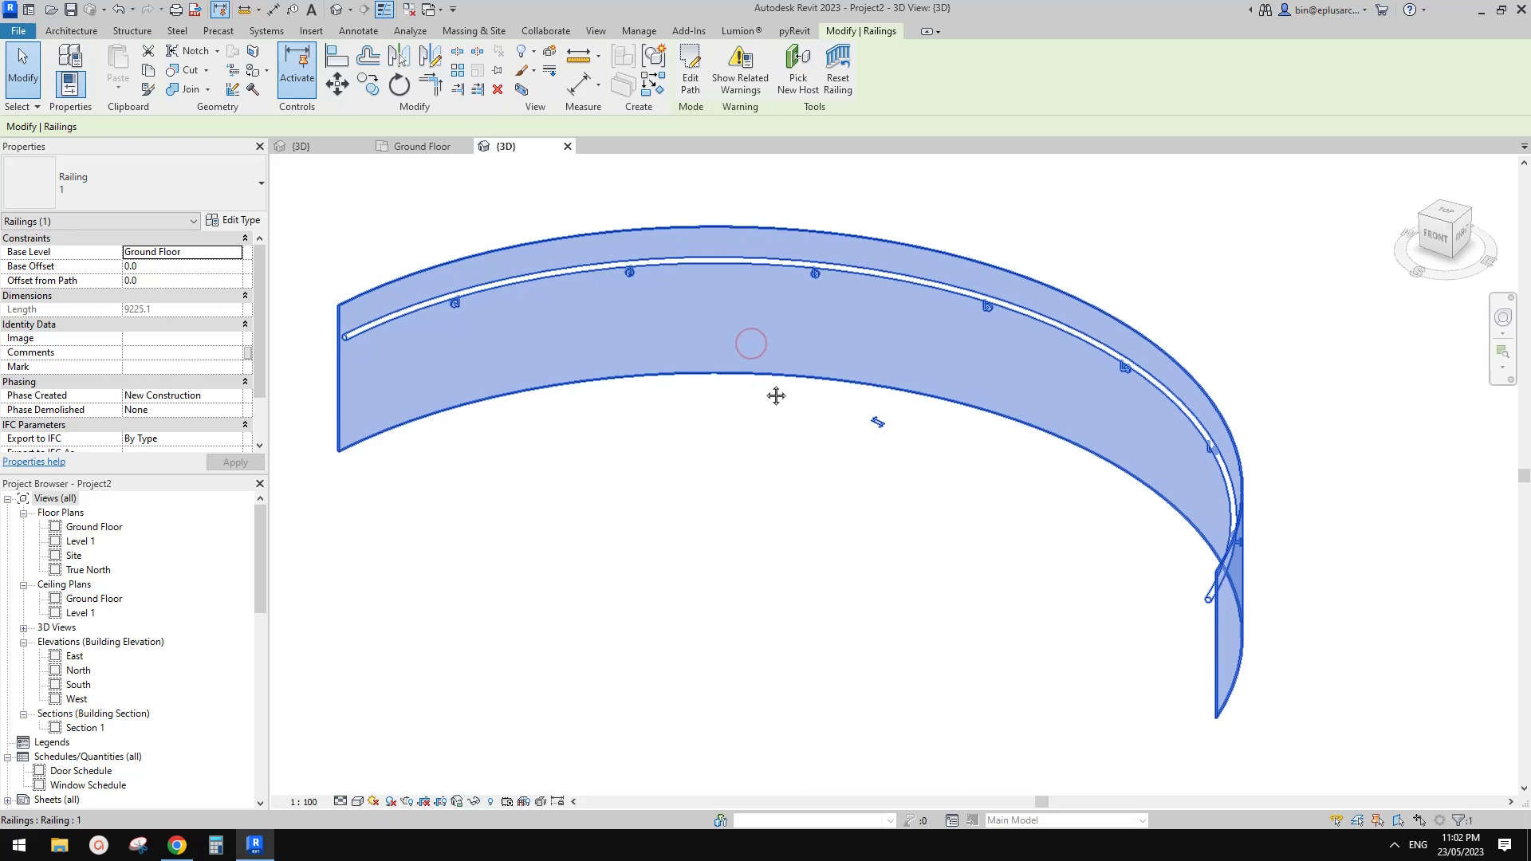
scroll(764, 386, down, 3)
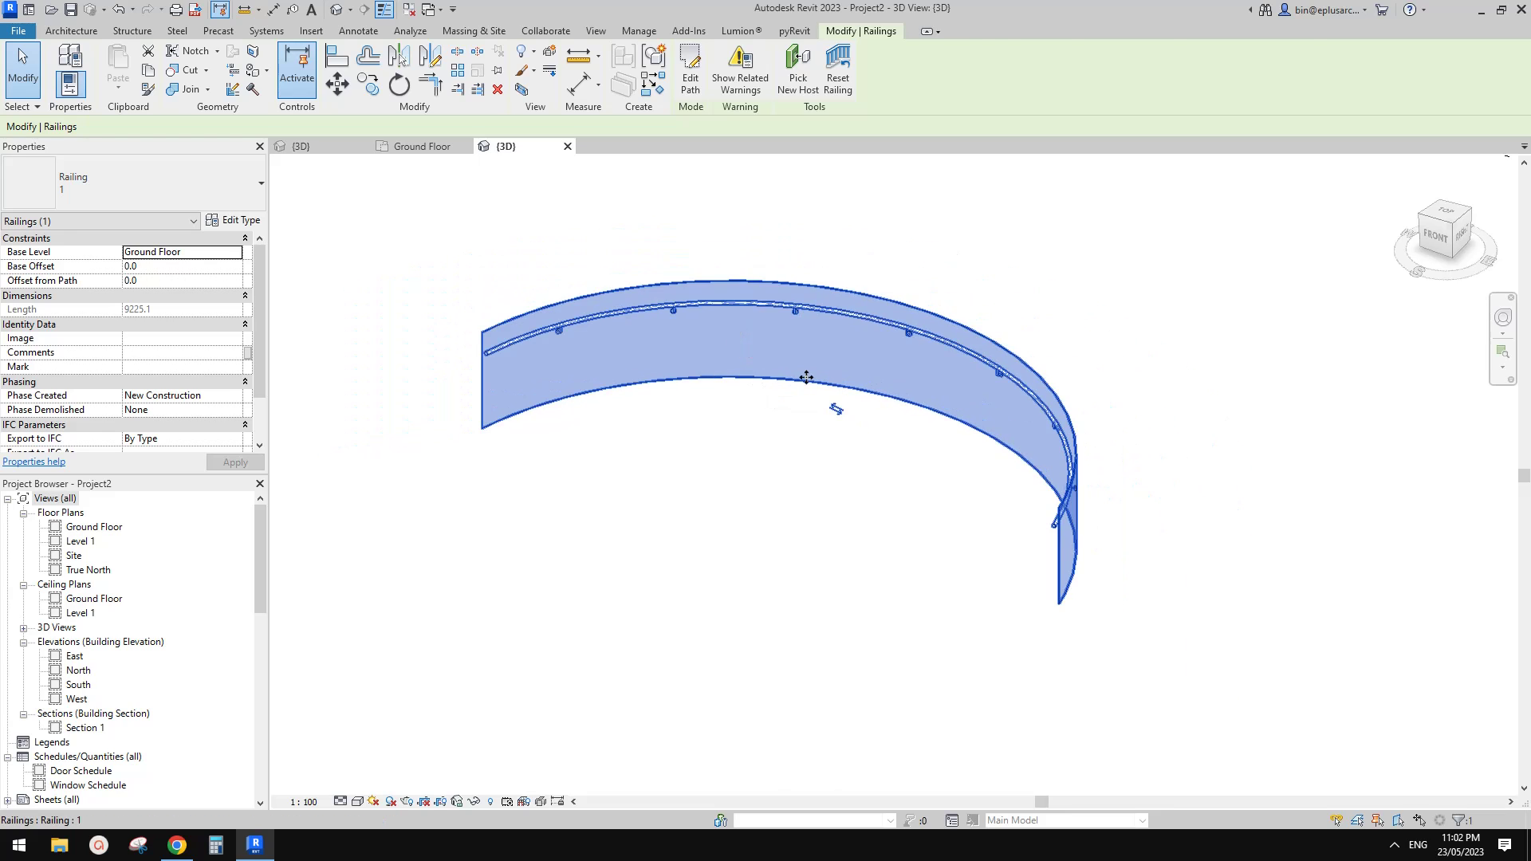
click(789, 446)
mouse_move(786, 450)
shift+middle_down()
mouse_move(776, 495)
mouse_move(755, 448)
shift+middle_up()
scroll(713, 375, up, 1)
- Review the railing type's baluster placement, including the main pattern and post families, and close the dialogs
click(708, 350)
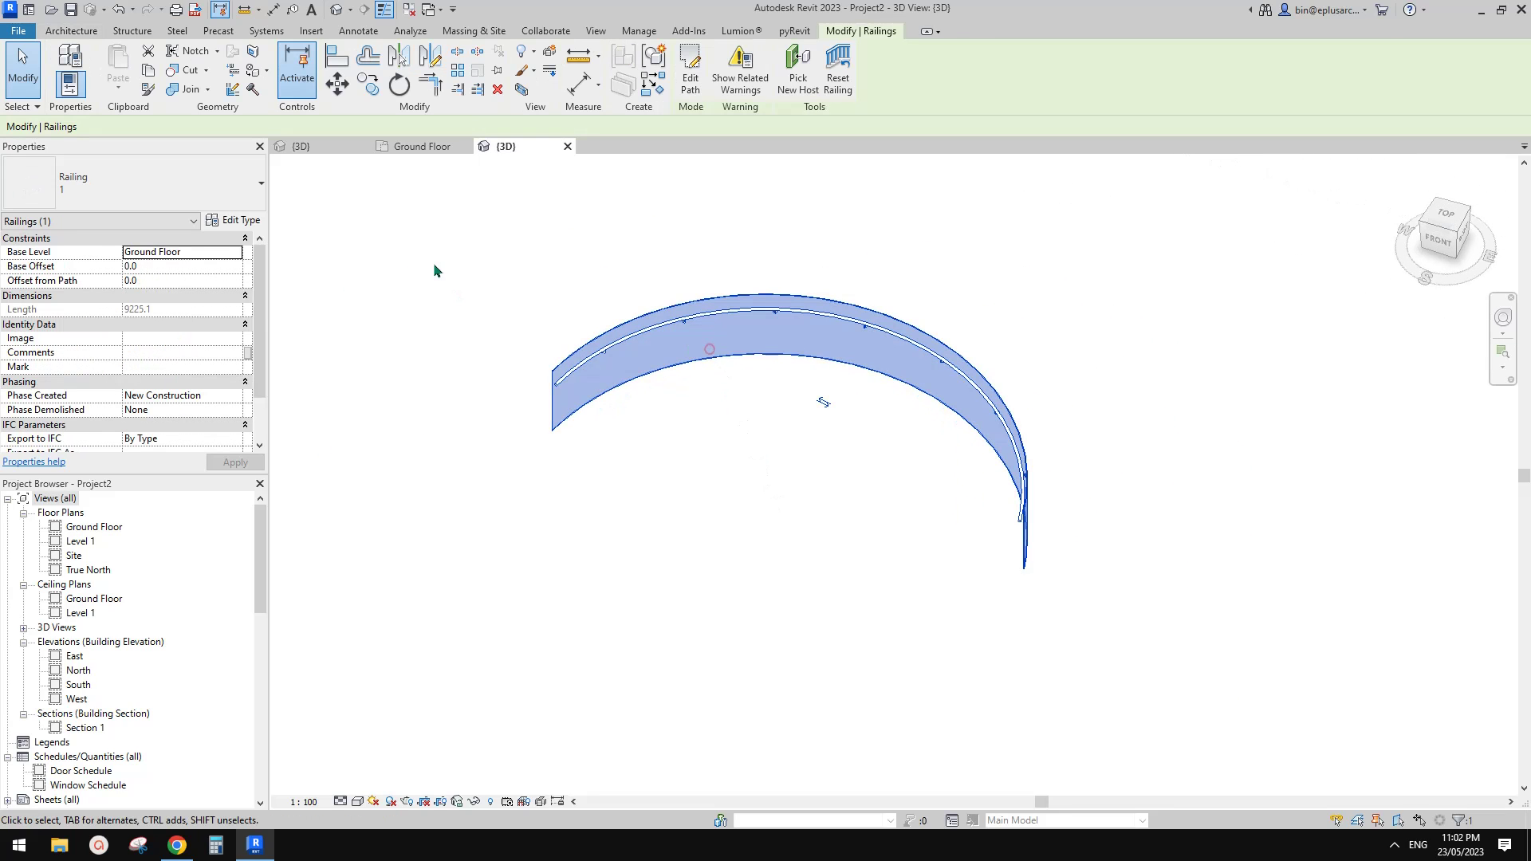
click(236, 220)
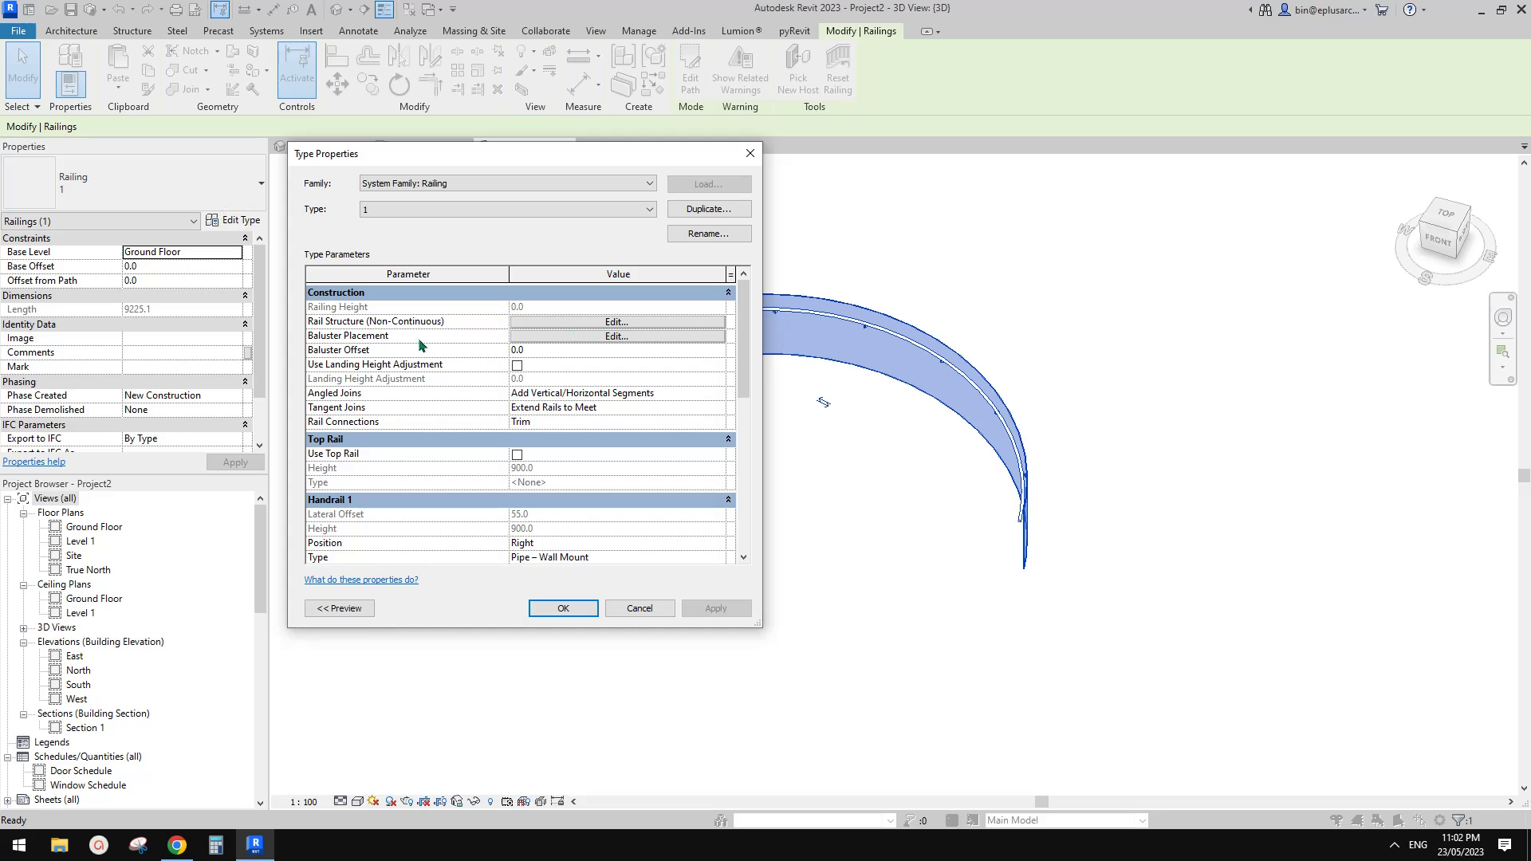
click(558, 338)
drag(562, 146, 430, 157)
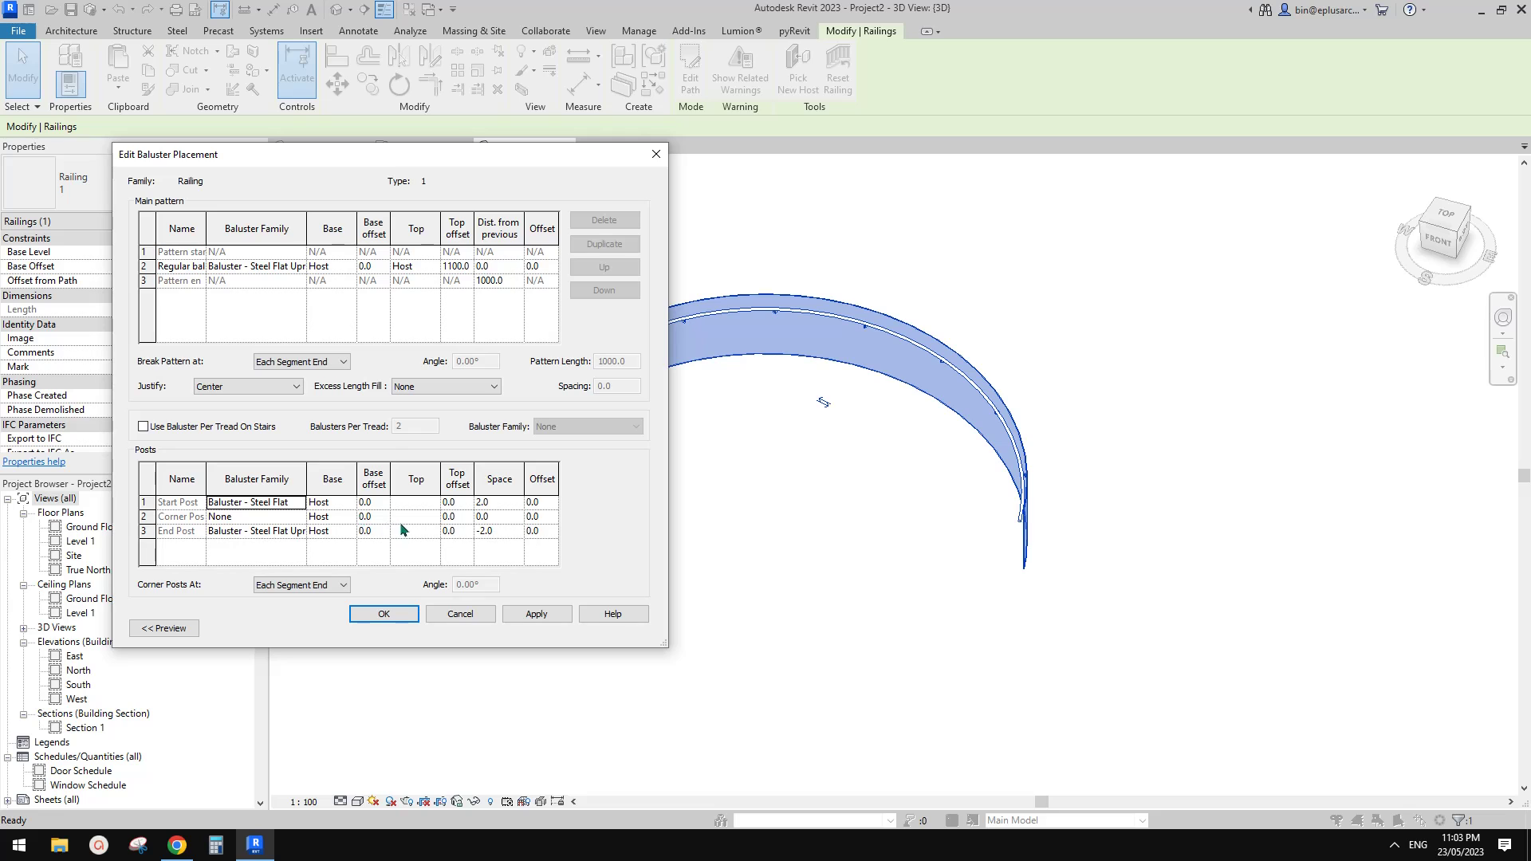
click(384, 614)
click(404, 612)
key(Escape)
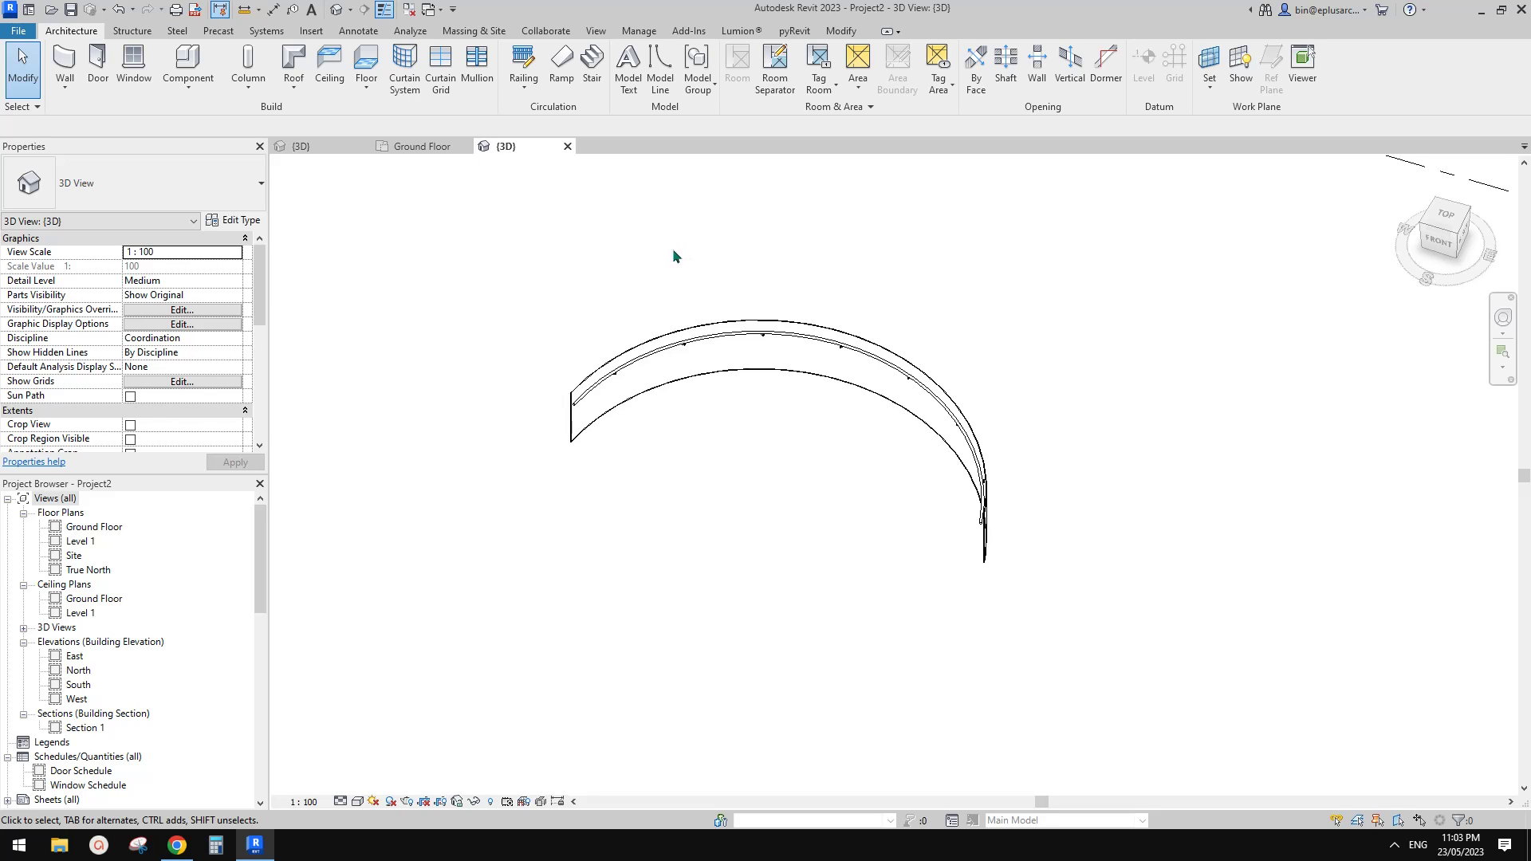
- Create a rectangular Generic 150mm floor on the Ground Floor level, extending around the whole curved railing
click(614, 390)
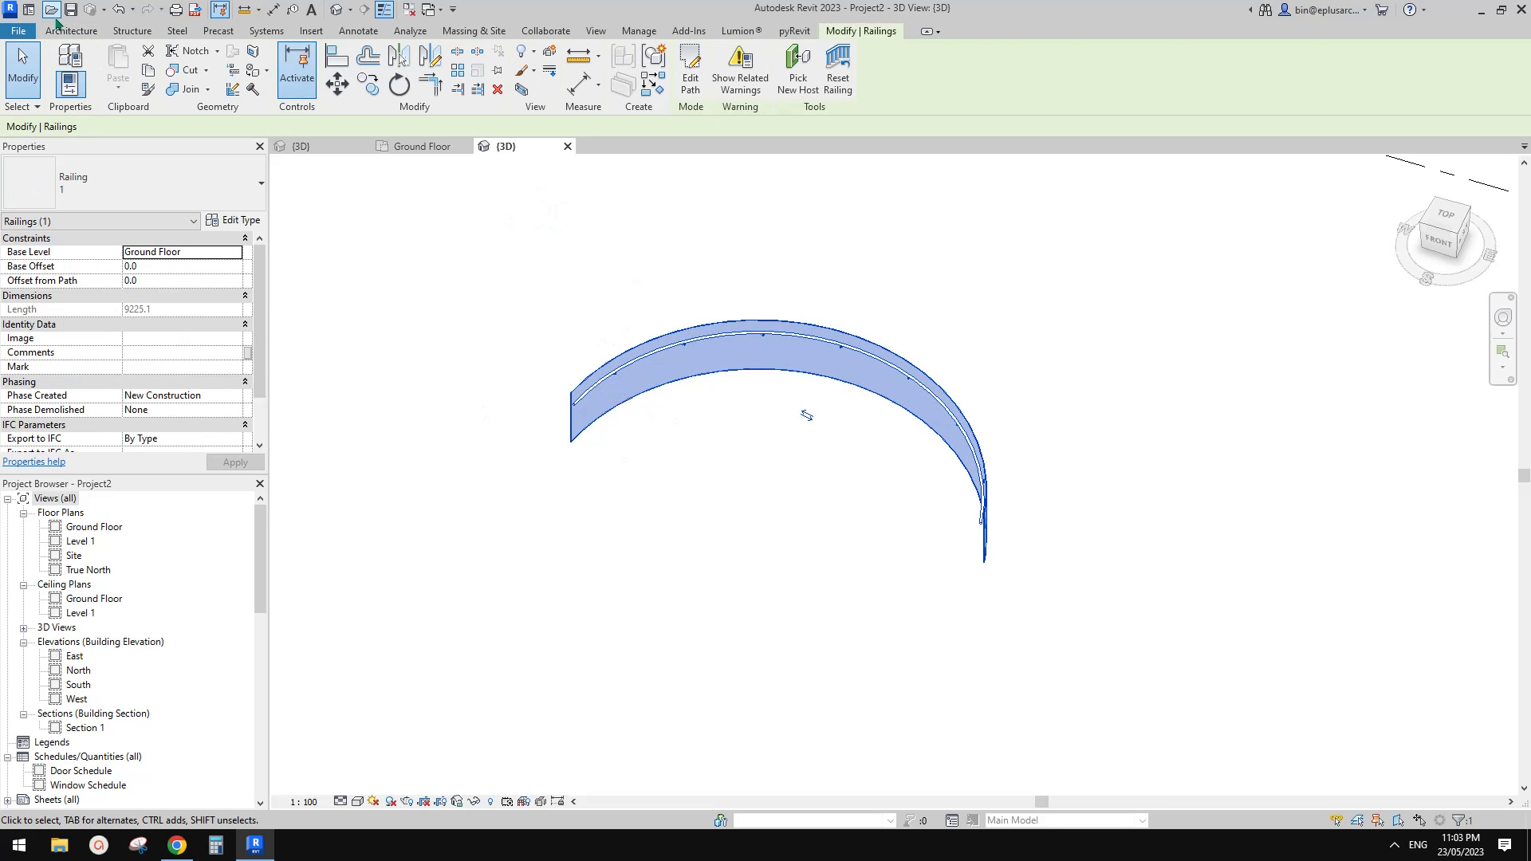
click(70, 31)
click(366, 66)
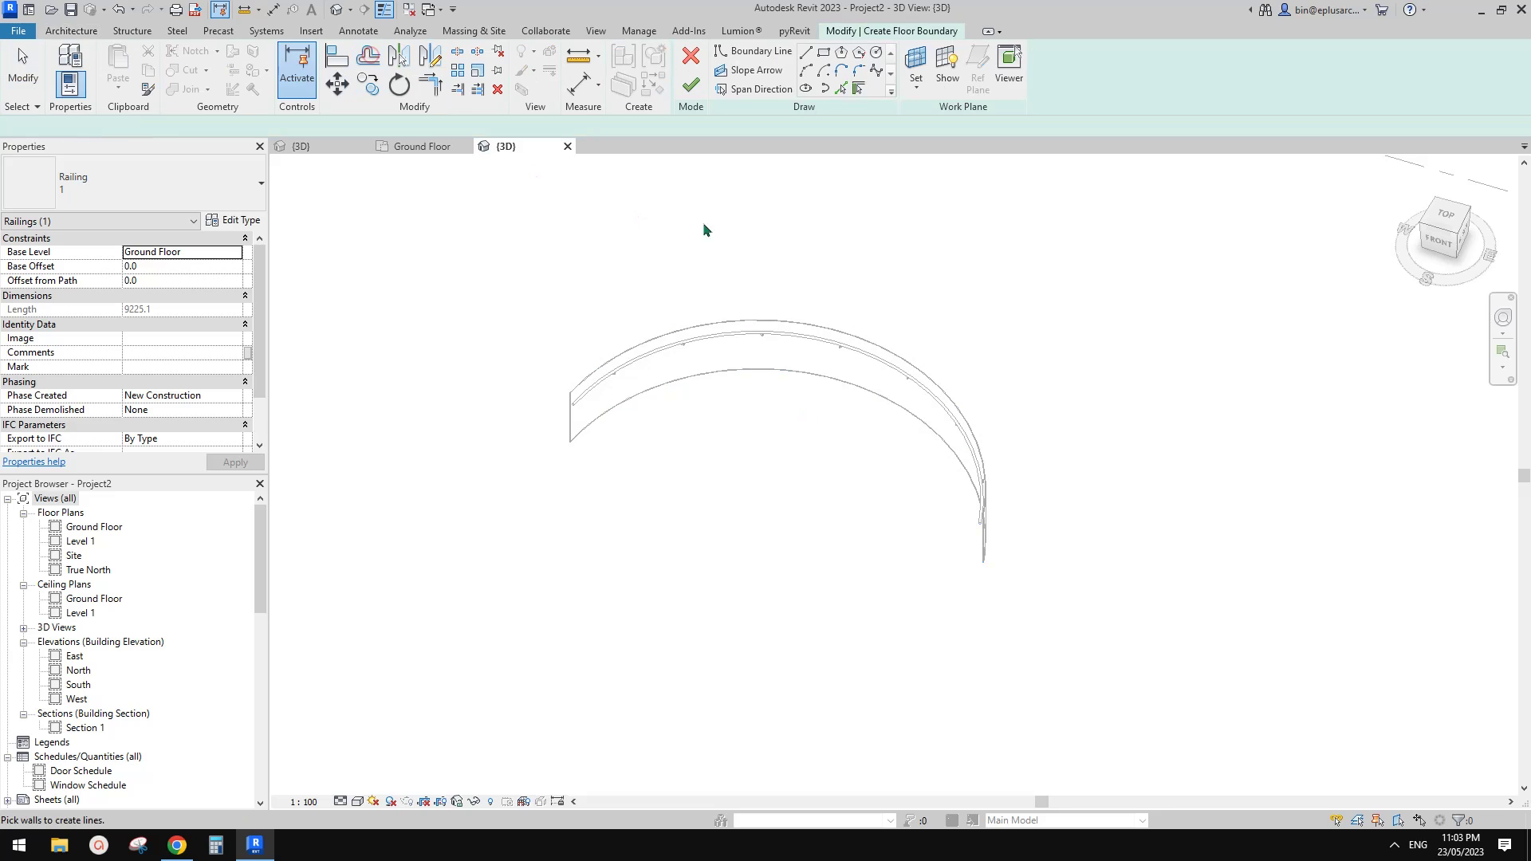
click(824, 53)
scroll(641, 317, down, 3)
shift+middle_drag(705, 389, 757, 423)
click(589, 280)
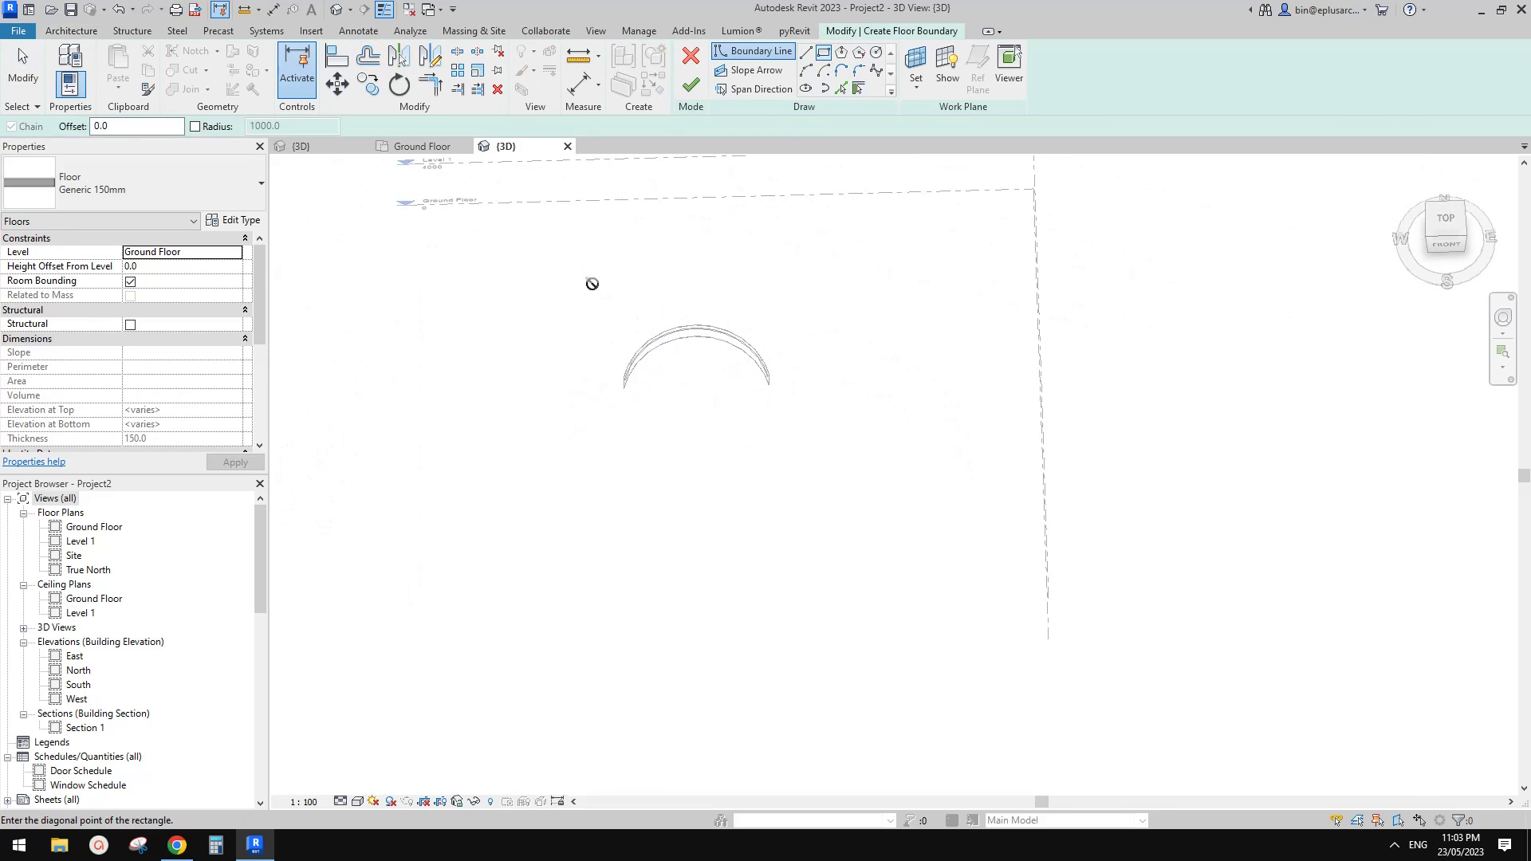
click(837, 473)
click(691, 85)
shift+middle_drag(898, 379, 664, 224)
key(Escape)
- Review the warnings related to the curved railing, including the affected element, and close the message list
click(556, 306)
middle_drag(602, 338, 714, 232)
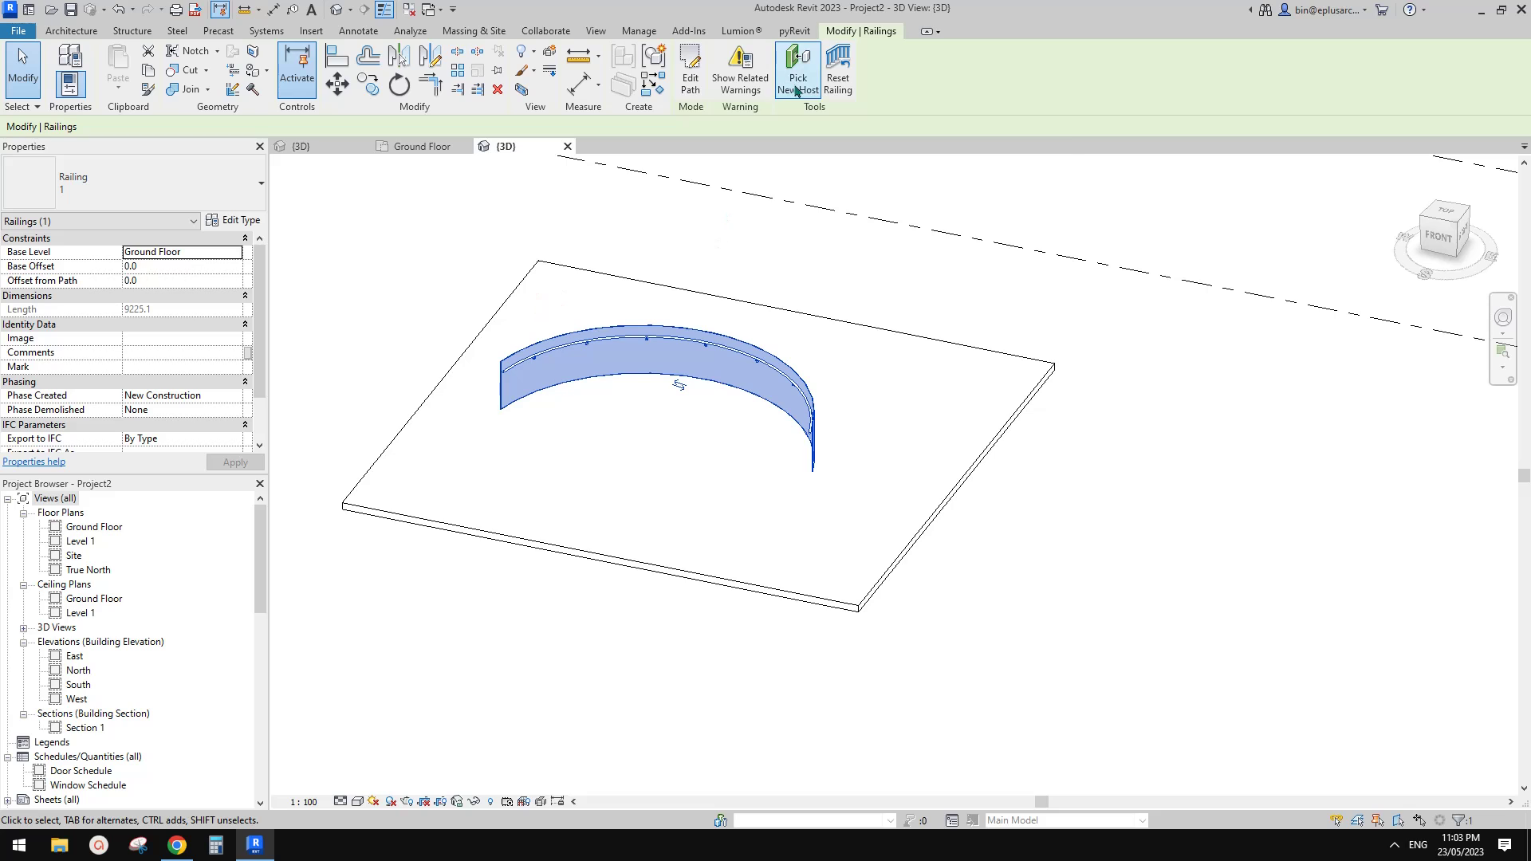
middle_drag(885, 287, 932, 314)
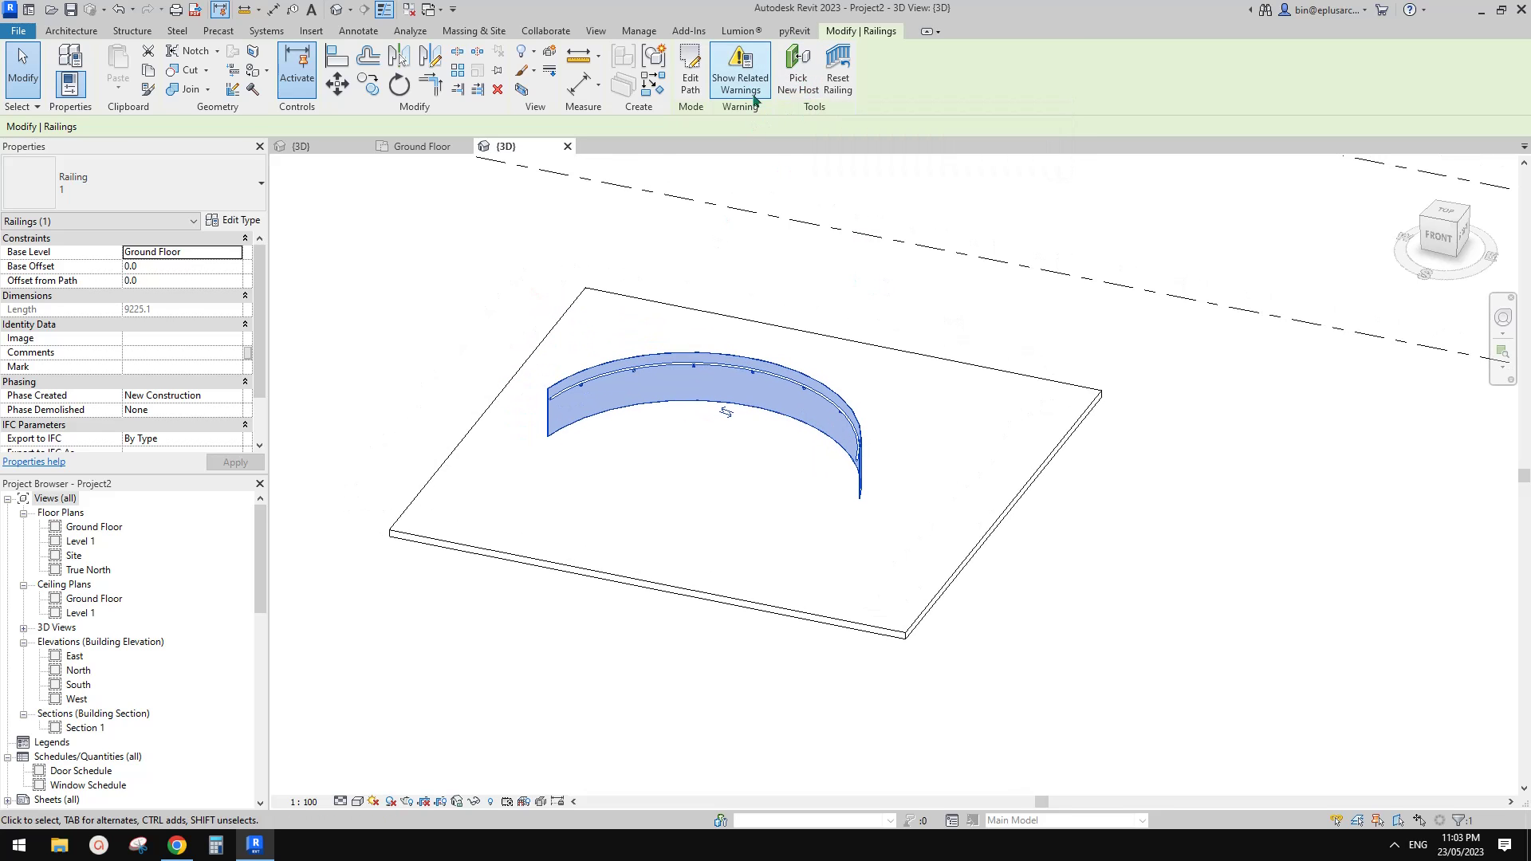
click(749, 94)
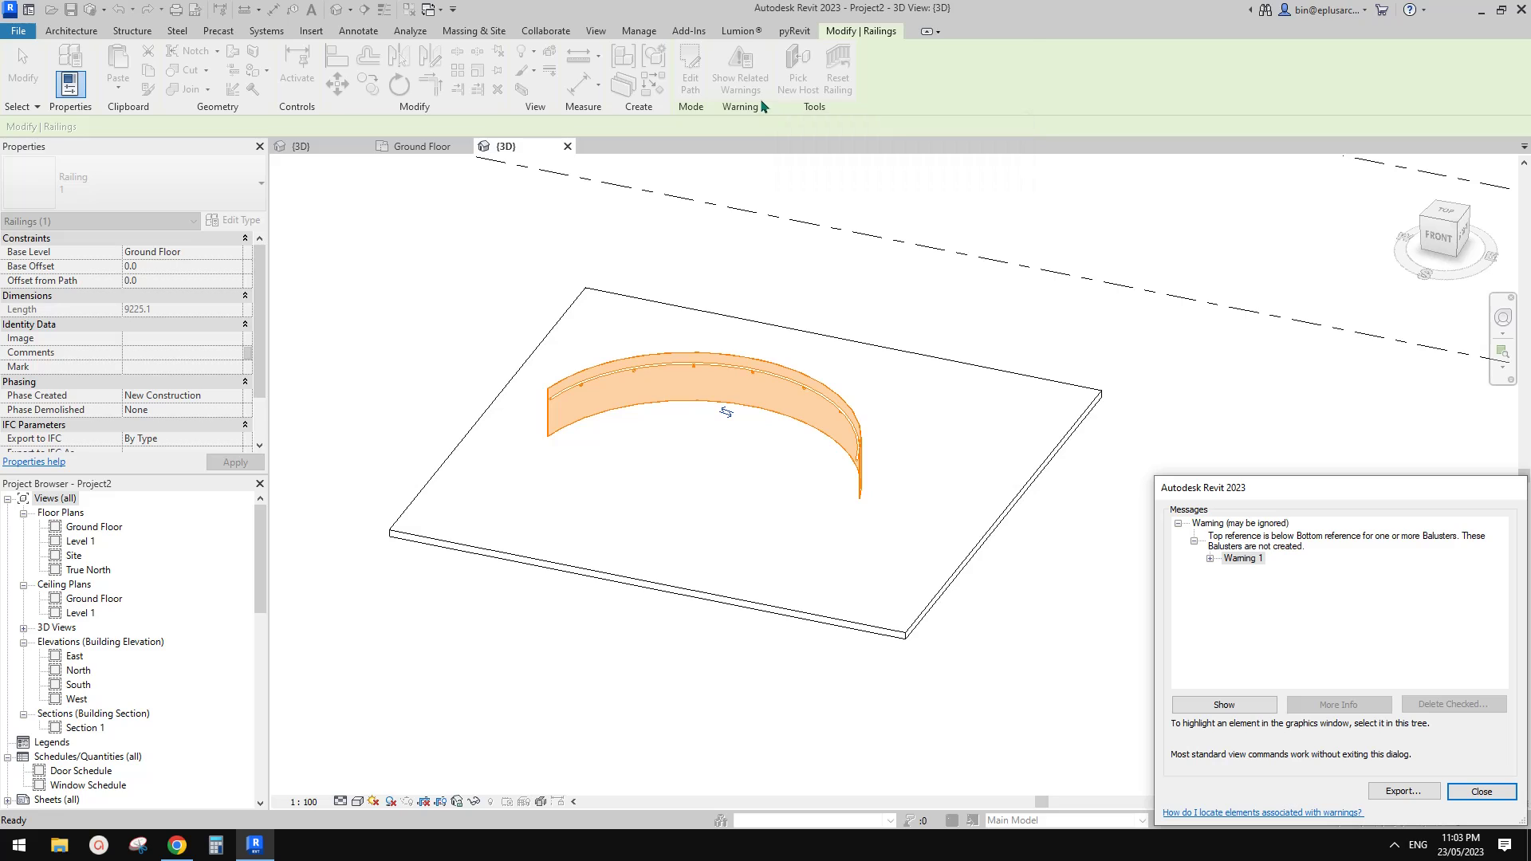
drag(1255, 492, 1076, 387)
click(1031, 455)
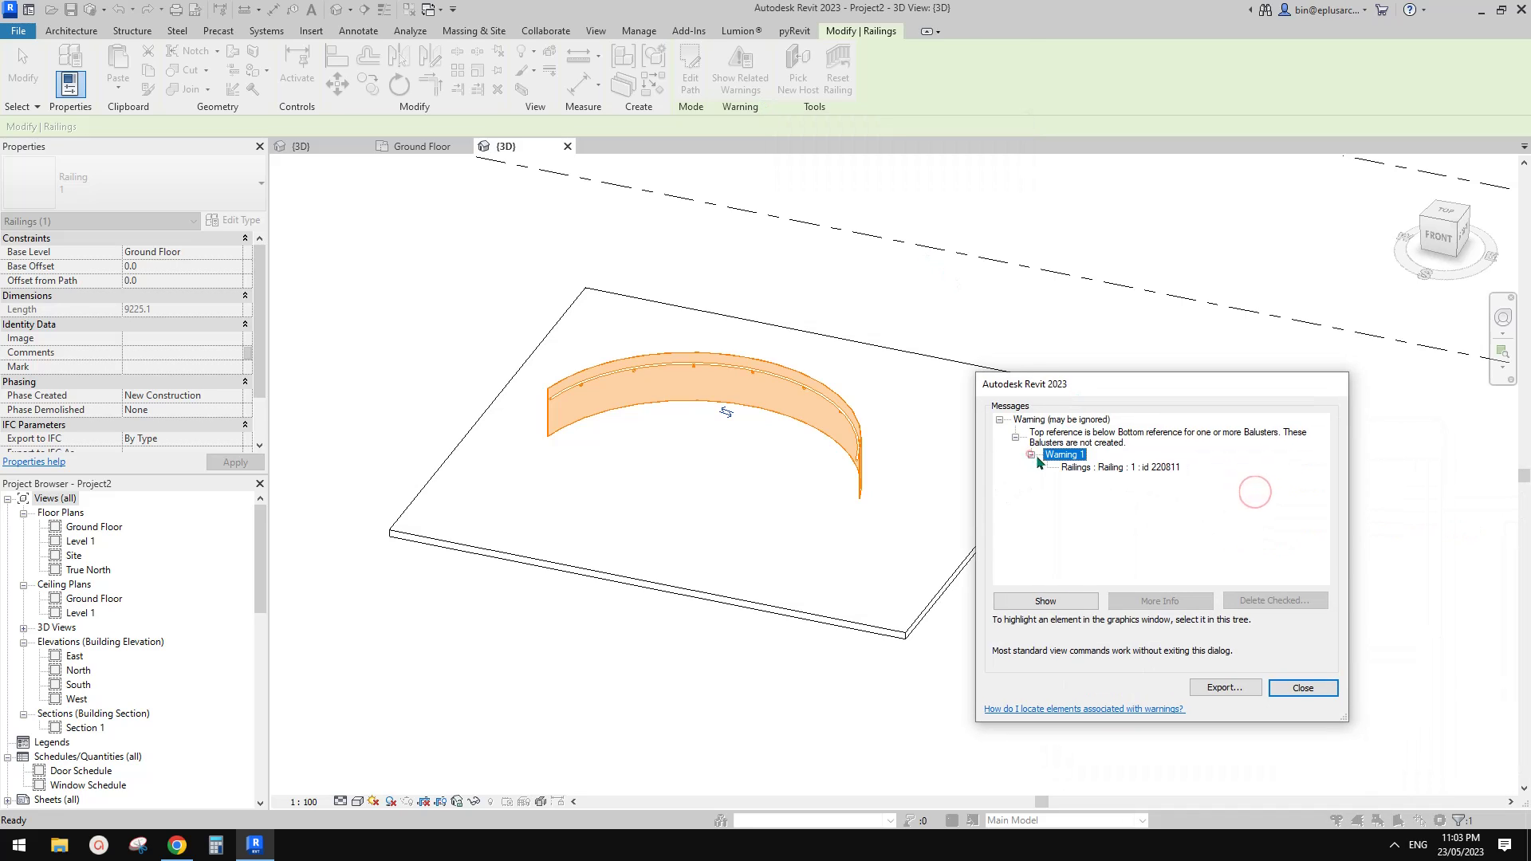
click(1067, 438)
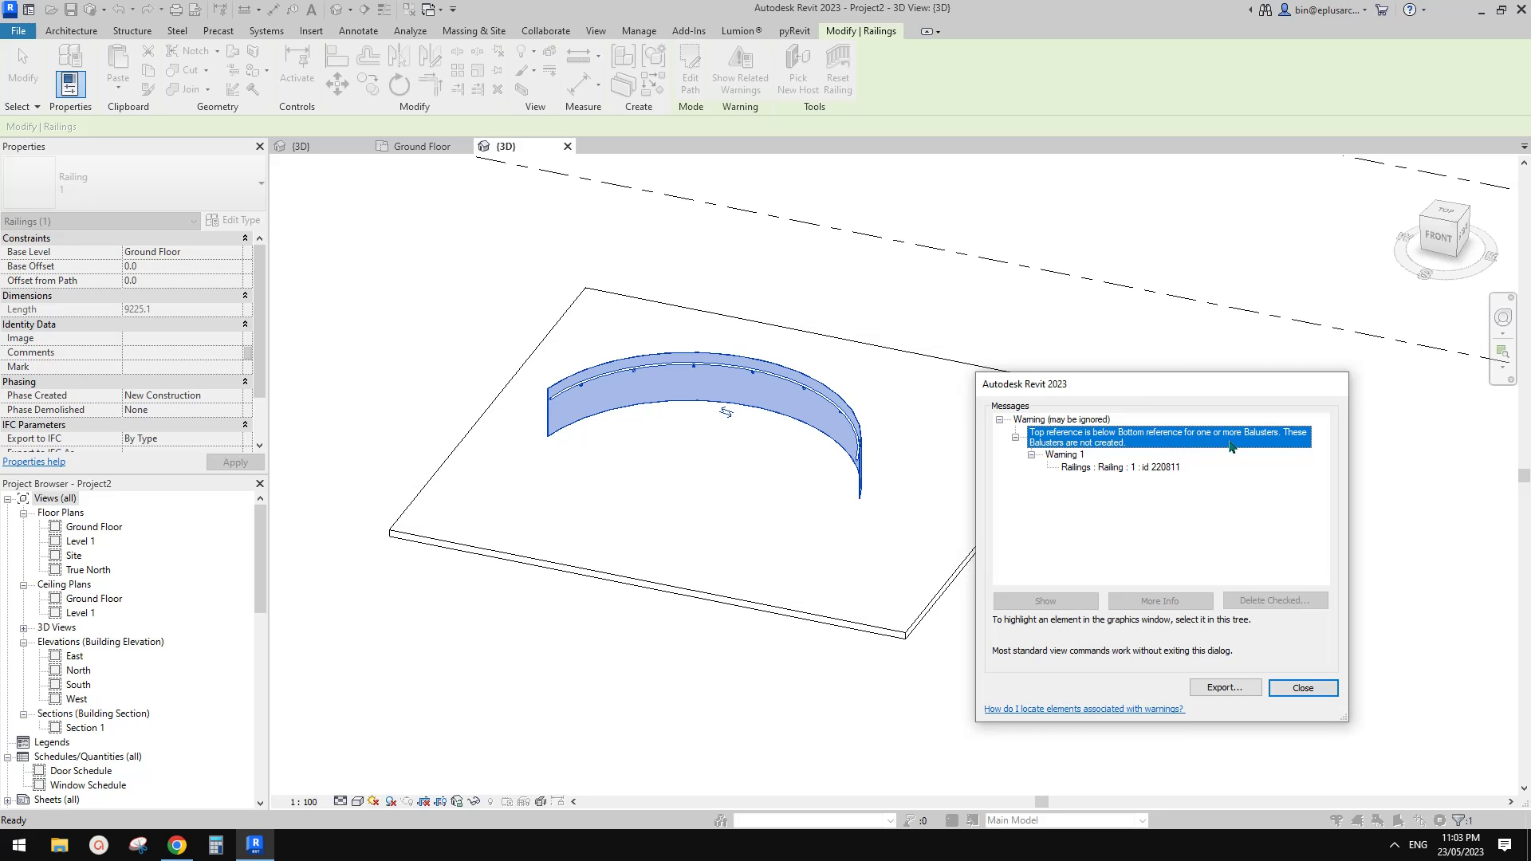
click(1302, 688)
- Assign the new floor as the curved railing's host
click(752, 394)
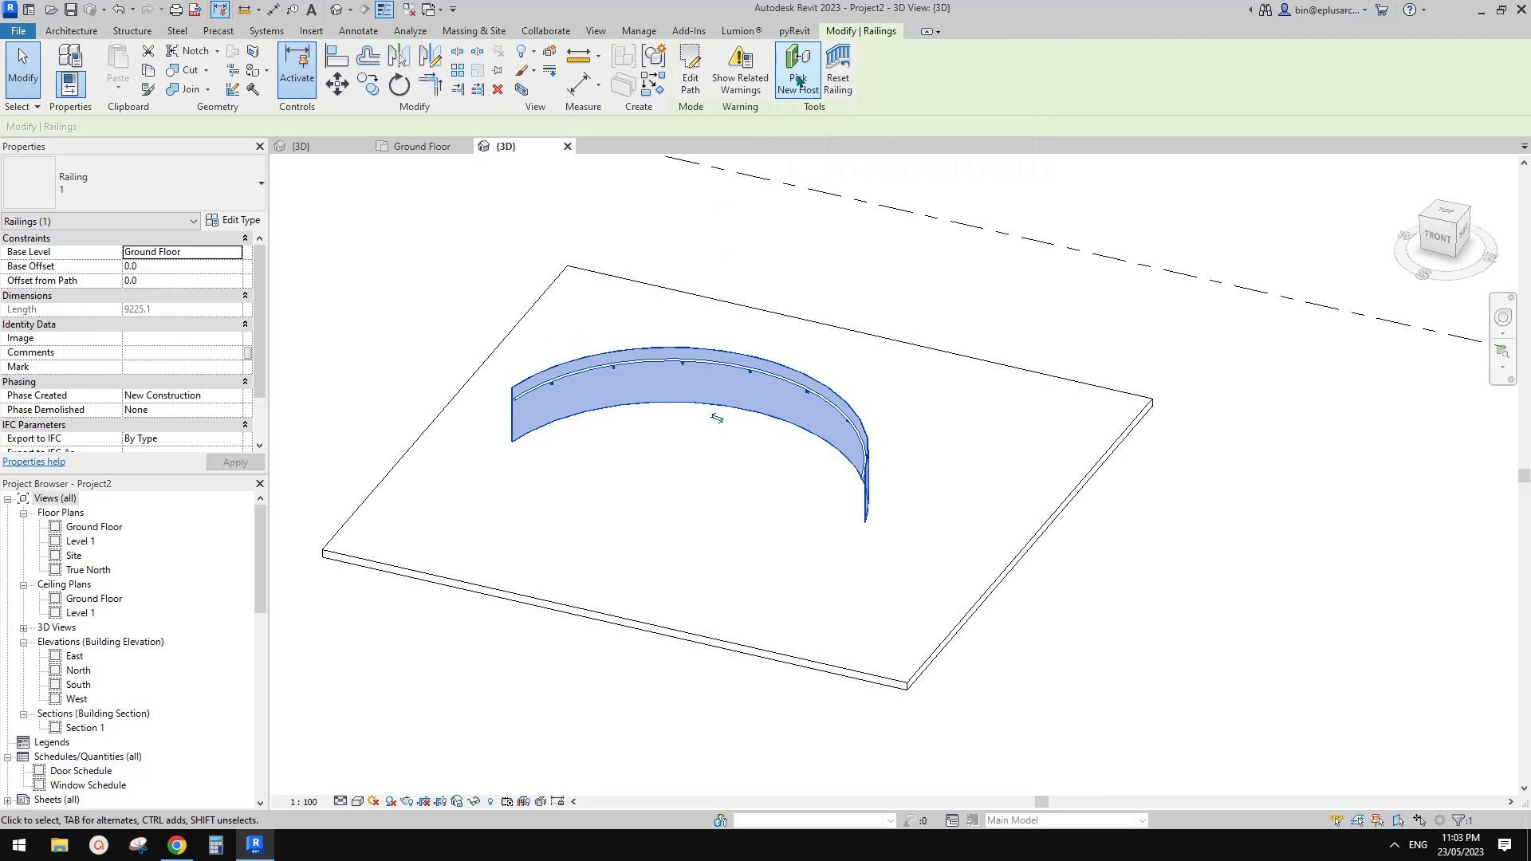
click(797, 89)
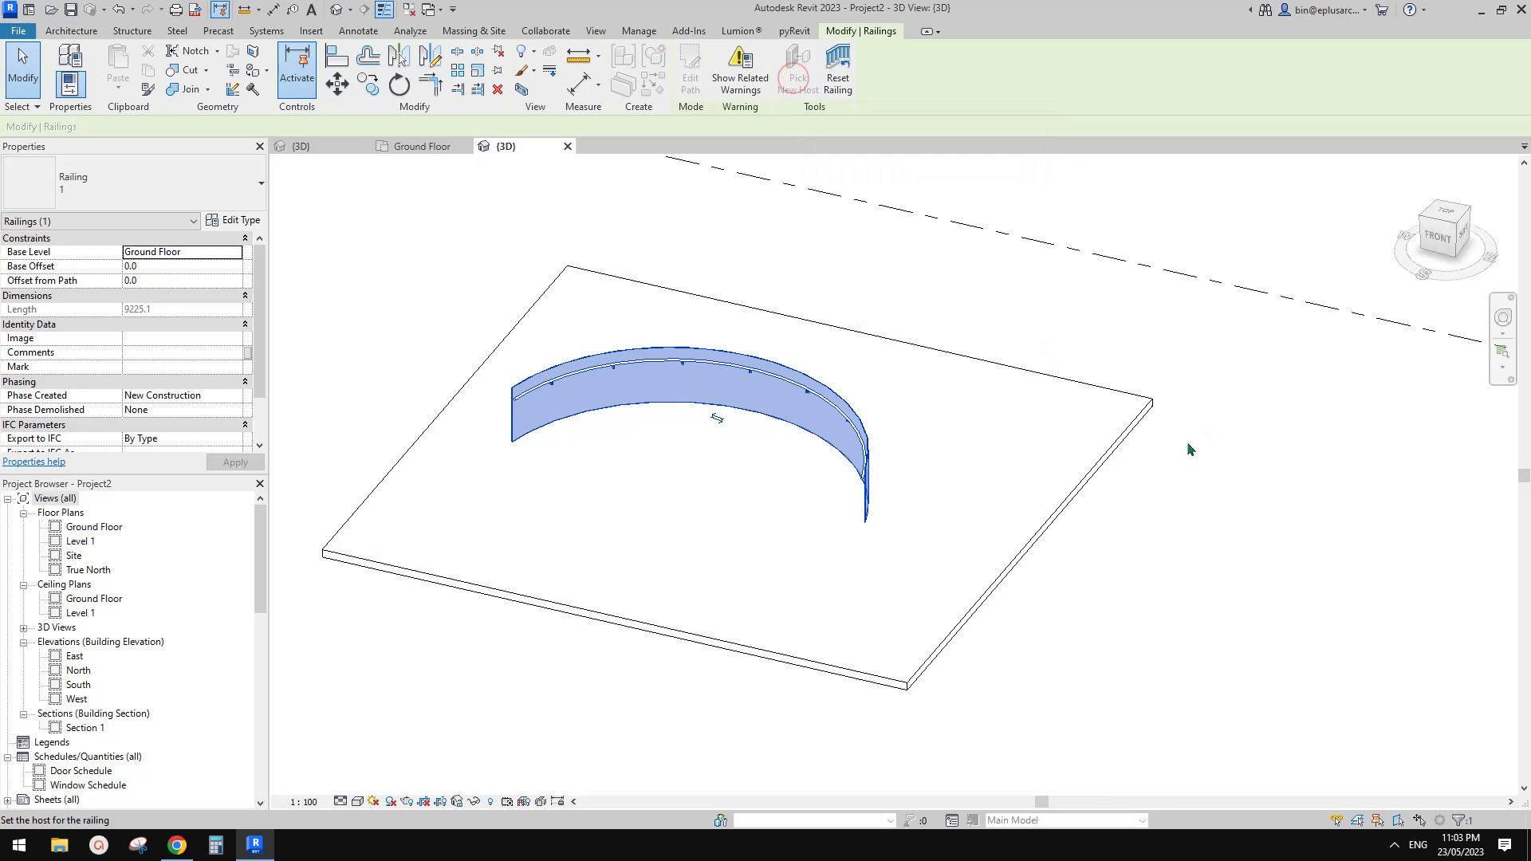
click(1142, 422)
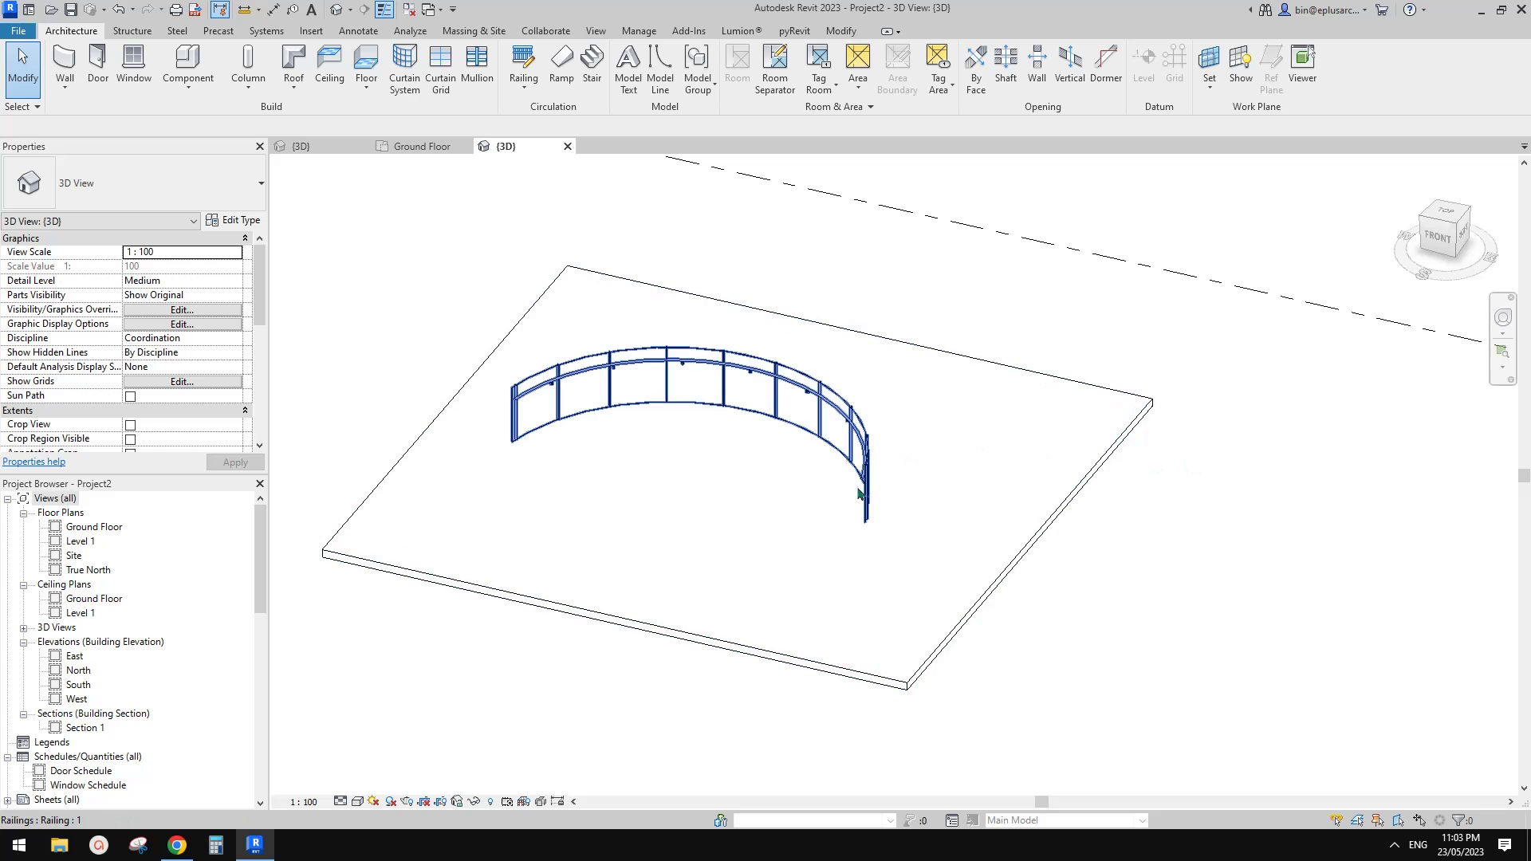
- Inspect the floor-hosted railing and its balusters from several angles in the 3D view
shift+middle_drag(606, 401, 881, 427)
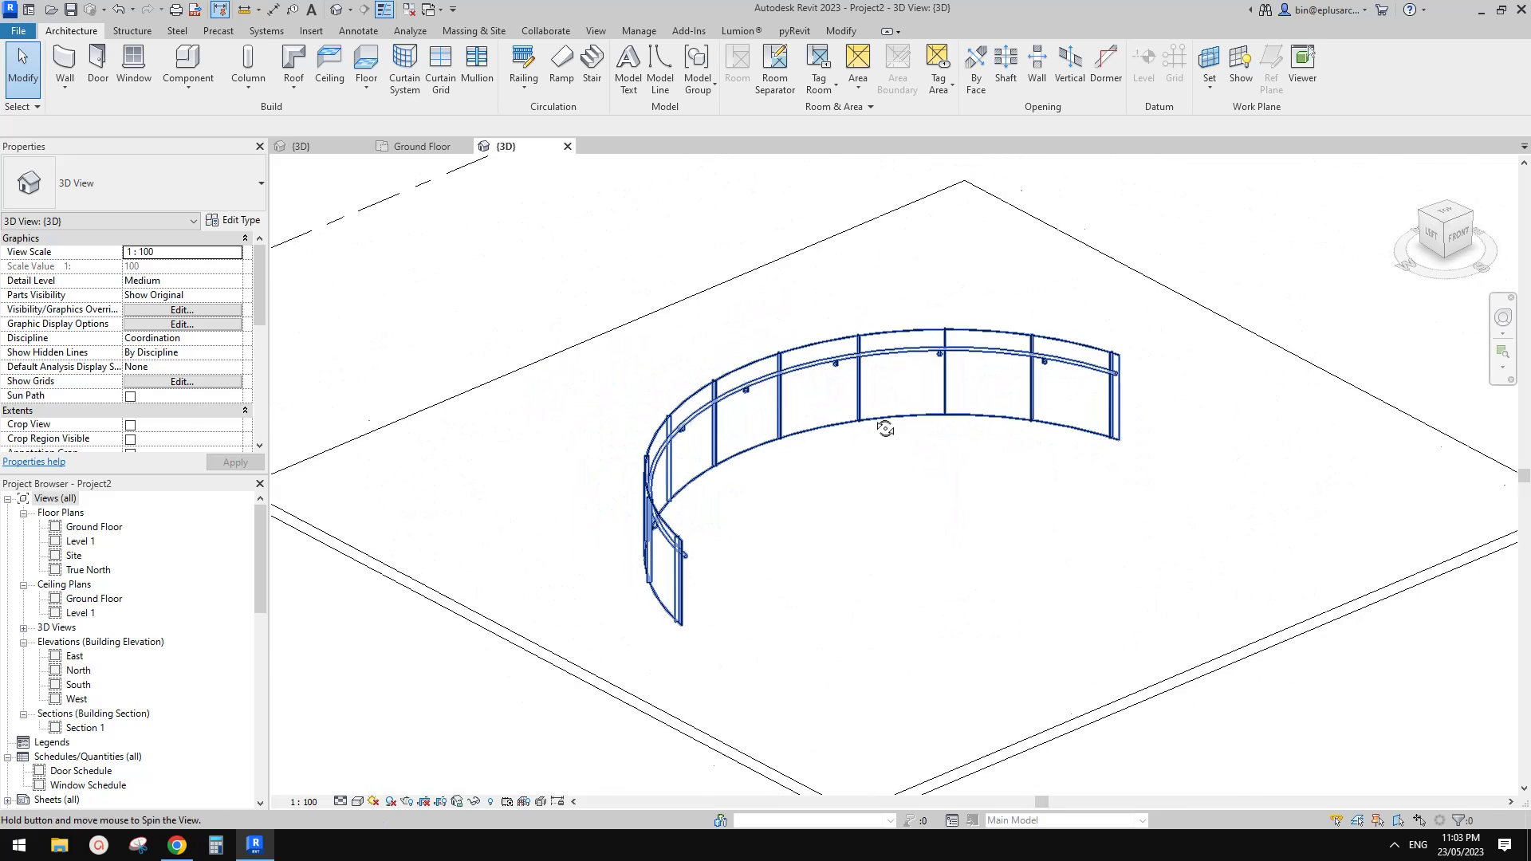
scroll(931, 377, up, 2)
click(935, 341)
shift+middle_drag(935, 340, 938, 401)
scroll(1038, 481, down, 2)
middle_drag(1043, 486, 968, 460)
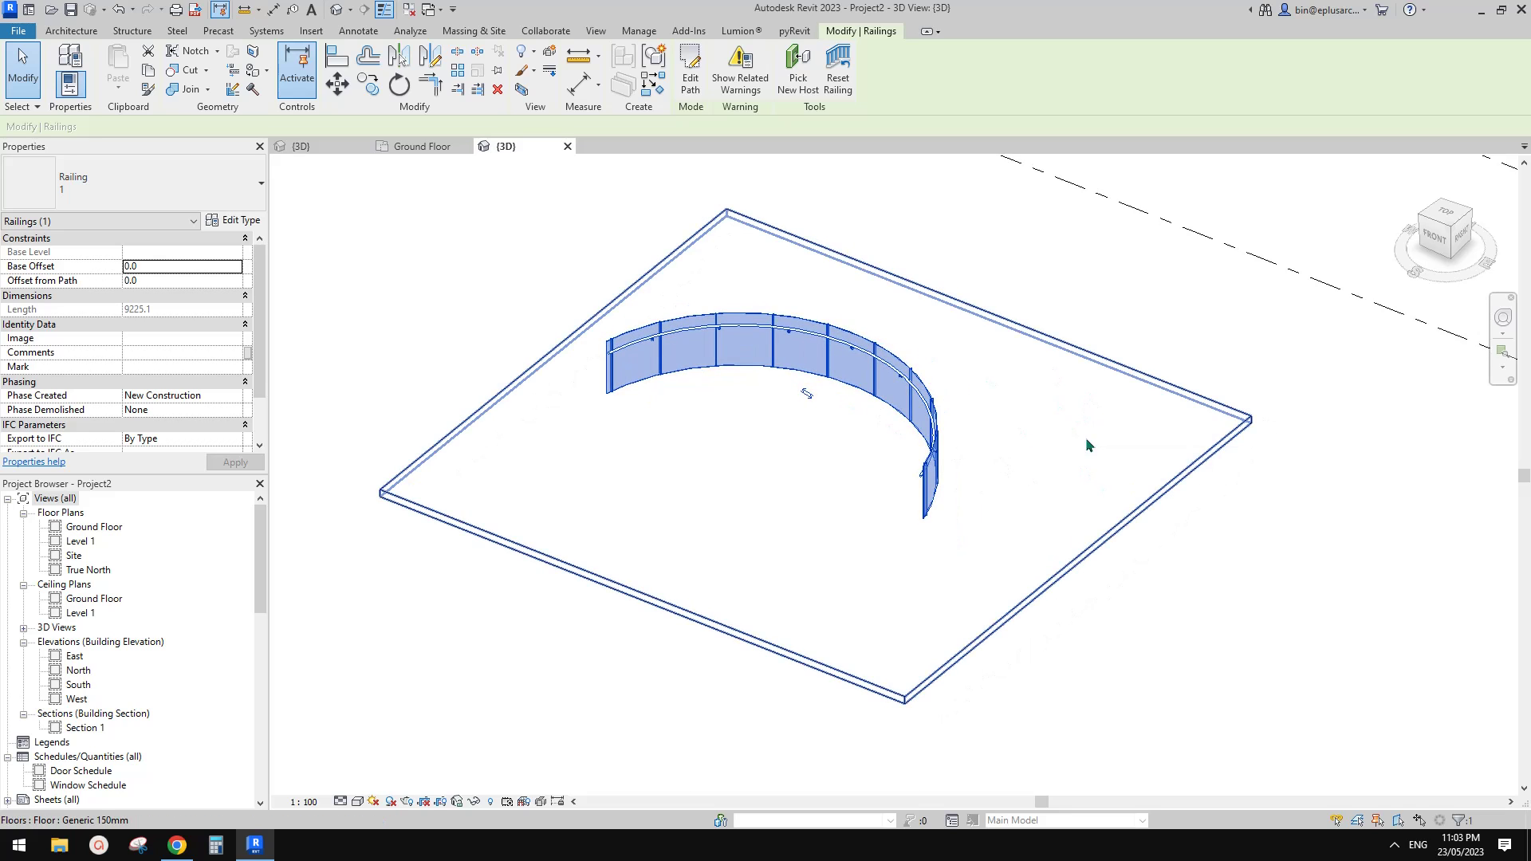
shift+middle_drag(1088, 444, 1028, 391)
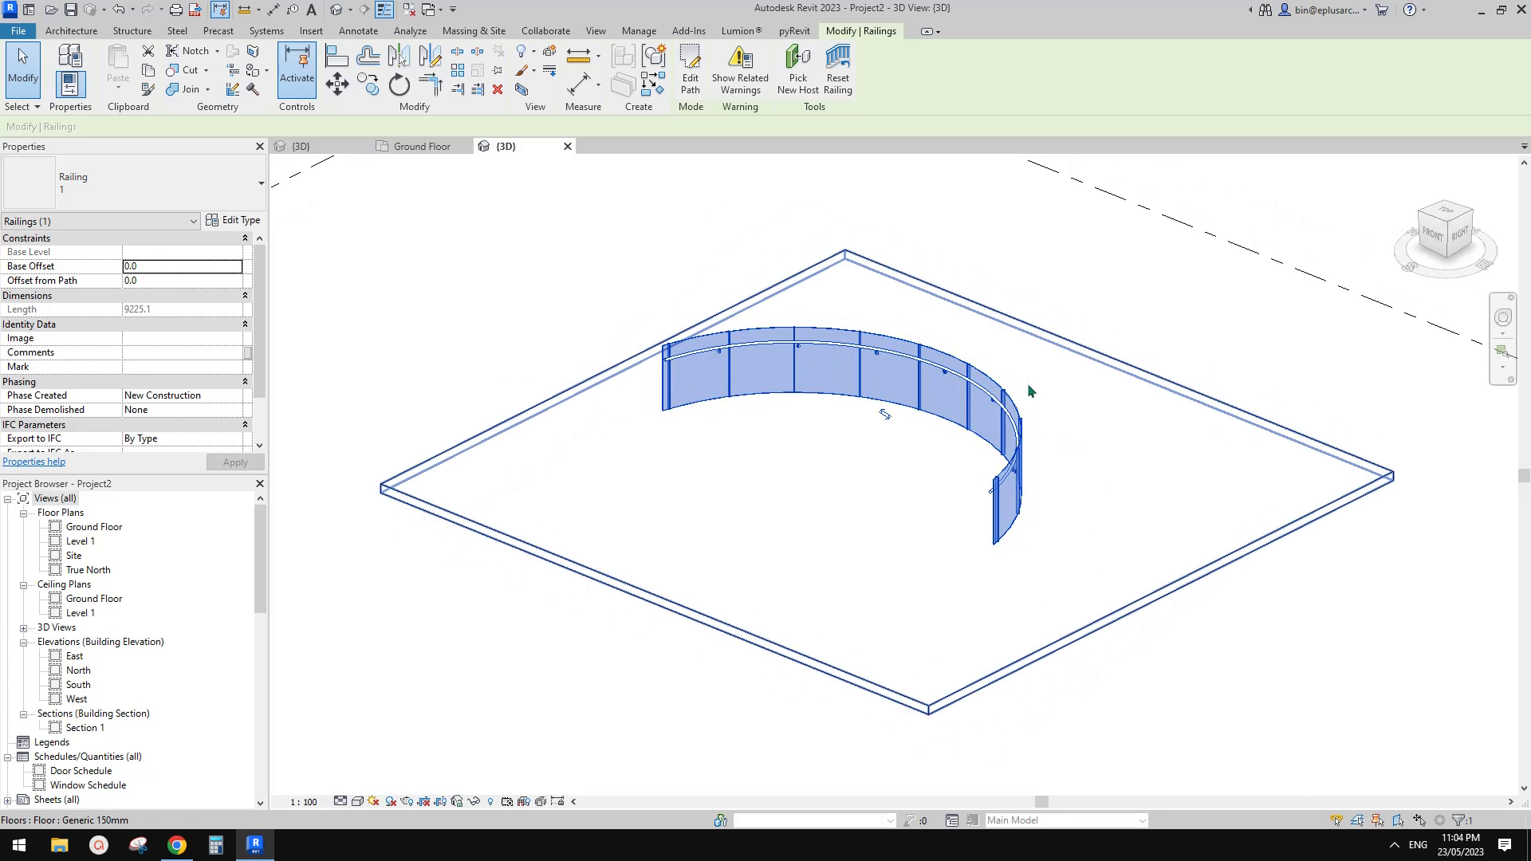
key(Escape)
scroll(674, 383, up, 3)
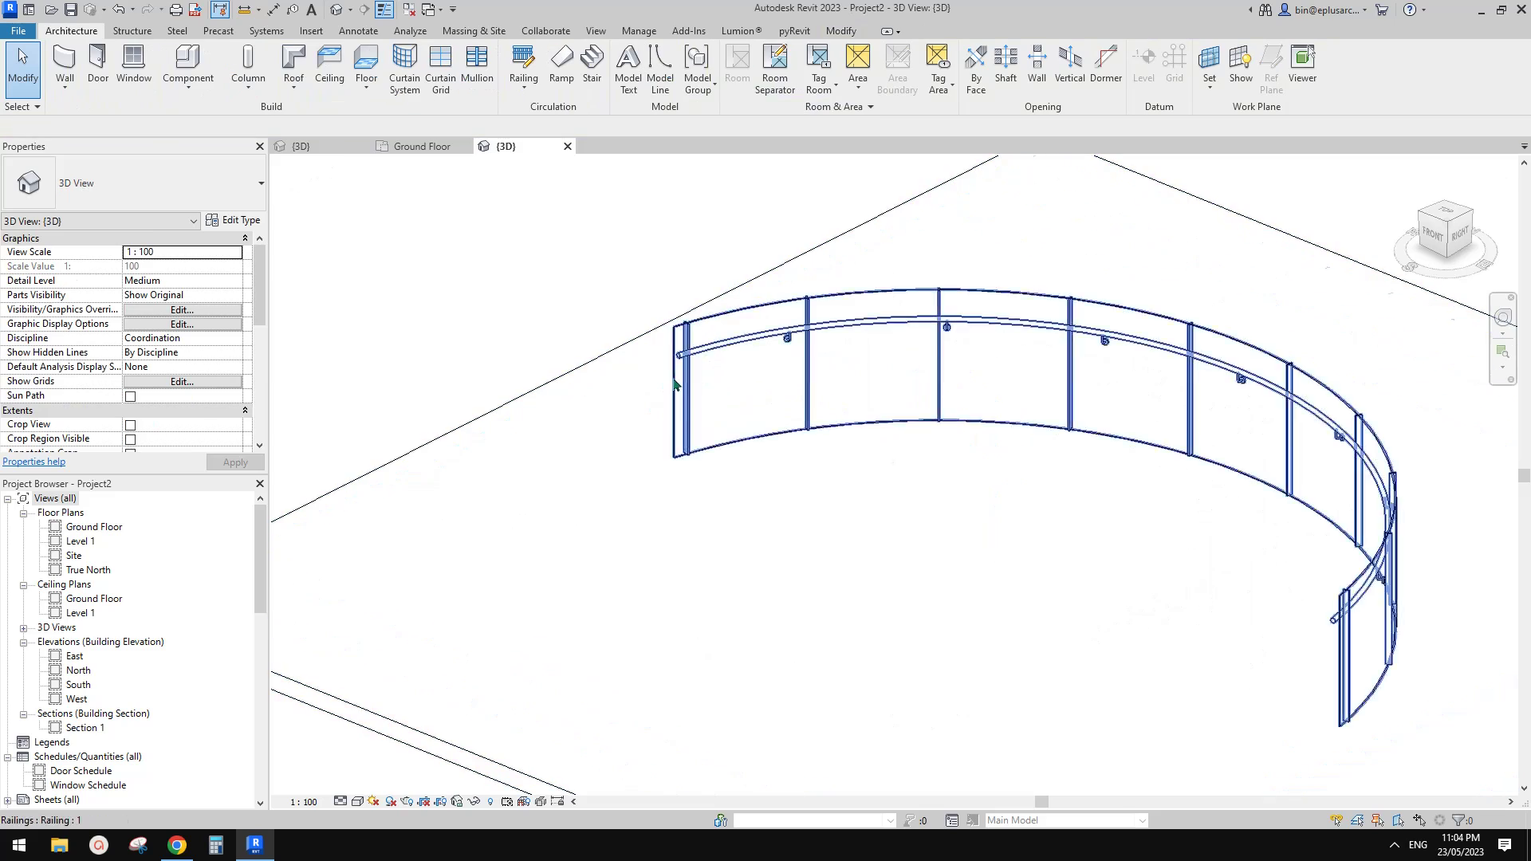
click(675, 388)
shift+middle_drag(1127, 456, 869, 485)
click(970, 561)
key(Escape)
- Examine the end post and the regular balusters close up, where they meet the glass panel and handrail
scroll(550, 341, up, 5)
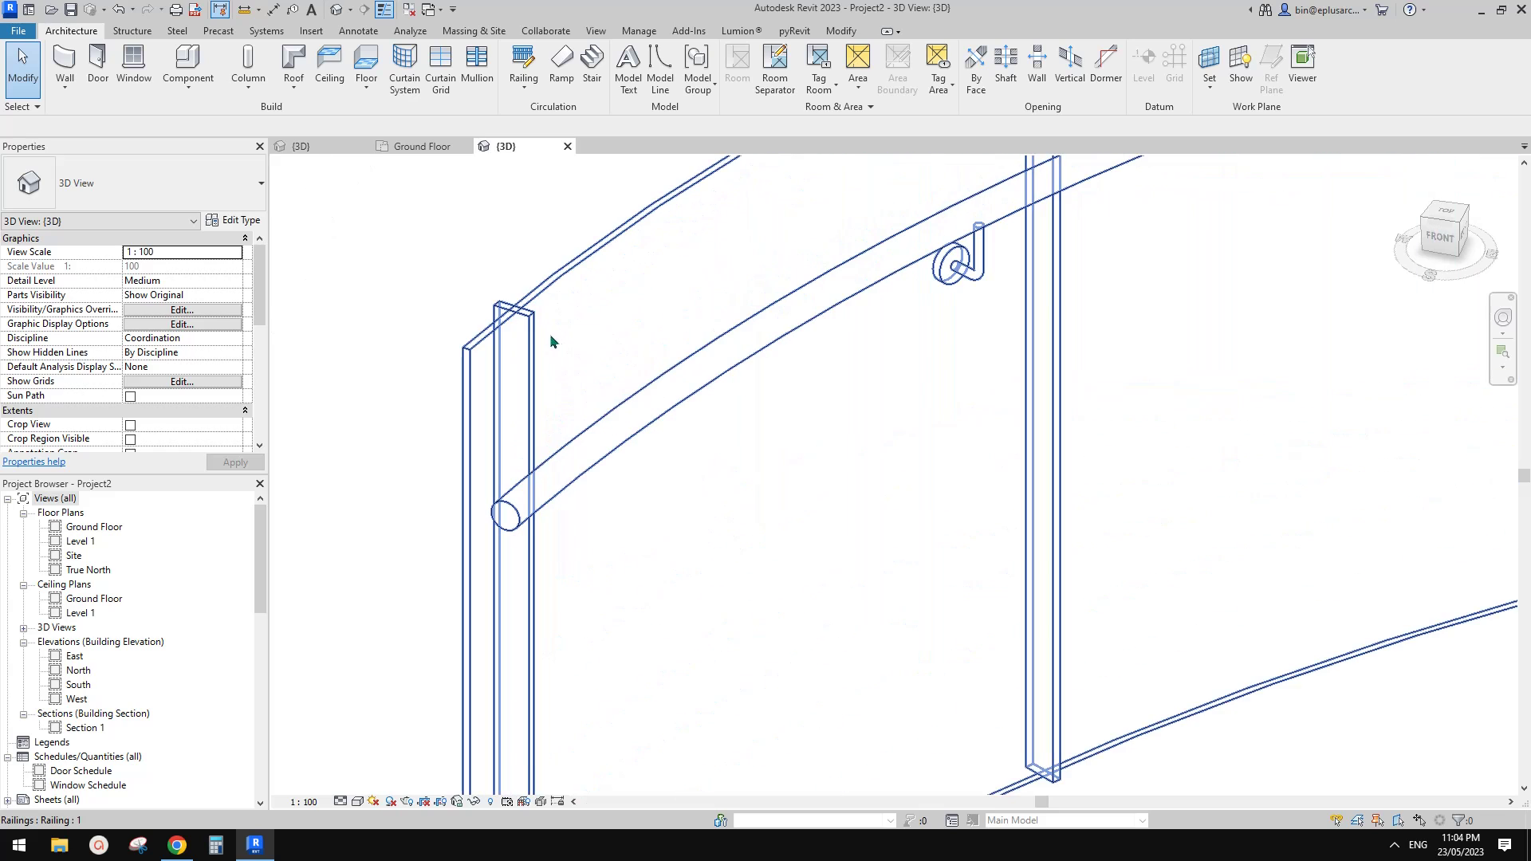
scroll(542, 331, down, 3)
middle_drag(834, 328, 675, 507)
scroll(619, 359, up, 2)
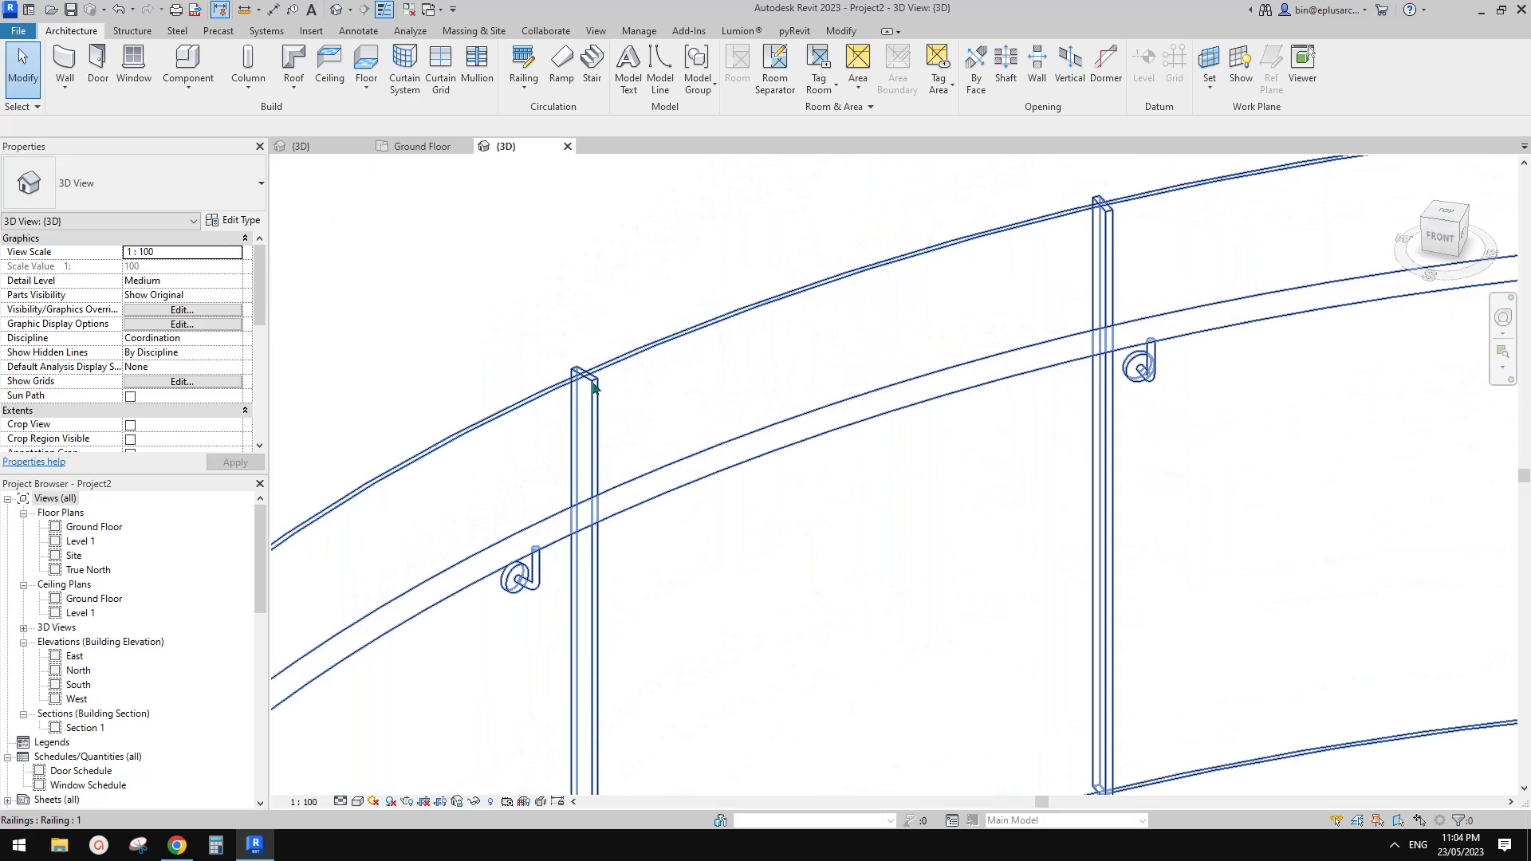
scroll(598, 387, down, 3)
shift+middle_drag(678, 405, 1116, 418)
scroll(1052, 403, down, 2)
middle_drag(703, 387, 1004, 439)
scroll(478, 503, up, 3)
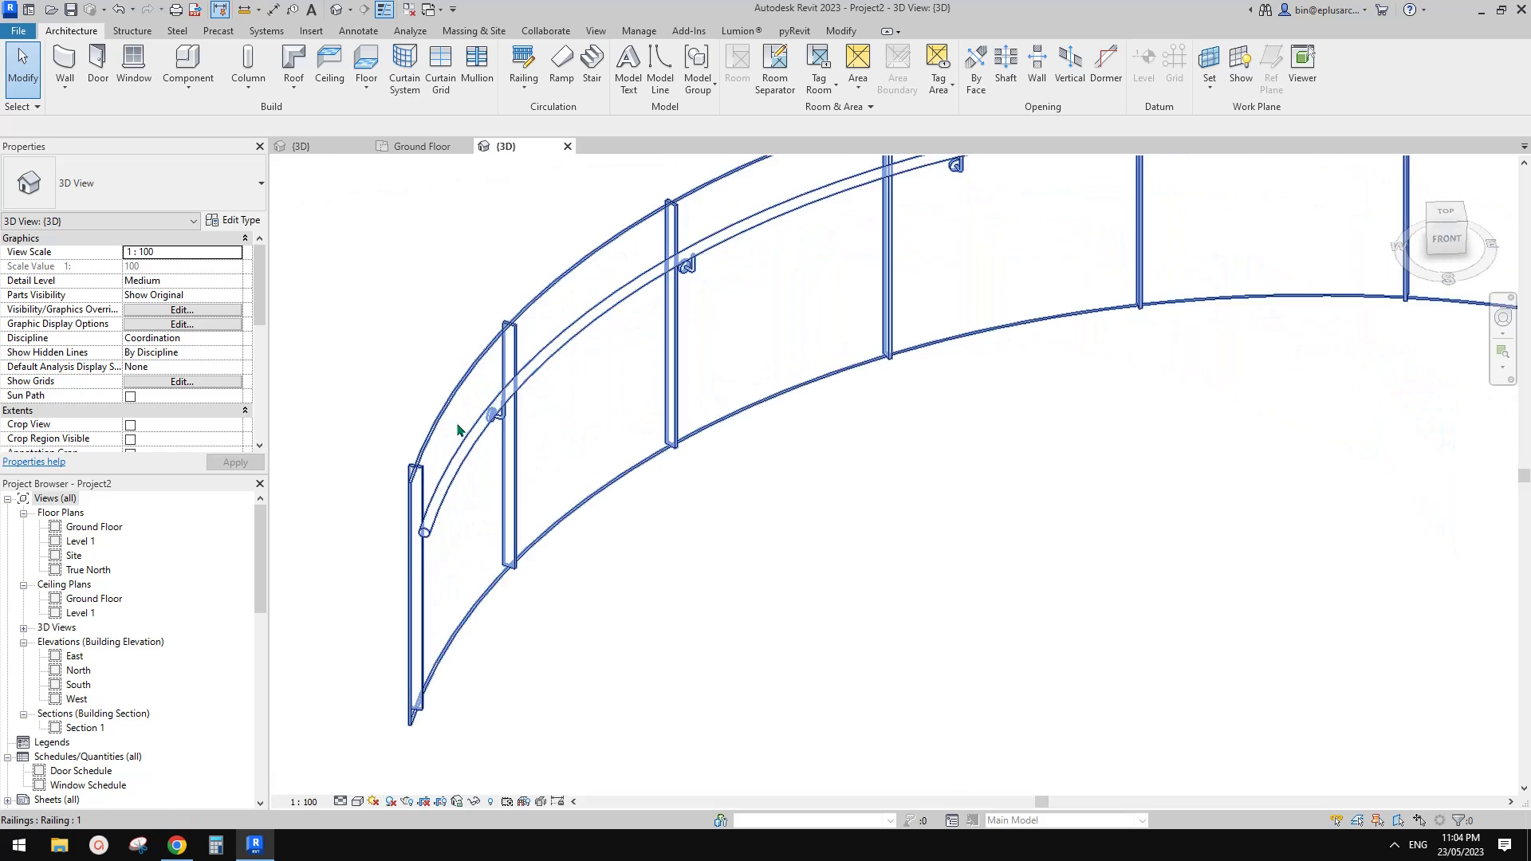
shift+middle_drag(458, 431, 382, 467)
middle_drag(383, 466, 449, 468)
scroll(548, 231, up, 3)
click(566, 194)
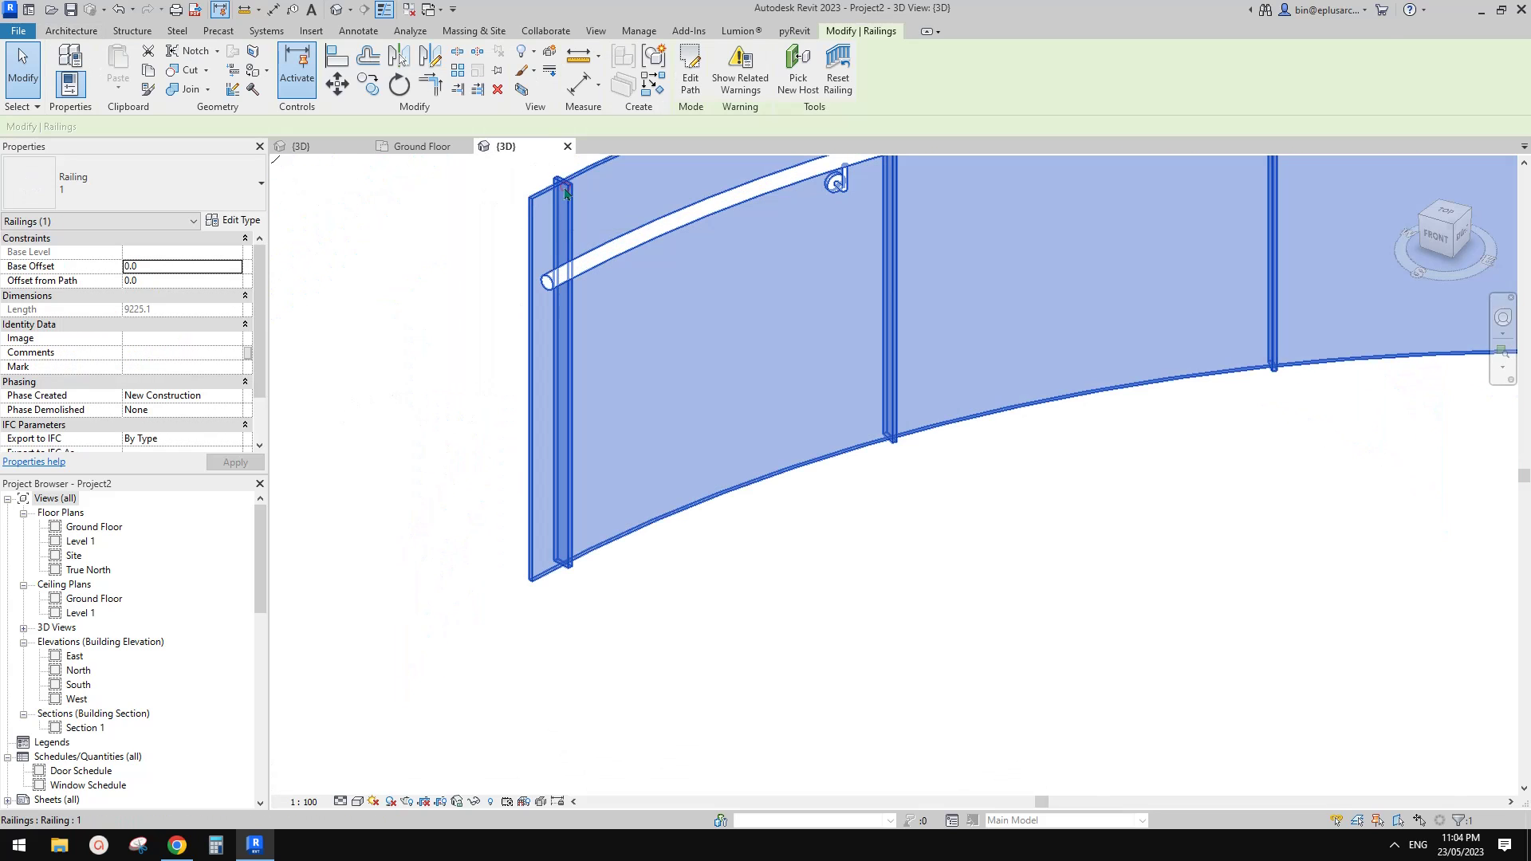
middle_drag(518, 263, 481, 344)
scroll(526, 284, down, 1)
key(Escape)
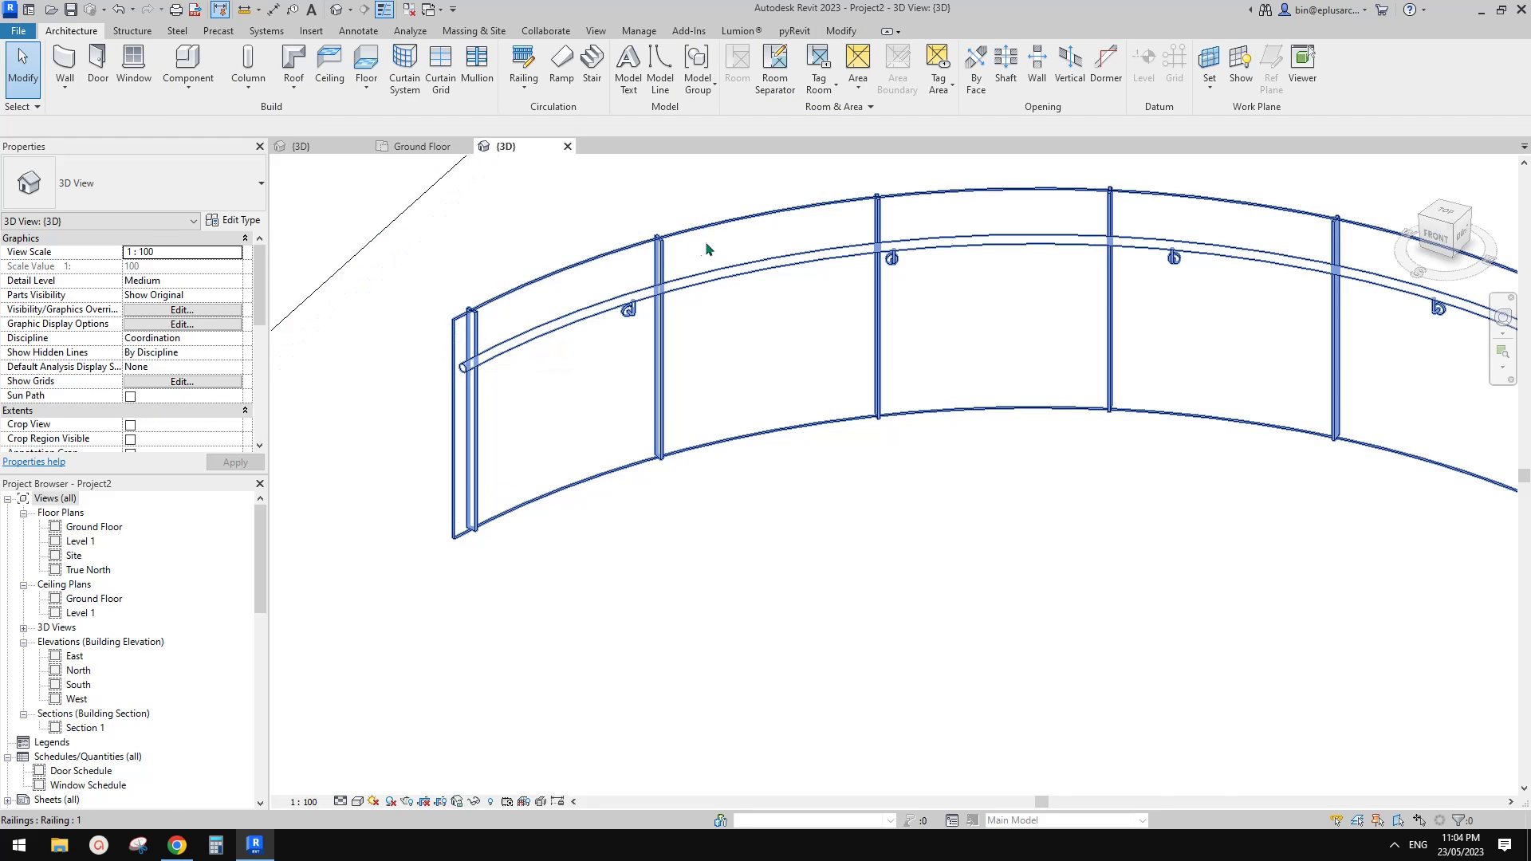
- In the railing type's baluster placement, set the start post and end post families to None
click(489, 341)
click(227, 220)
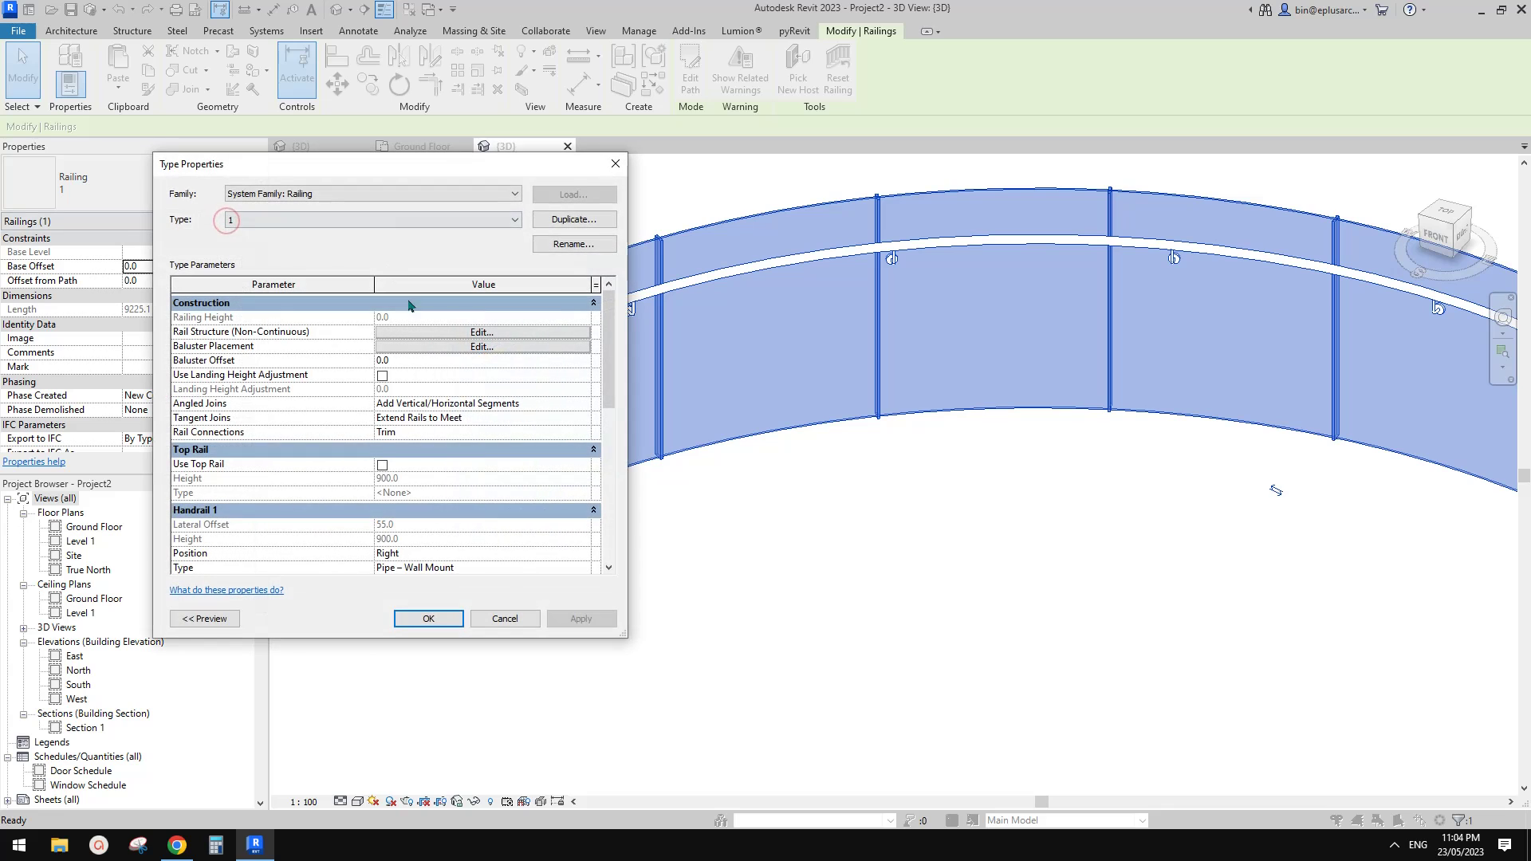
click(452, 346)
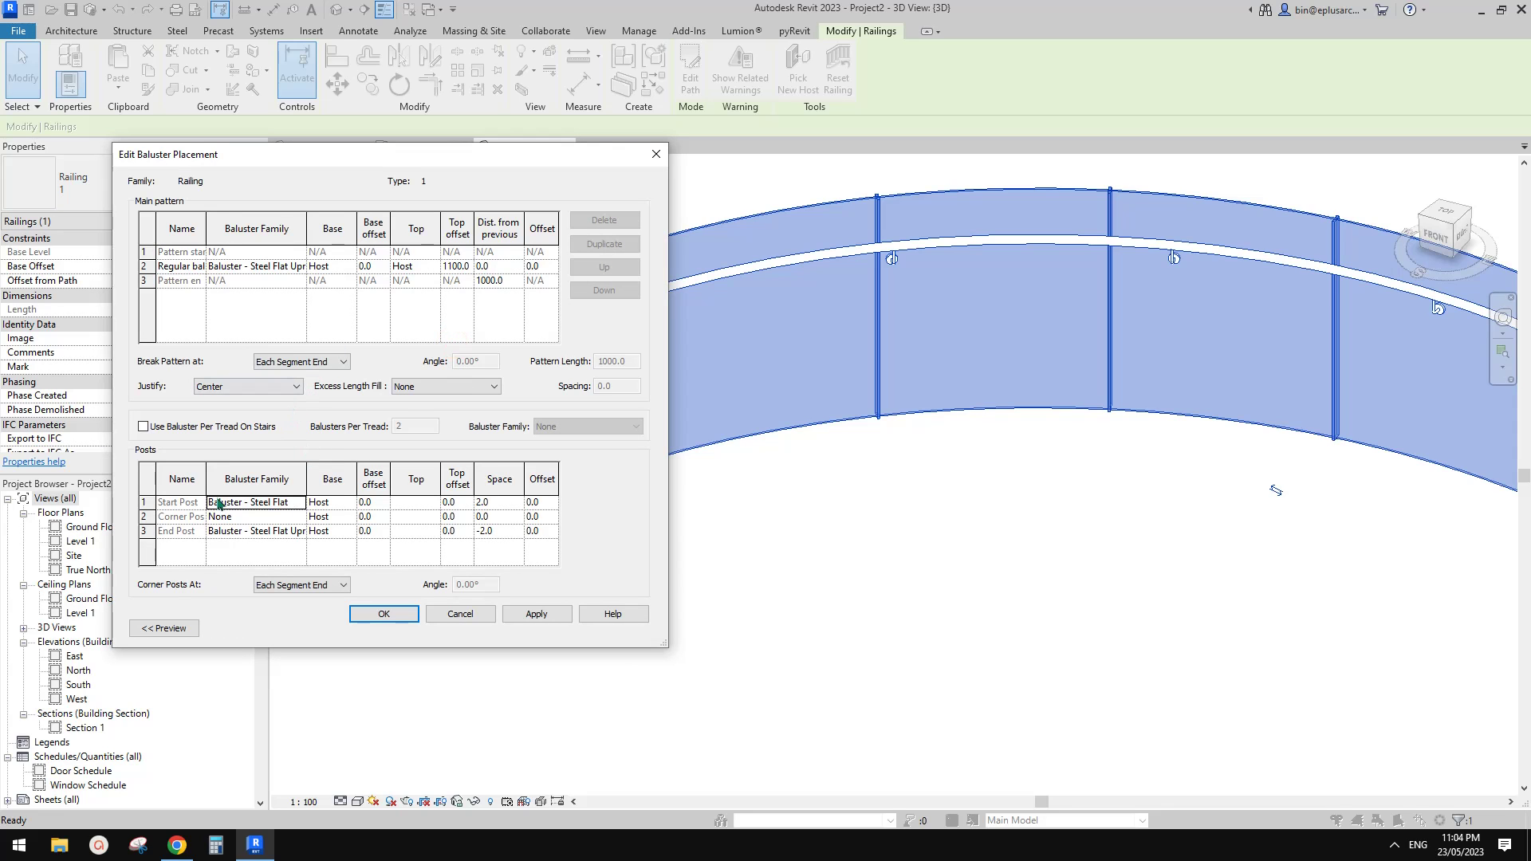
click(298, 503)
click(222, 517)
click(298, 531)
click(228, 545)
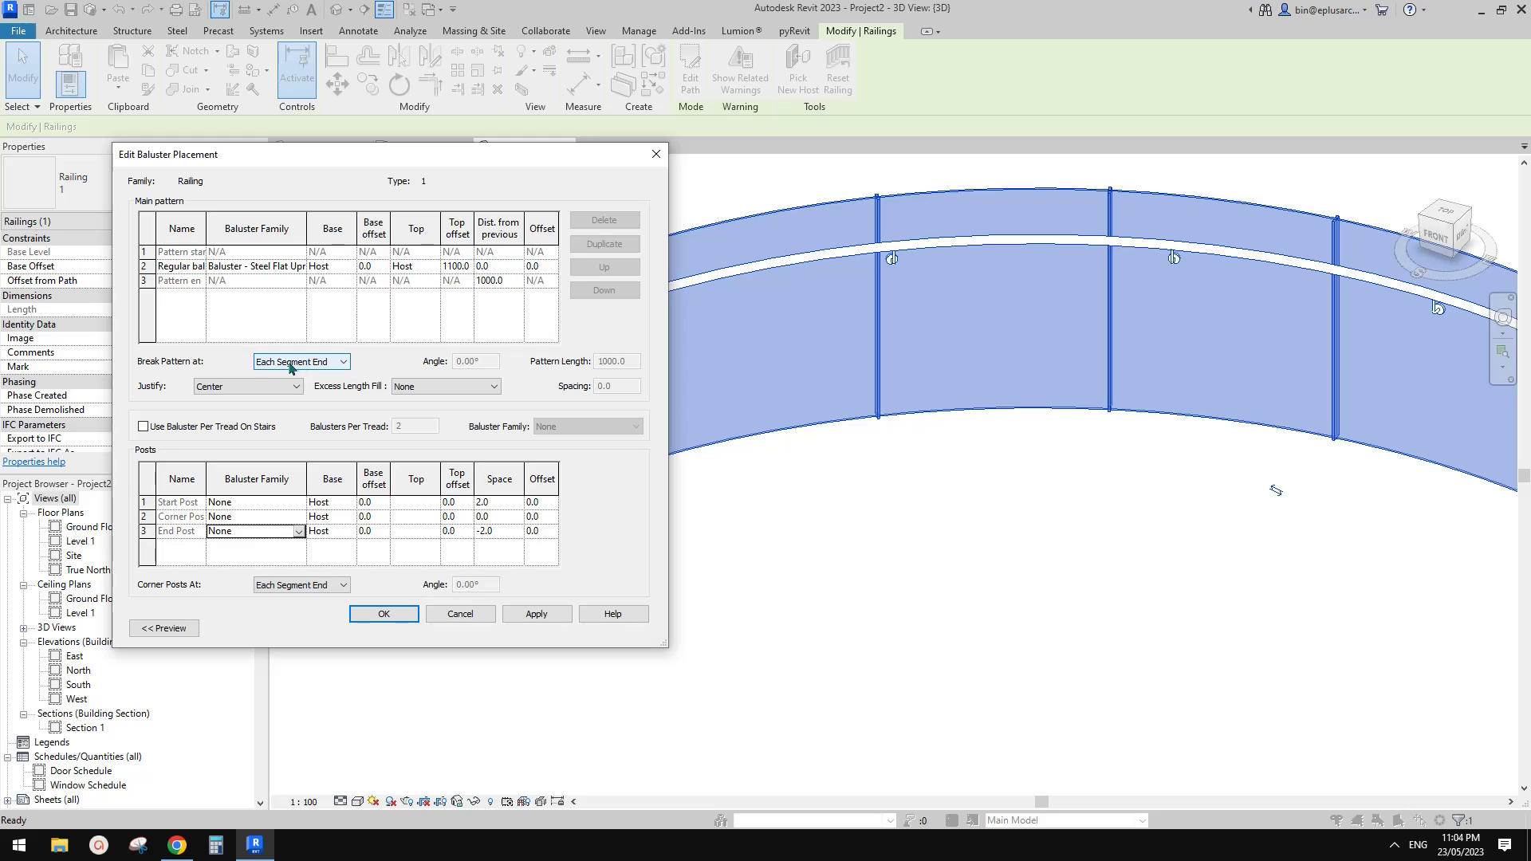
- Justify the main baluster pattern with Spread Pattern To Fit and accept the railing type changes
click(278, 388)
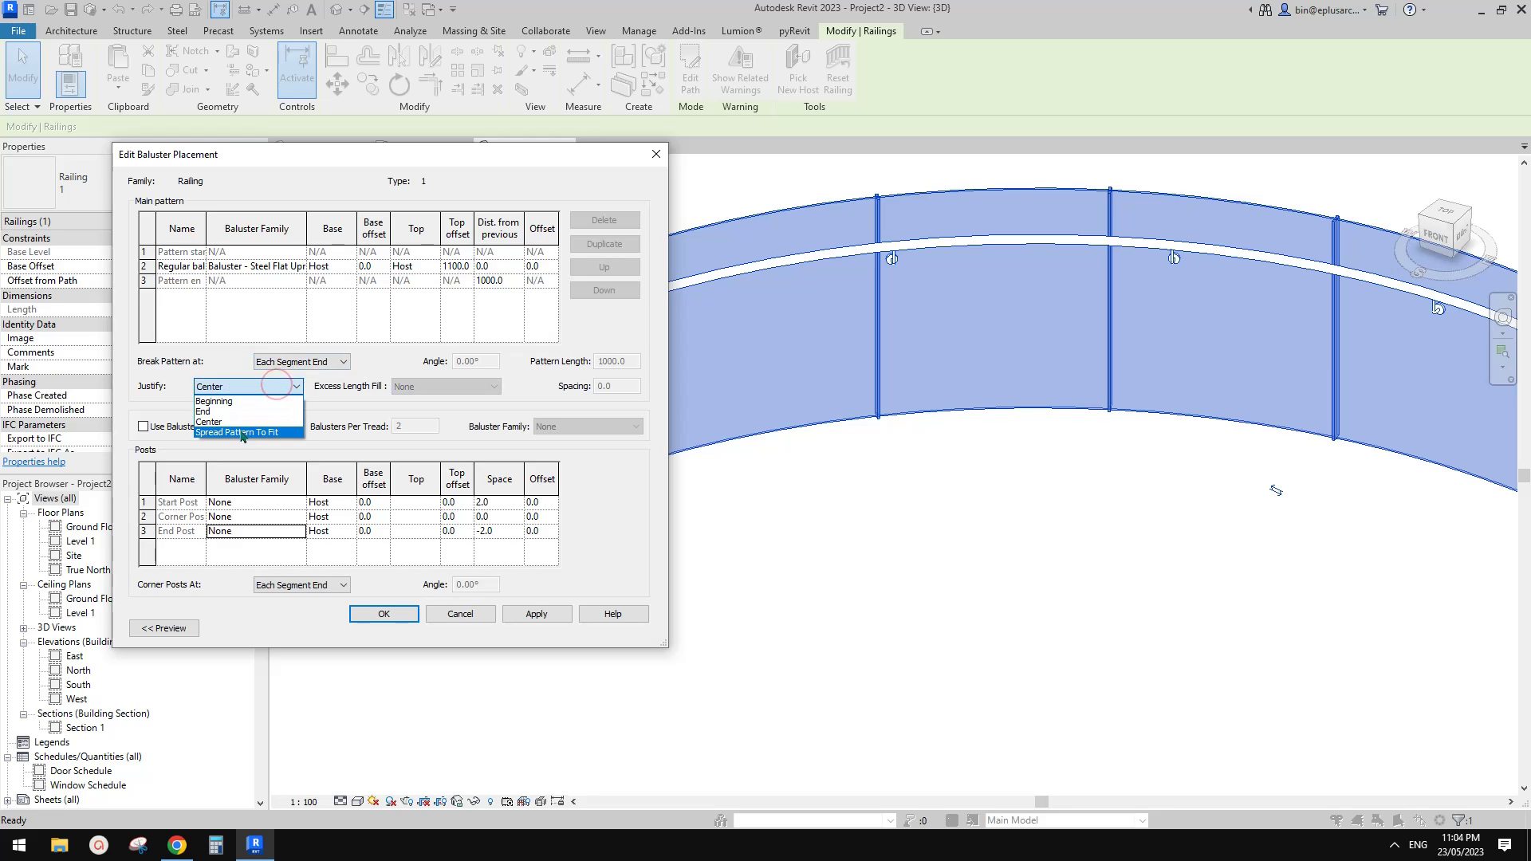
click(253, 433)
click(409, 621)
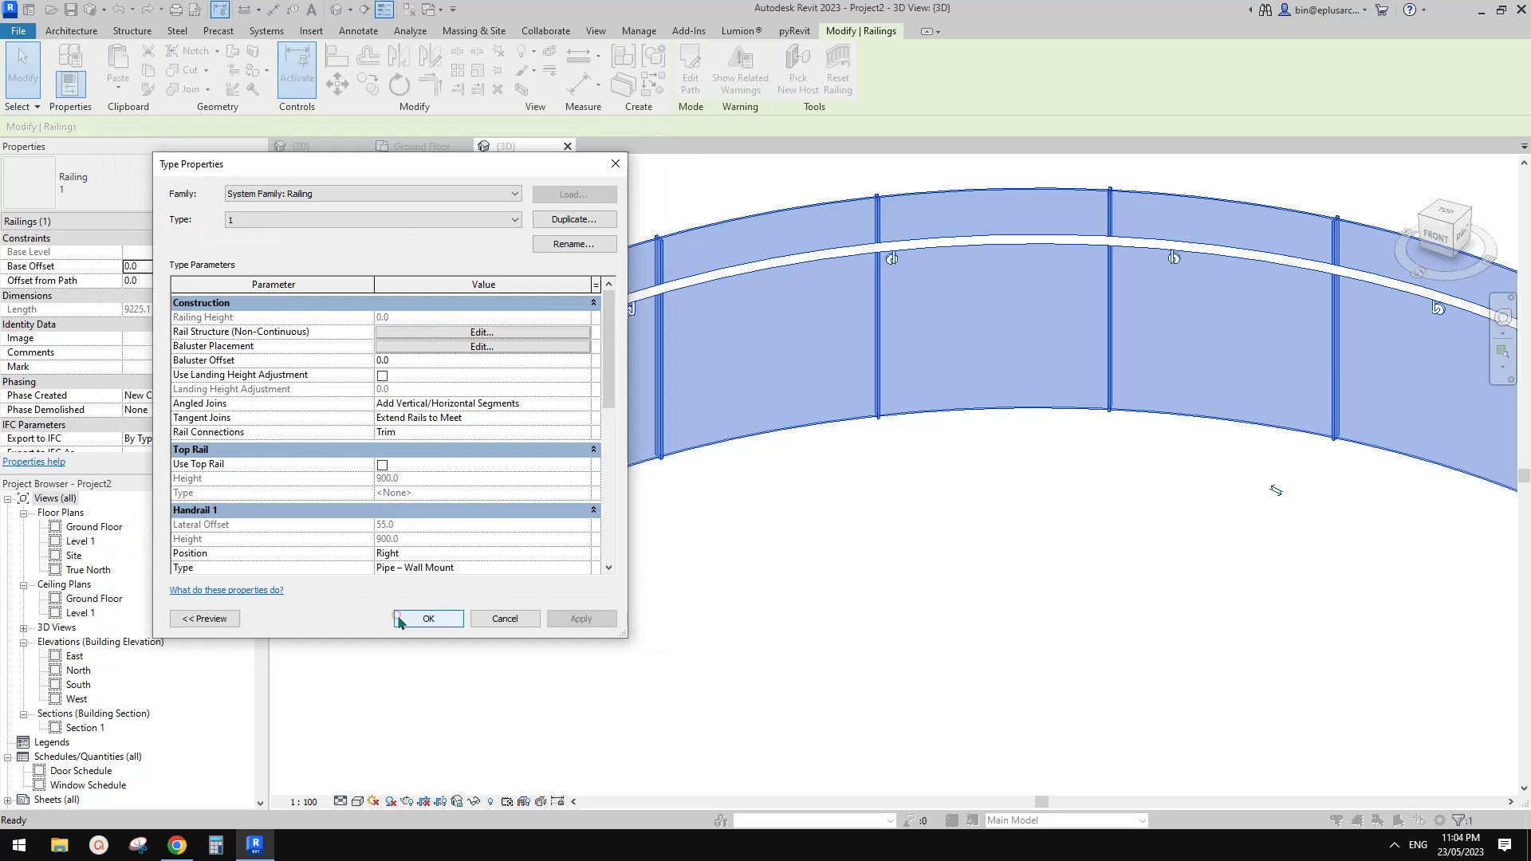
click(436, 613)
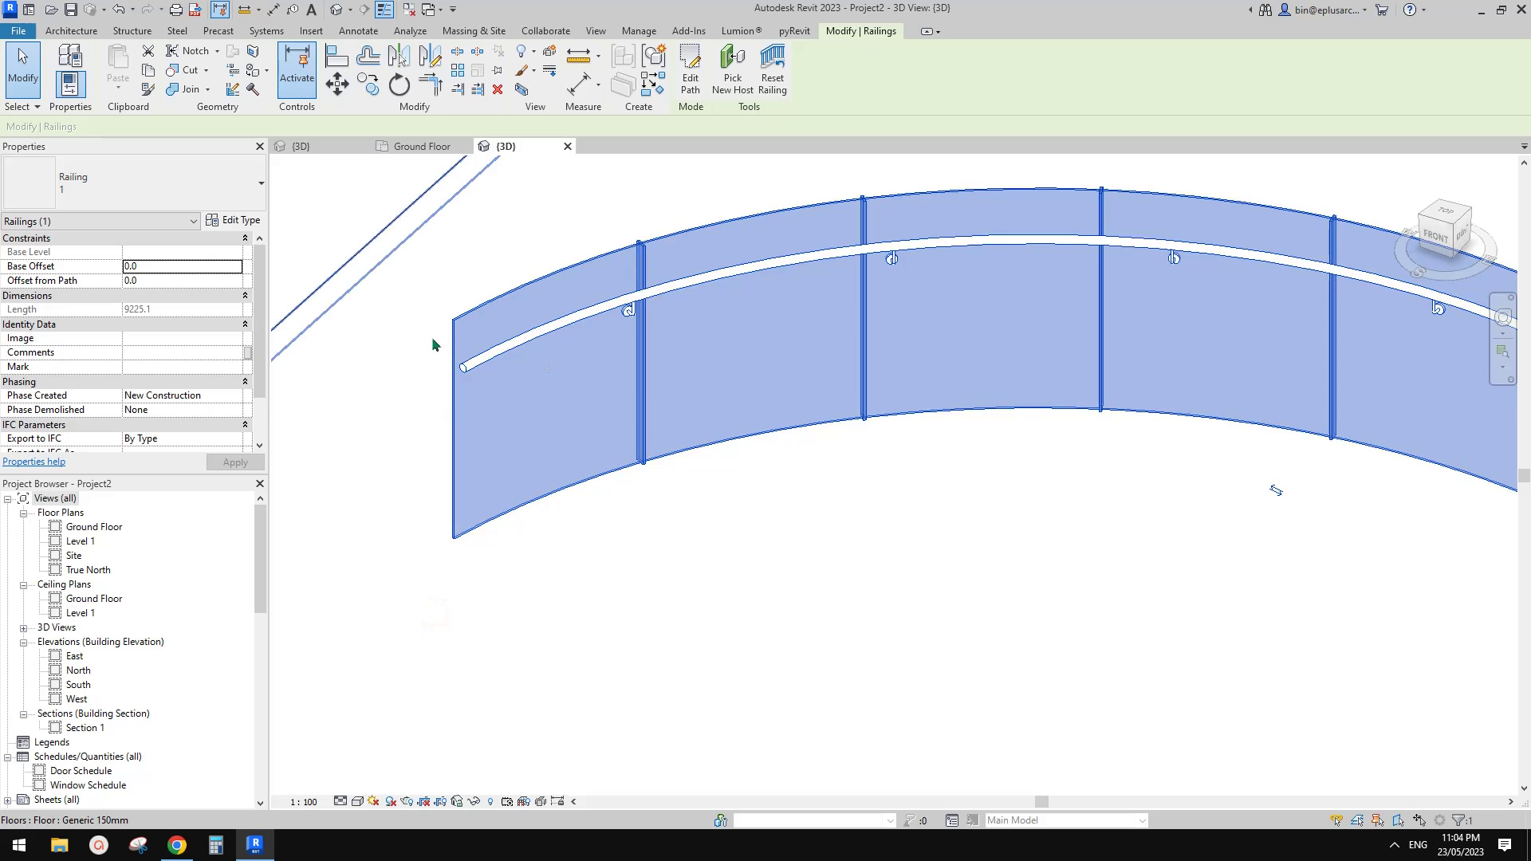
- Examine the spacing of the balusters and how they intersect the curved glass and handrail
shift+middle_drag(433, 341, 487, 296)
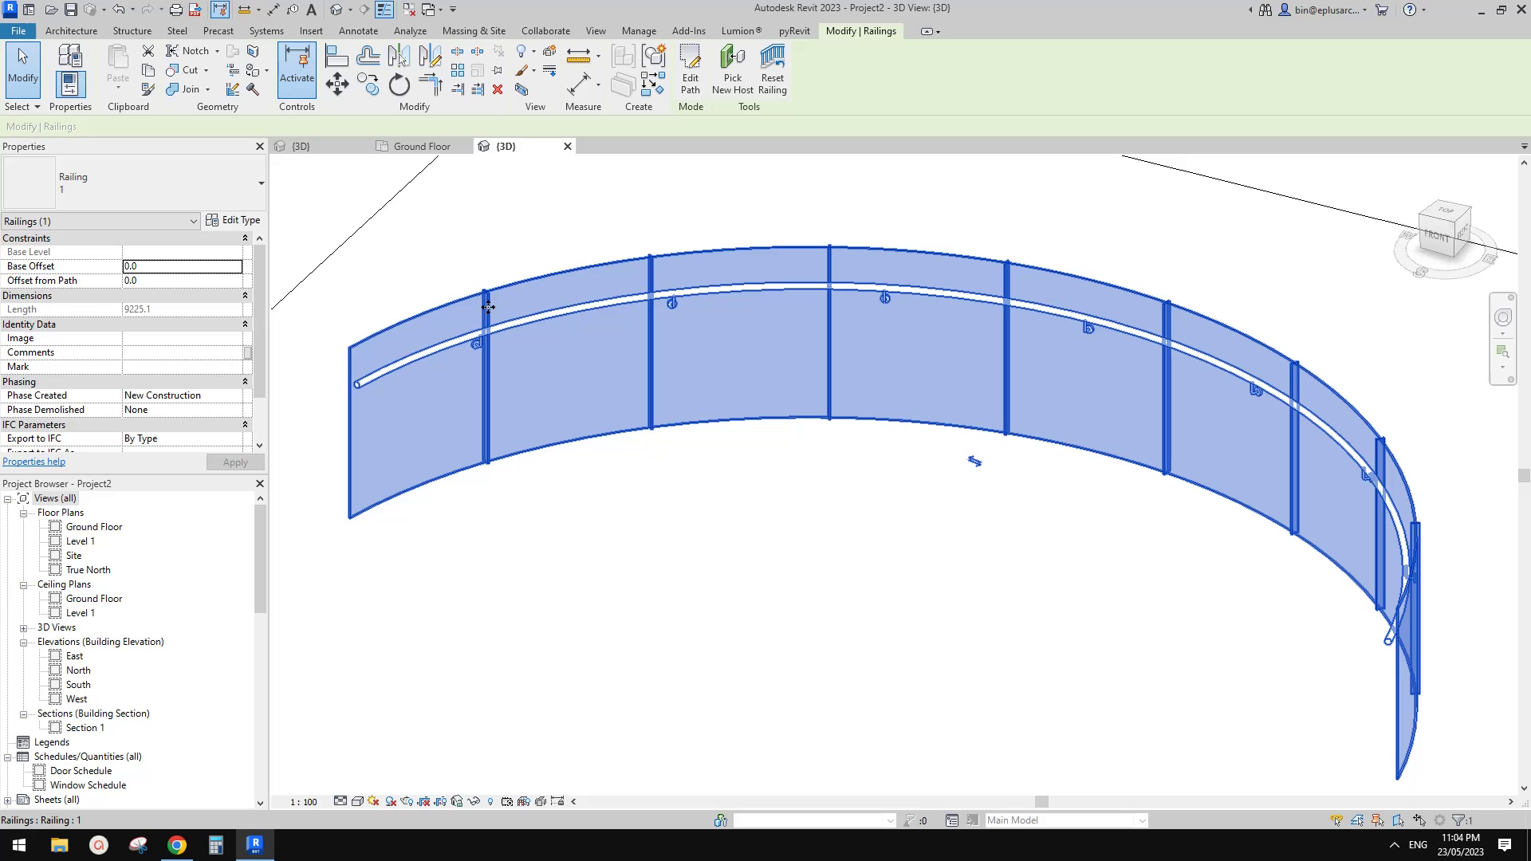
scroll(490, 306, up, 6)
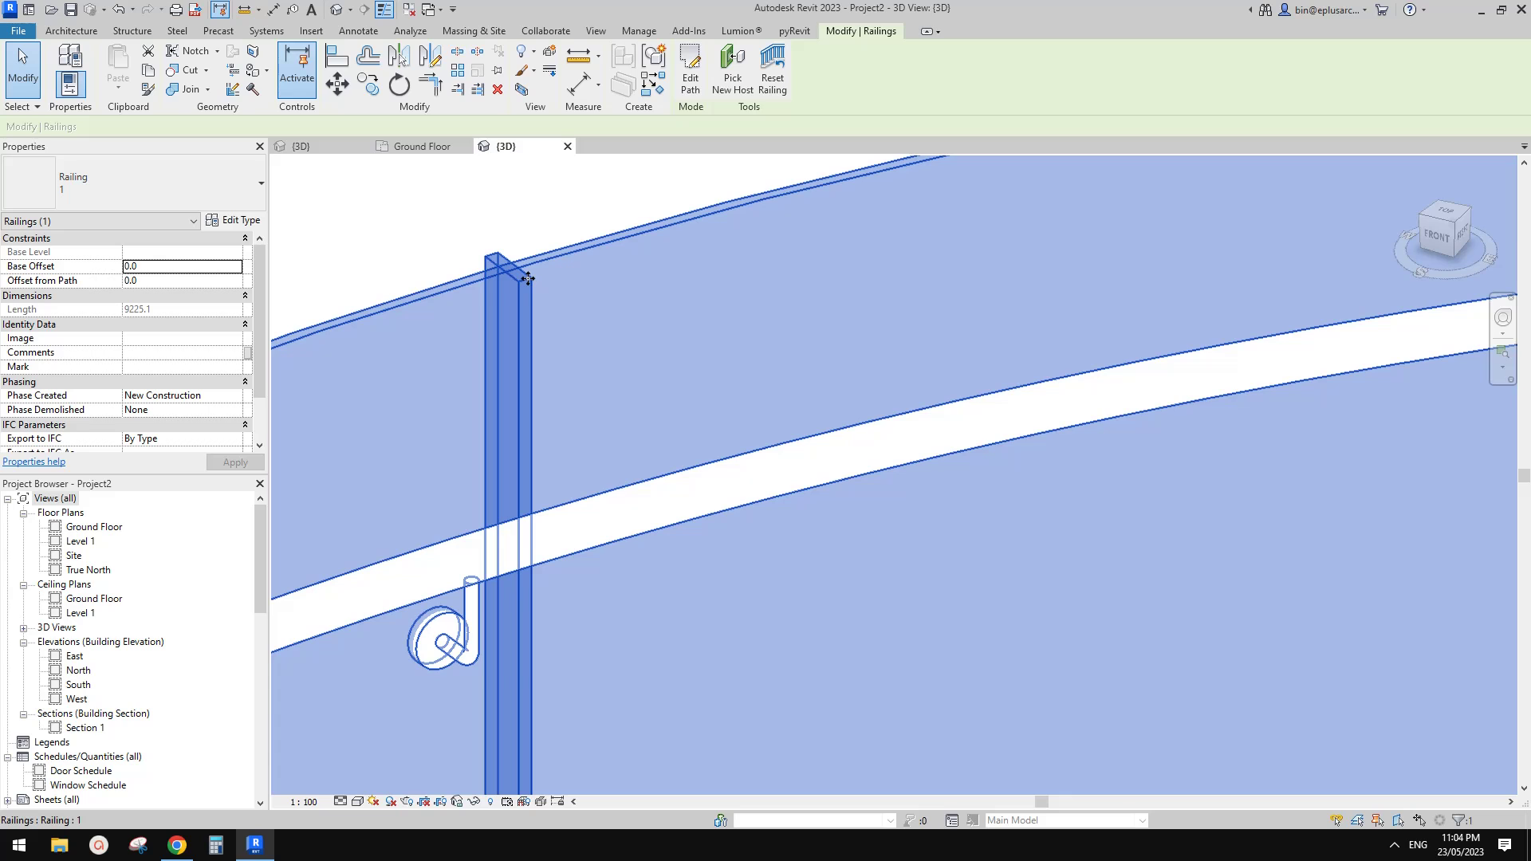
mouse_move(527, 279)
shift+middle_down()
mouse_move(562, 307)
mouse_move(527, 295)
shift+middle_up()
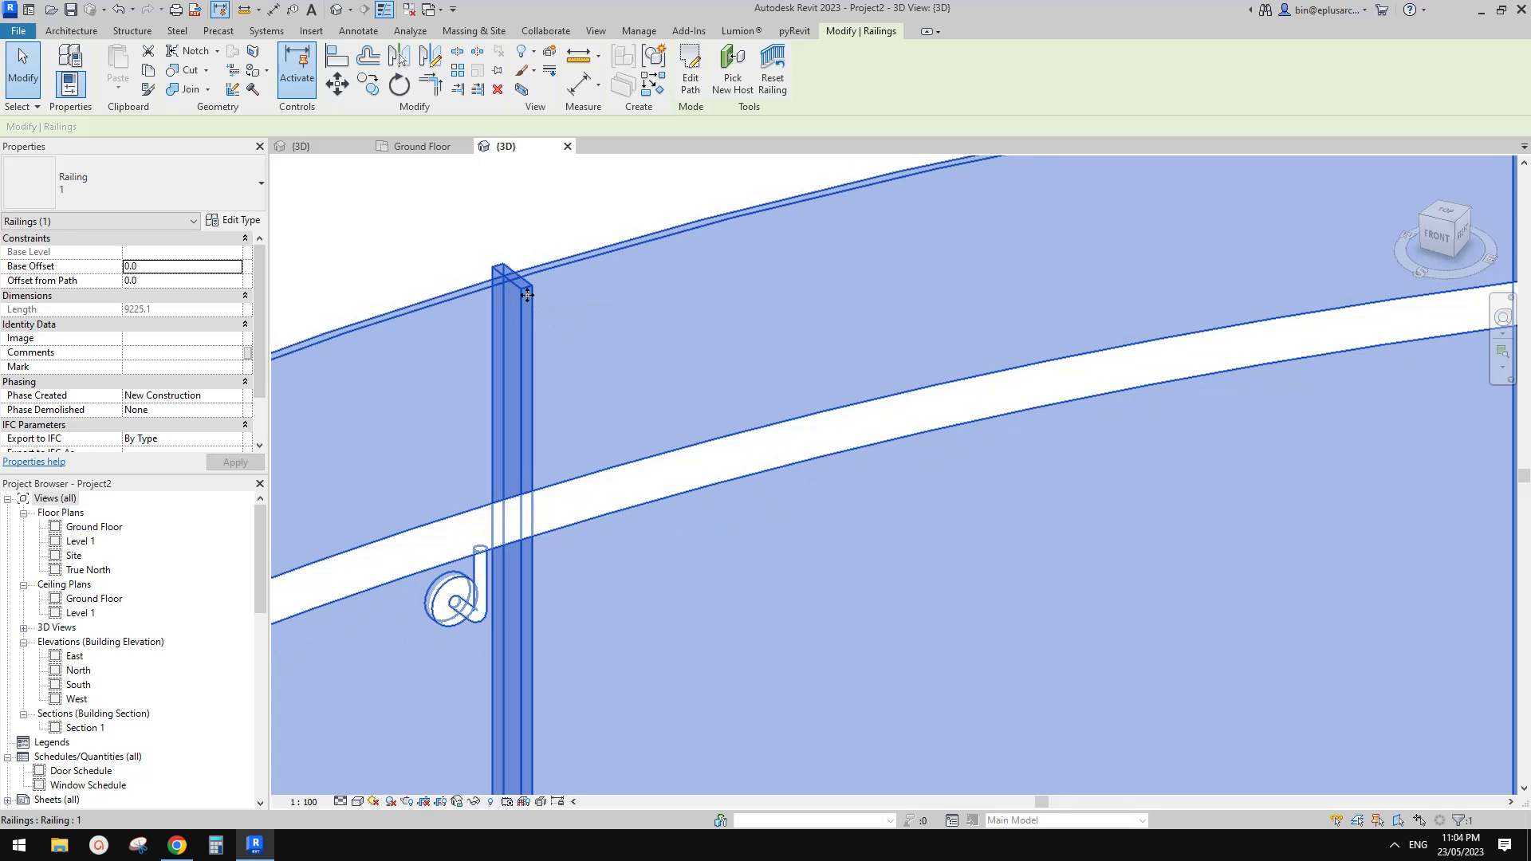
scroll(583, 364, down, 3)
middle_drag(583, 363, 611, 260)
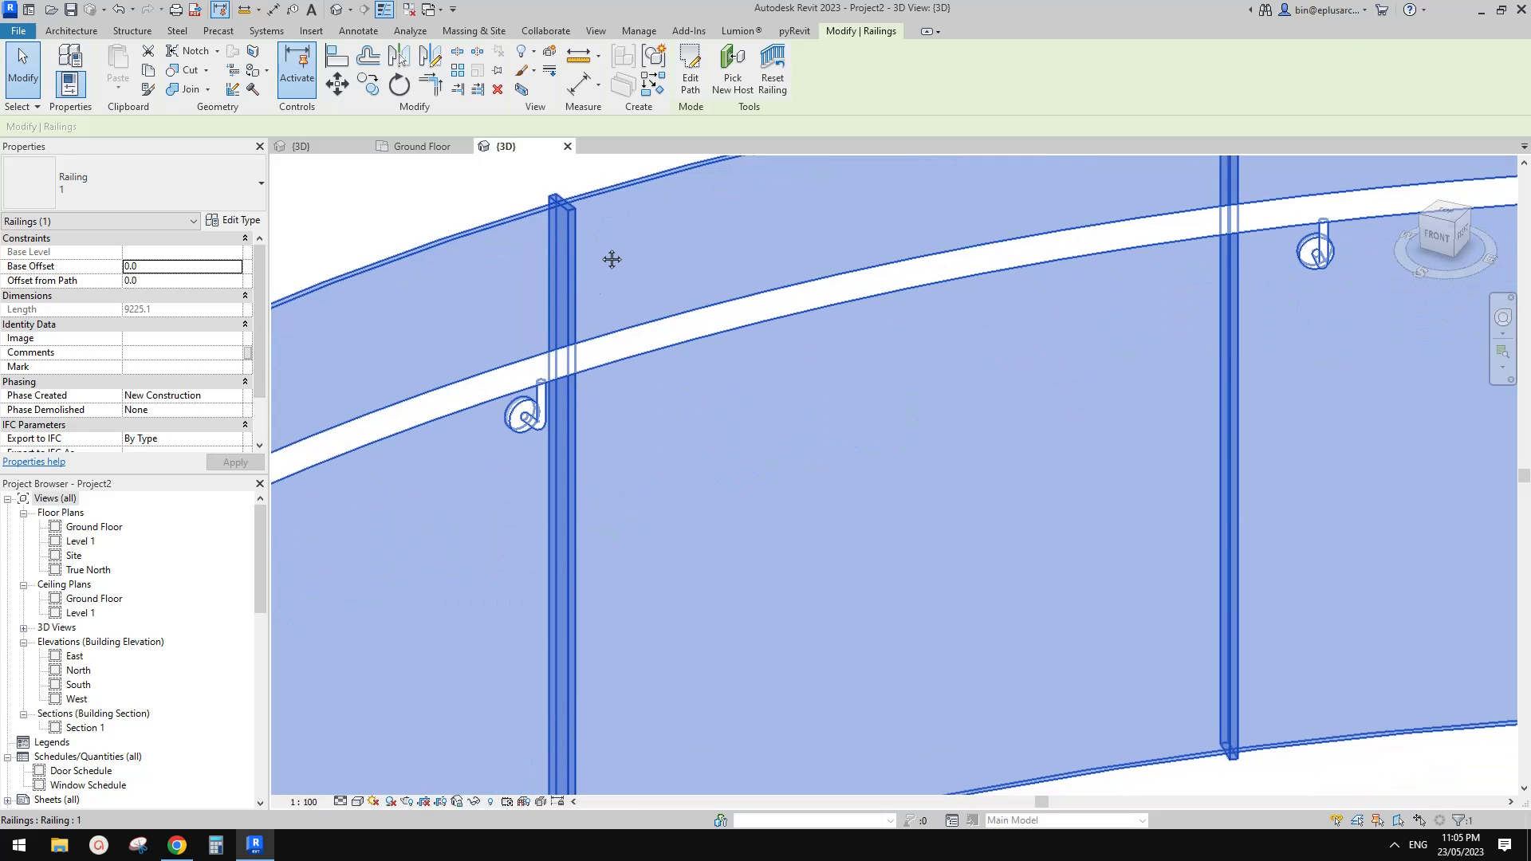
key(Escape)
scroll(540, 344, down, 1)
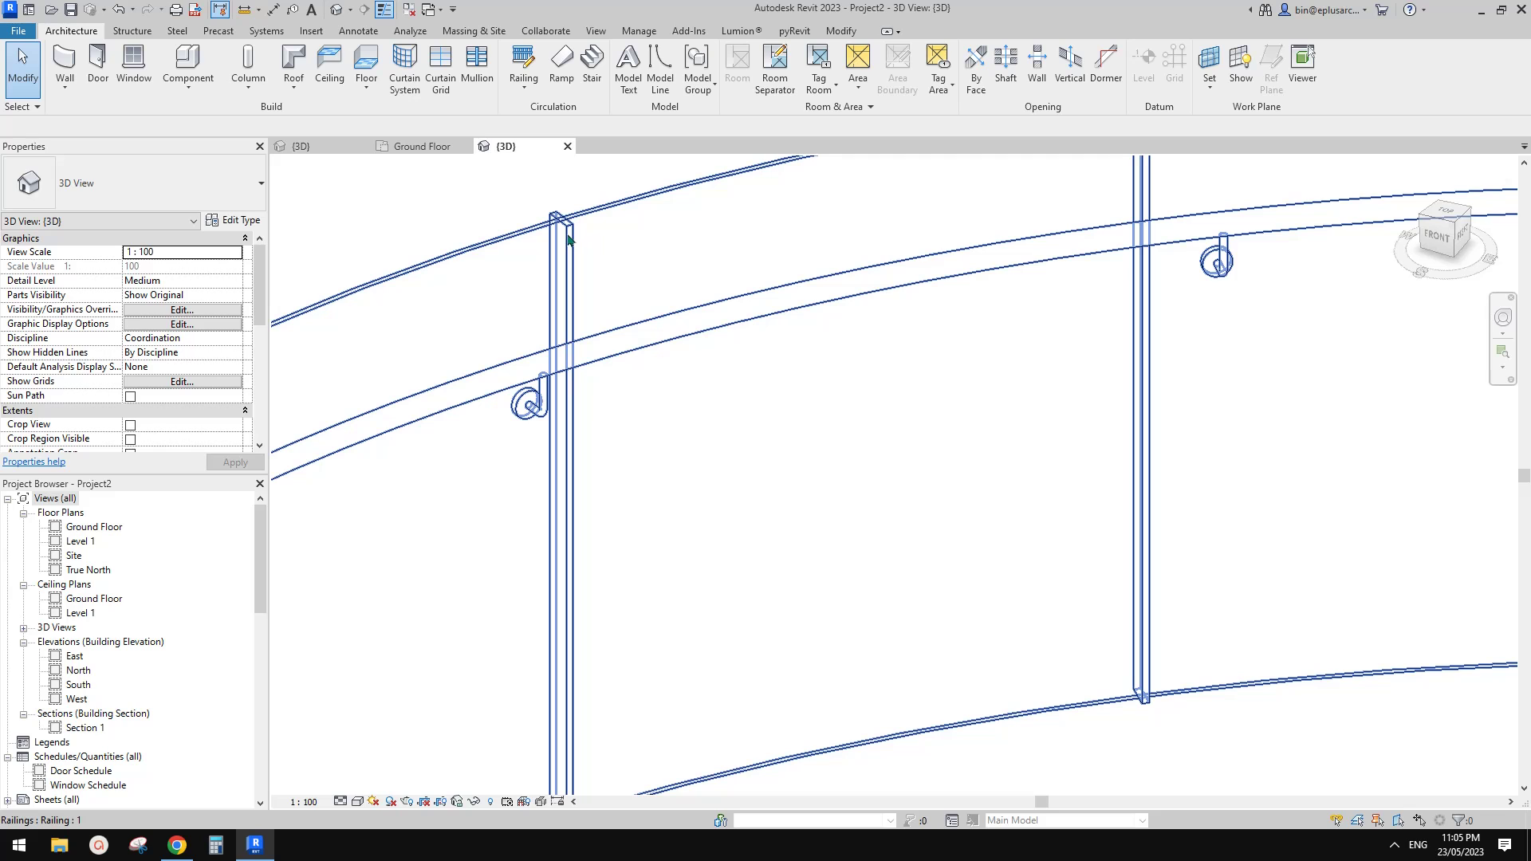
- Check which baluster family the railing type's main pattern uses, and close the dialogs without changes
click(539, 275)
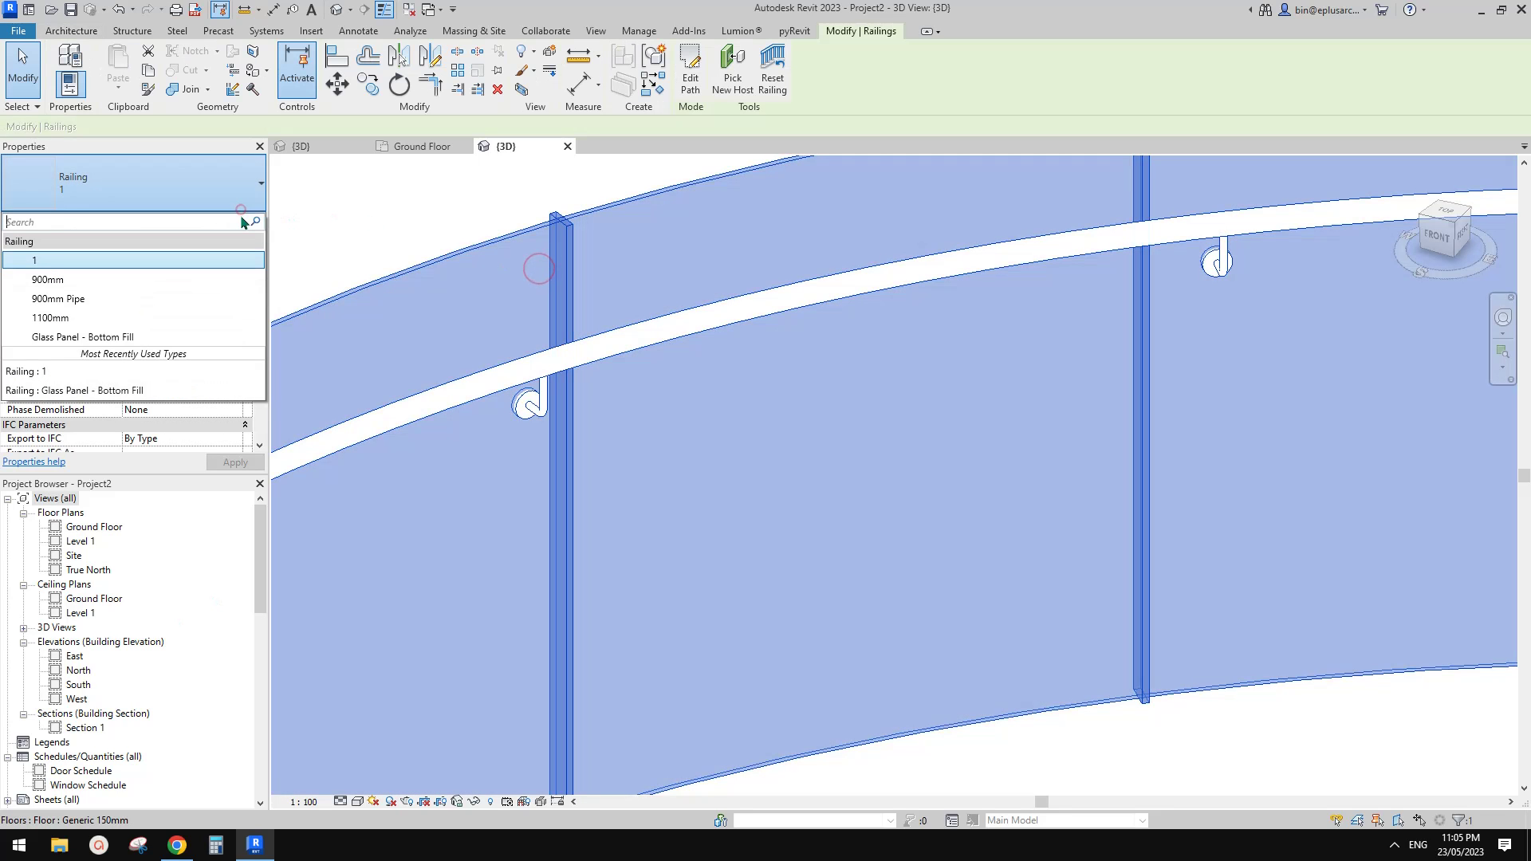
click(236, 221)
click(483, 346)
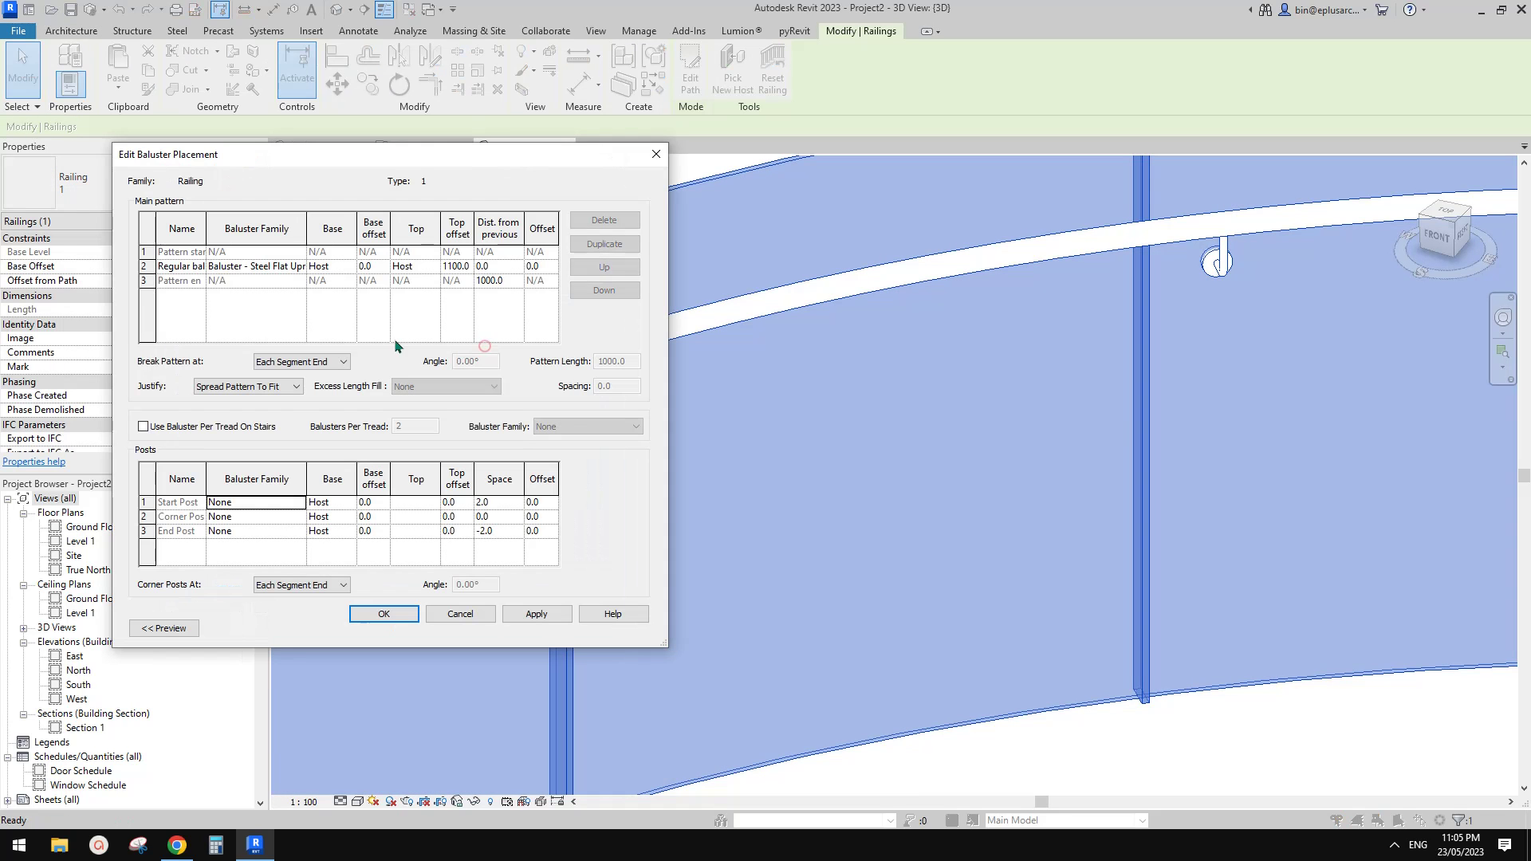
click(288, 270)
click(656, 154)
key(Escape)
key(Escape)
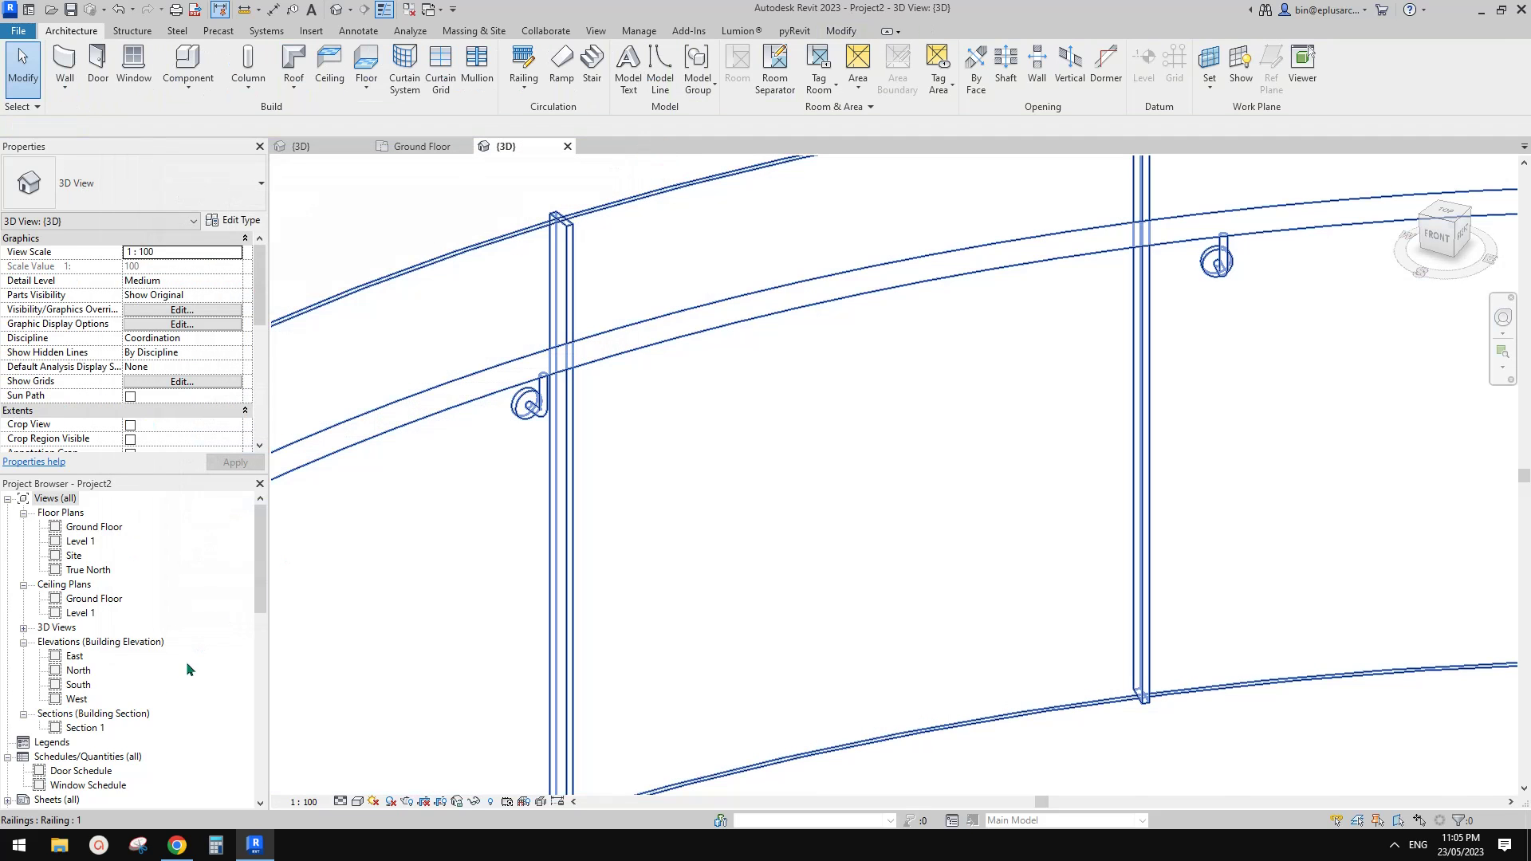
- Duplicate the 50 x 12mm type of the Baluster - Steel Flat Upright railing family and name the copy 10X10
scroll(185, 663, down, 4)
click(56, 642)
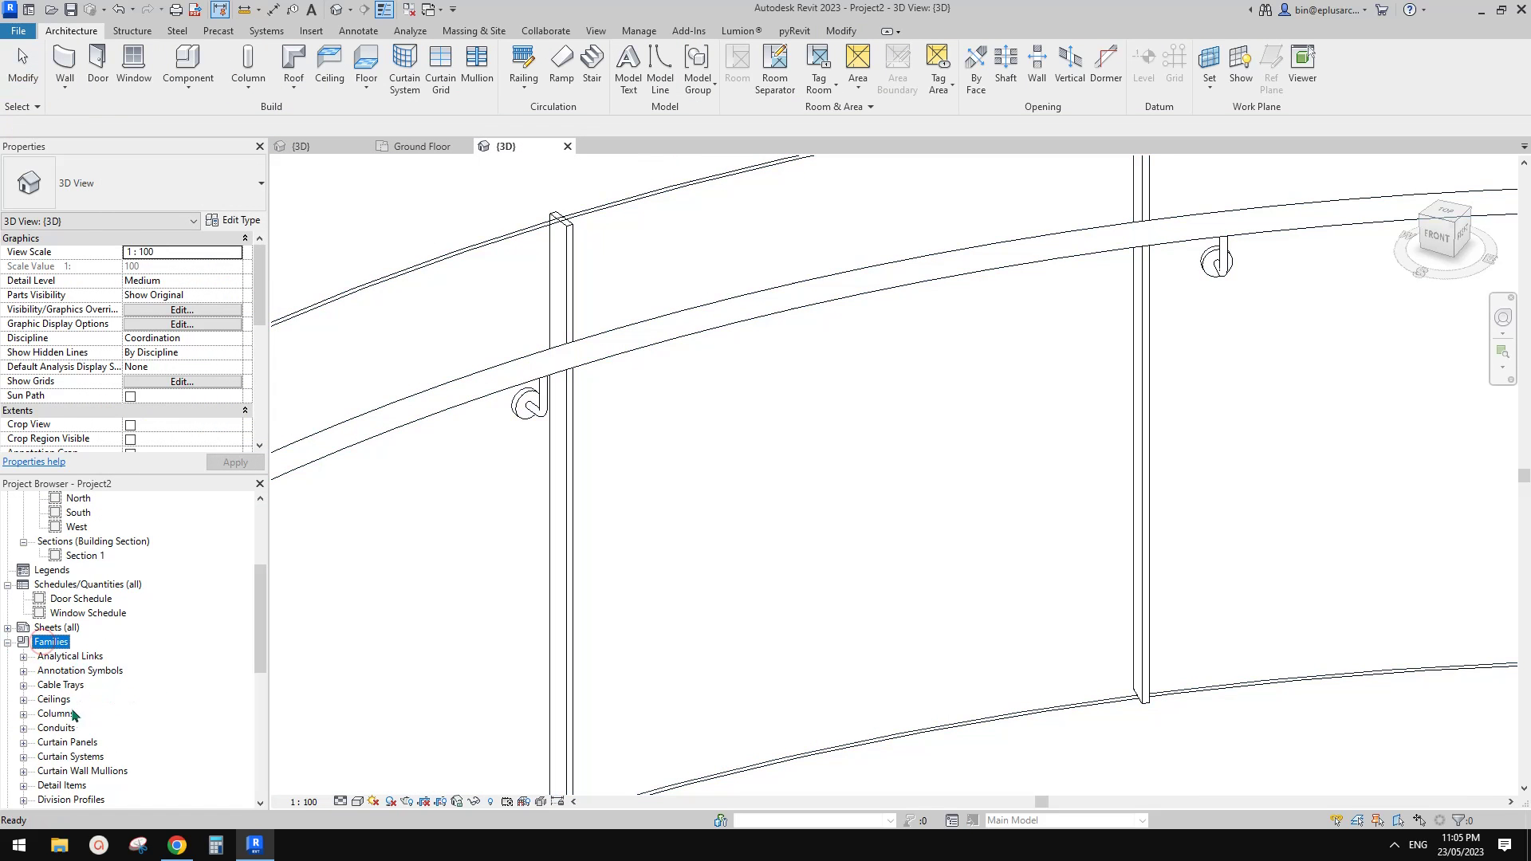
scroll(74, 715, down, 5)
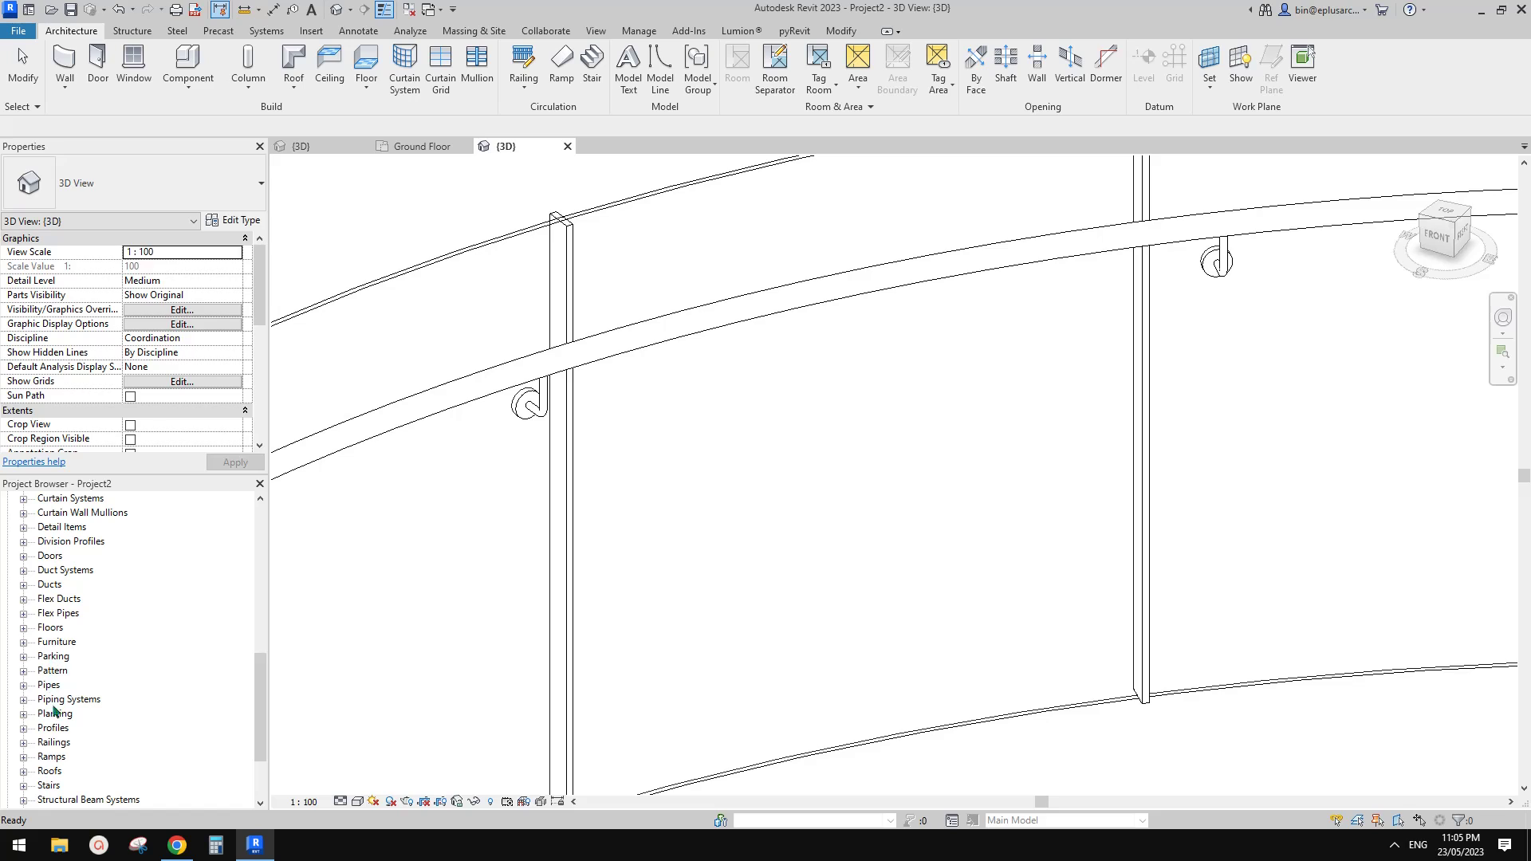
double_click(54, 745)
scroll(110, 702, down, 4)
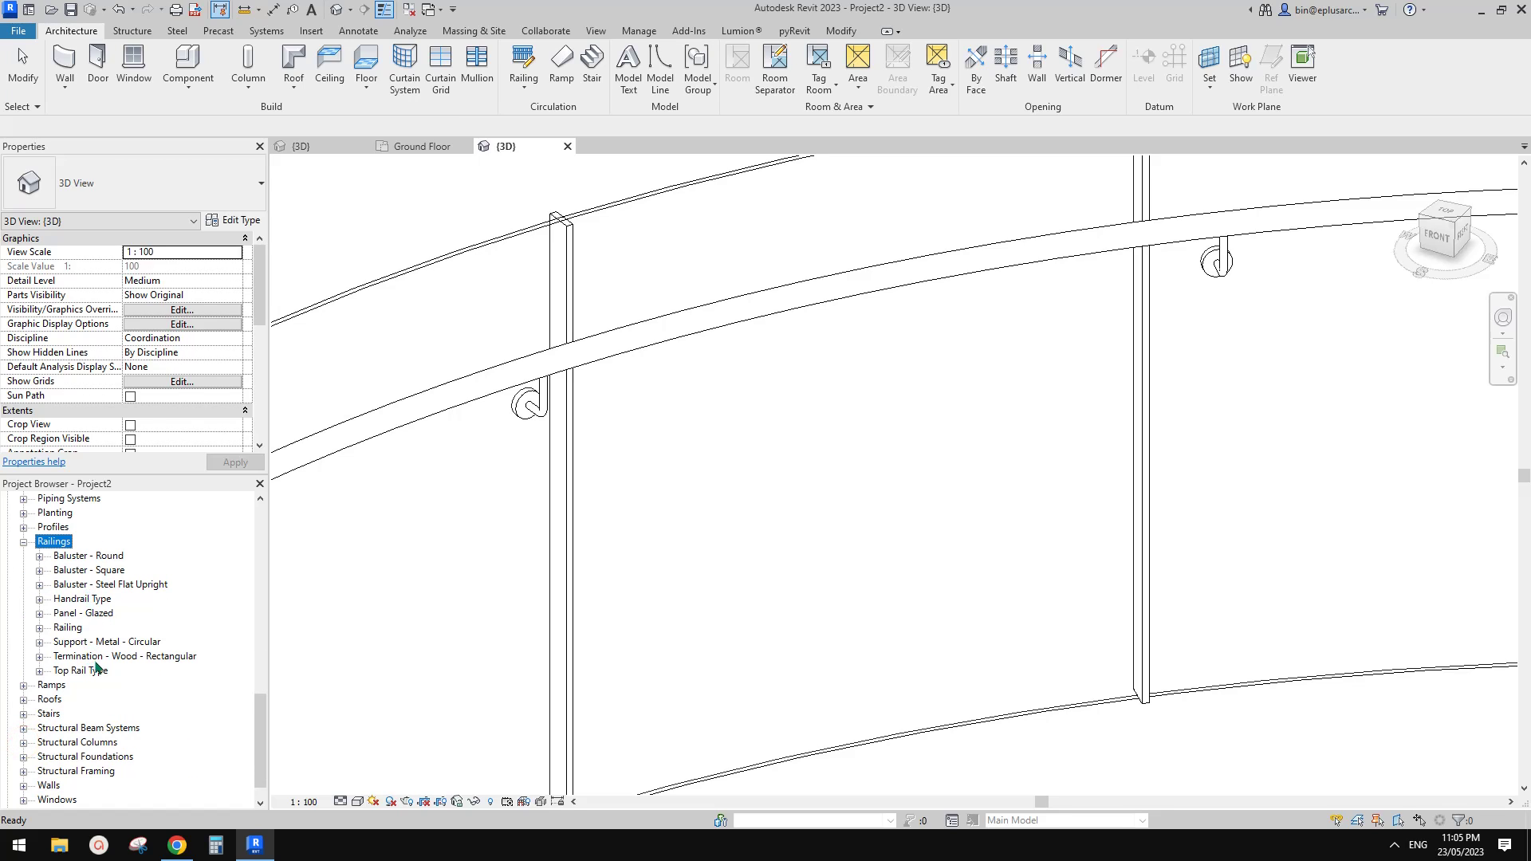
click(119, 586)
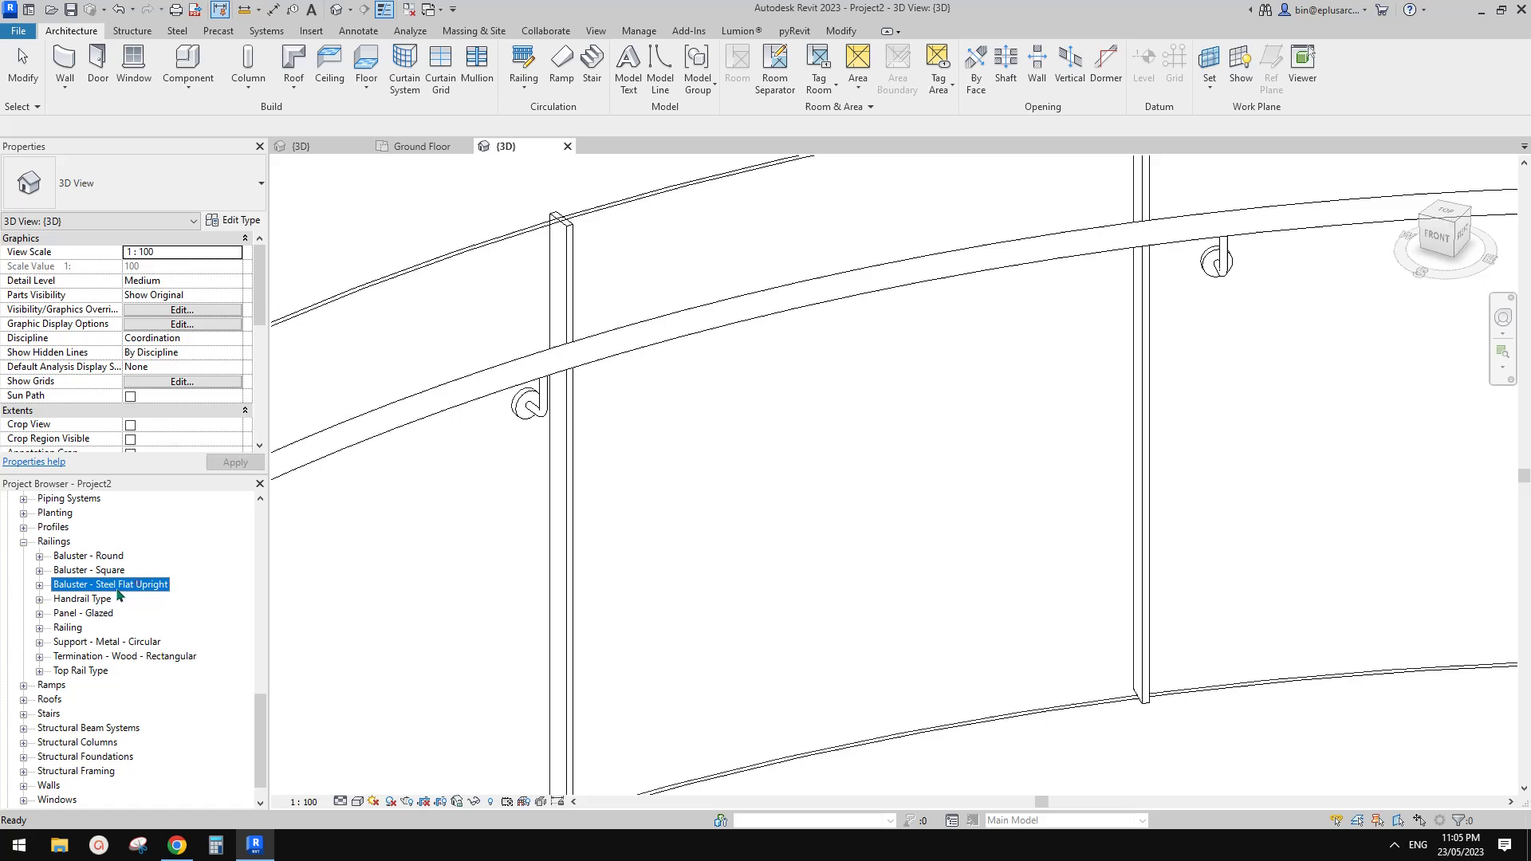
click(40, 585)
right_click(97, 602)
click(183, 604)
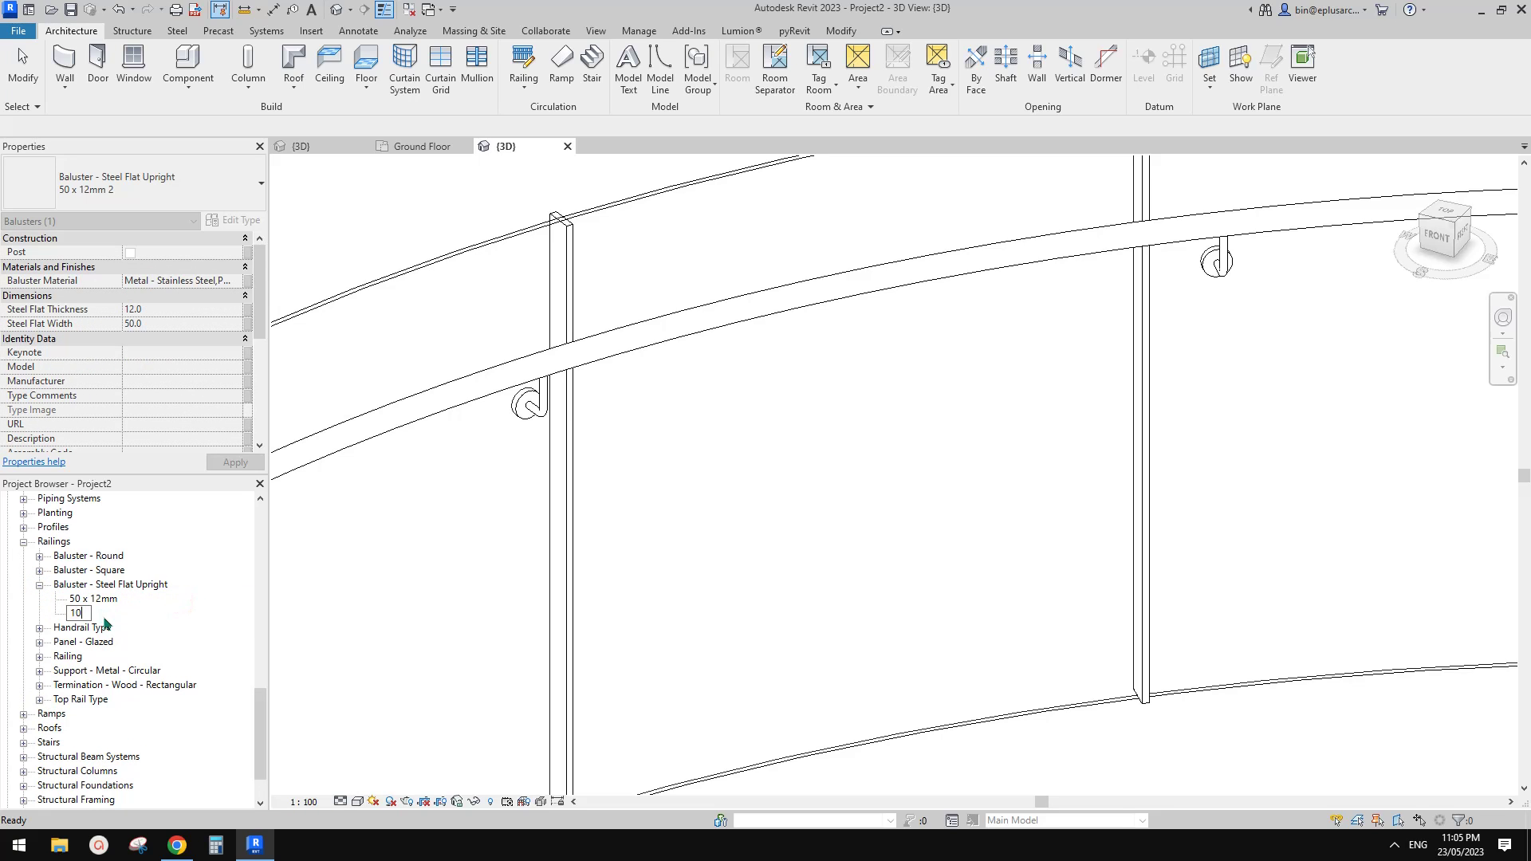
click(76, 625)
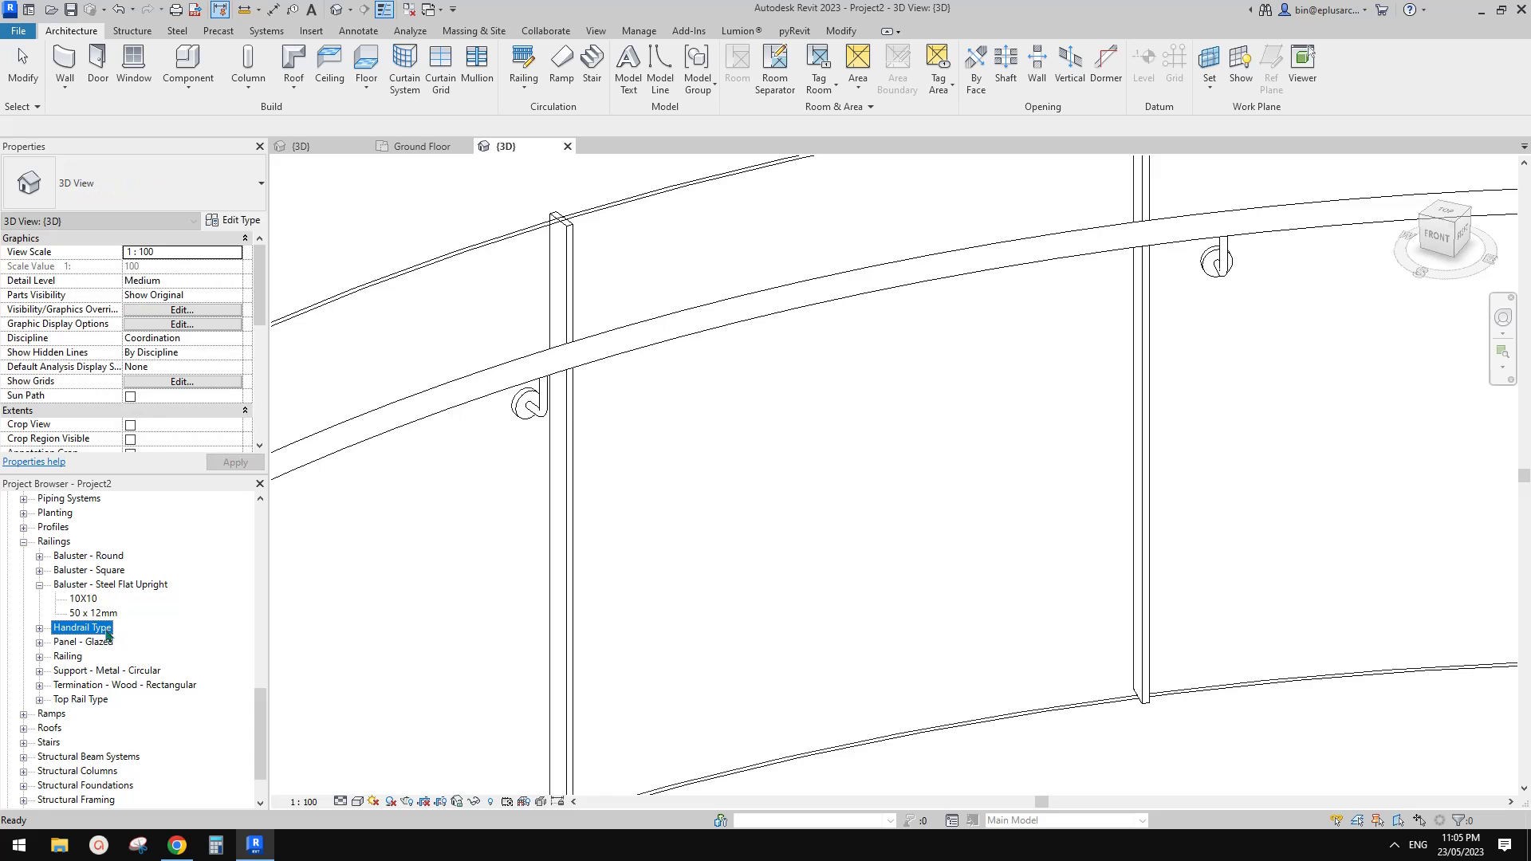
- Set the 10X10 baluster type's Steel Flat Thickness and Steel Flat Width to 10 and accept the type properties
double_click(83, 597)
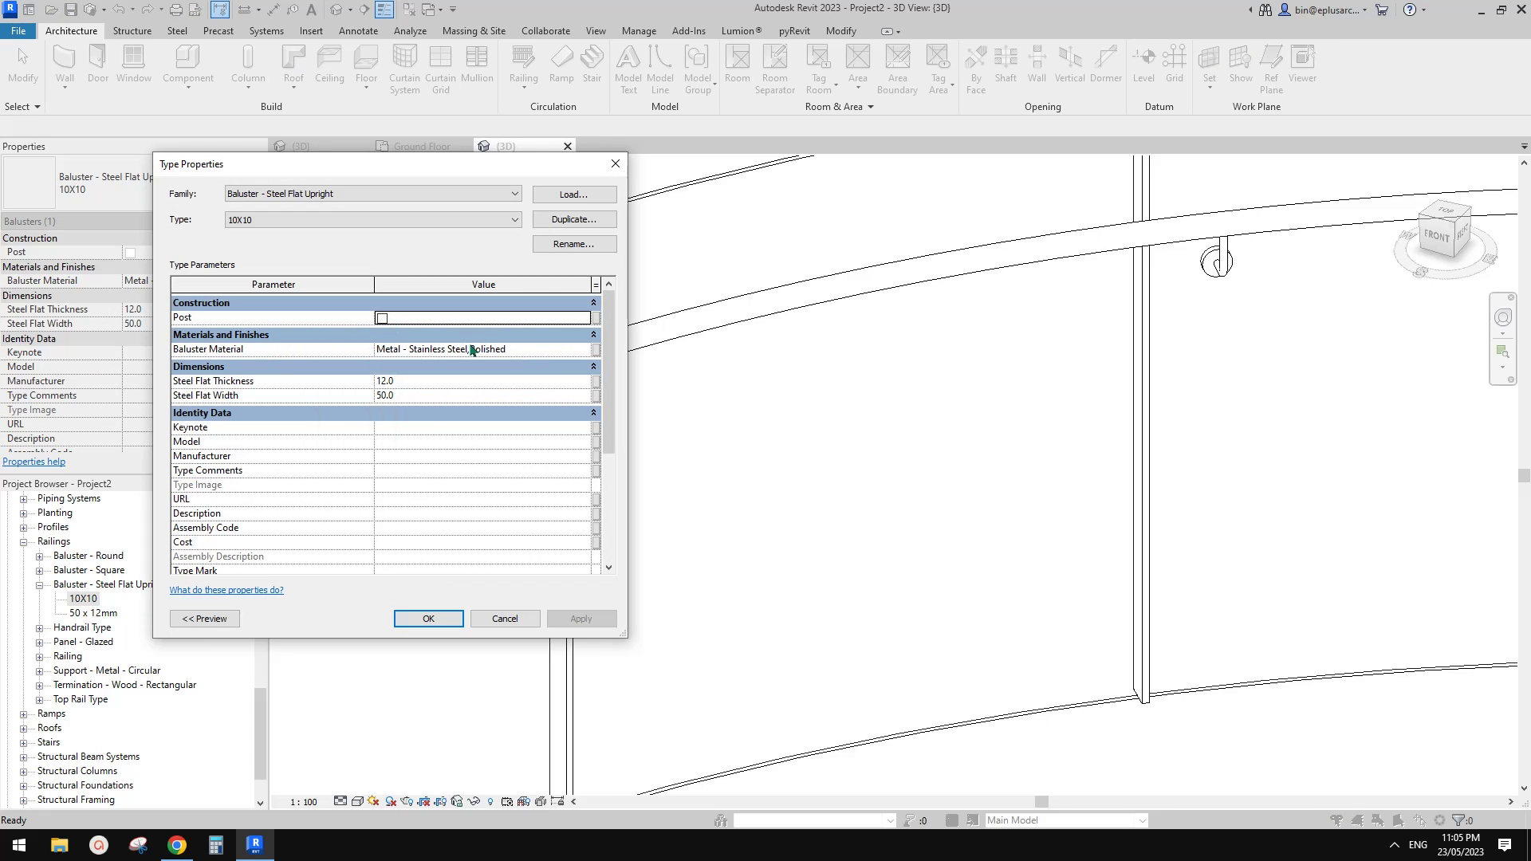
click(528, 352)
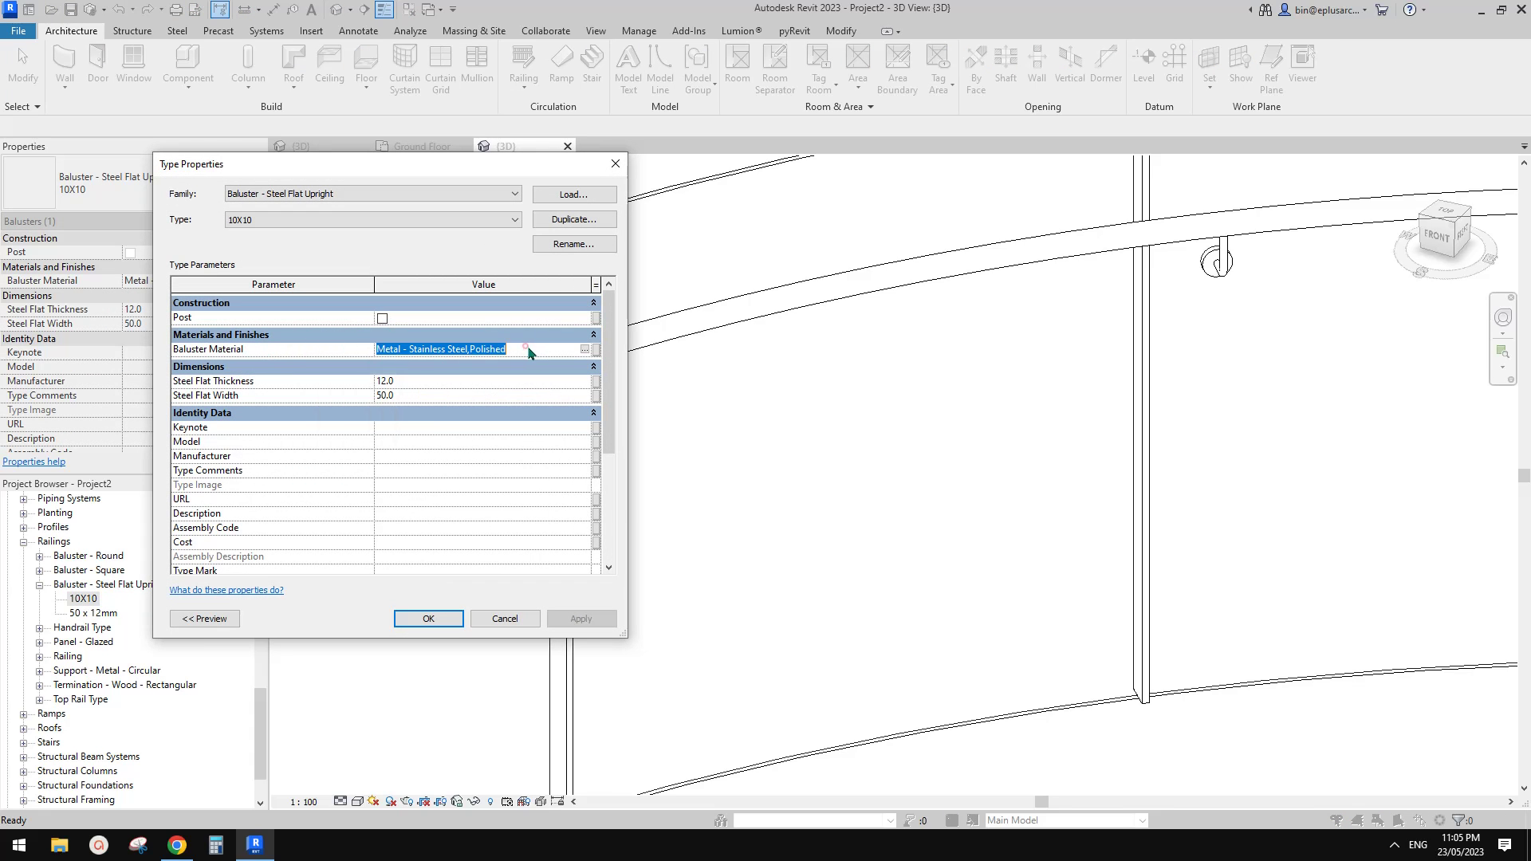
click(500, 381)
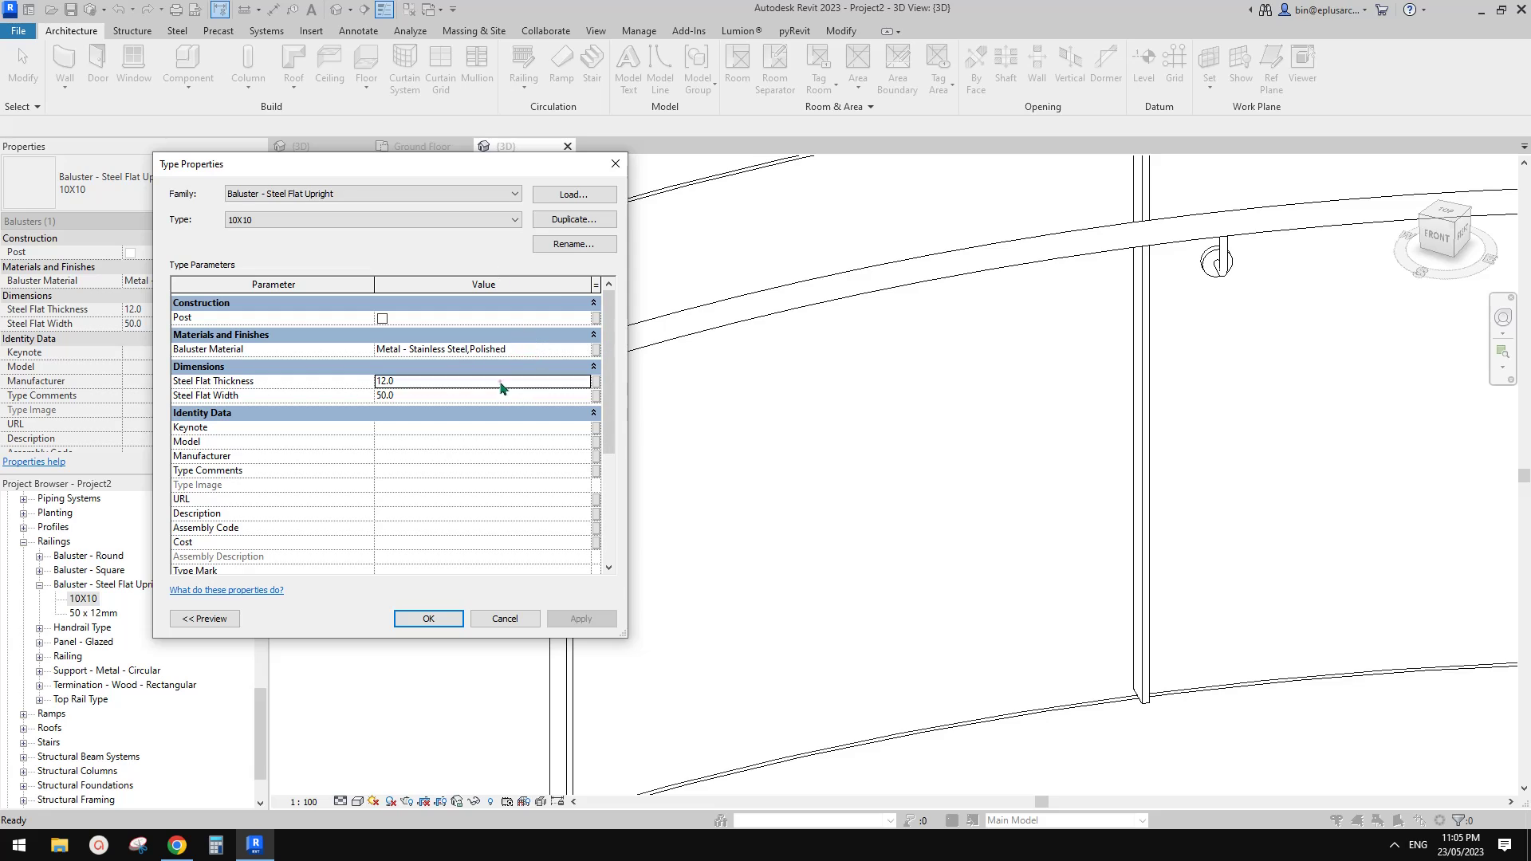
text(1'0)
click(423, 395)
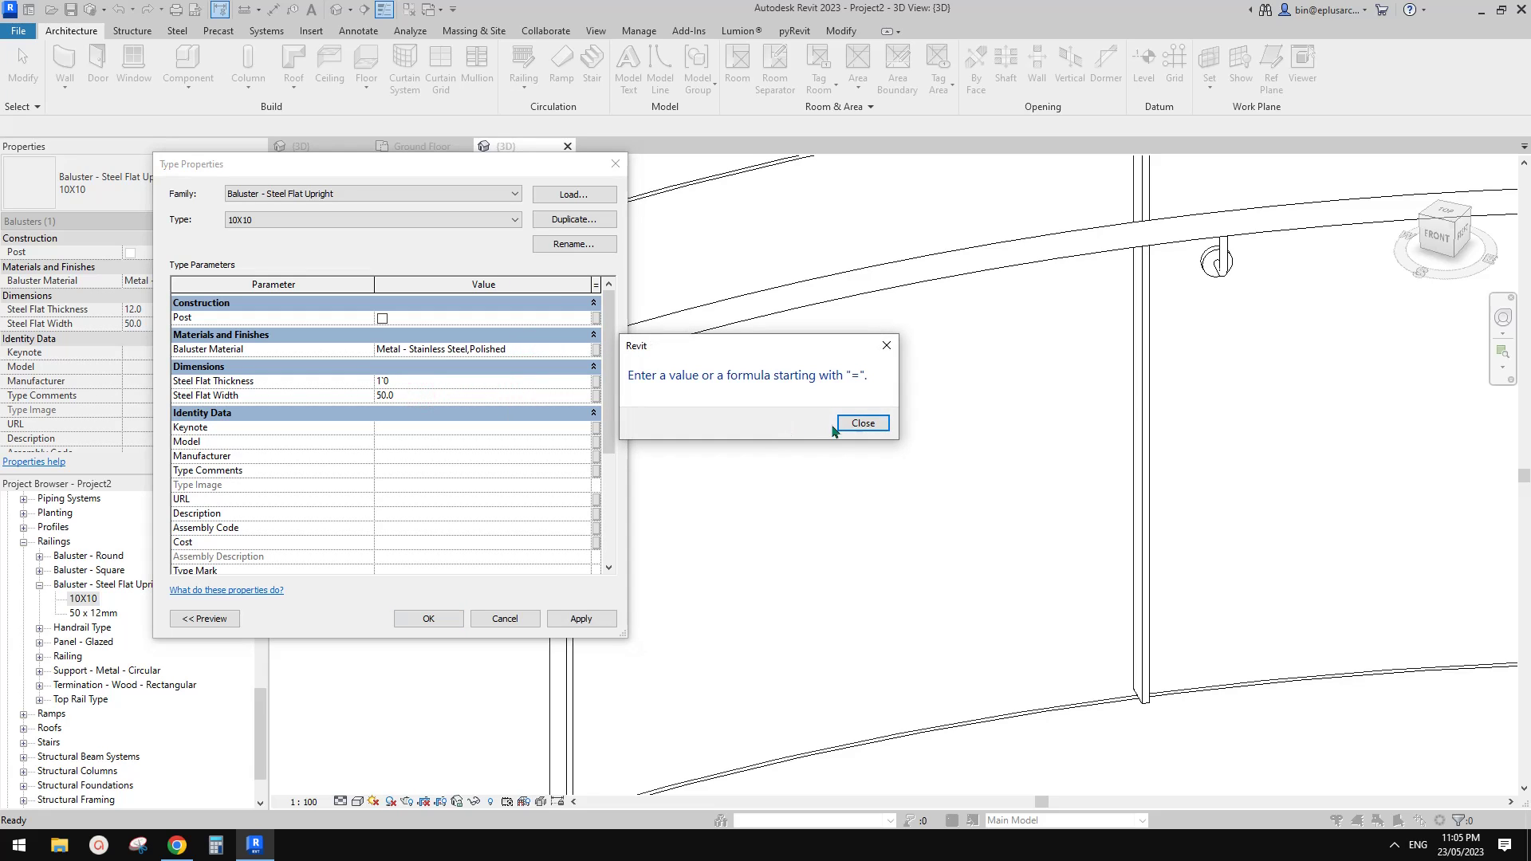
click(861, 423)
text(0)
click(457, 395)
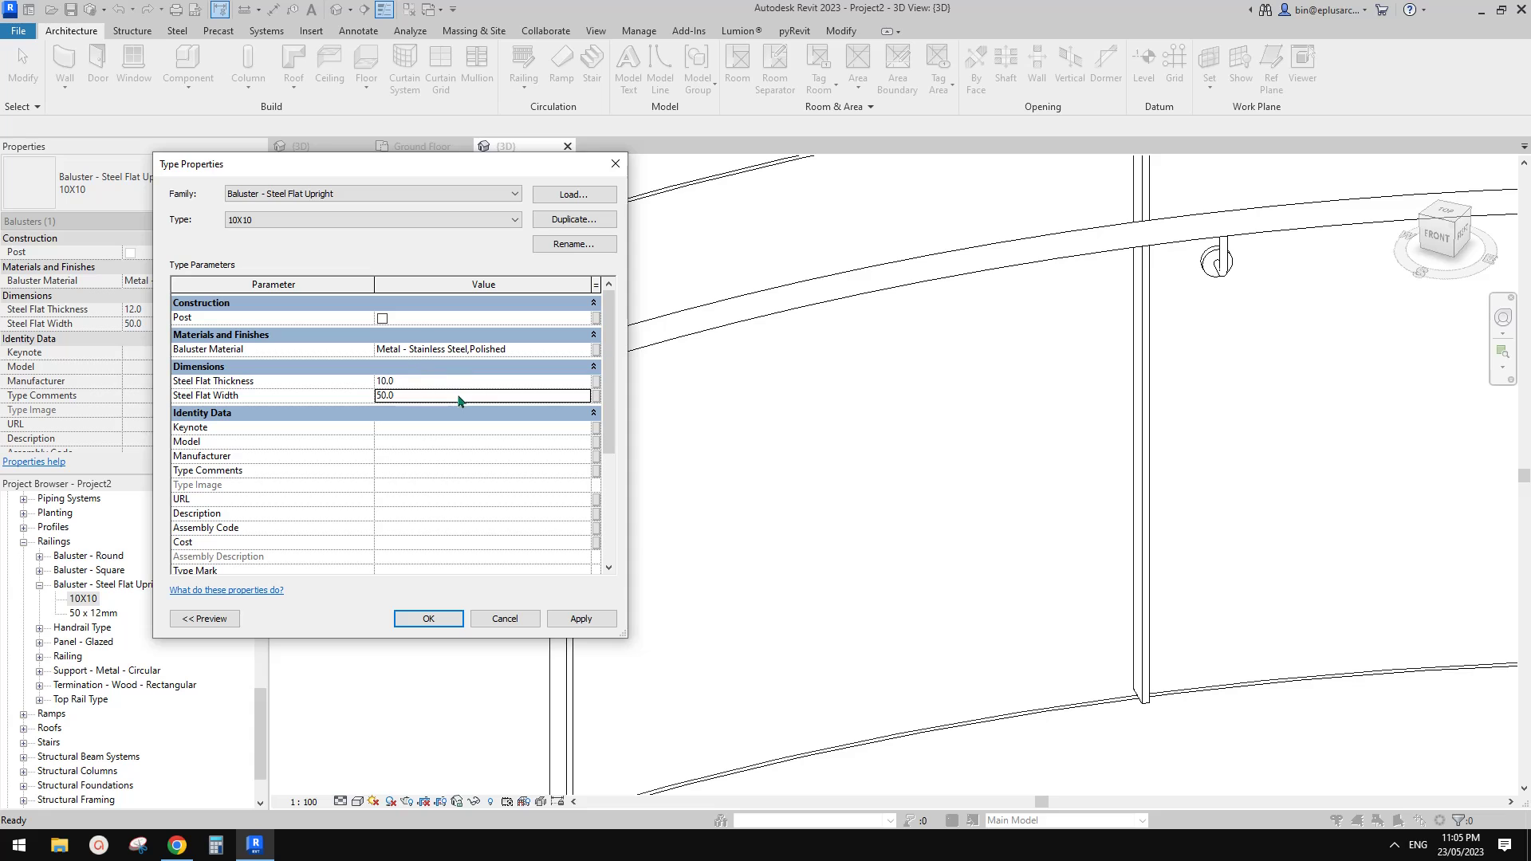
text(10)
click(463, 378)
scroll(462, 424, down, 3)
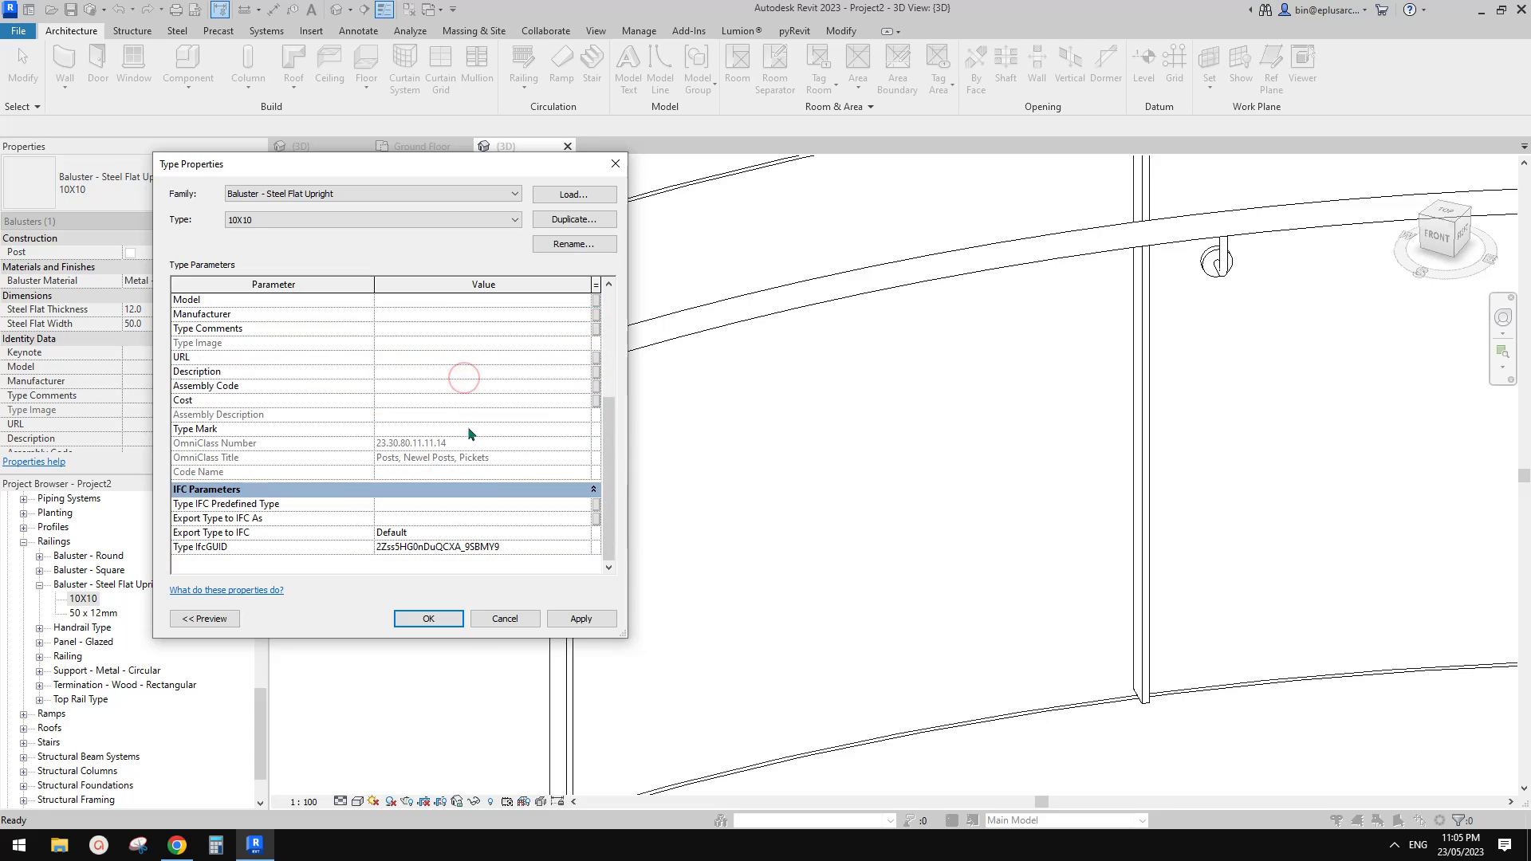
click(428, 619)
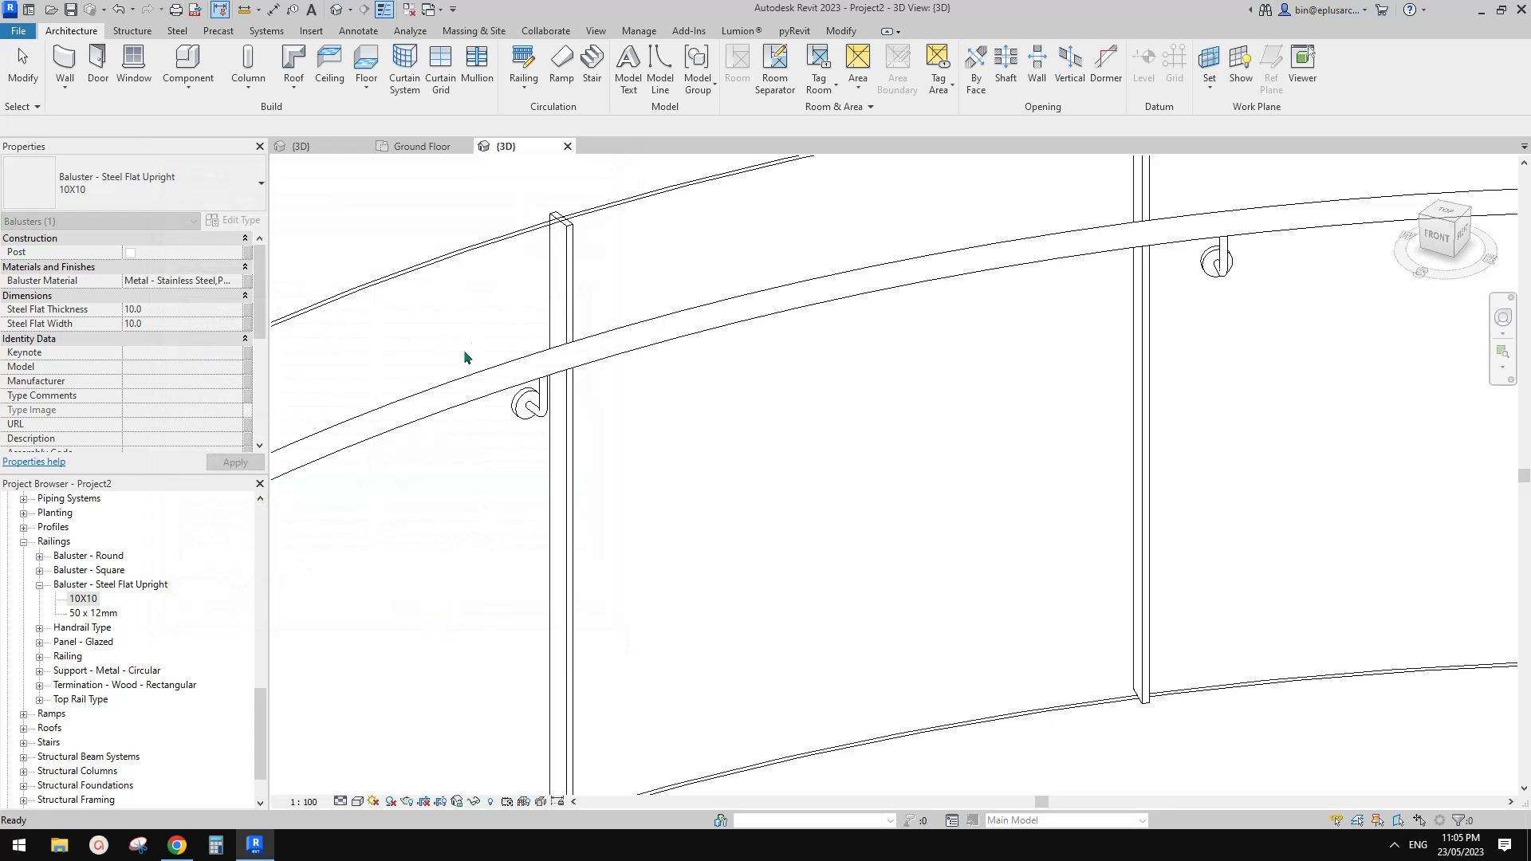
- Assign the Baluster - Steel Flat Upright 10X10 type to the regular baluster in the railing type's main pattern
click(523, 237)
click(237, 220)
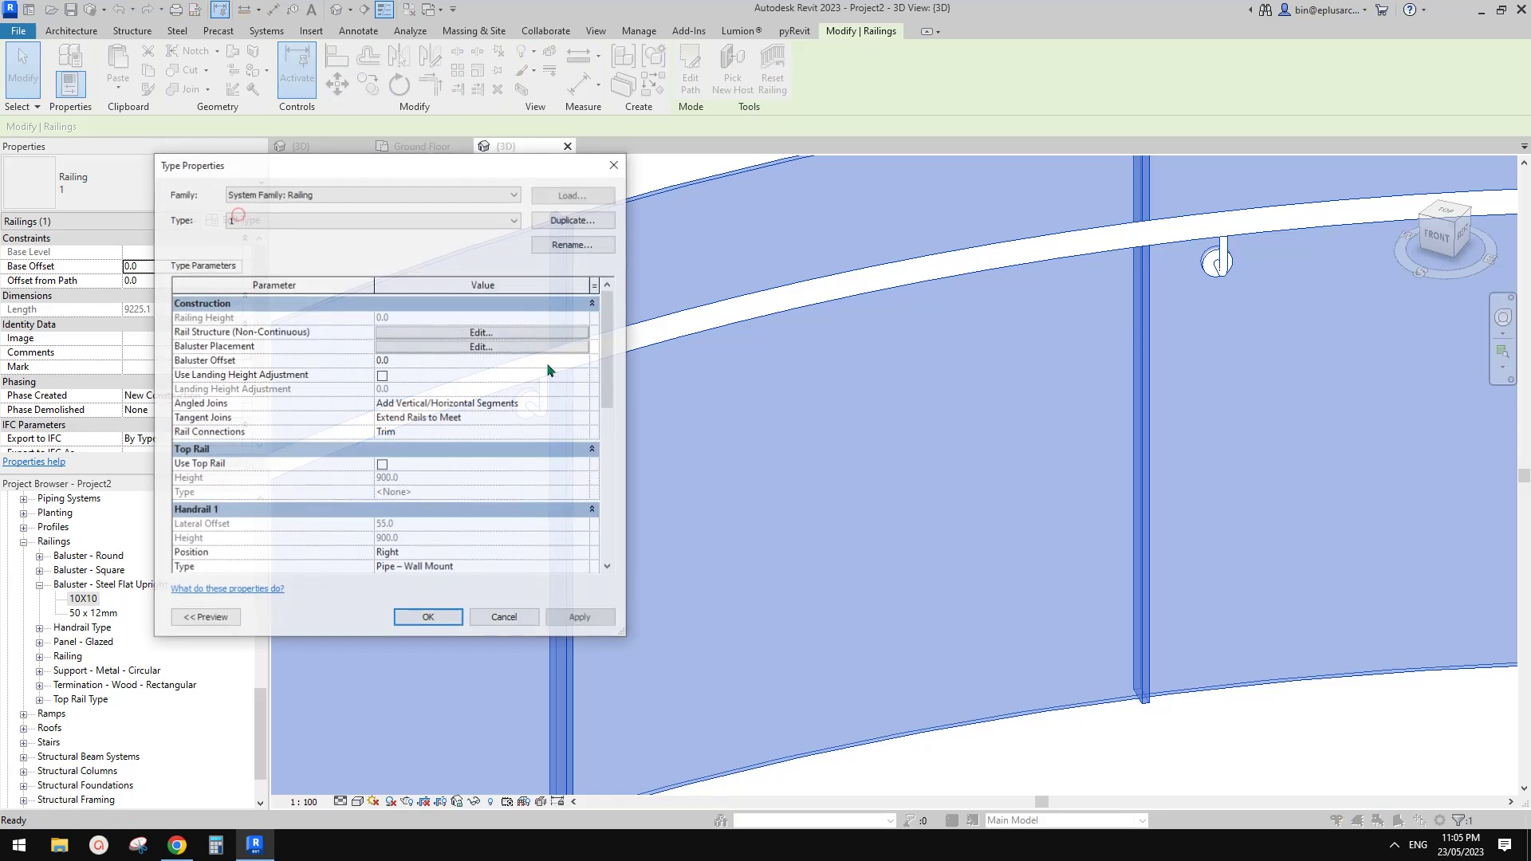
click(470, 347)
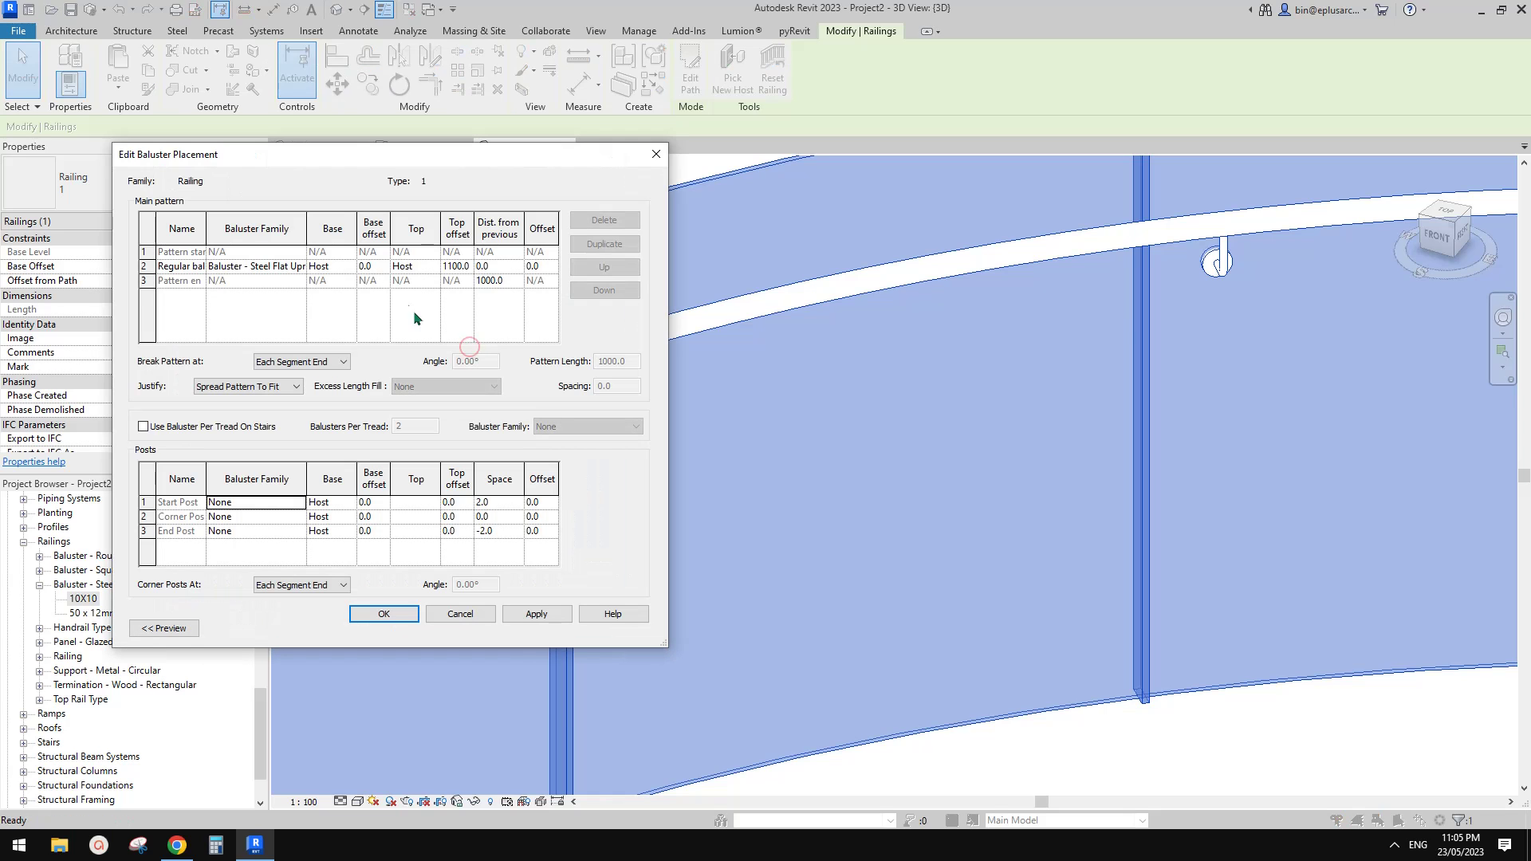
click(299, 266)
click(320, 342)
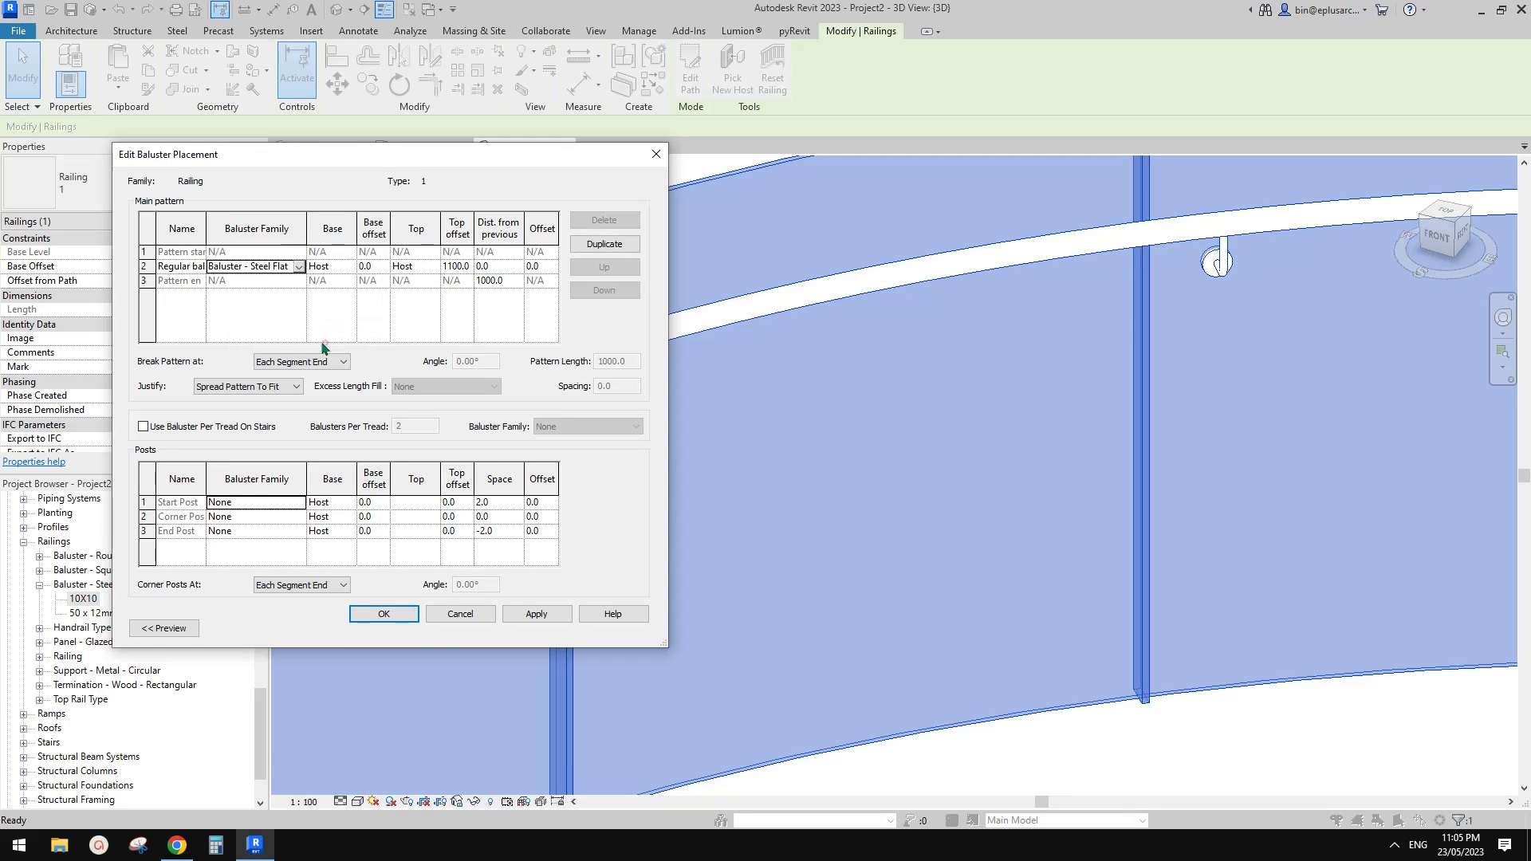
click(411, 616)
click(428, 619)
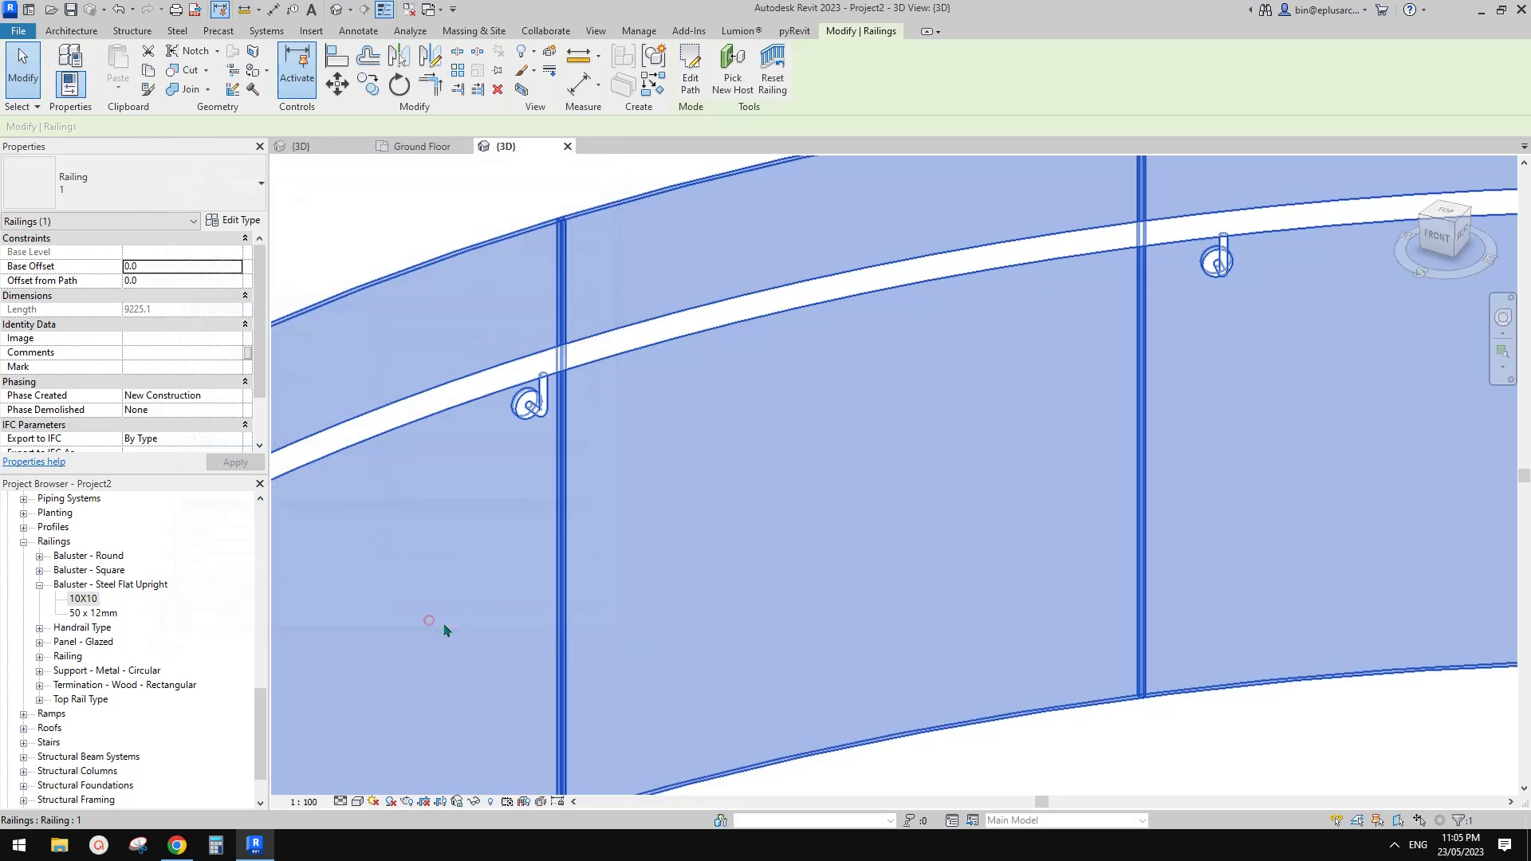
middle_drag(623, 515, 627, 515)
key(Escape)
- Edit the floor's boundary to cut a circular opening with a radius of about 1700 mm on the inner side of the curved railing
click(488, 205)
scroll(596, 318, down, 3)
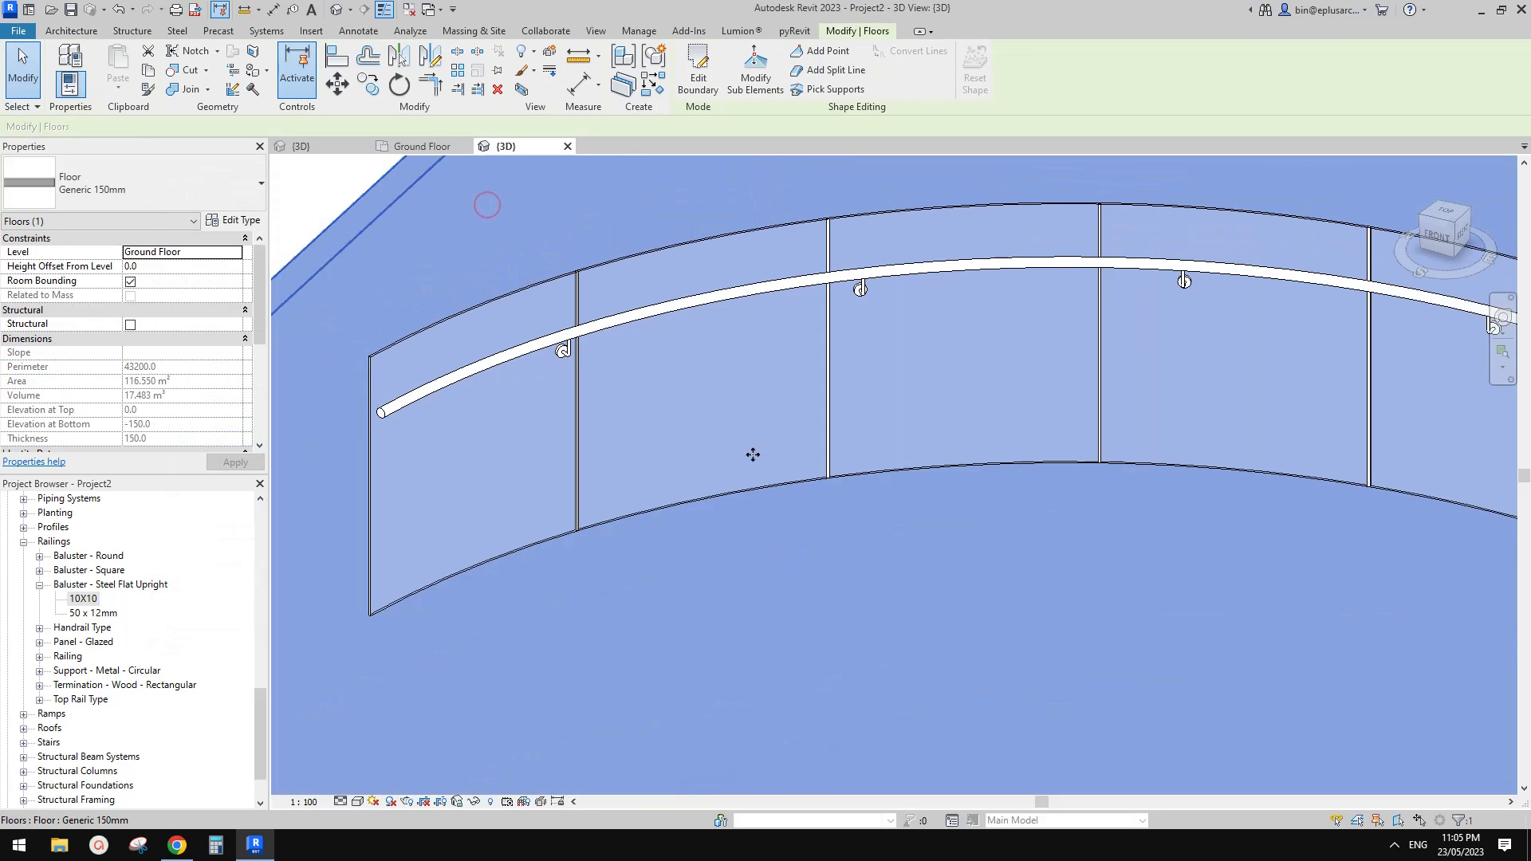
middle_drag(940, 594, 974, 670)
key(Escape)
scroll(898, 583, down, 3)
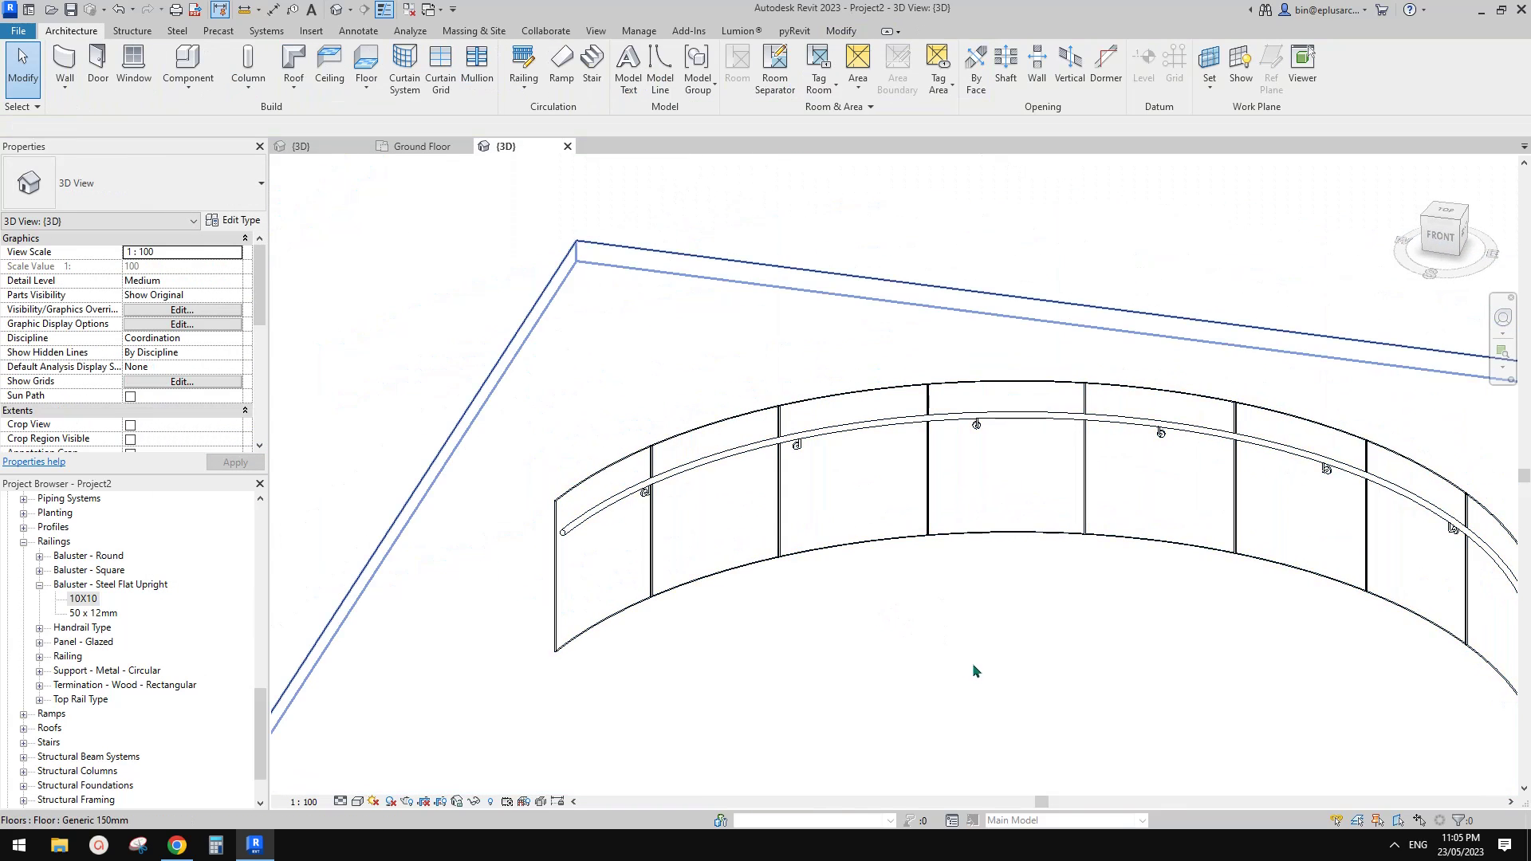
mouse_move(1113, 669)
middle_down()
mouse_move(925, 543)
mouse_move(1041, 524)
mouse_move(1027, 494)
mouse_move(779, 492)
mouse_move(847, 546)
mouse_move(827, 448)
middle_up()
click(827, 447)
click(698, 68)
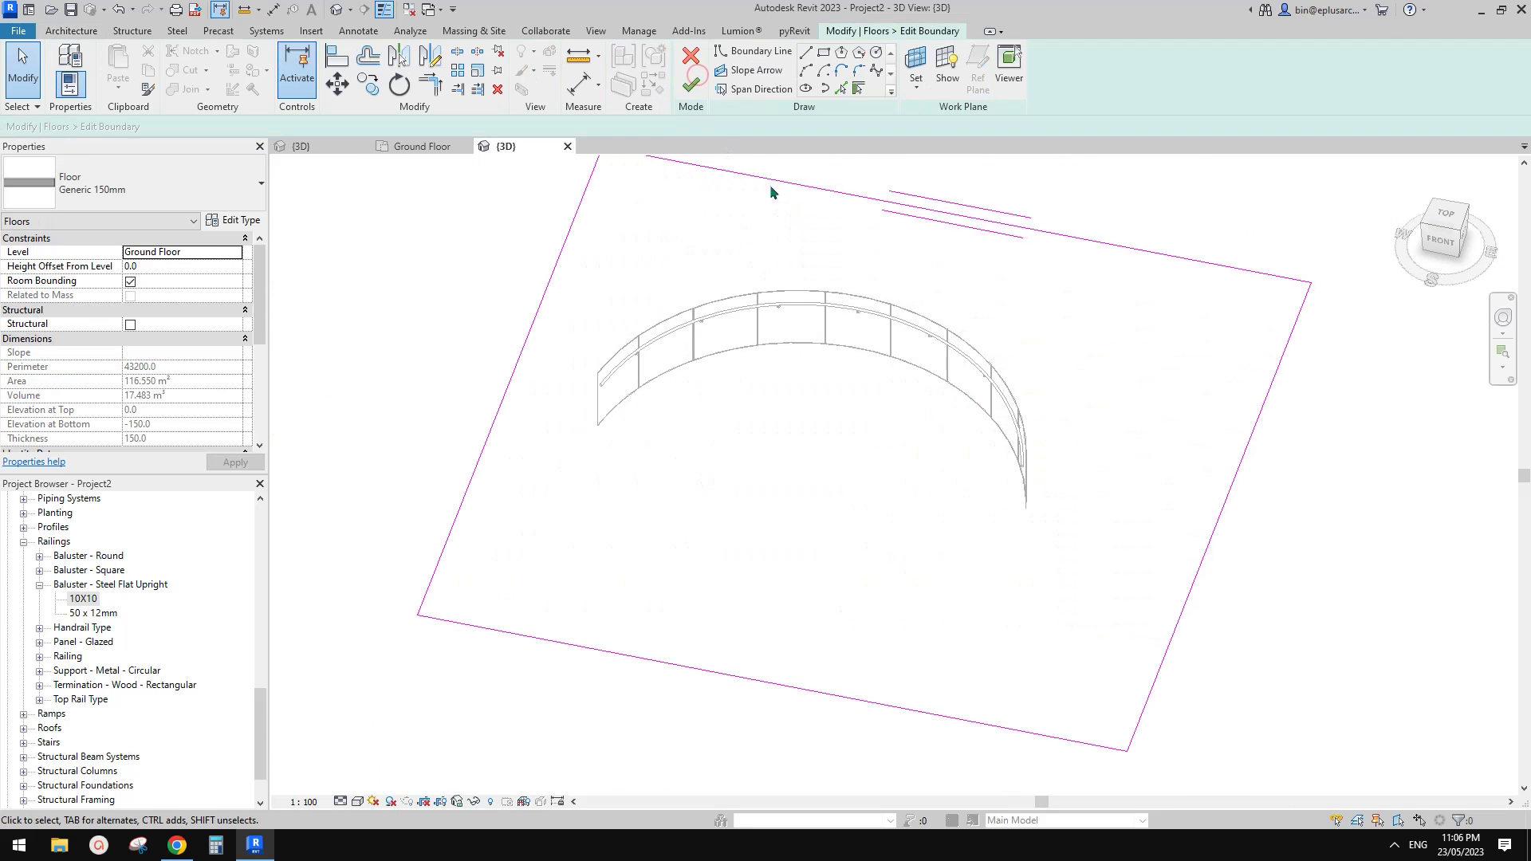
click(876, 53)
click(708, 438)
click(807, 475)
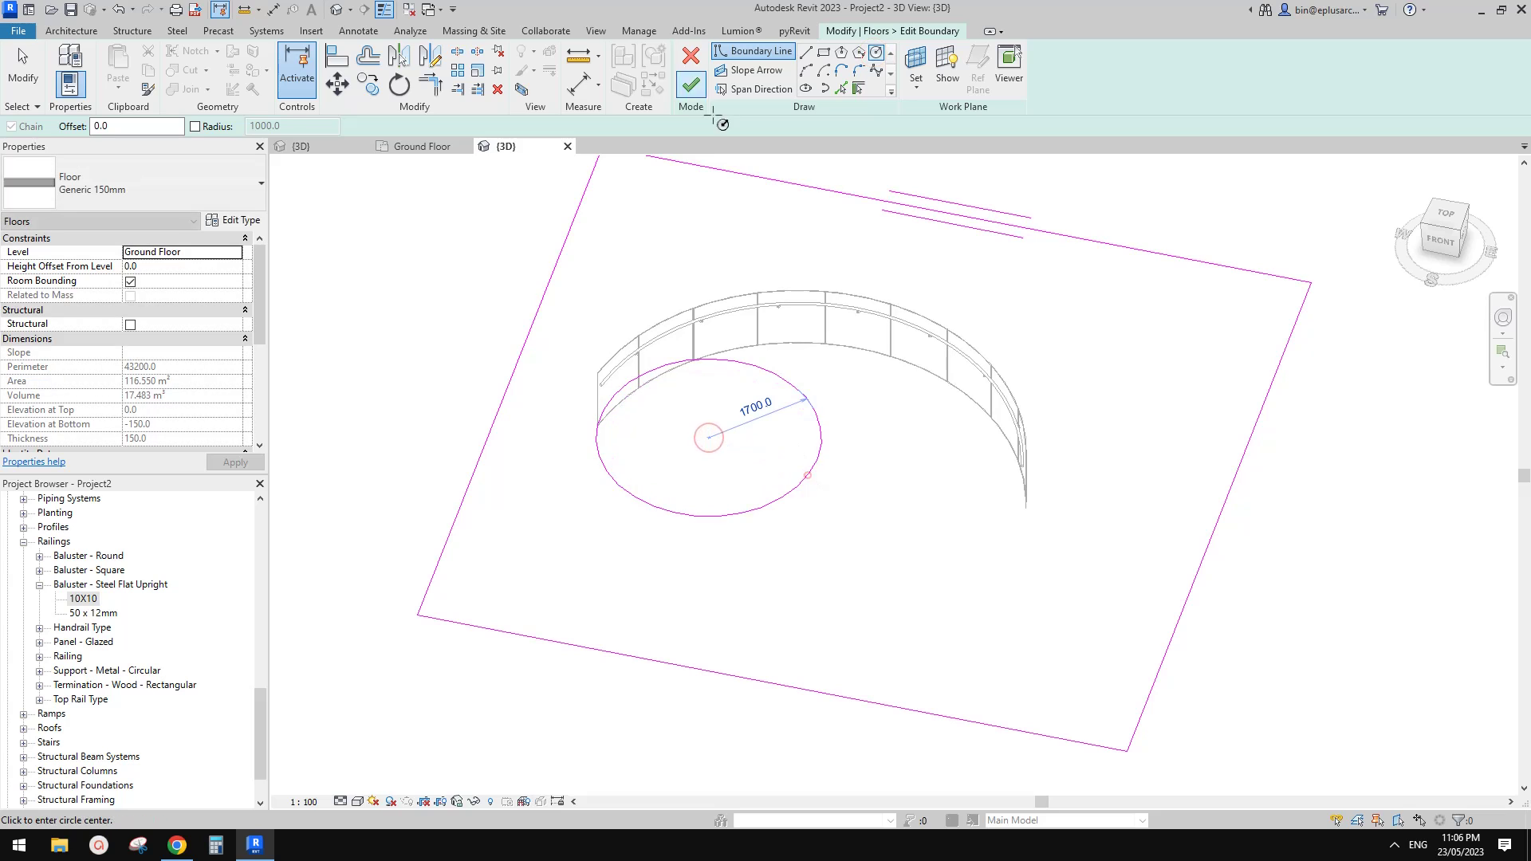
click(691, 84)
key(Escape)
- Create a second railing of the same type along the picked arc of the circular floor opening's edge
click(830, 310)
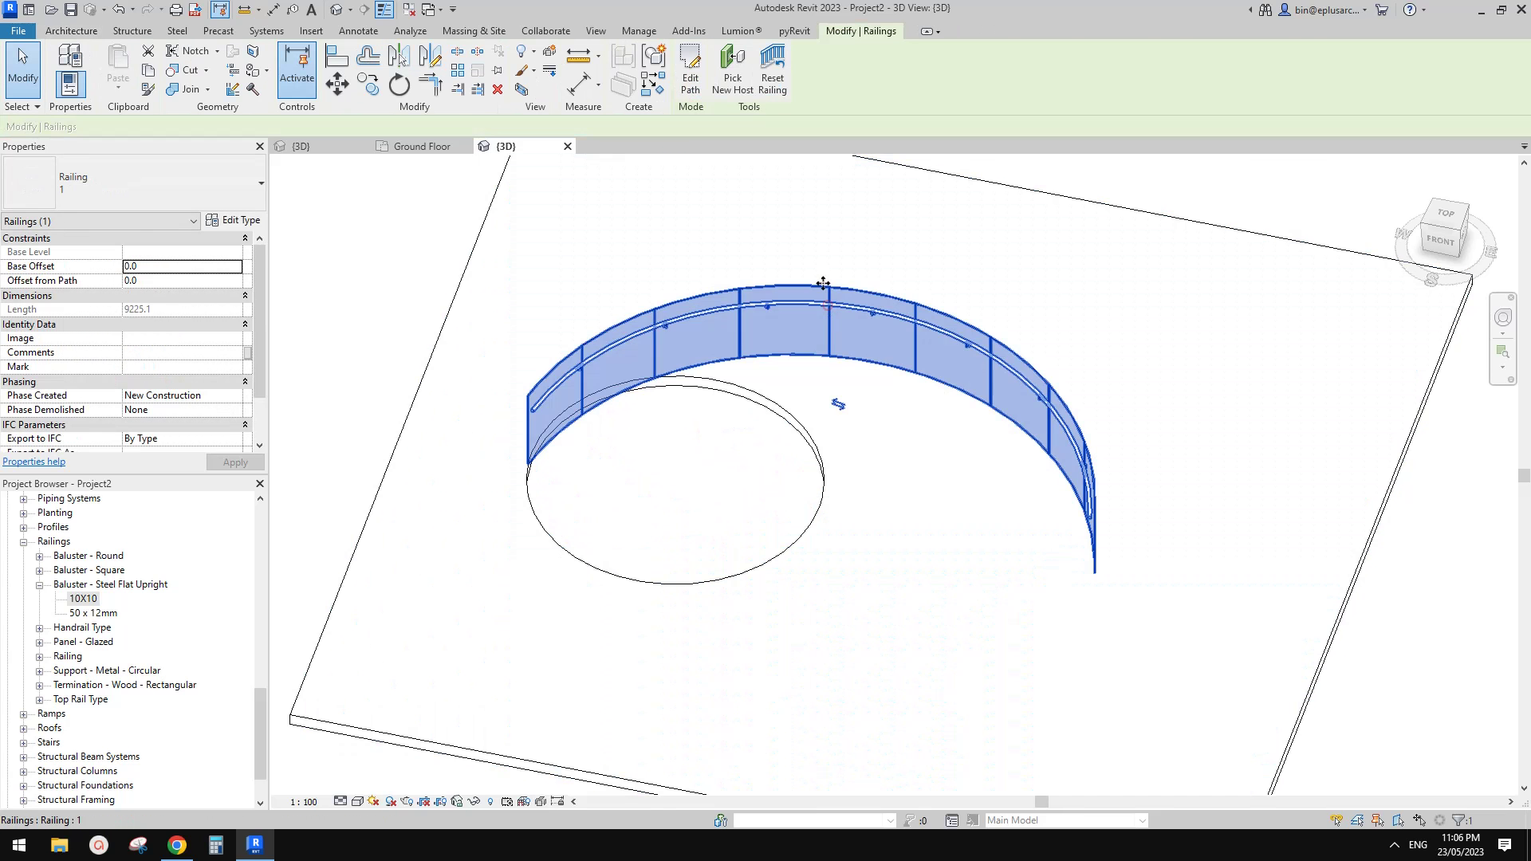
scroll(829, 307, up, 2)
key(c)
key(s)
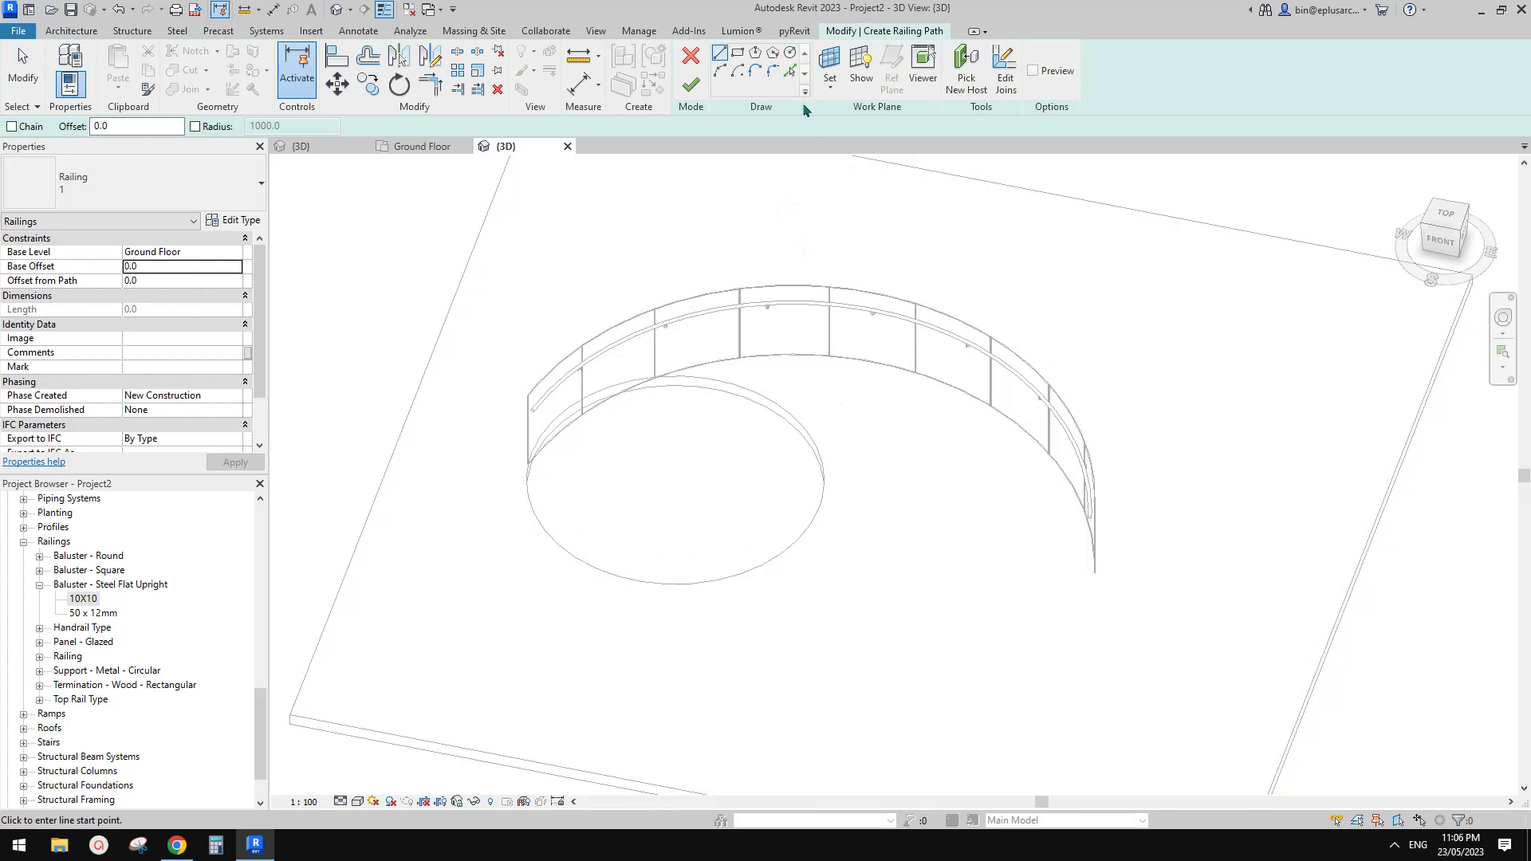
click(790, 70)
click(770, 405)
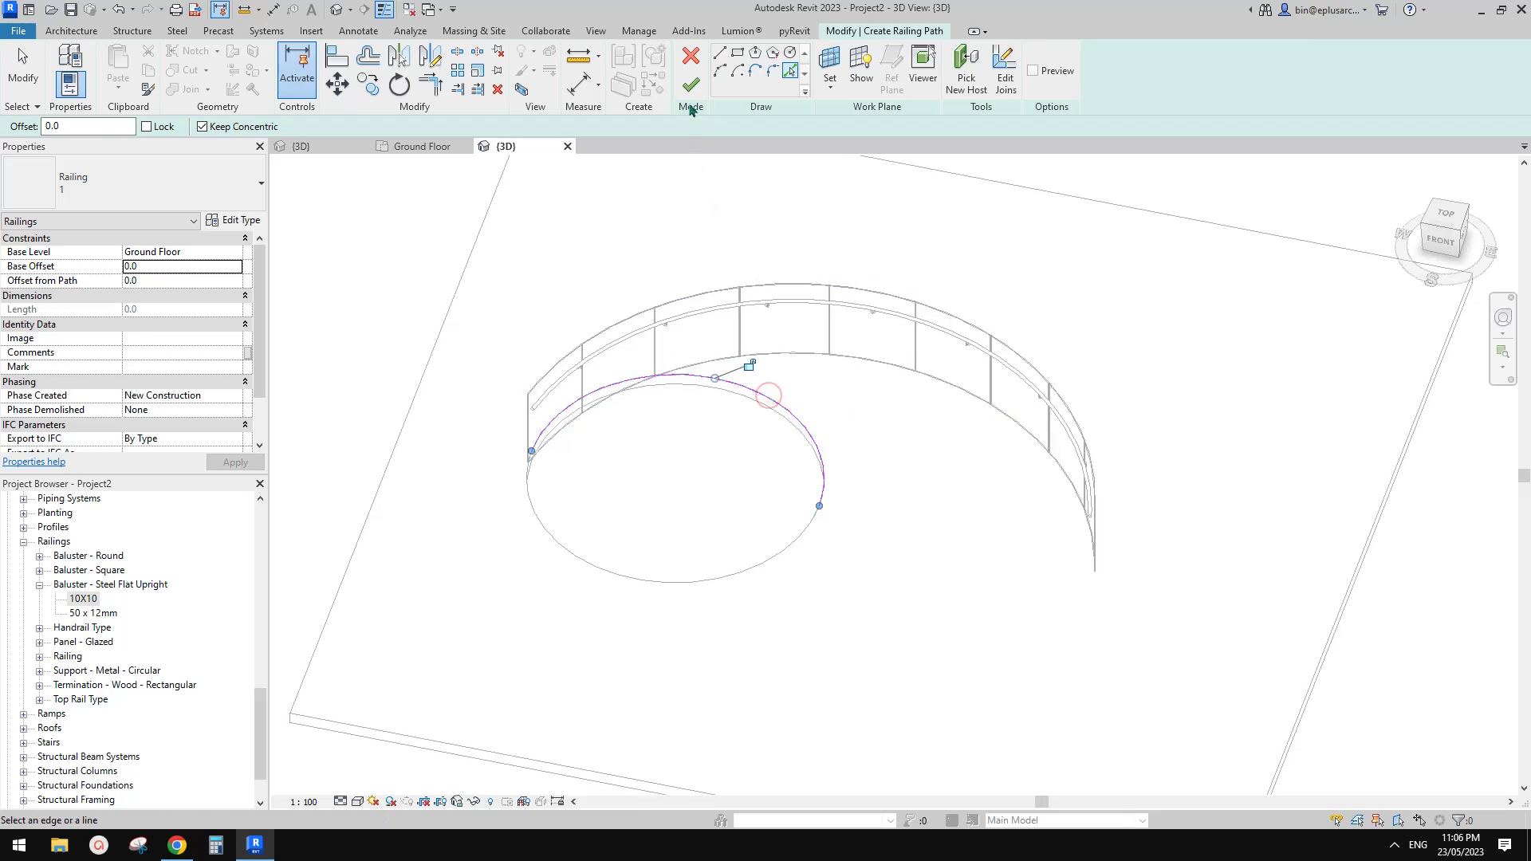
click(691, 84)
key(Escape)
- Delete the original larger curved railing, keeping the one along the circular opening
click(822, 415)
shift+middle_drag(833, 359, 835, 286)
scroll(813, 390, up, 2)
key(Escape)
click(964, 345)
scroll(985, 405, down, 4)
shift+middle_drag(963, 345, 902, 368)
key(d)
key(Escape)
- Examine the new railing's handrail, glass and support positions from several sides
scroll(912, 394, up, 5)
click(912, 398)
click(1052, 297)
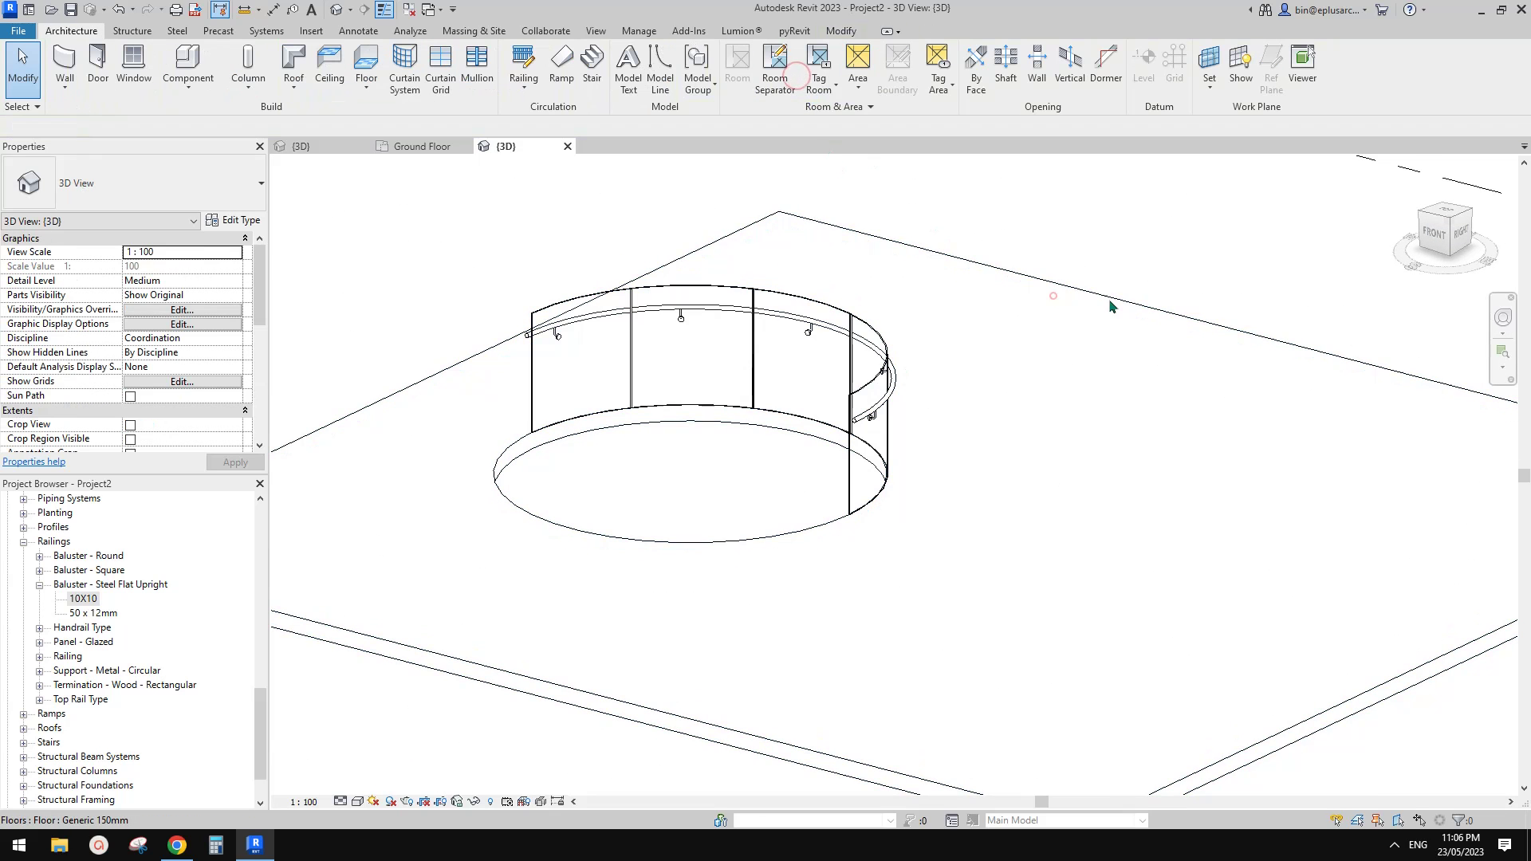
shift+middle_drag(914, 353, 645, 350)
scroll(707, 358, up, 1)
scroll(669, 359, up, 1)
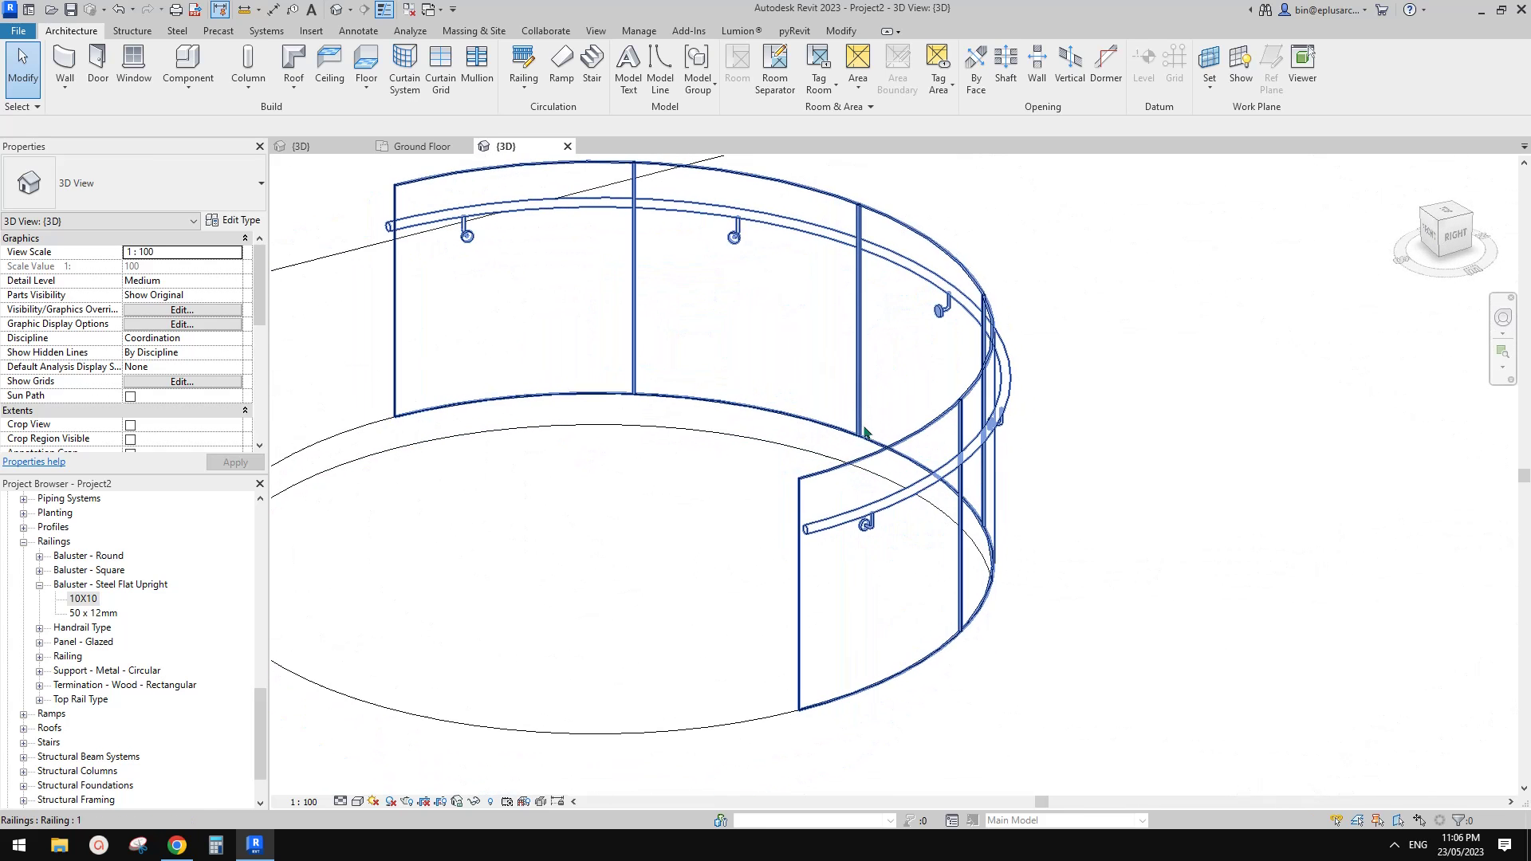
click(874, 523)
middle_drag(887, 523, 843, 490)
key(Escape)
key(Tab)
click(947, 394)
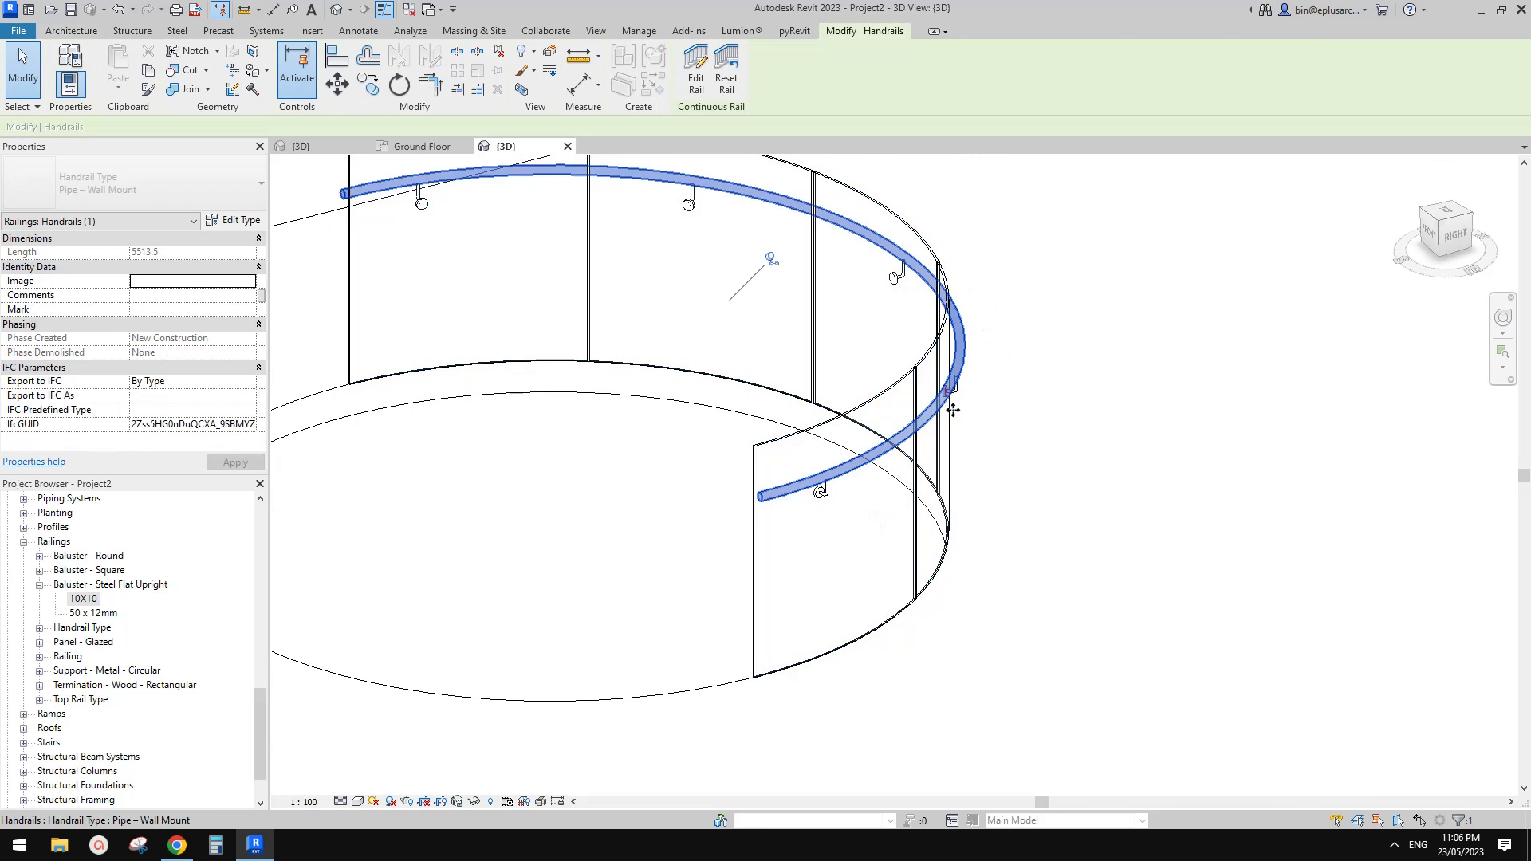
mouse_move(948, 395)
shift+middle_down()
mouse_move(920, 303)
mouse_move(945, 357)
mouse_move(965, 351)
mouse_move(865, 391)
mouse_move(656, 419)
mouse_move(706, 394)
mouse_move(742, 423)
shift+middle_up()
key(Escape)
click(916, 337)
key(Escape)
click(717, 383)
shift+middle_drag(894, 392, 712, 442)
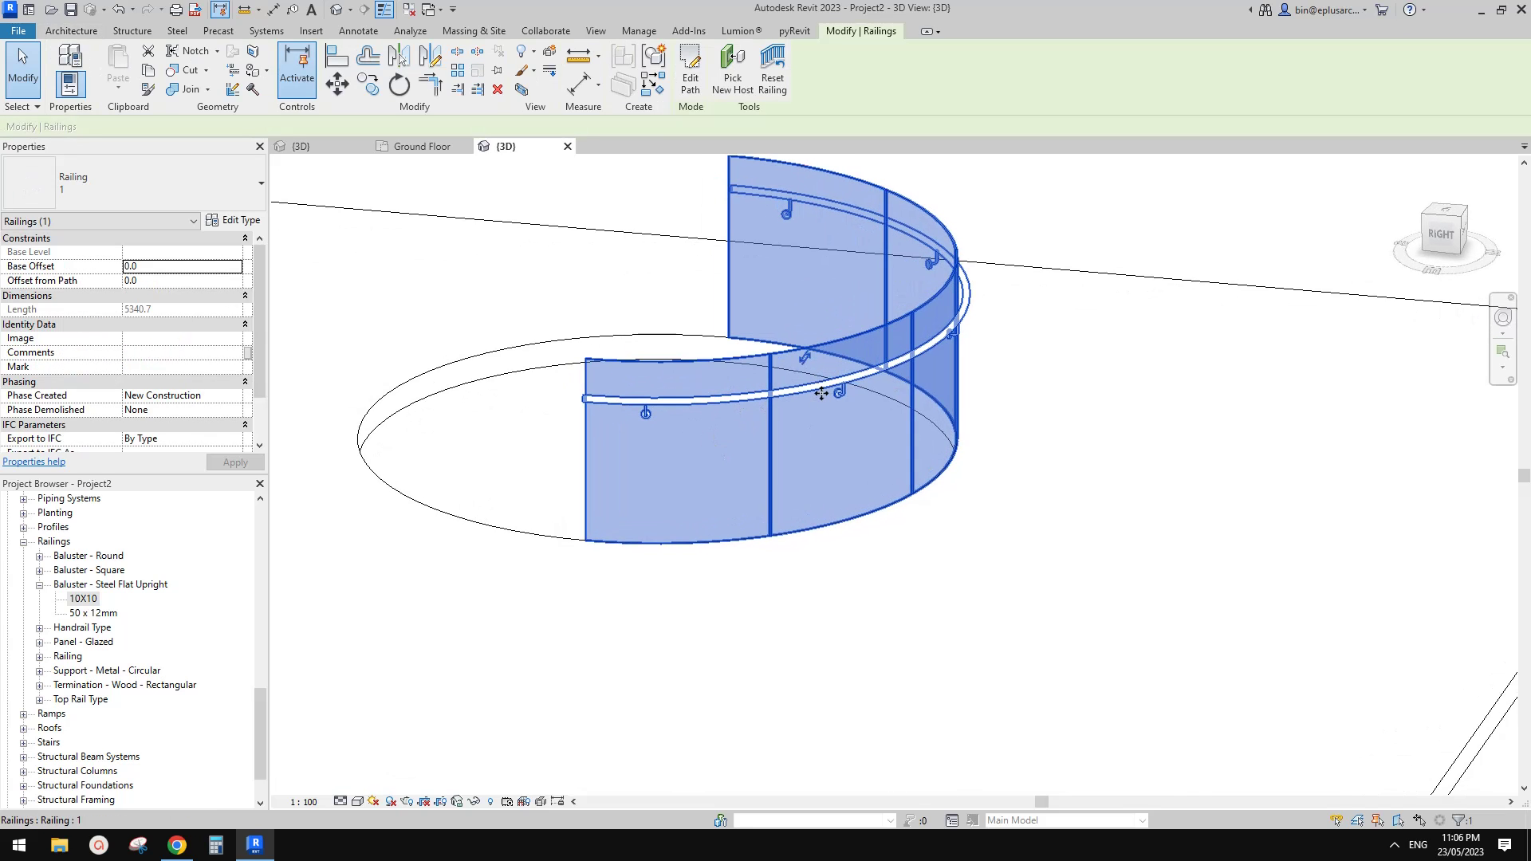
shift+middle_drag(821, 393, 941, 441)
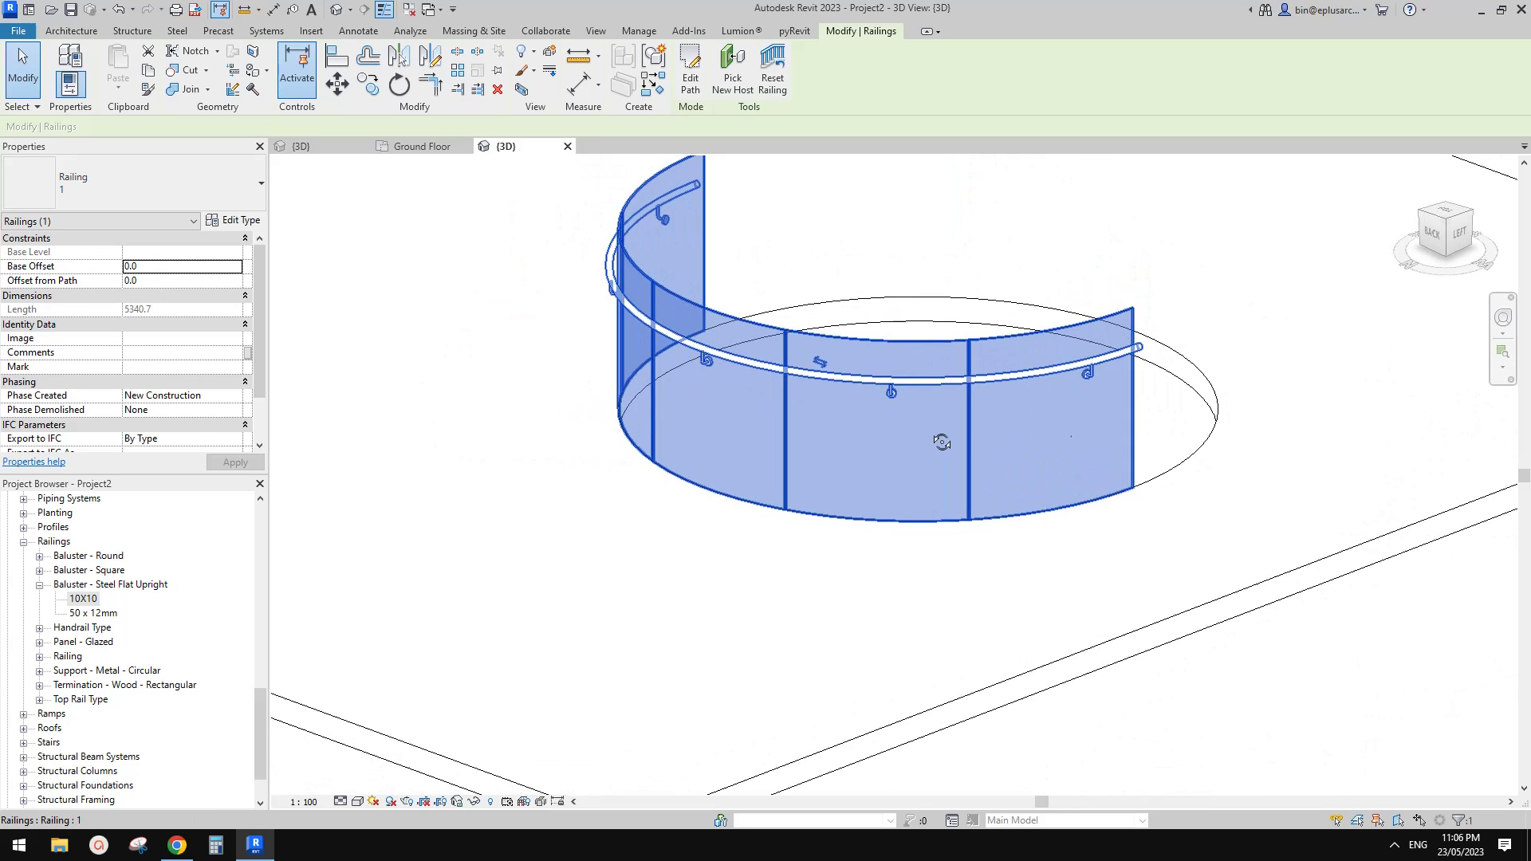
shift+middle_drag(816, 431, 788, 430)
key(Escape)
scroll(597, 399, up, 2)
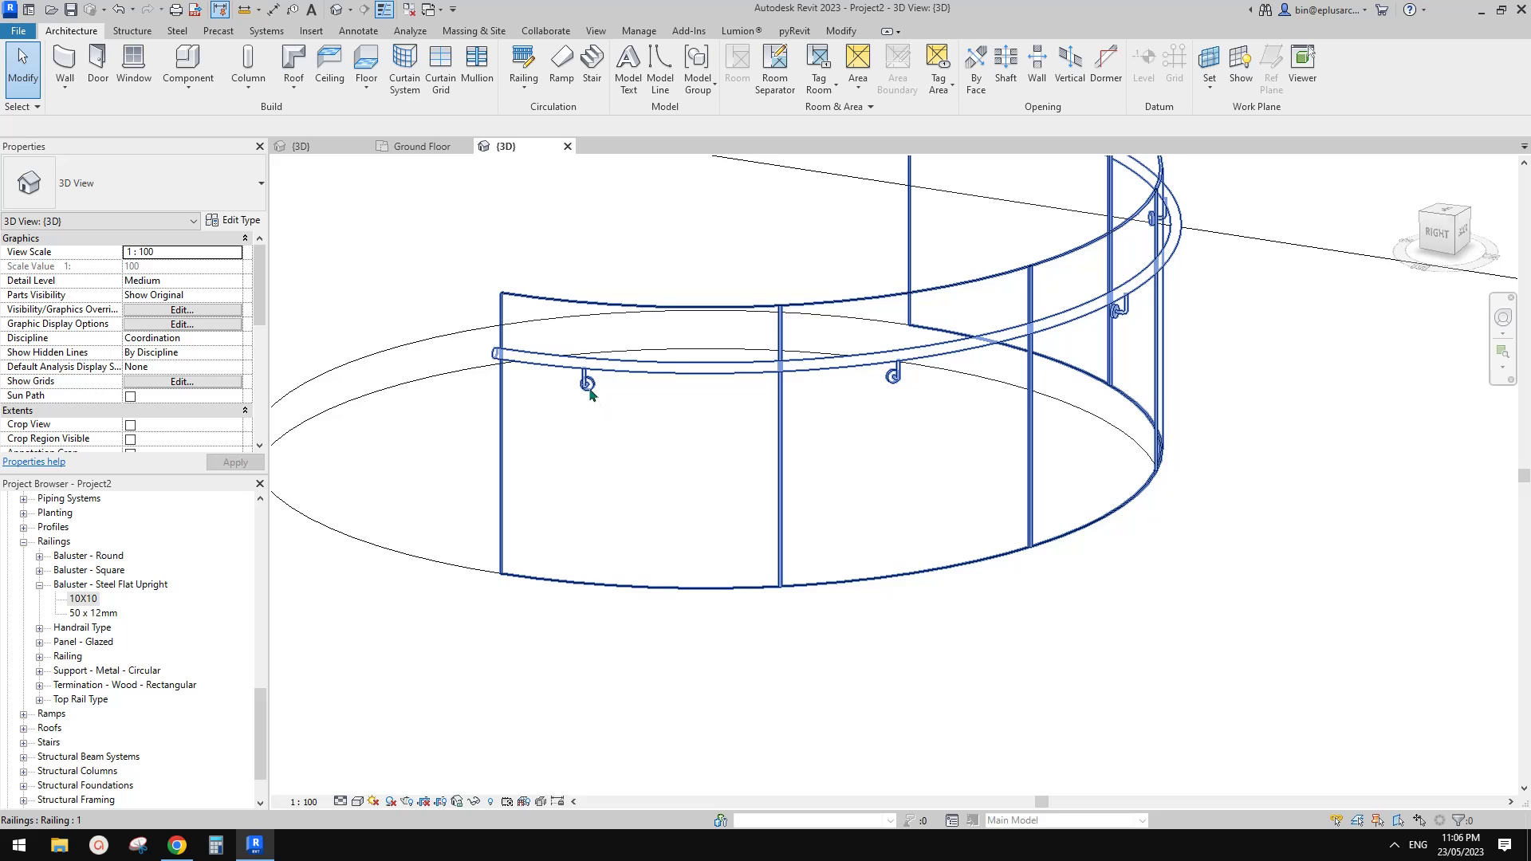
- Select the support nearest the handrail's end and shift it along the handrail toward the adjacent baluster
key(Tab)
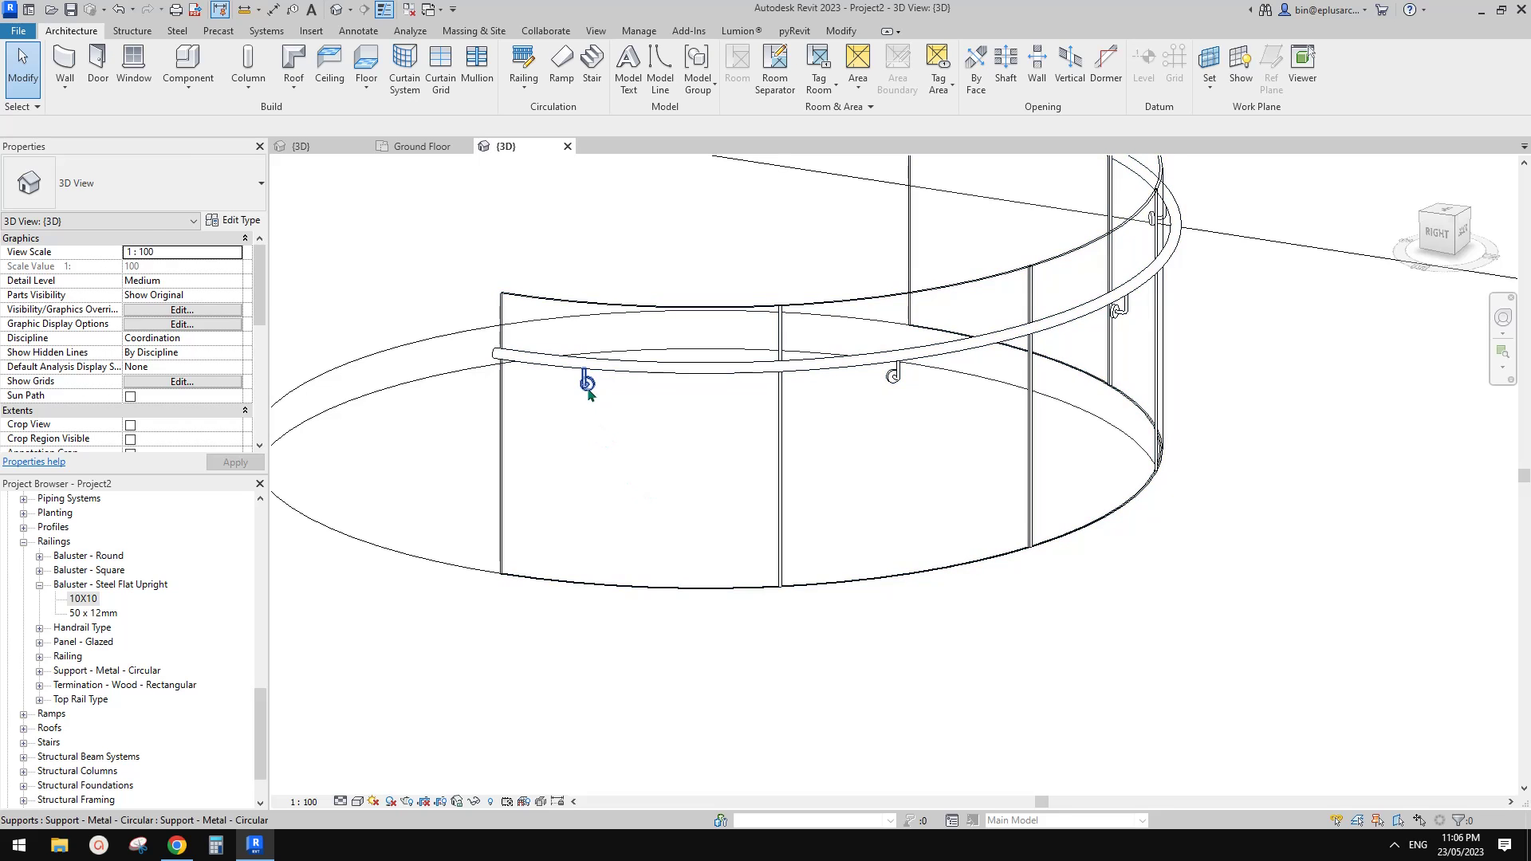
key(Tab)
key(Tab)
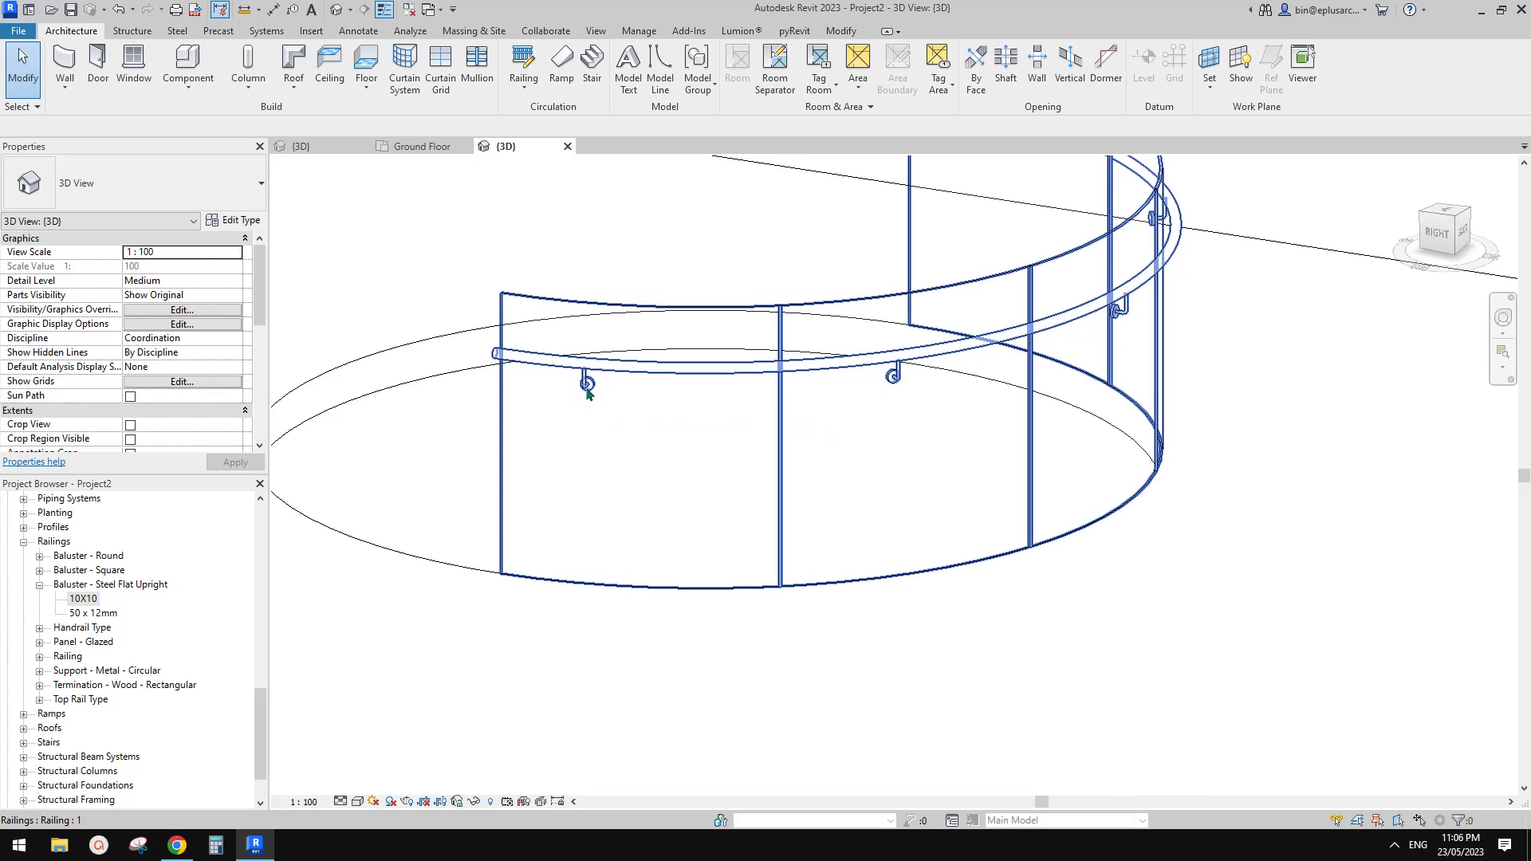
key(Tab)
click(589, 386)
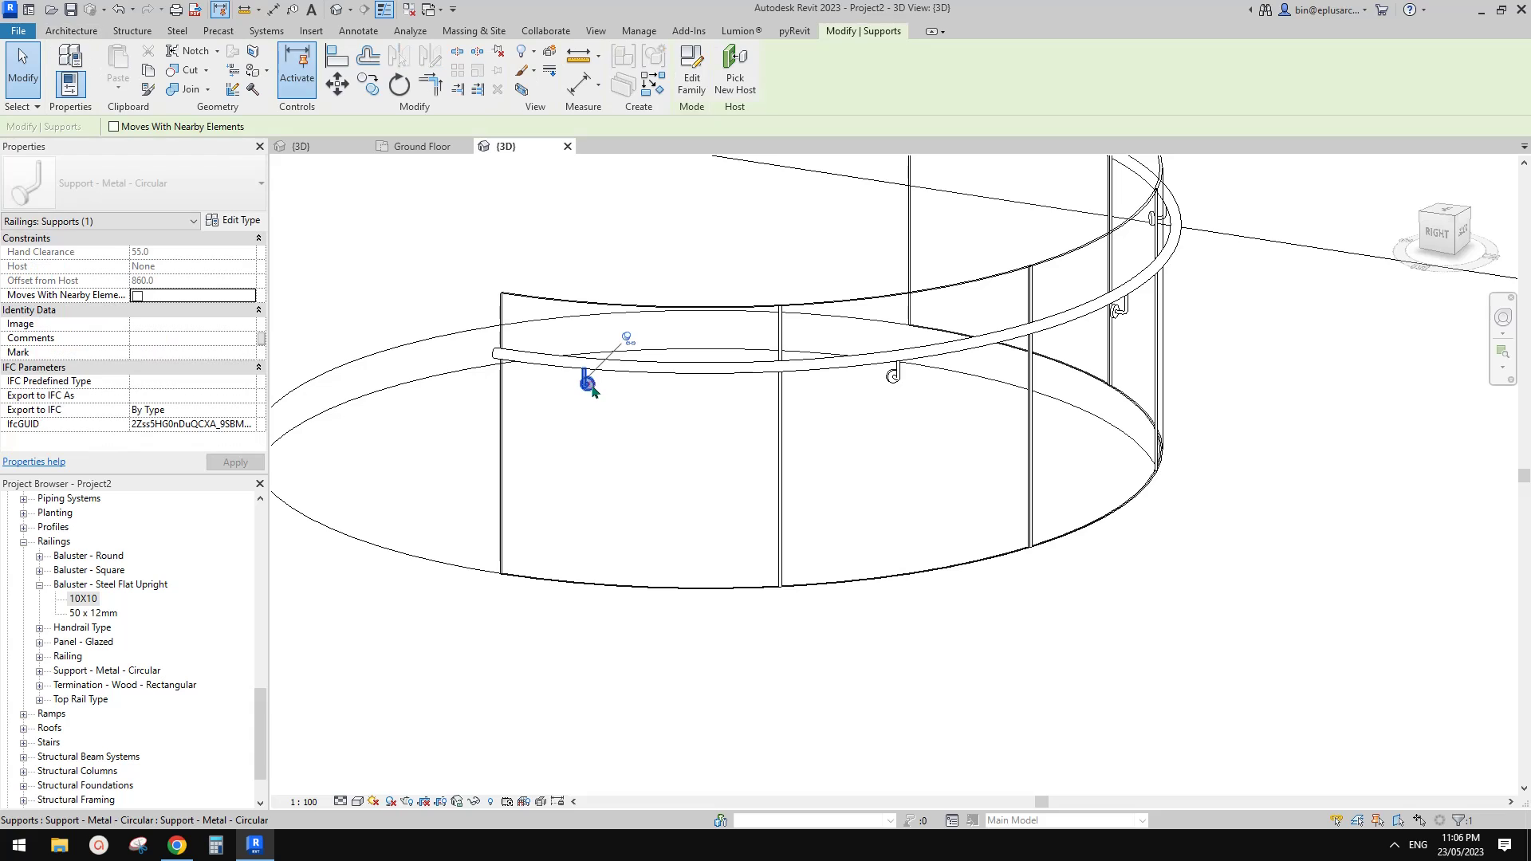
drag(588, 386, 661, 388)
shift+middle_drag(661, 387, 680, 417)
mouse_move(650, 389)
mouse_down()
mouse_move(518, 381)
mouse_move(621, 387)
mouse_up()
- Unpin the next handrail support and shift it along the handrail to sit about midway between its two neighbouring balusters
shift+middle_drag(669, 402, 896, 389)
click(856, 403)
click(897, 386)
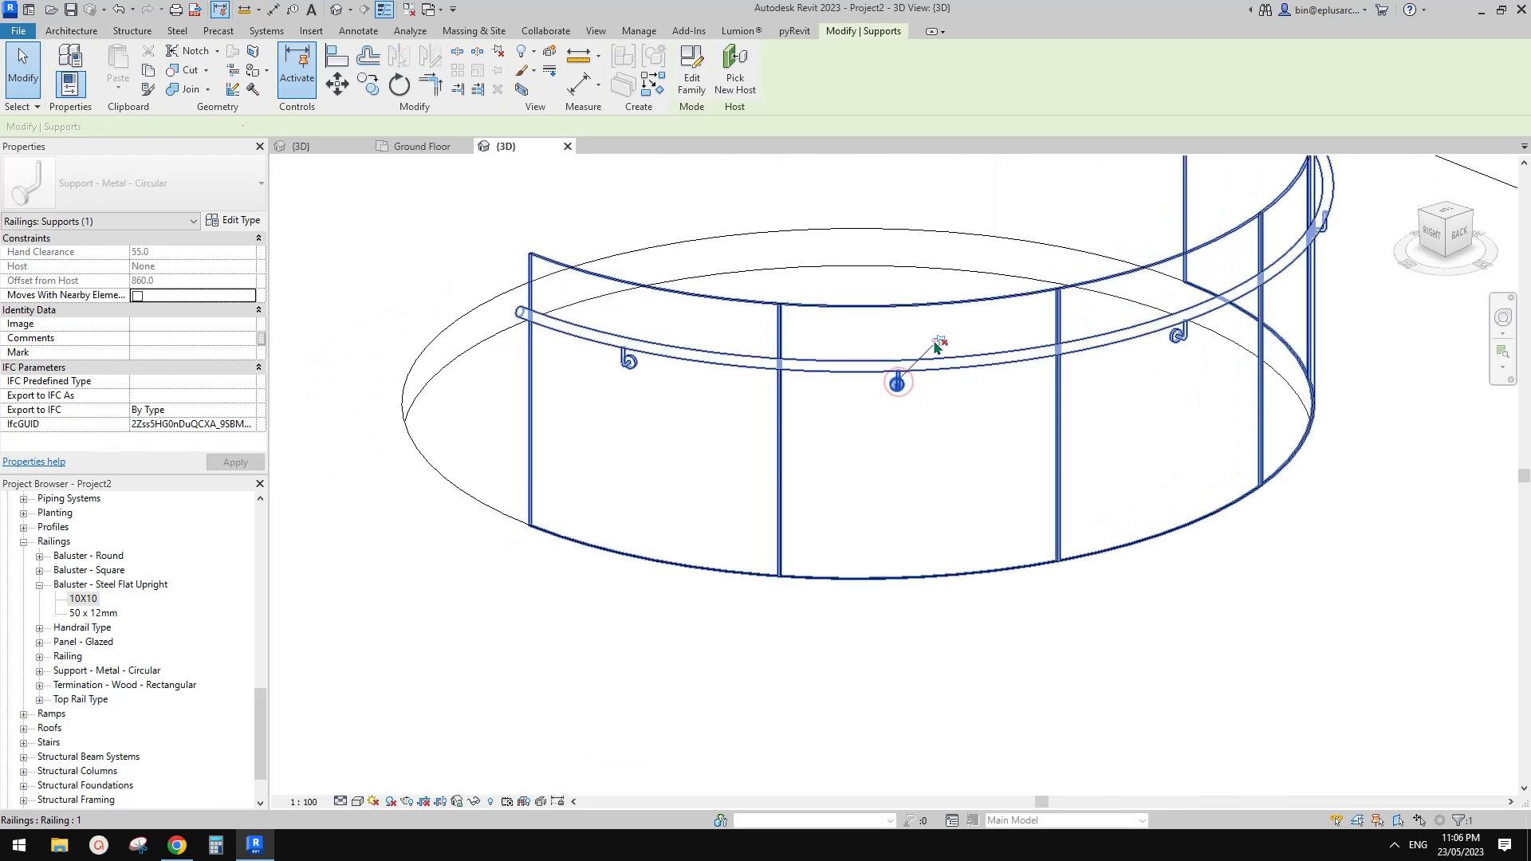
click(935, 341)
drag(895, 390, 922, 389)
middle_drag(955, 412, 898, 416)
drag(940, 360, 868, 394)
shift+middle_drag(868, 392, 890, 389)
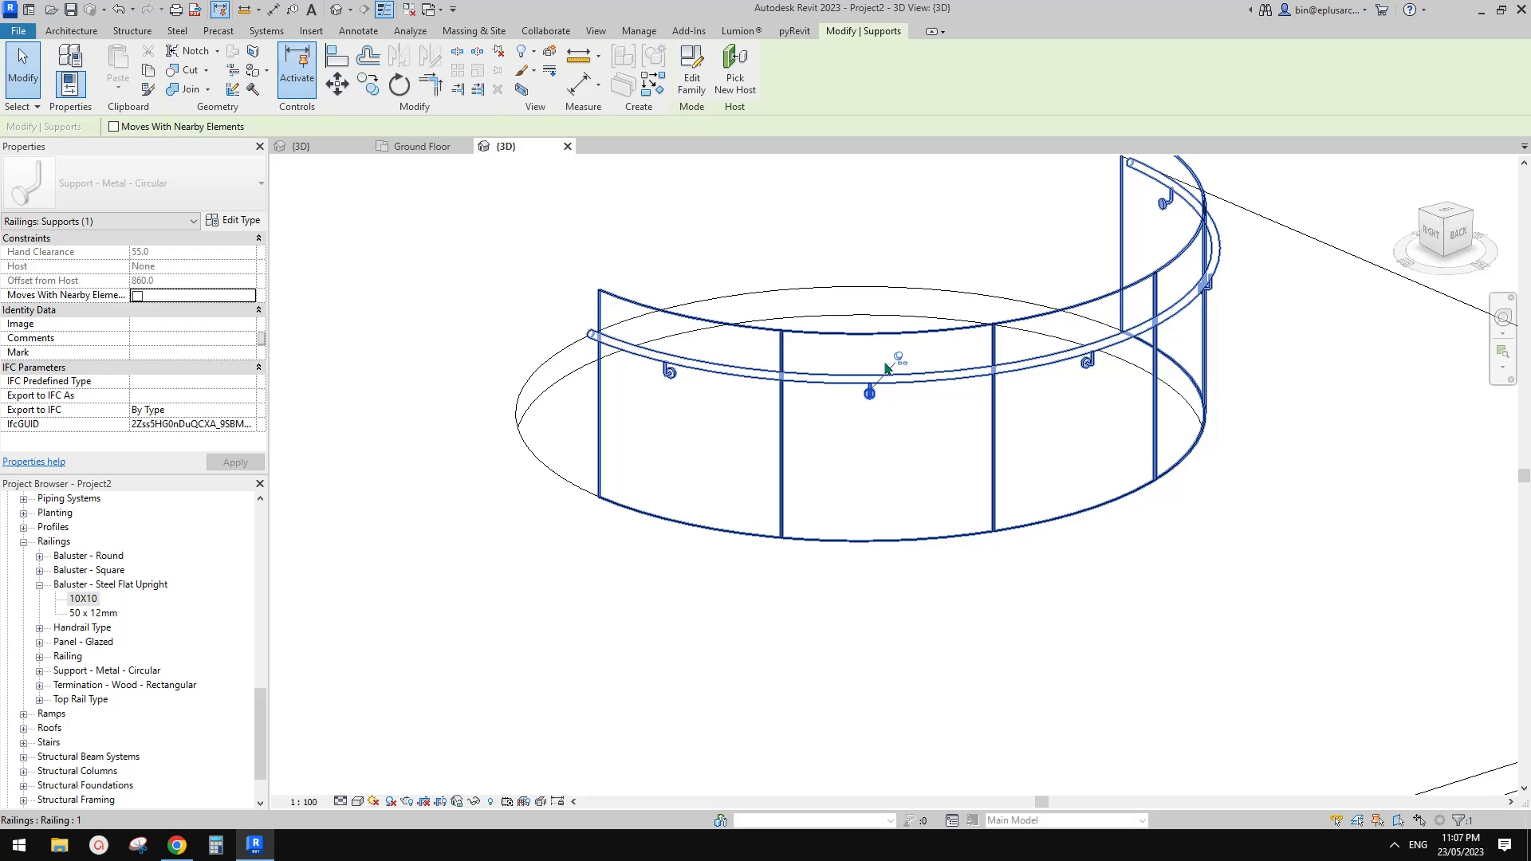
middle_drag(919, 392, 909, 401)
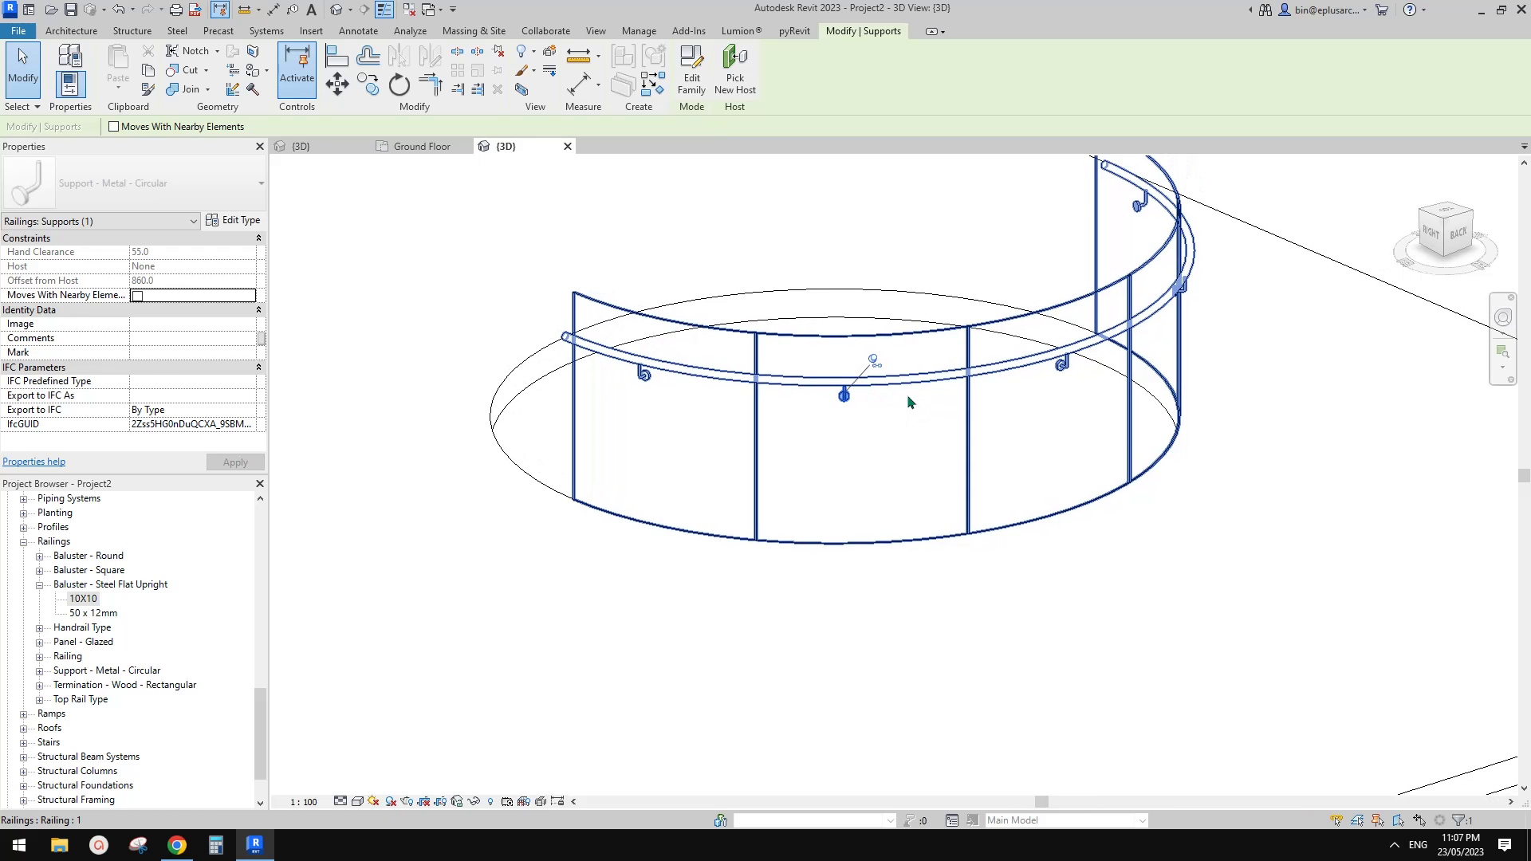
key(Escape)
- Examine the curved railing, its handrail supports and the floor opening from several sides
scroll(1074, 516, down, 5)
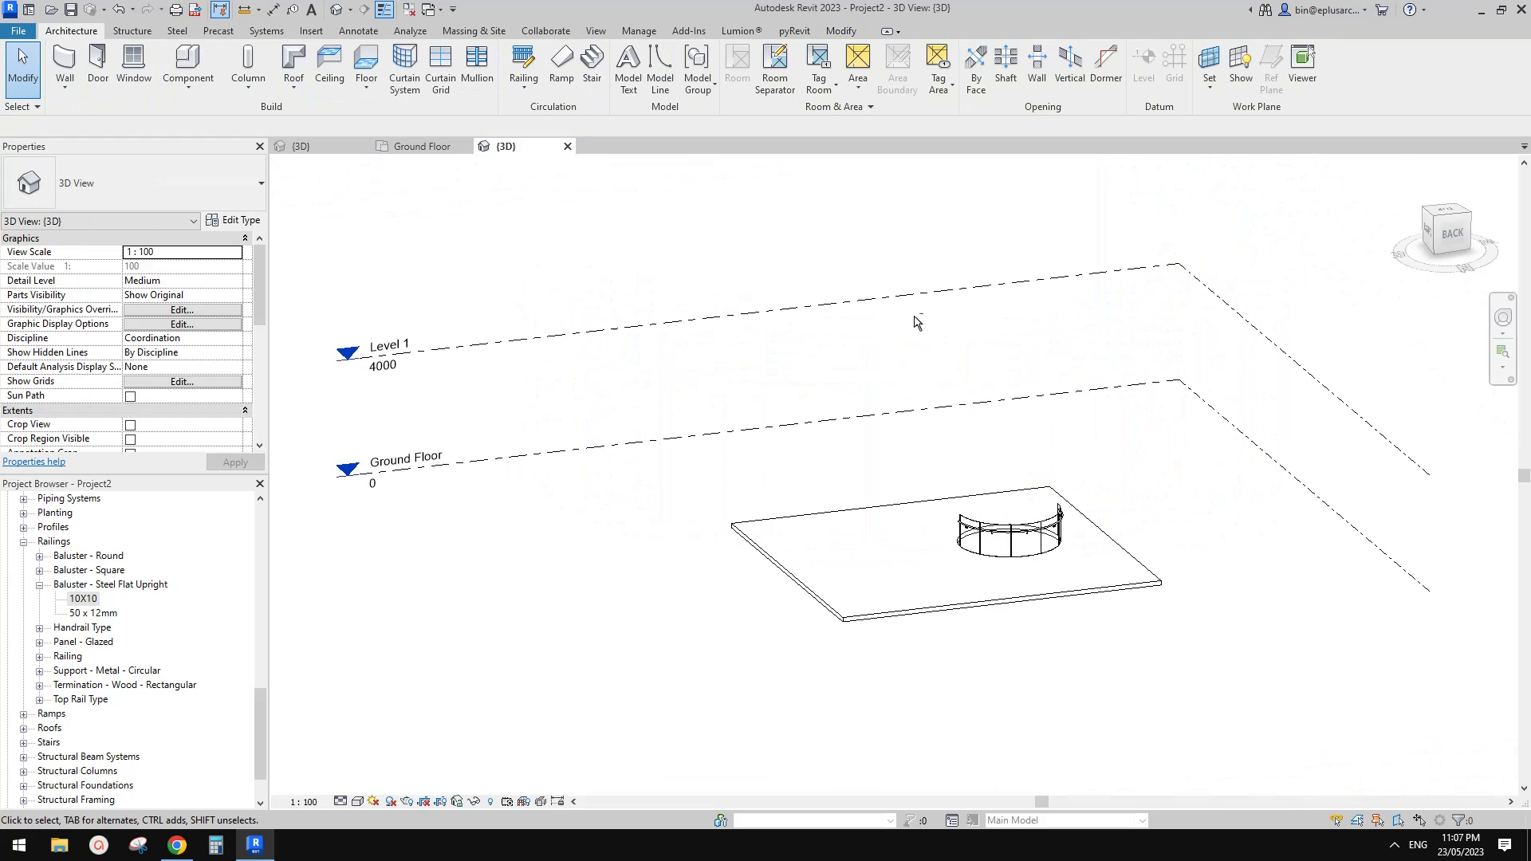
scroll(996, 526, down, 2)
shift+middle_drag(1039, 547, 1097, 557)
scroll(994, 539, up, 8)
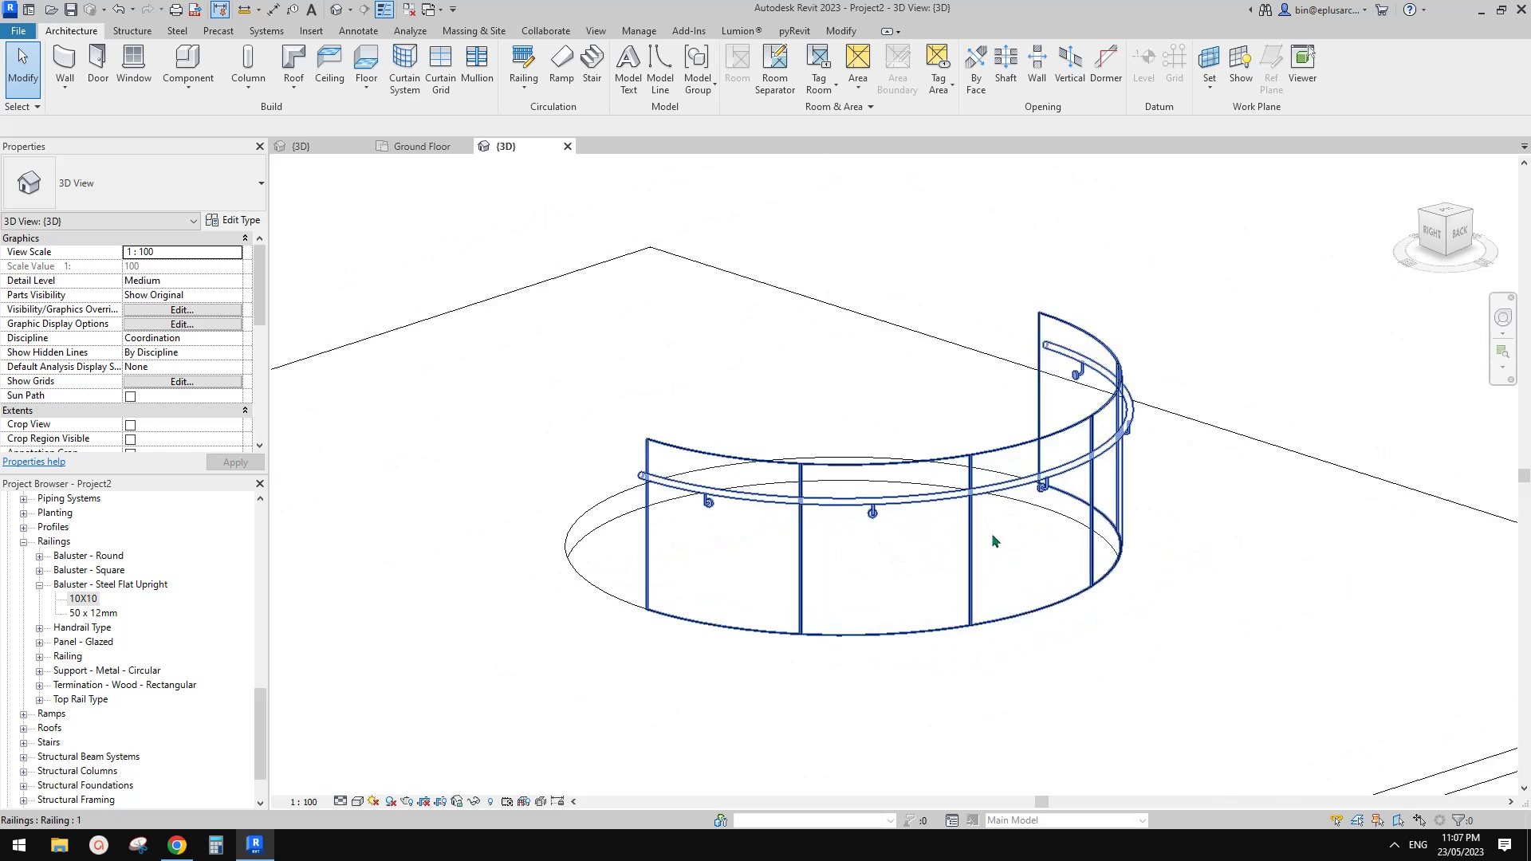
click(970, 438)
scroll(970, 438, down, 3)
mouse_move(970, 438)
shift+middle_down()
mouse_move(645, 550)
mouse_move(666, 537)
mouse_move(617, 509)
shift+middle_up()
key(Escape)
click(675, 474)
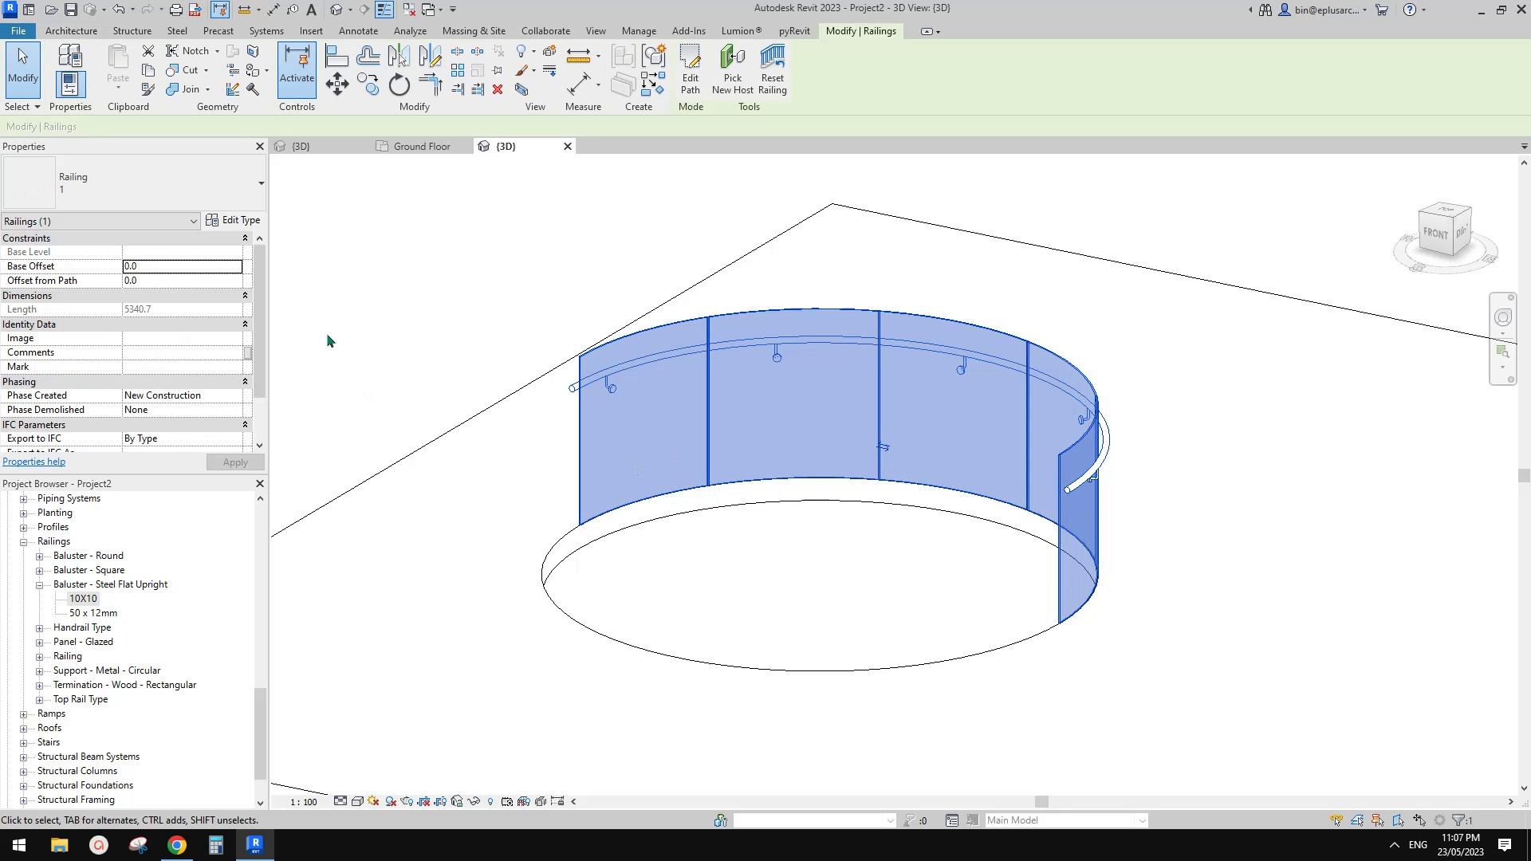
middle_drag(670, 522, 619, 381)
key(Escape)
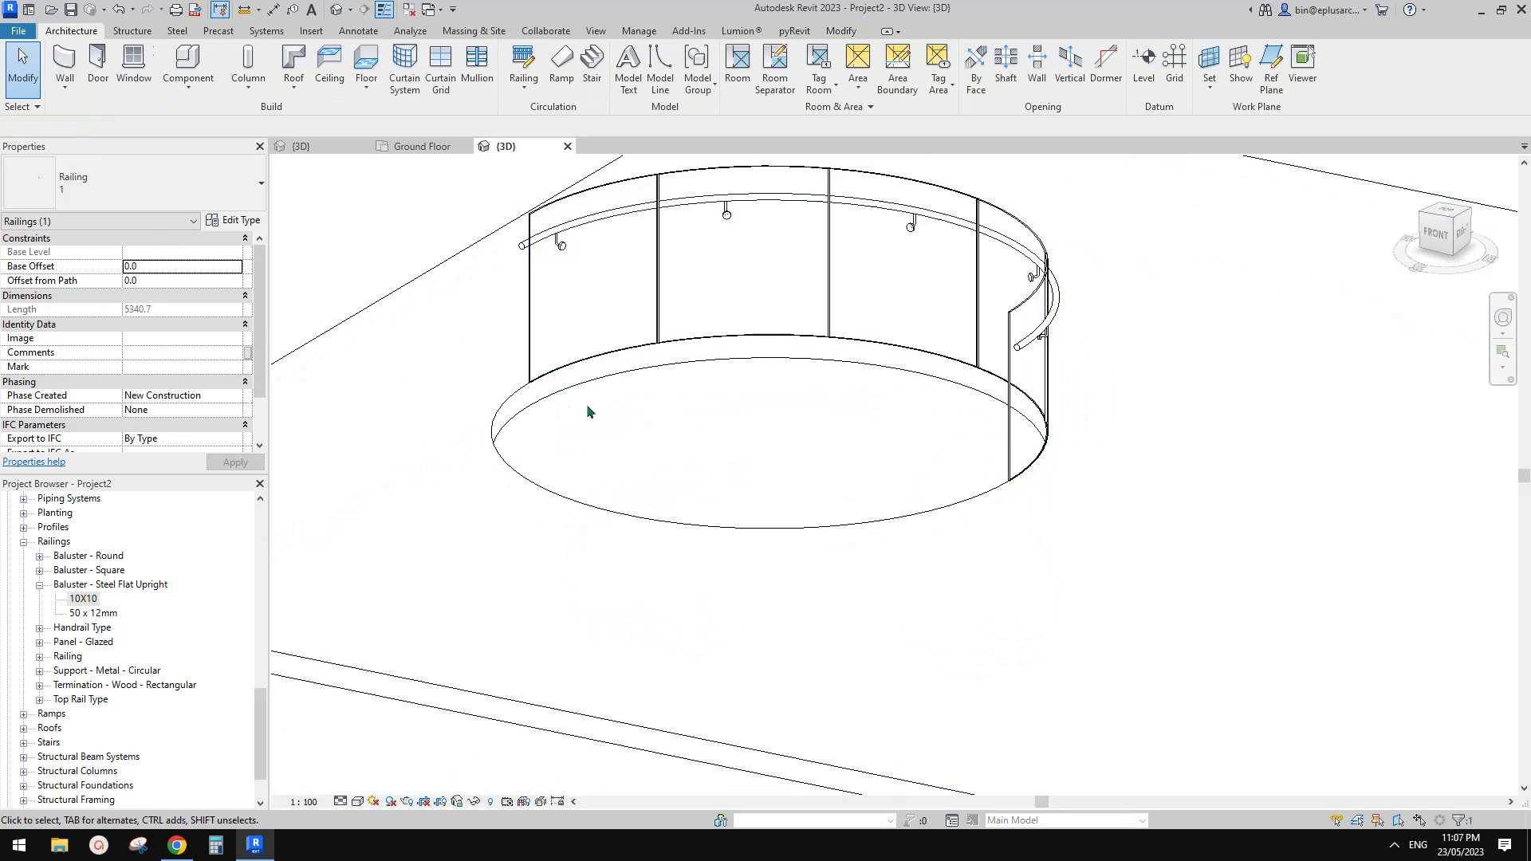
- Change the floor around the circular opening to the Generic 300mm type
click(520, 393)
mouse_move(494, 392)
shift+middle_down()
mouse_move(616, 407)
mouse_move(502, 270)
shift+middle_up()
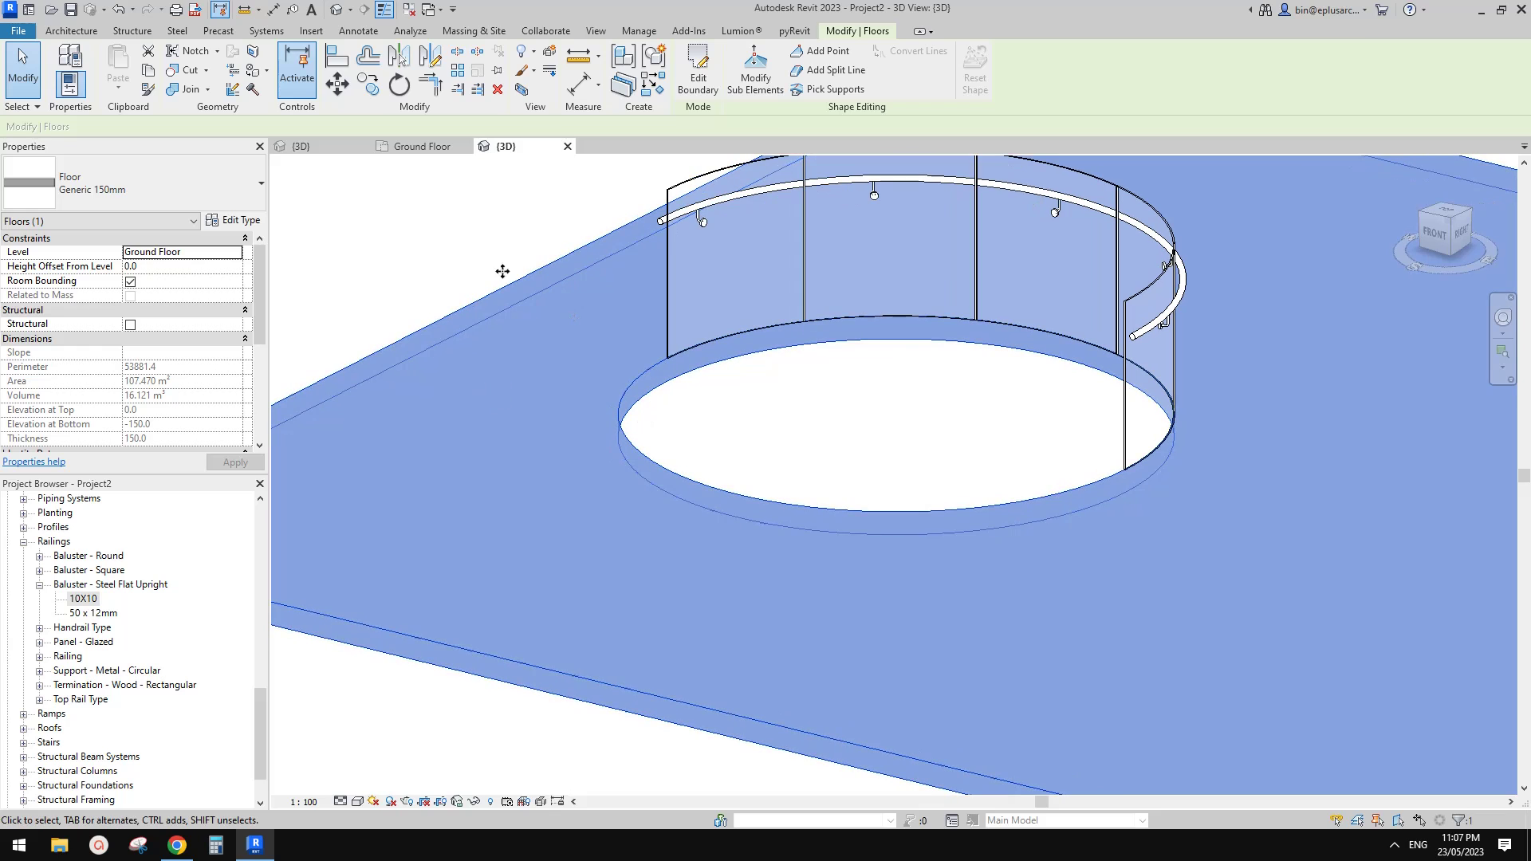
click(144, 185)
click(118, 447)
scroll(801, 327, up, 1)
key(Escape)
- Set the regular baluster's base offset to -300 in the railing type's baluster placement and apply it
click(648, 281)
middle_drag(609, 270, 479, 359)
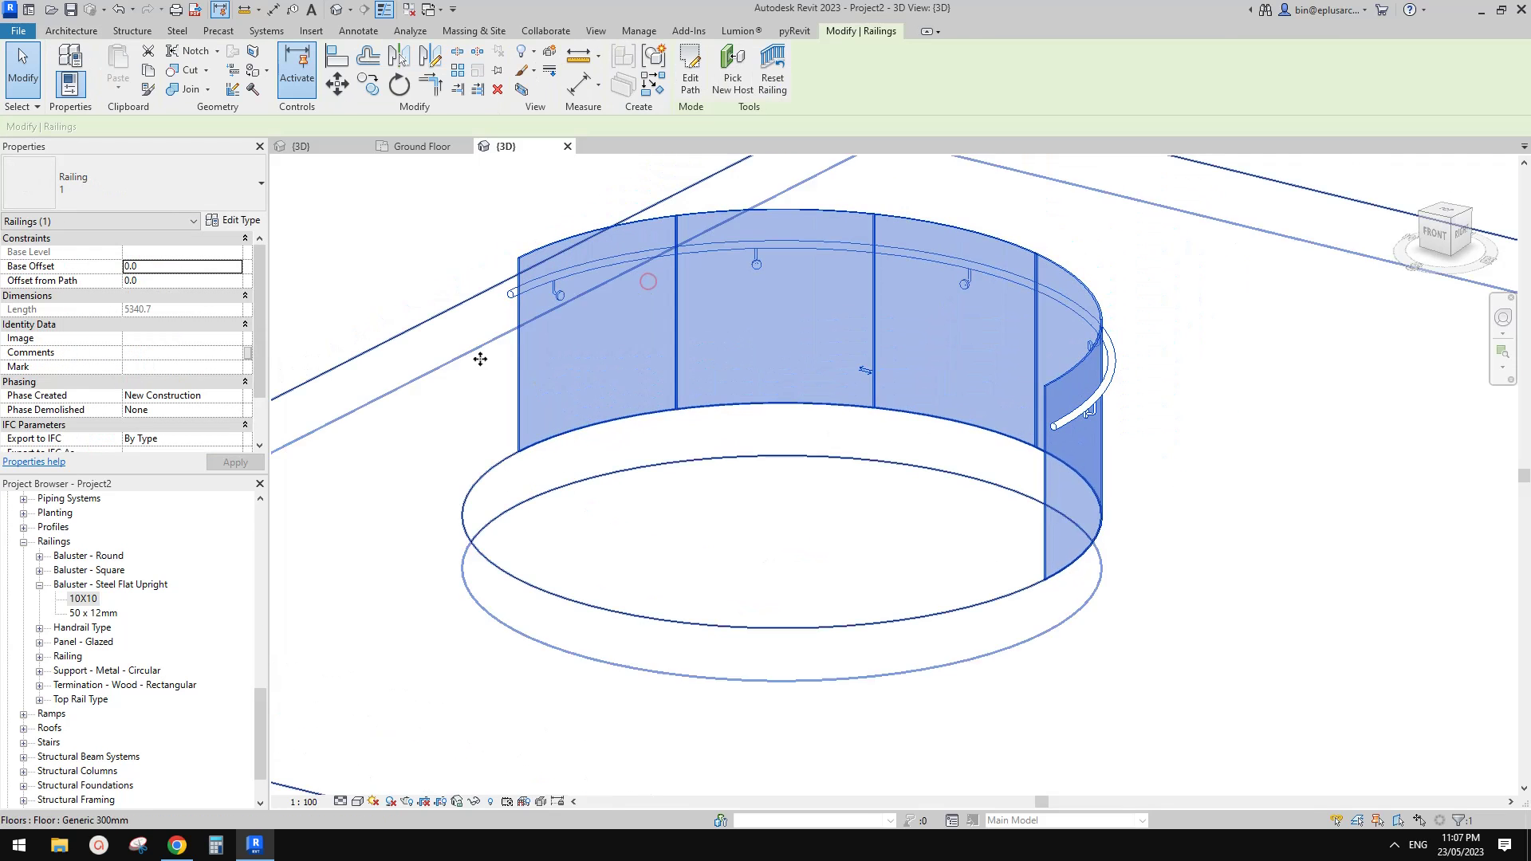
click(233, 220)
click(581, 277)
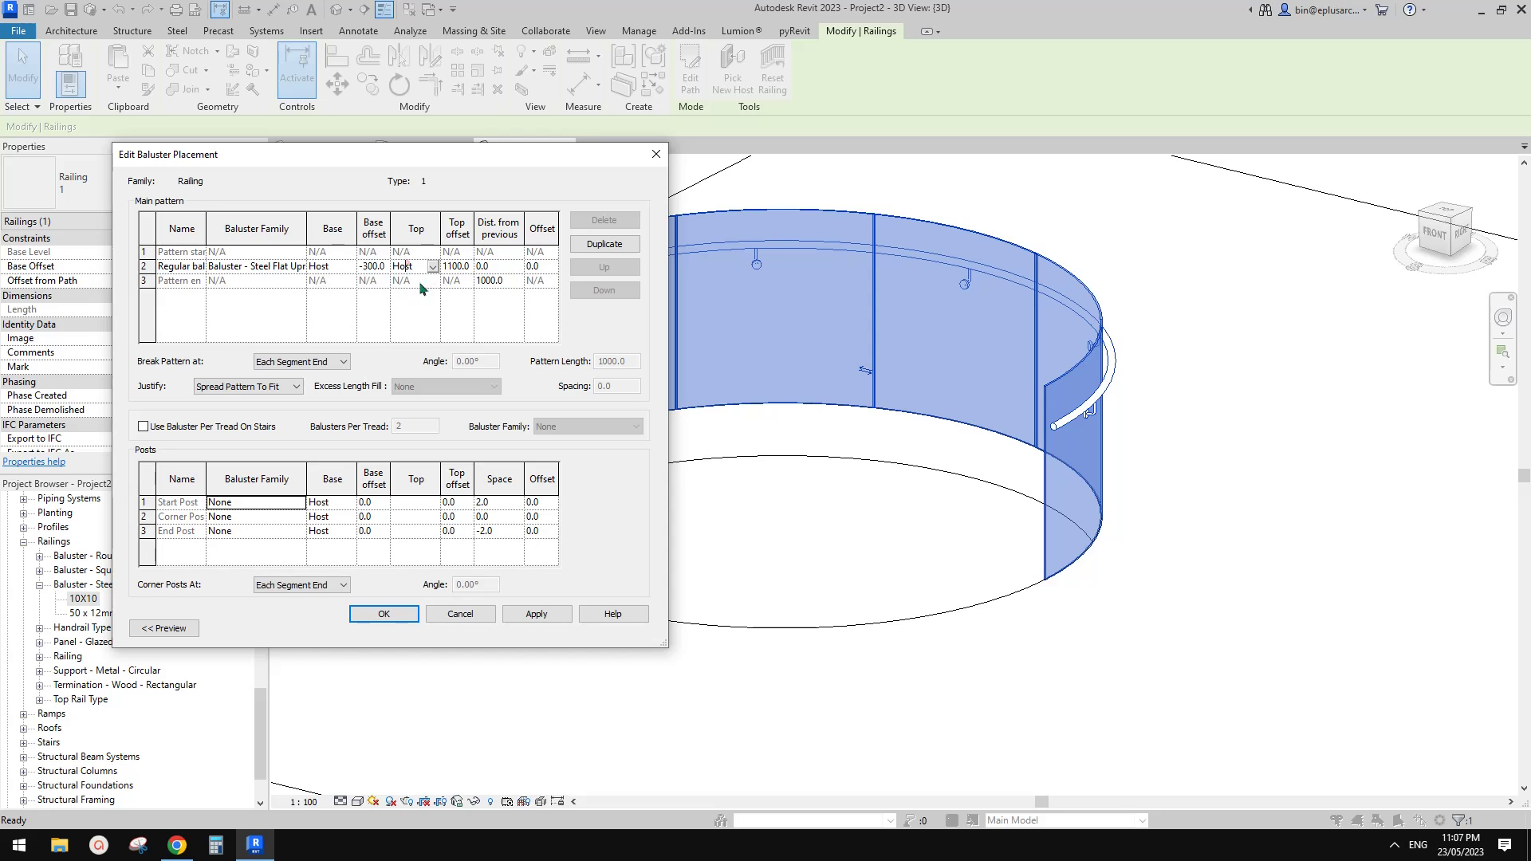
click(383, 614)
click(581, 619)
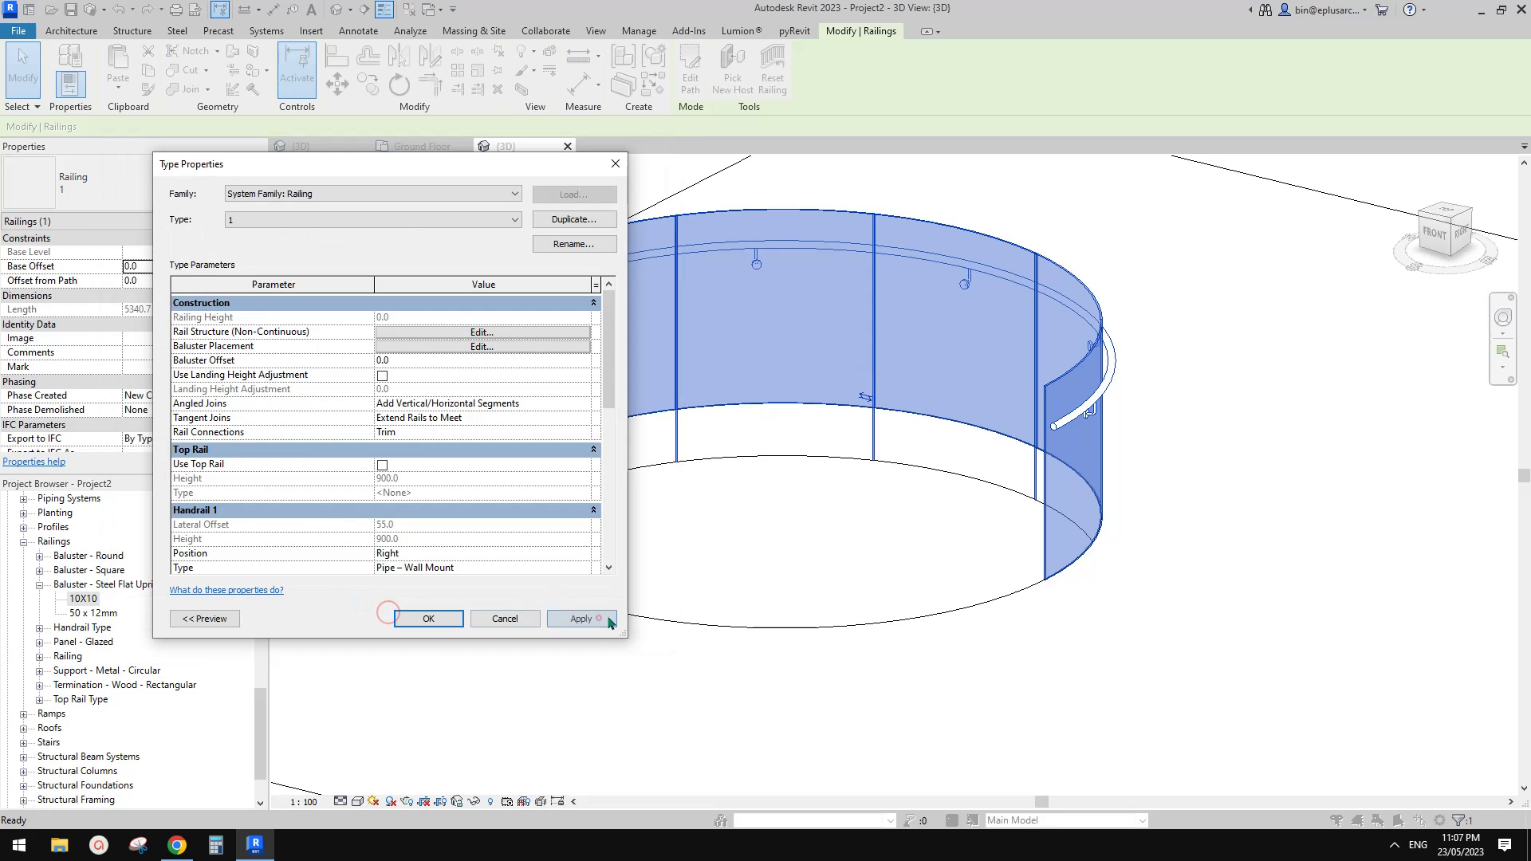
- Set the height of the glass rail in the railing type's non-continuous rail structure to -300 and apply it
click(460, 333)
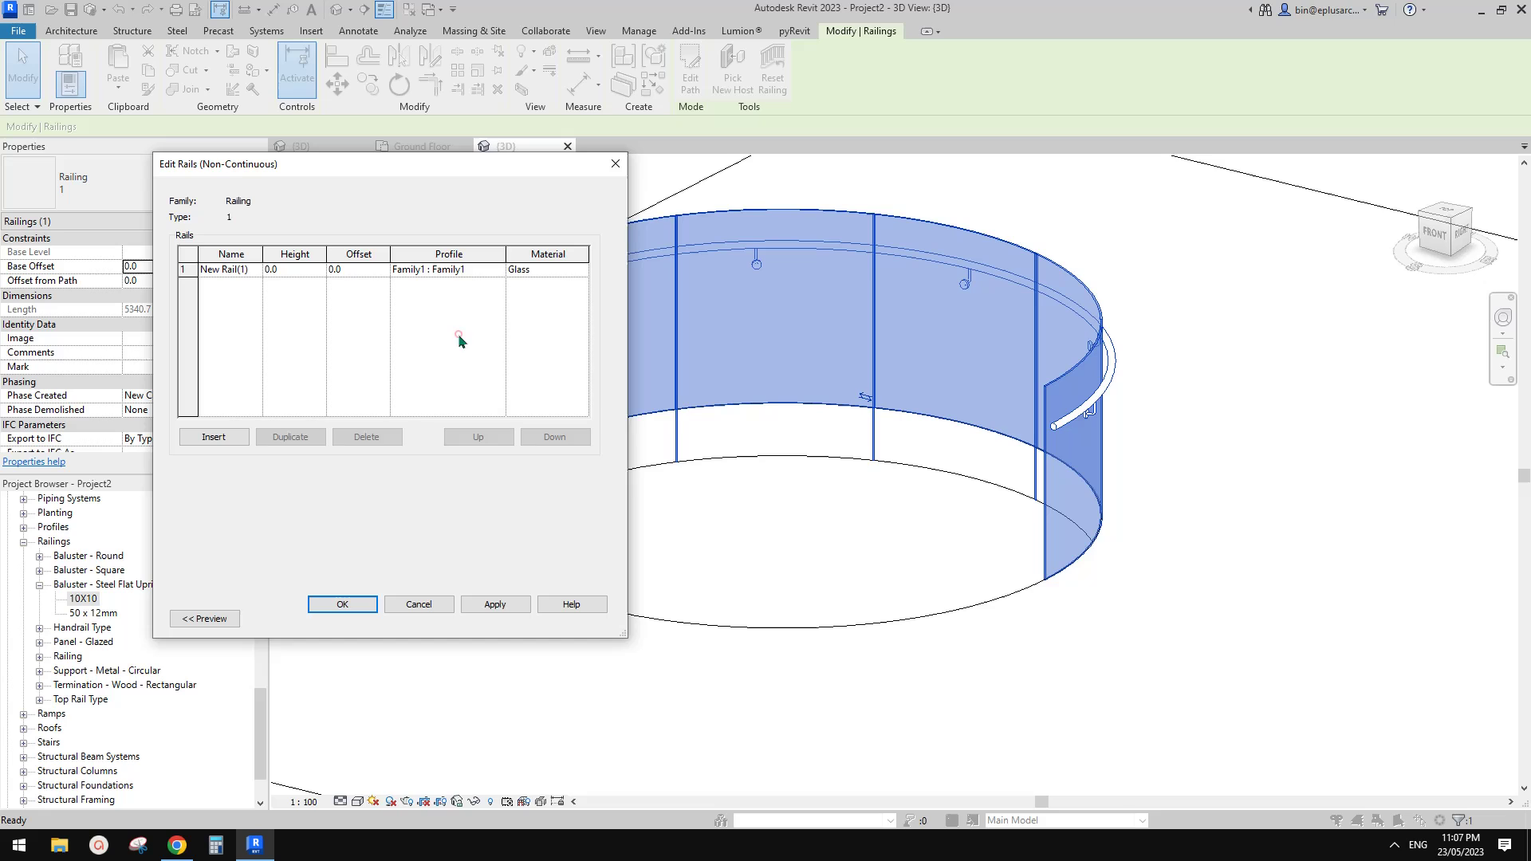
click(303, 271)
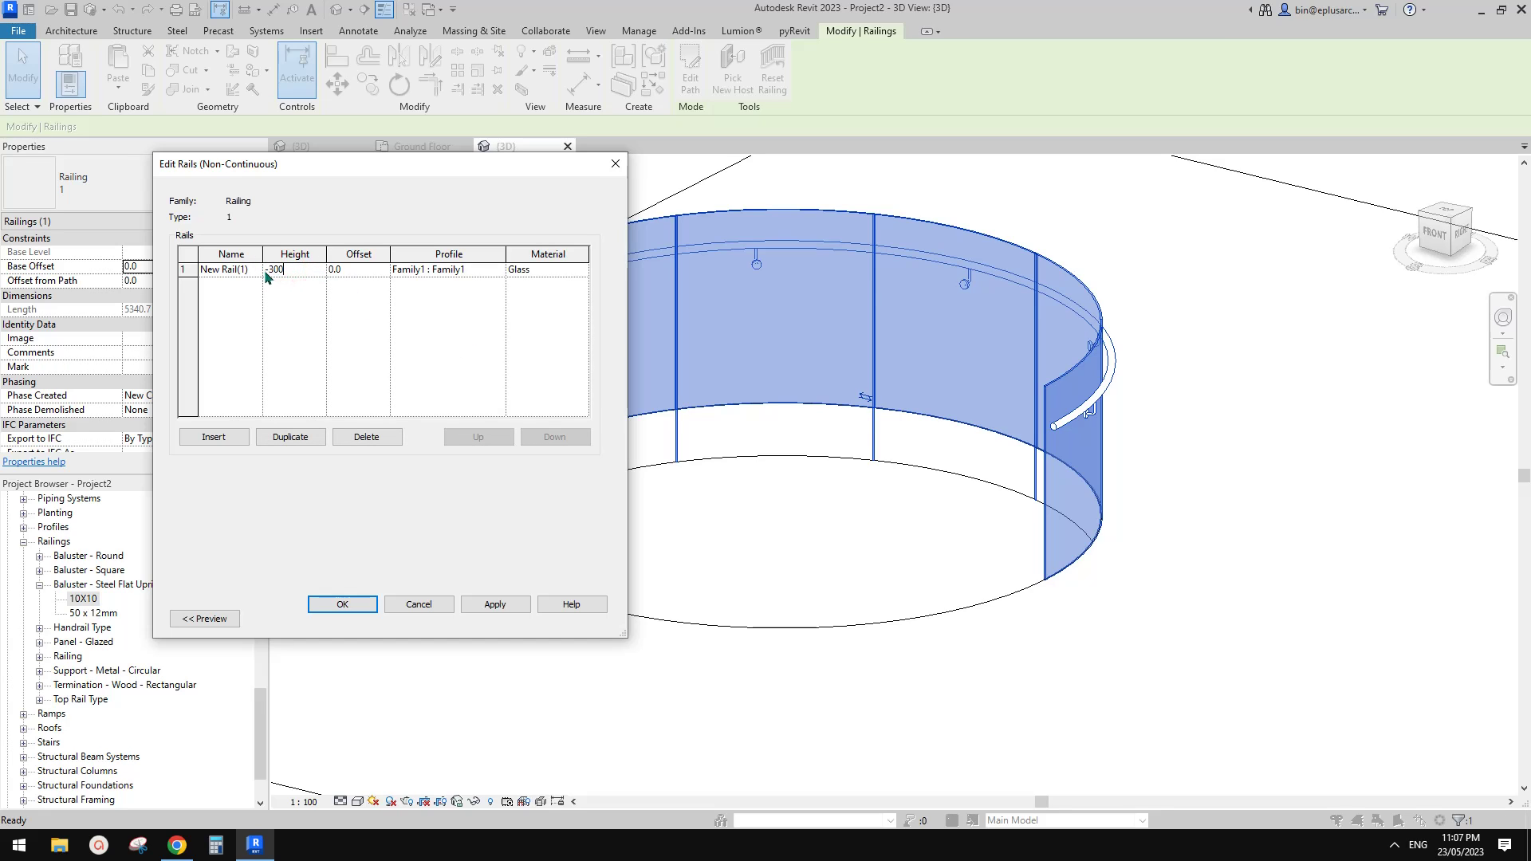
click(342, 604)
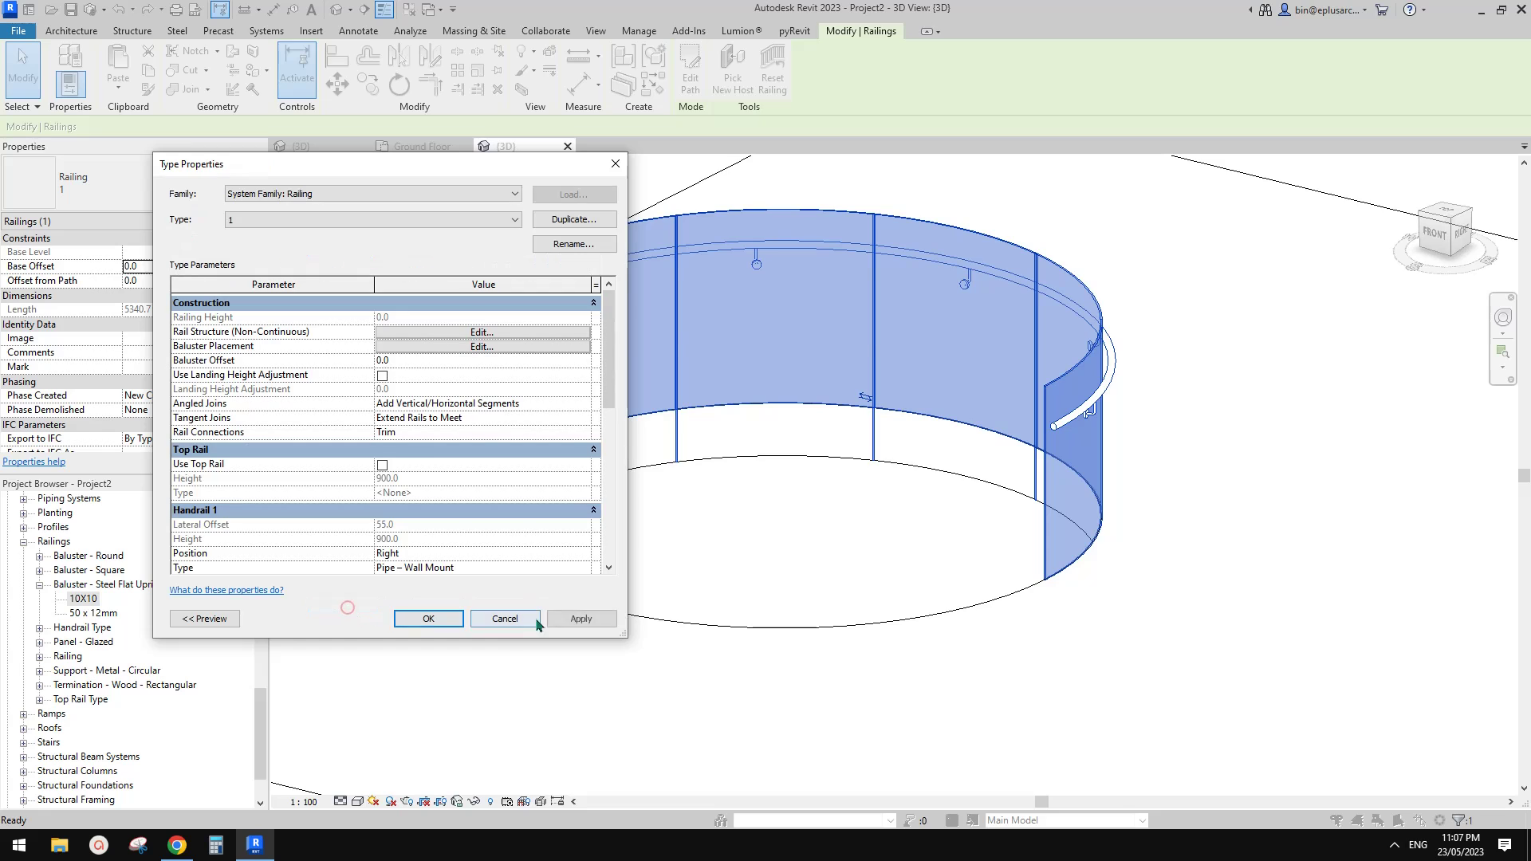
click(581, 618)
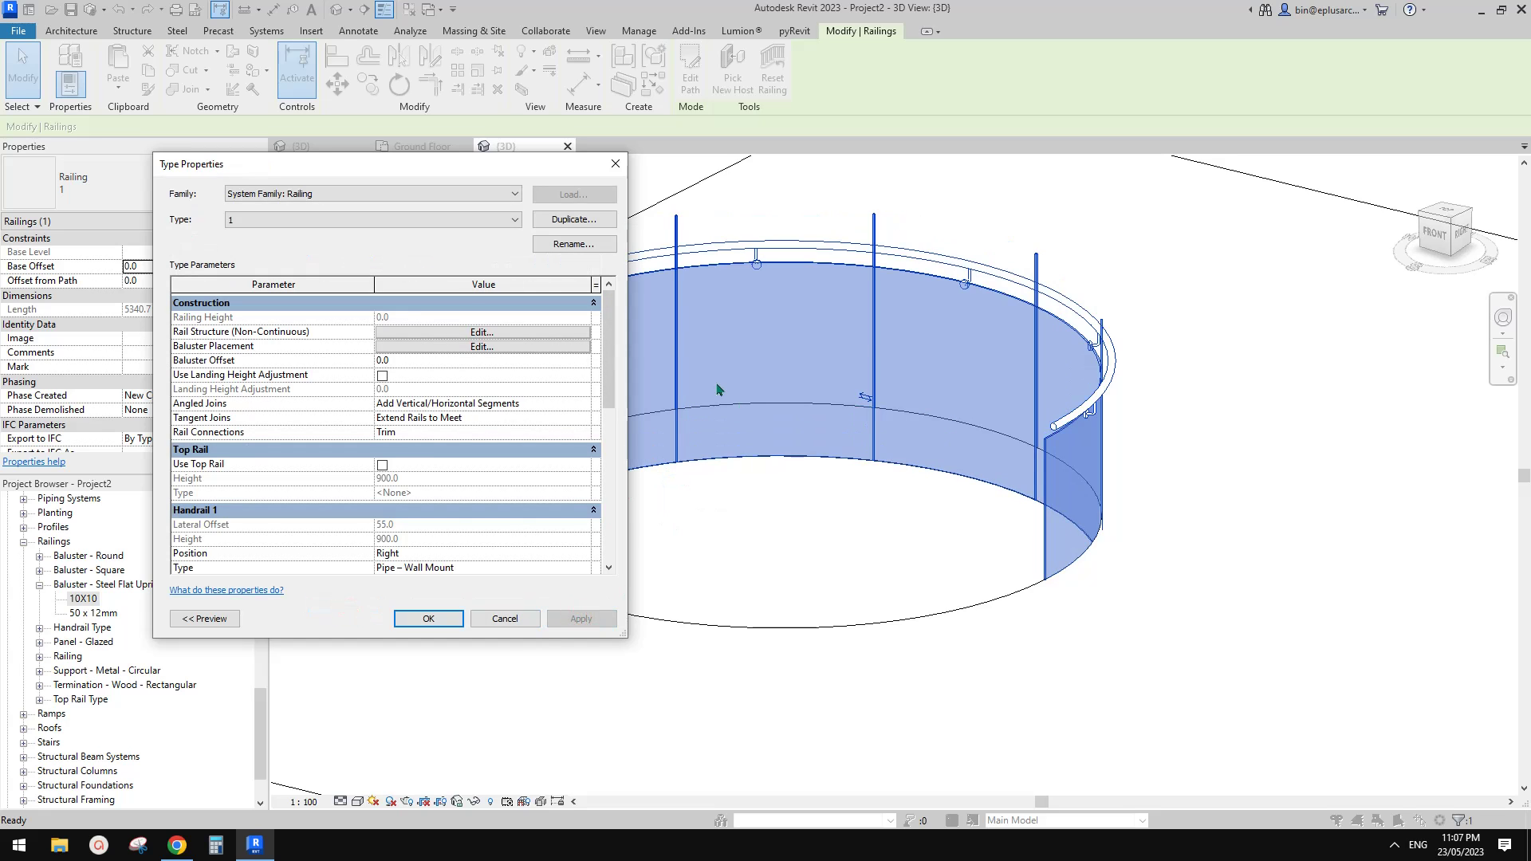
click(448, 618)
middle_drag(598, 550, 594, 546)
key(Escape)
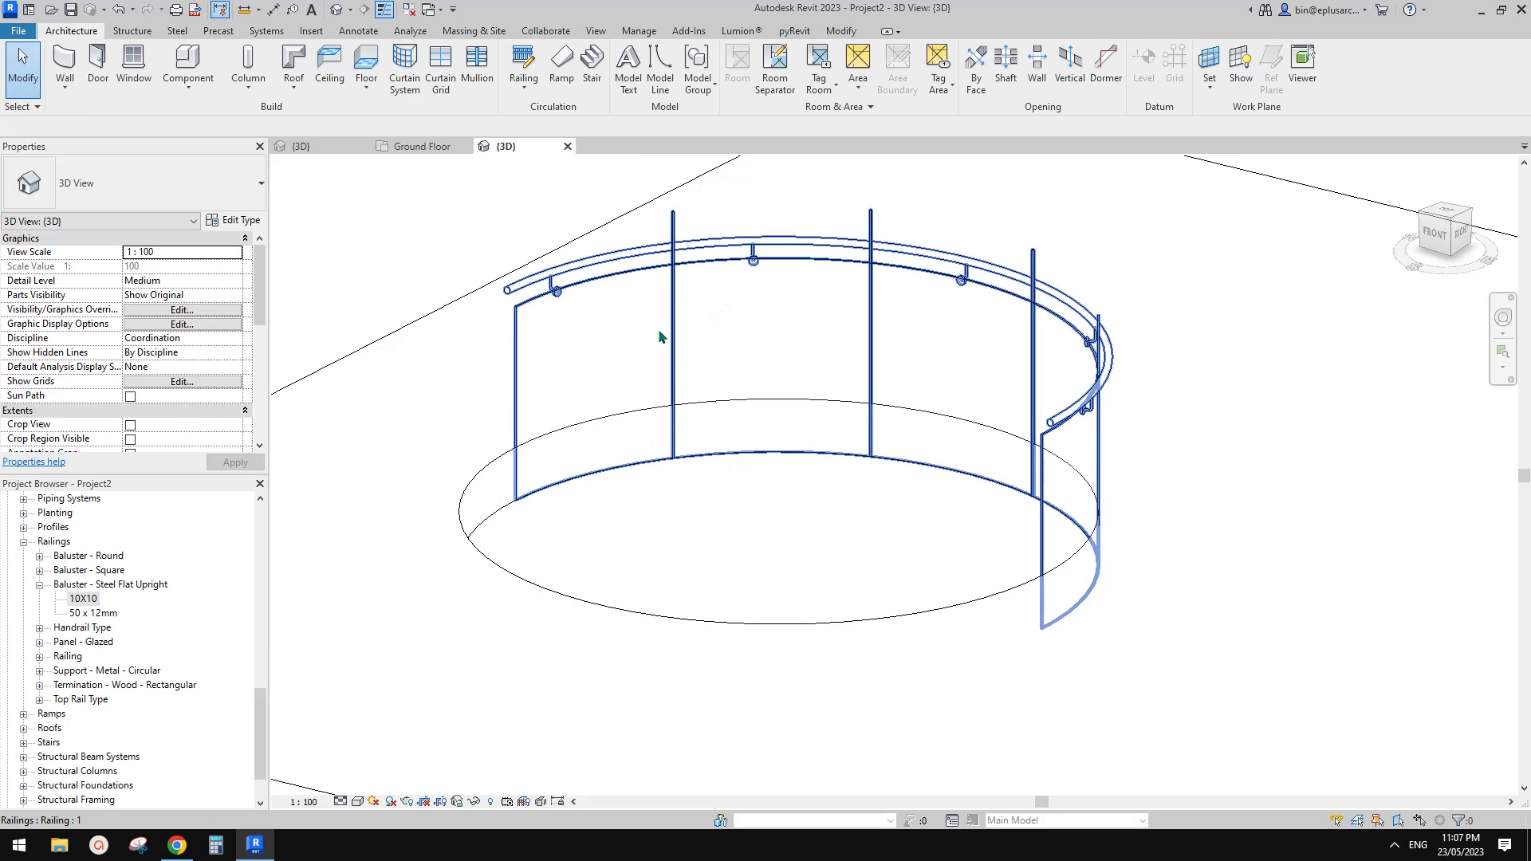
- Open the Family1 profile in the family editor to inspect its H dimension, and close the family
click(73, 699)
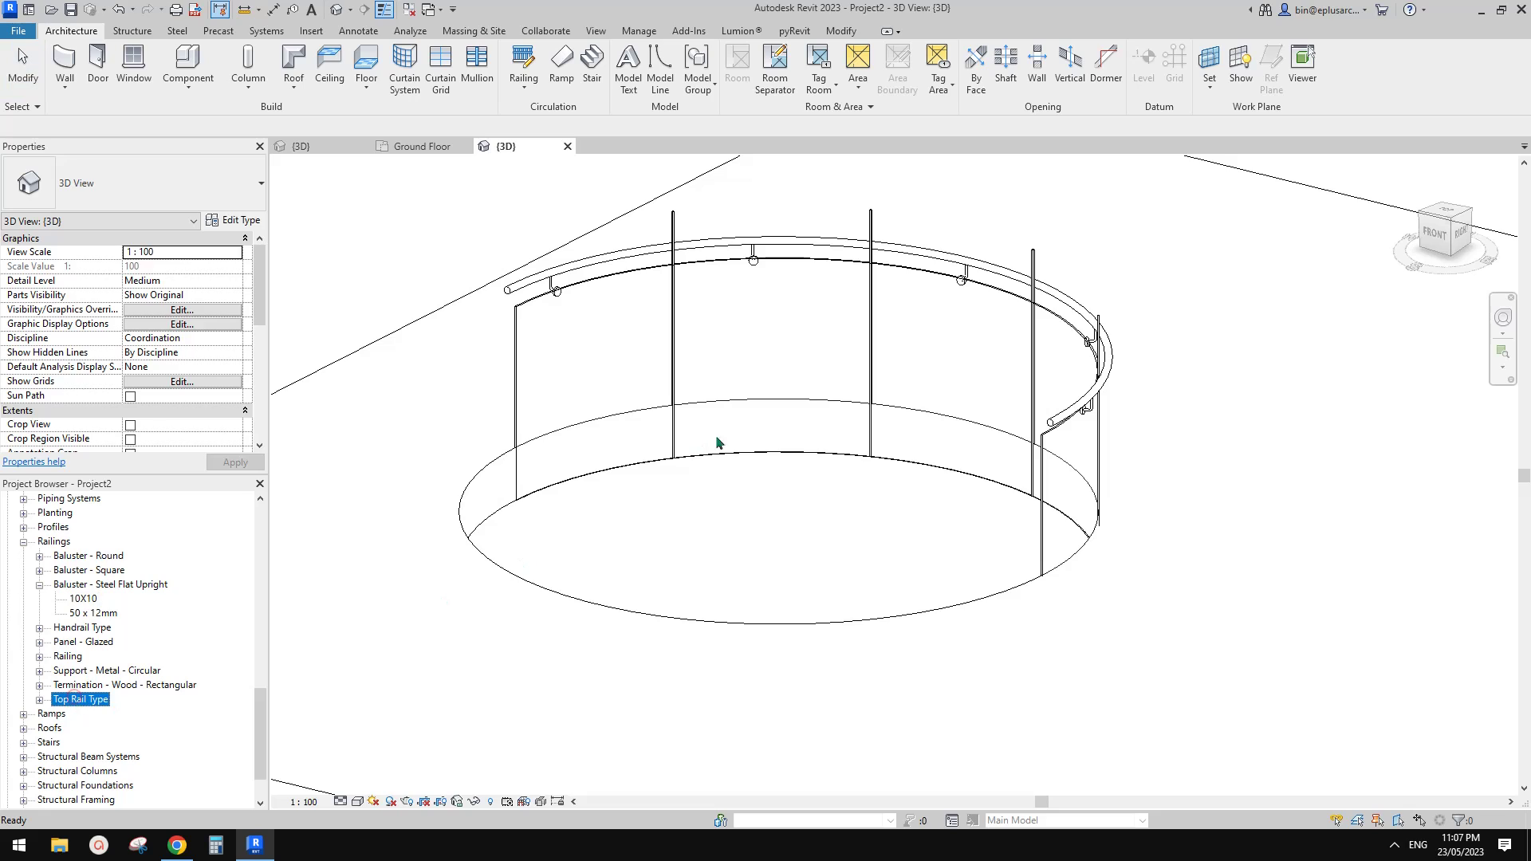
scroll(102, 758, down, 2)
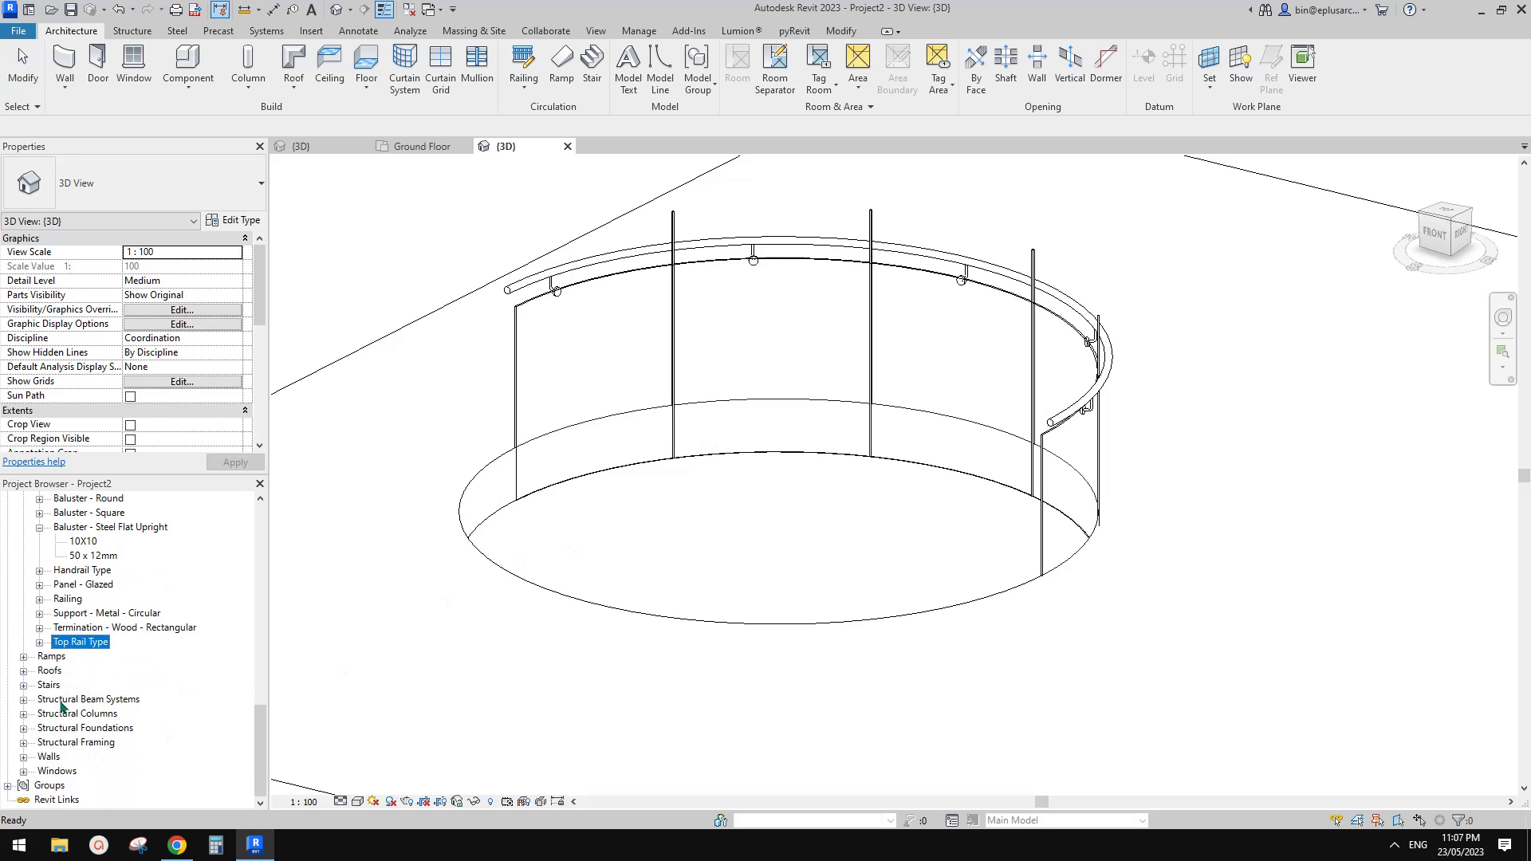
scroll(62, 705, up, 4)
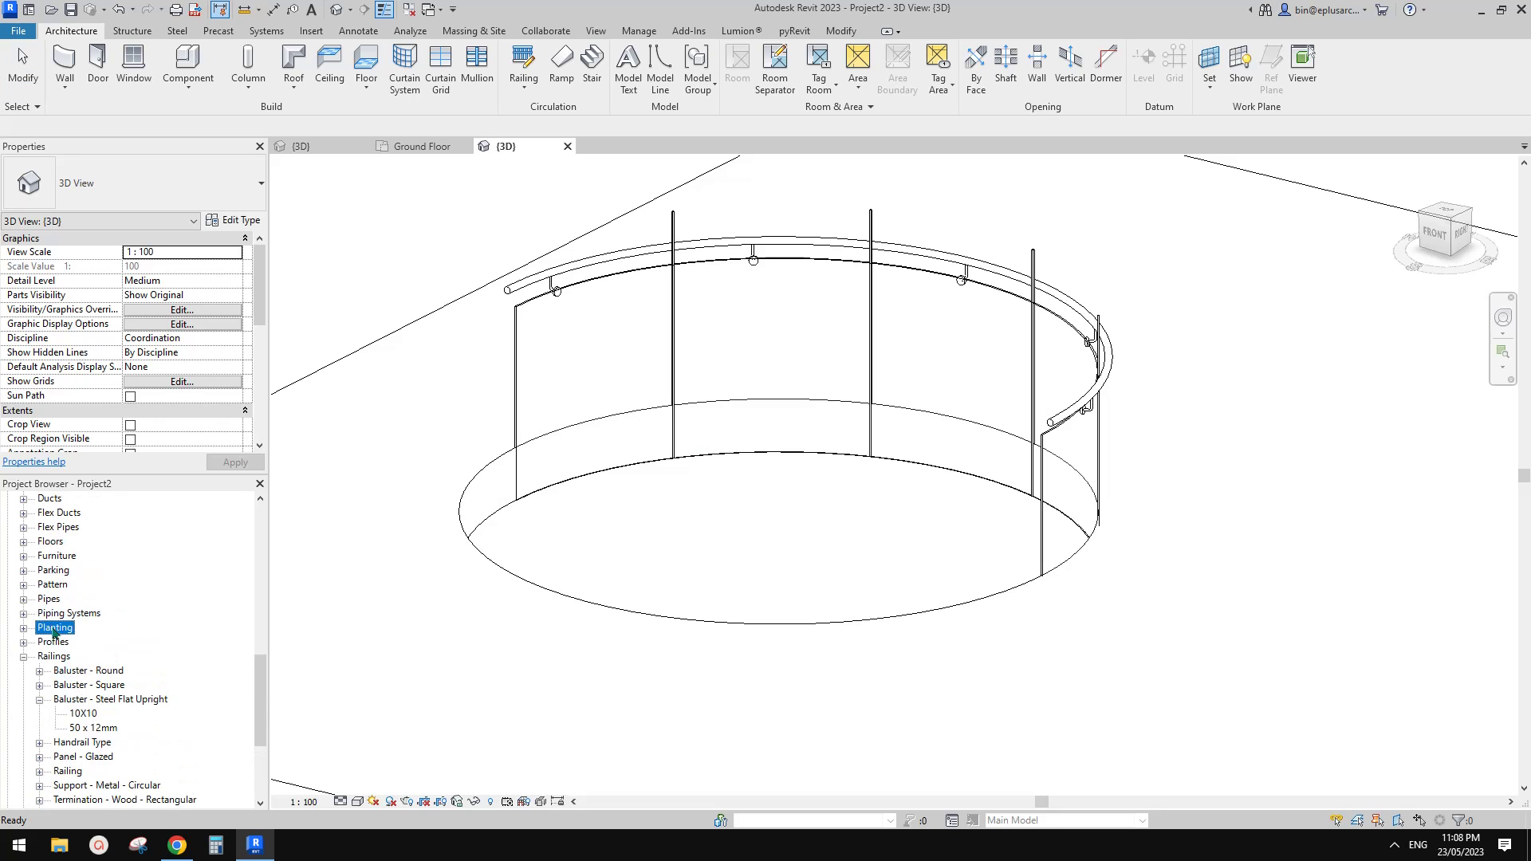
double_click(44, 647)
right_click(79, 648)
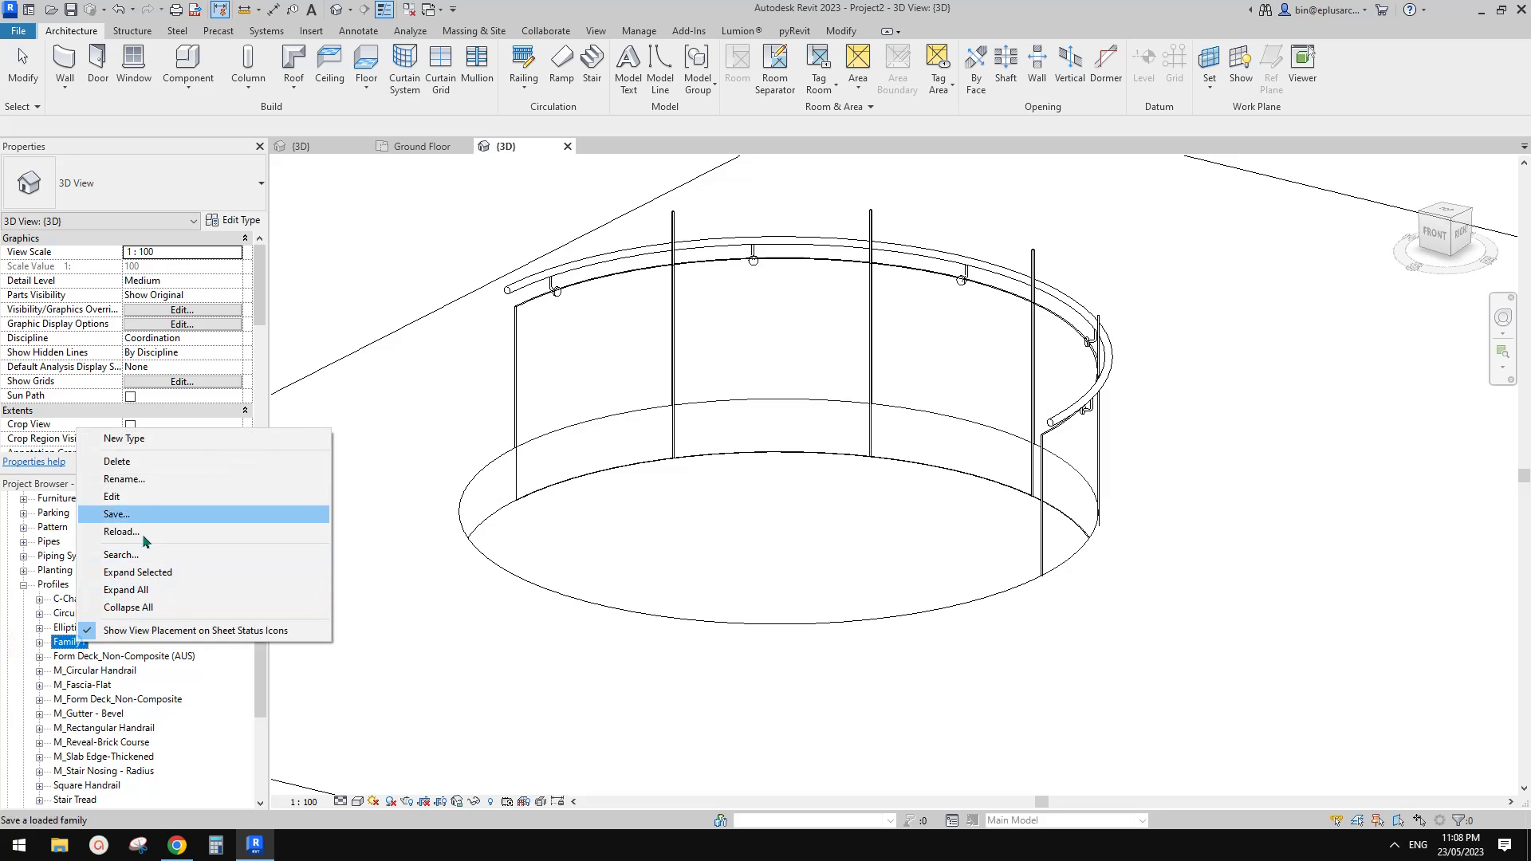
click(151, 496)
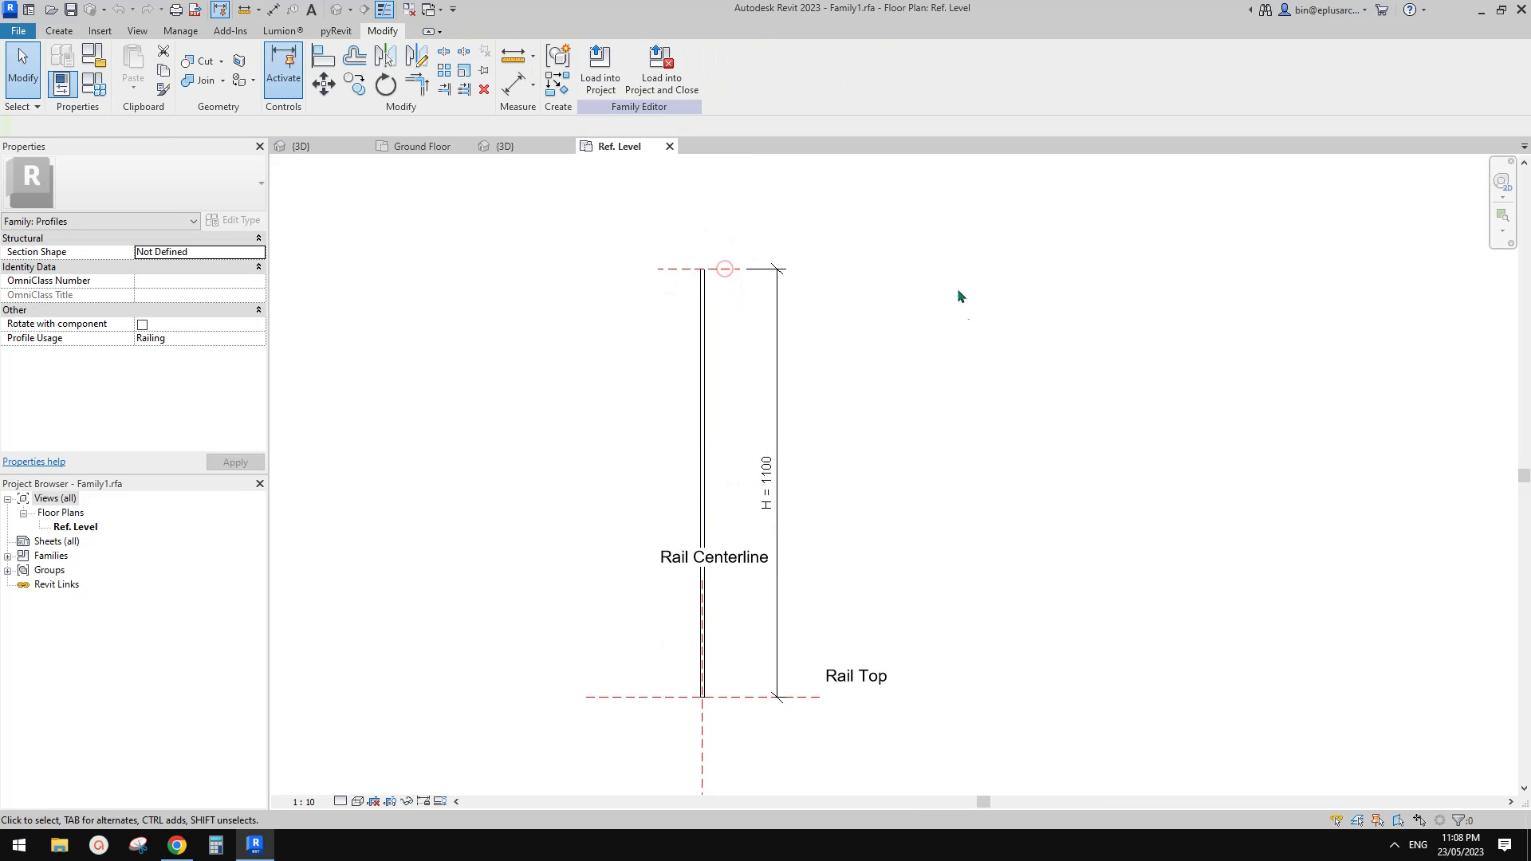
click(772, 491)
key(Escape)
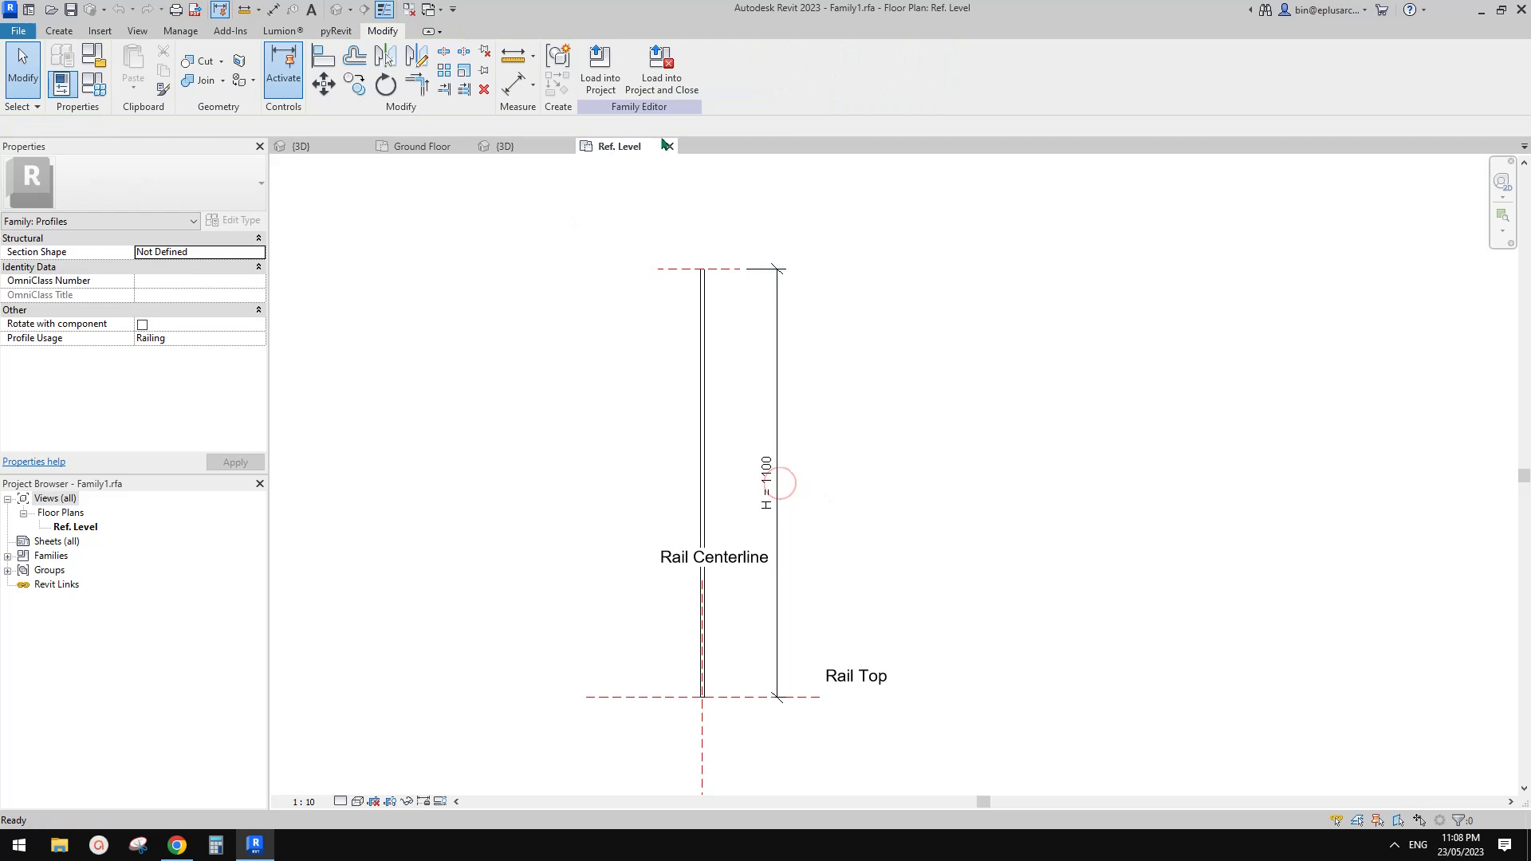
click(669, 145)
click(796, 422)
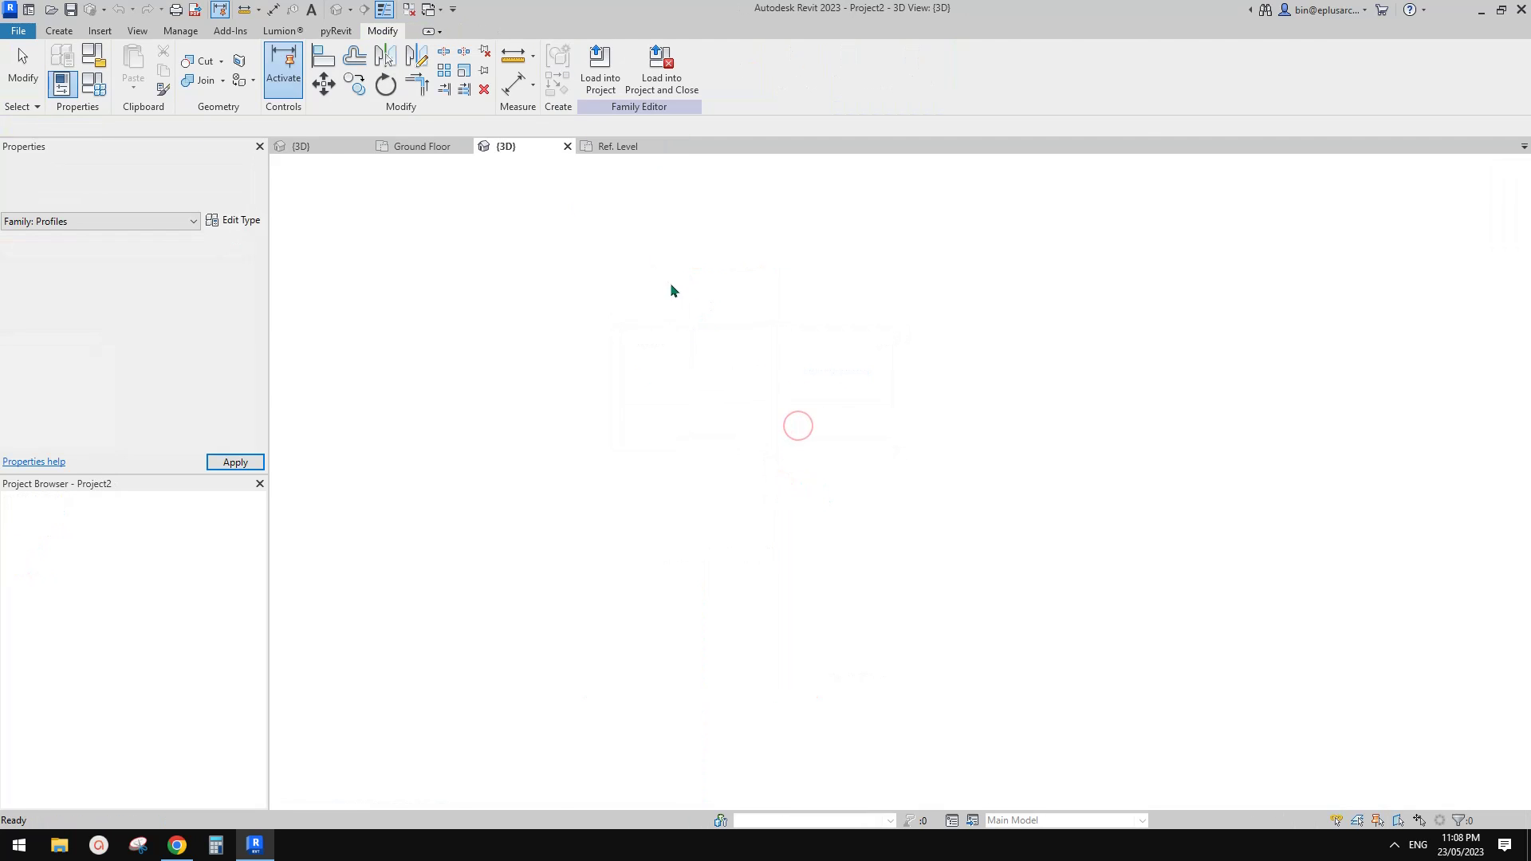
- Set the H dimension of the Family1 profile type to 1400 in the project
click(53, 587)
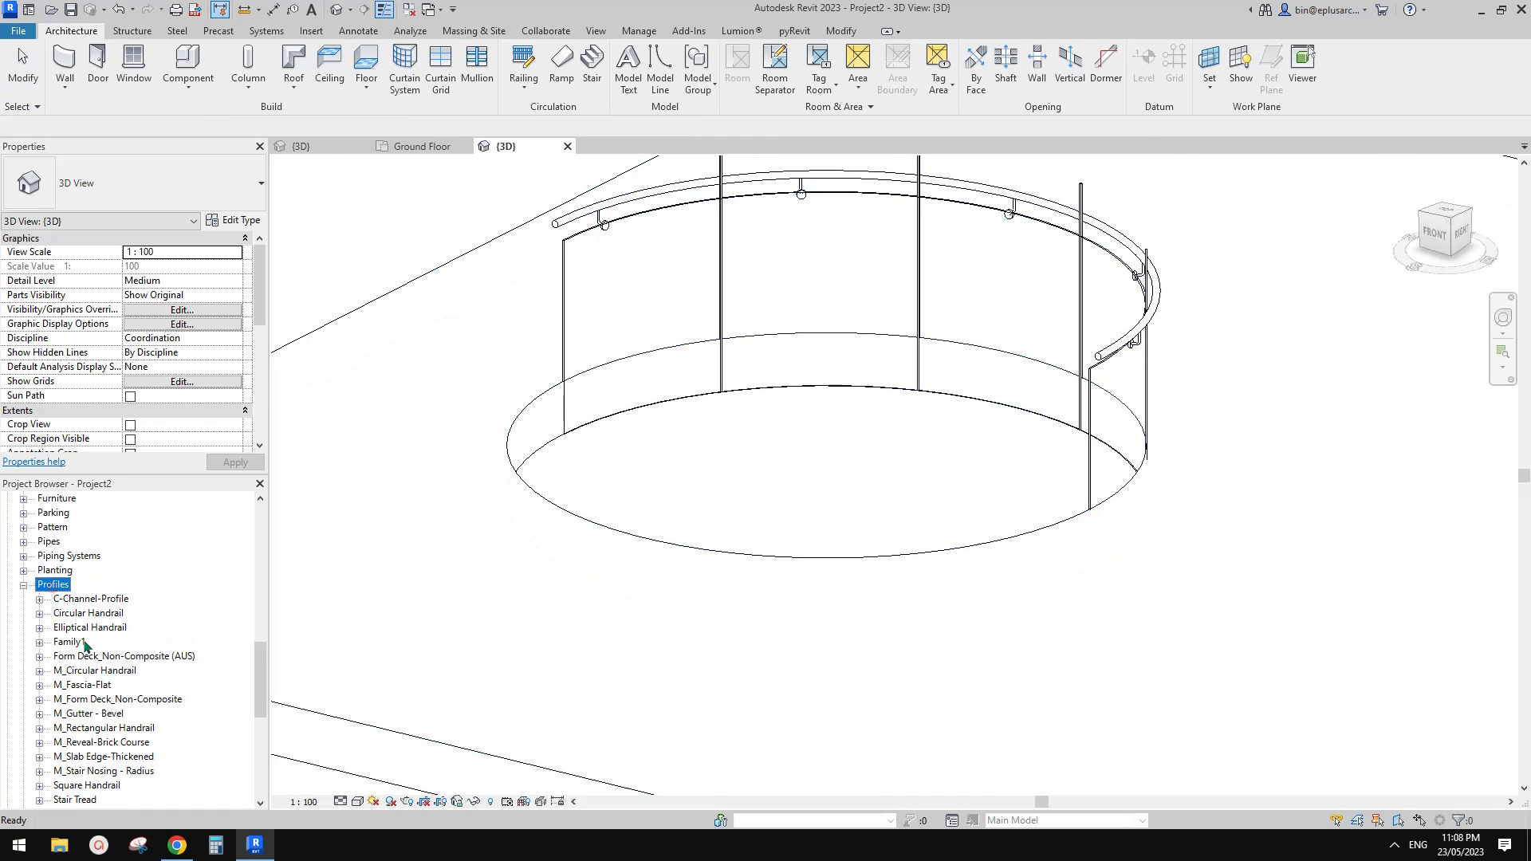
scroll(82, 642, down, 1)
click(73, 597)
click(39, 599)
double_click(83, 615)
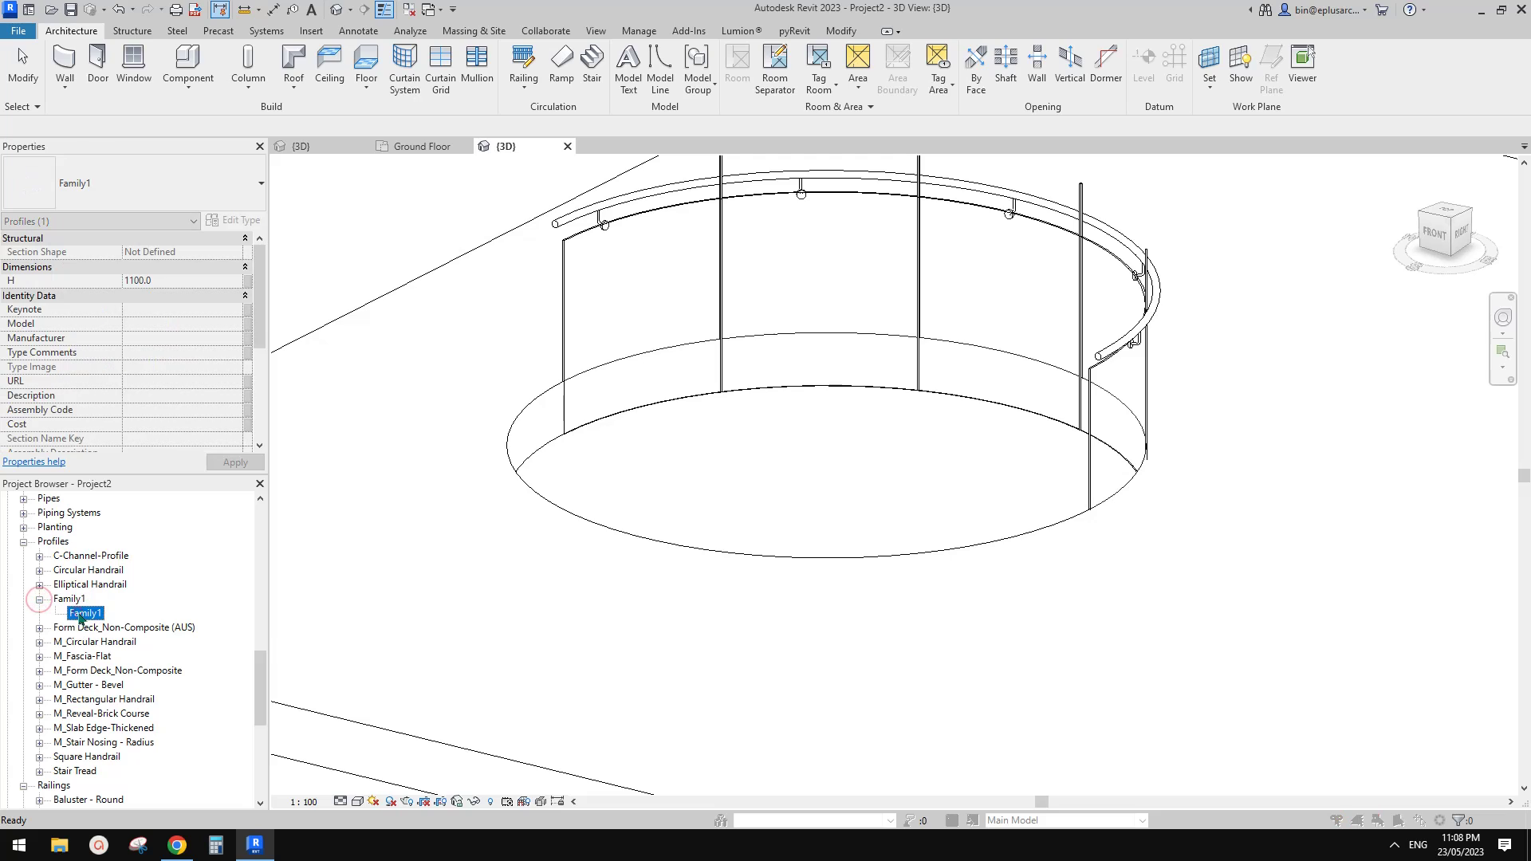
scroll(435, 354, down, 1)
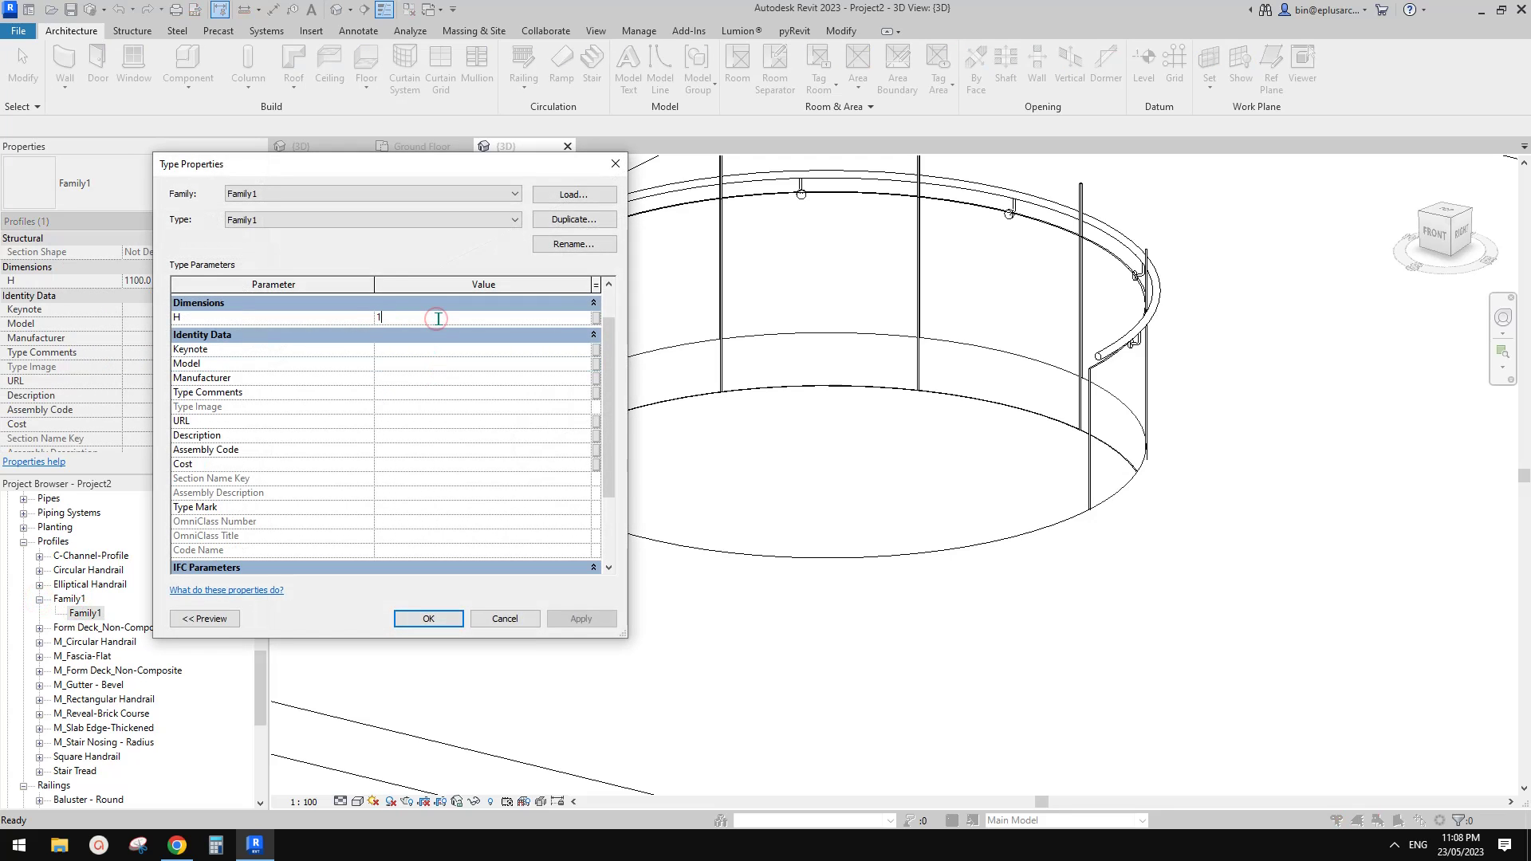
click(428, 618)
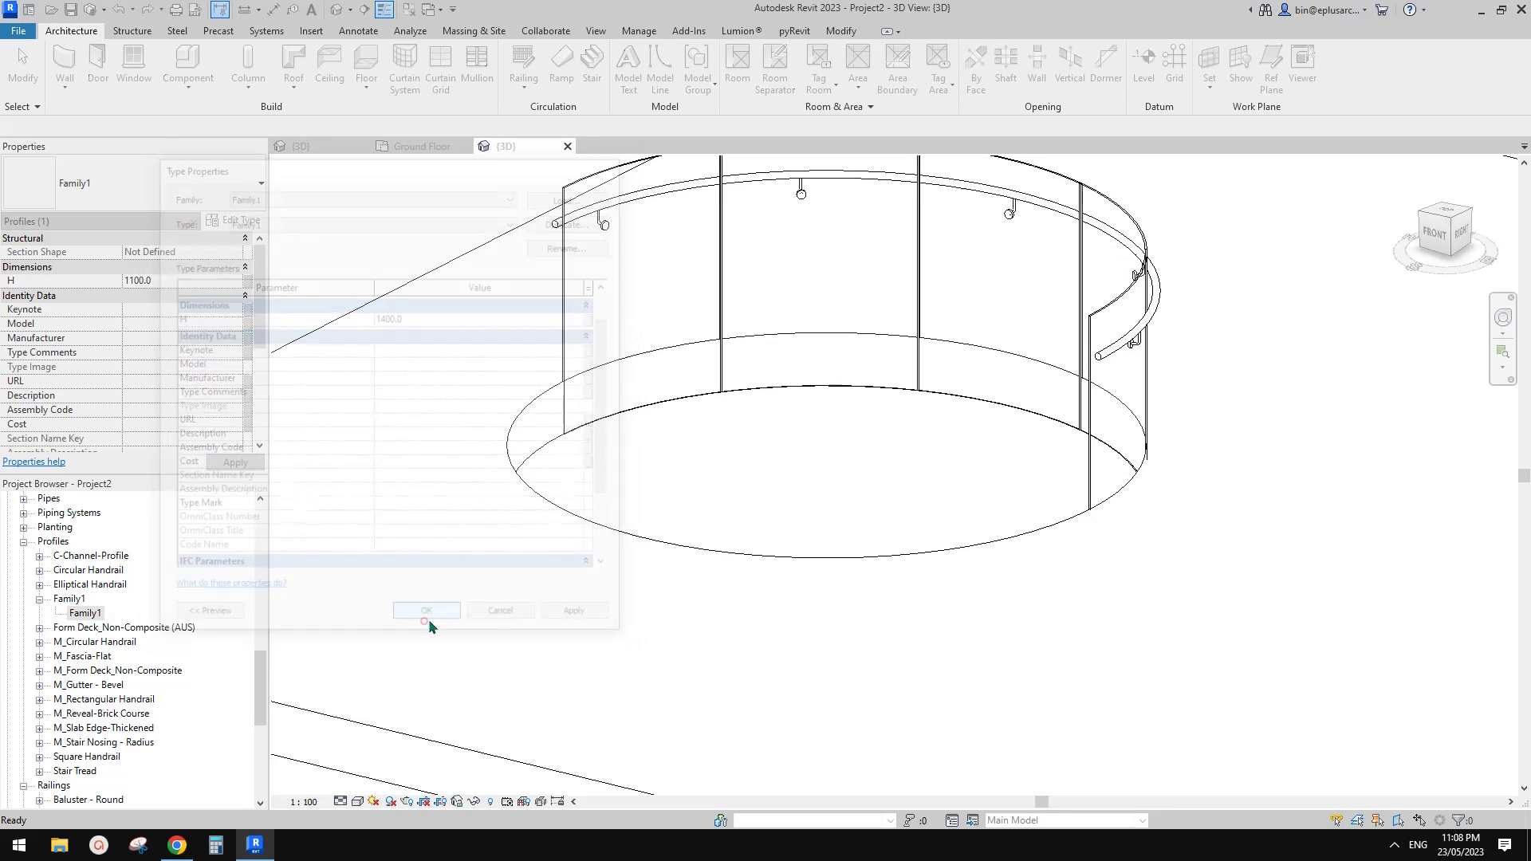
- Set the 3D view's visual style to Shaded and inspect the glazed railing against the thicker floor edge
scroll(738, 530, down, 3)
shift+middle_drag(1008, 343, 1161, 428)
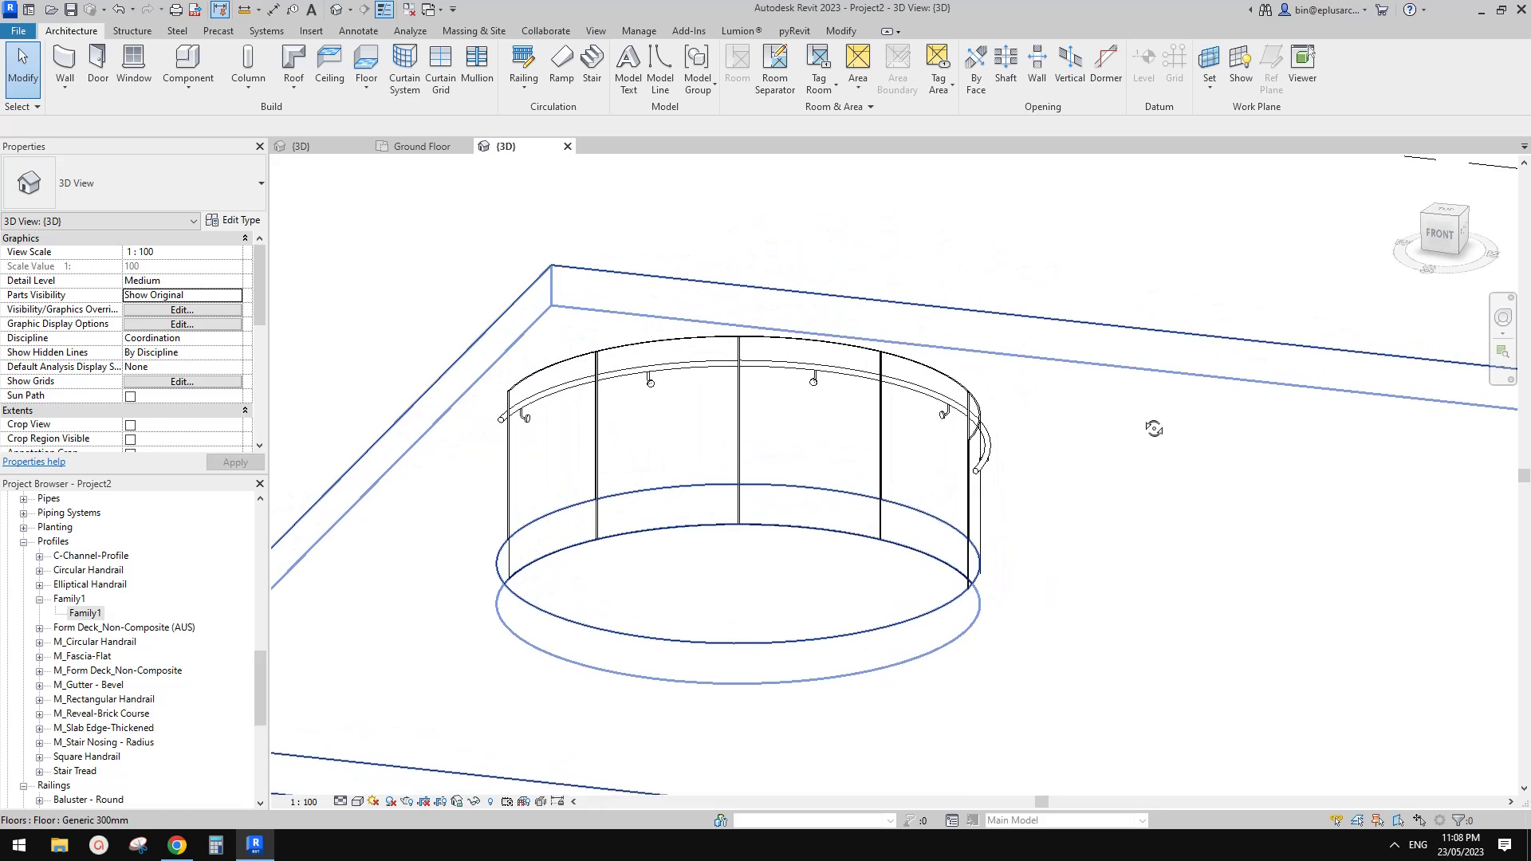
click(357, 802)
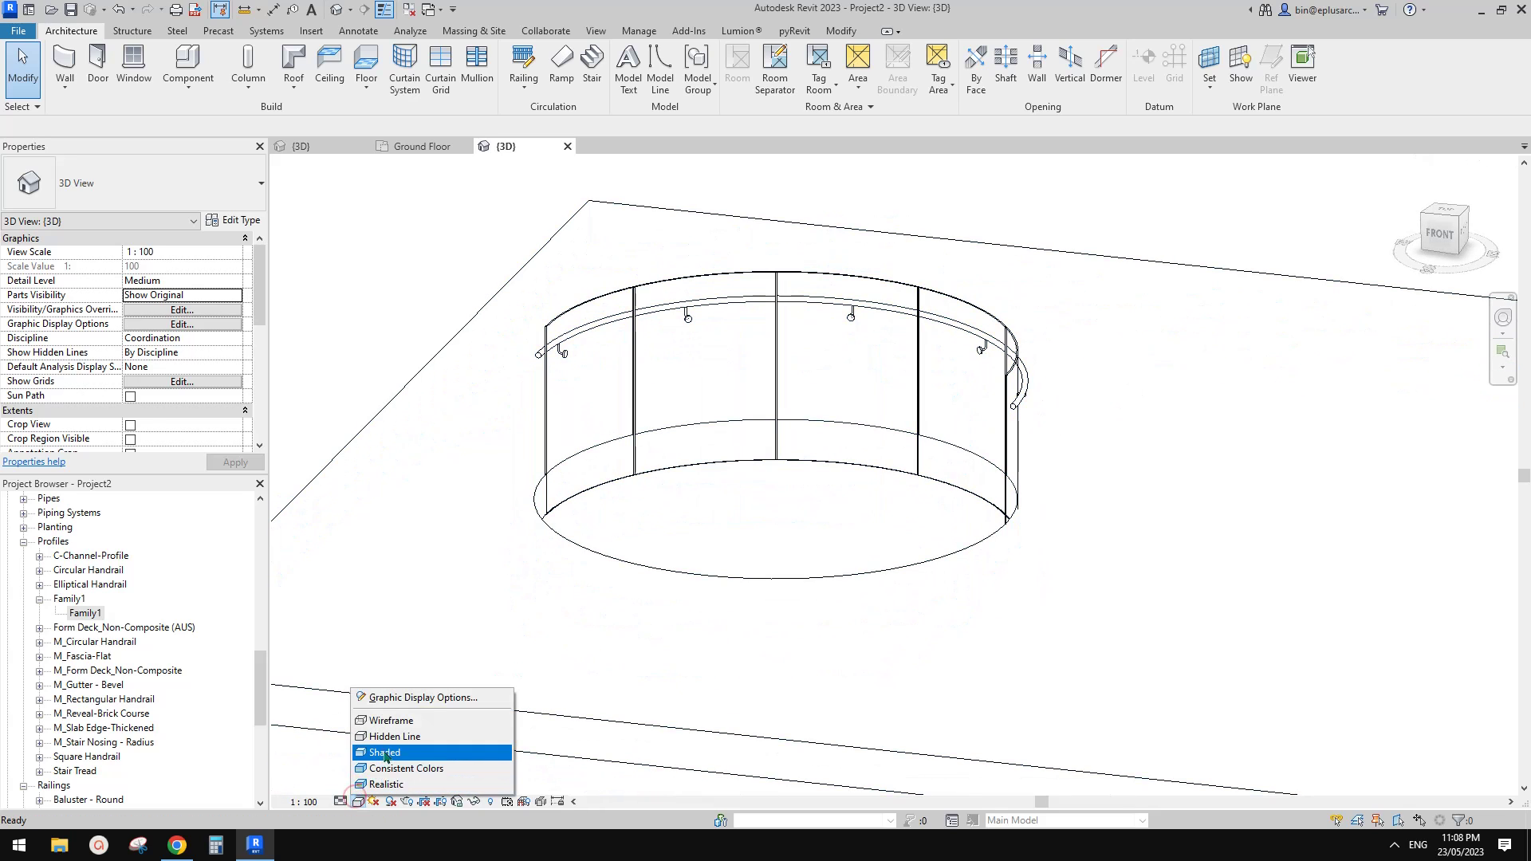
click(374, 753)
mouse_move(705, 608)
shift+middle_down()
mouse_move(807, 581)
mouse_move(898, 531)
mouse_move(691, 563)
shift+middle_up()
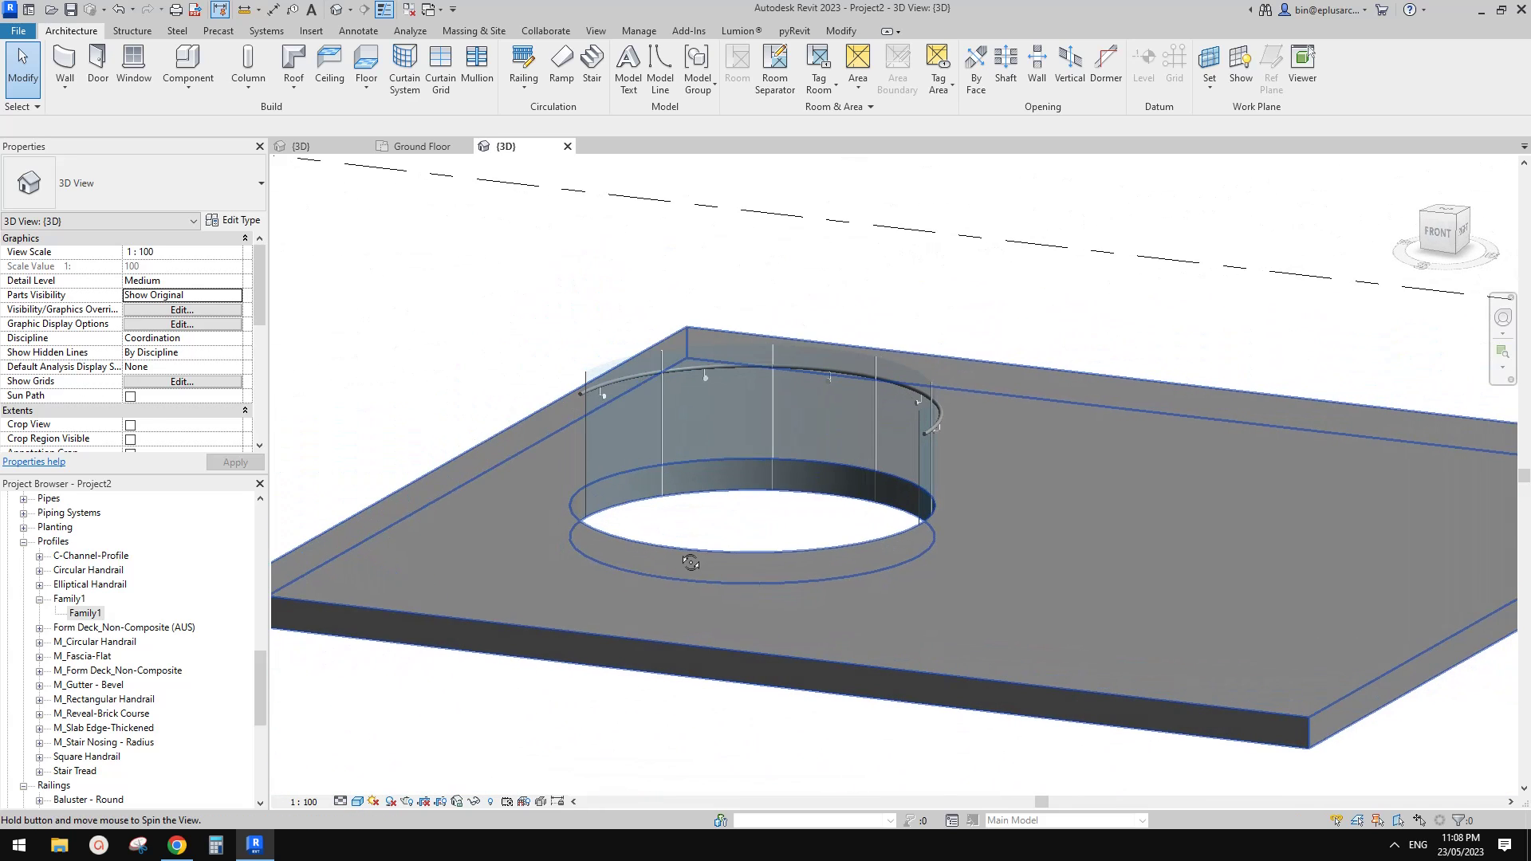
scroll(817, 474, down, 1)
shift+middle_drag(878, 485, 810, 501)
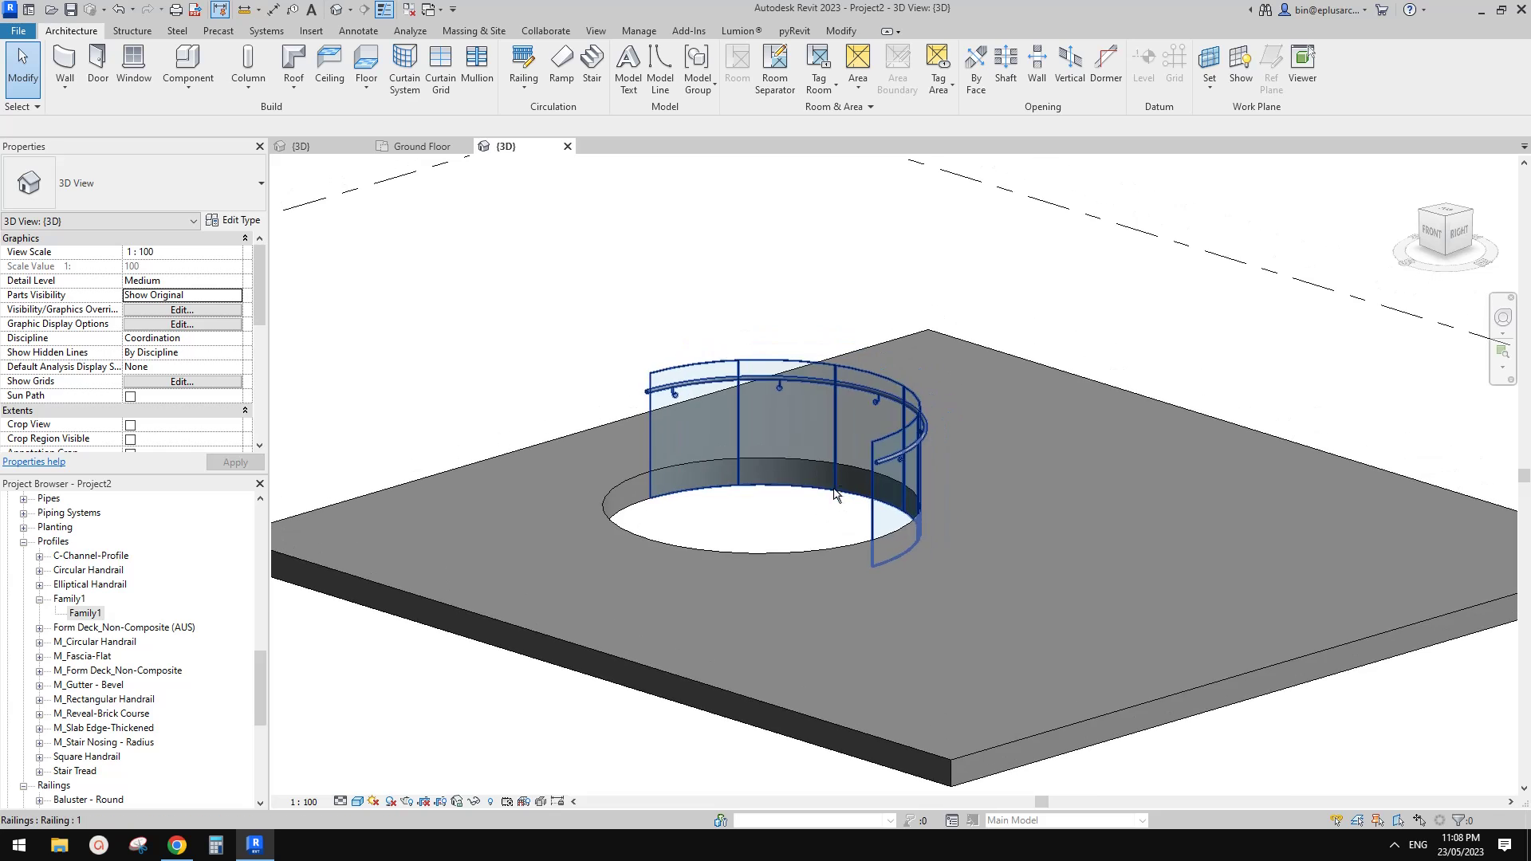
scroll(741, 454, up, 3)
- Check the curved glazed railing reference photo in Google Docs and return to the Revit model for comparison
click(176, 845)
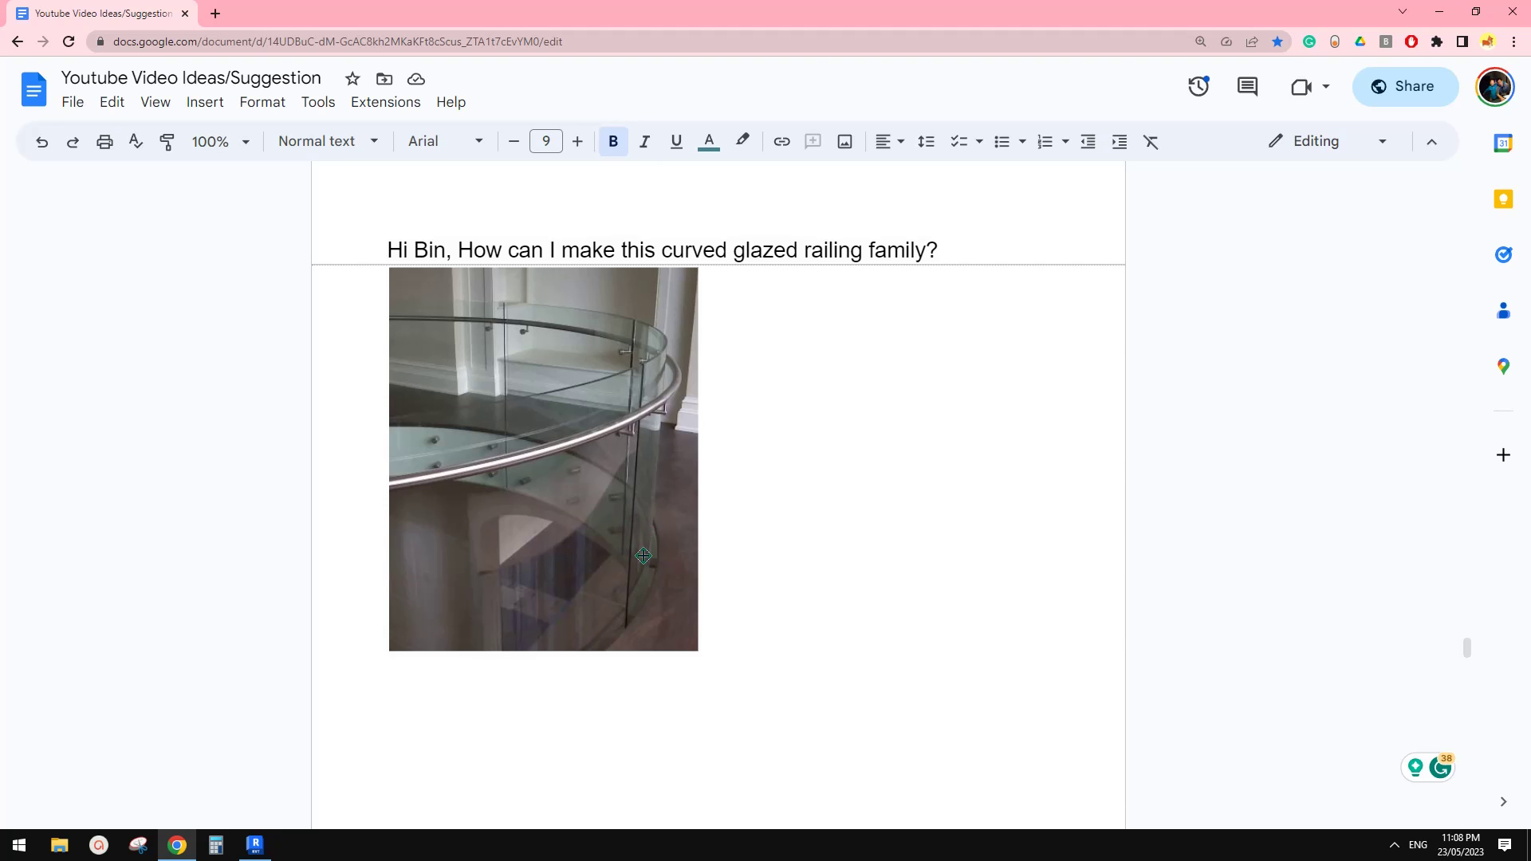
click(250, 855)
shift+middle_drag(558, 526, 836, 448)
scroll(444, 649, up, 2)
- Set the curved railing's Offset from Path to 50 so the glass stands clear of the circular slab edge
click(508, 590)
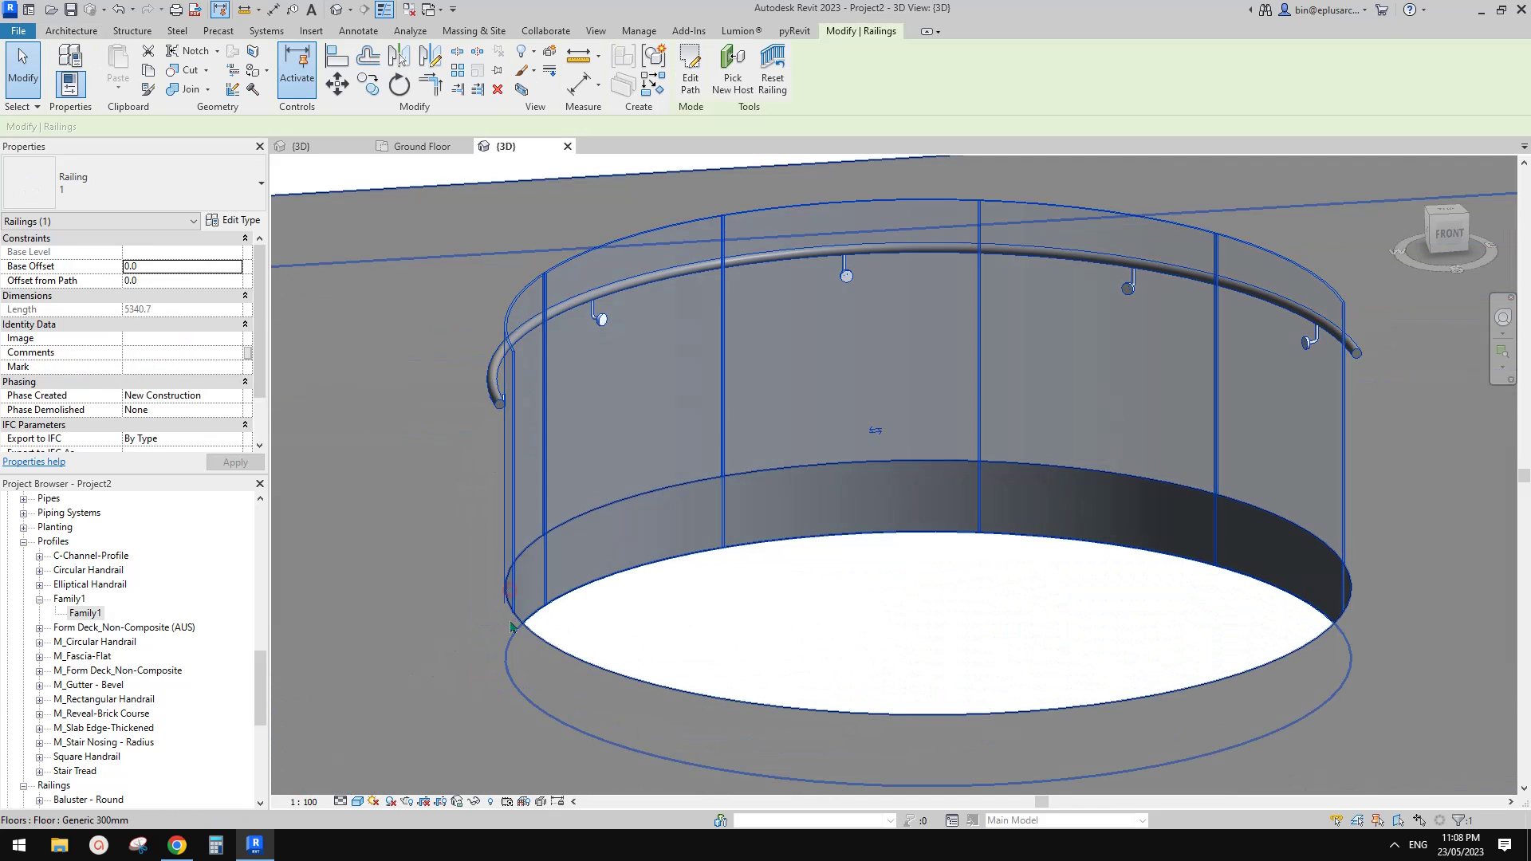
shift+middle_drag(511, 628, 481, 539)
scroll(436, 627, down, 1)
click(483, 542)
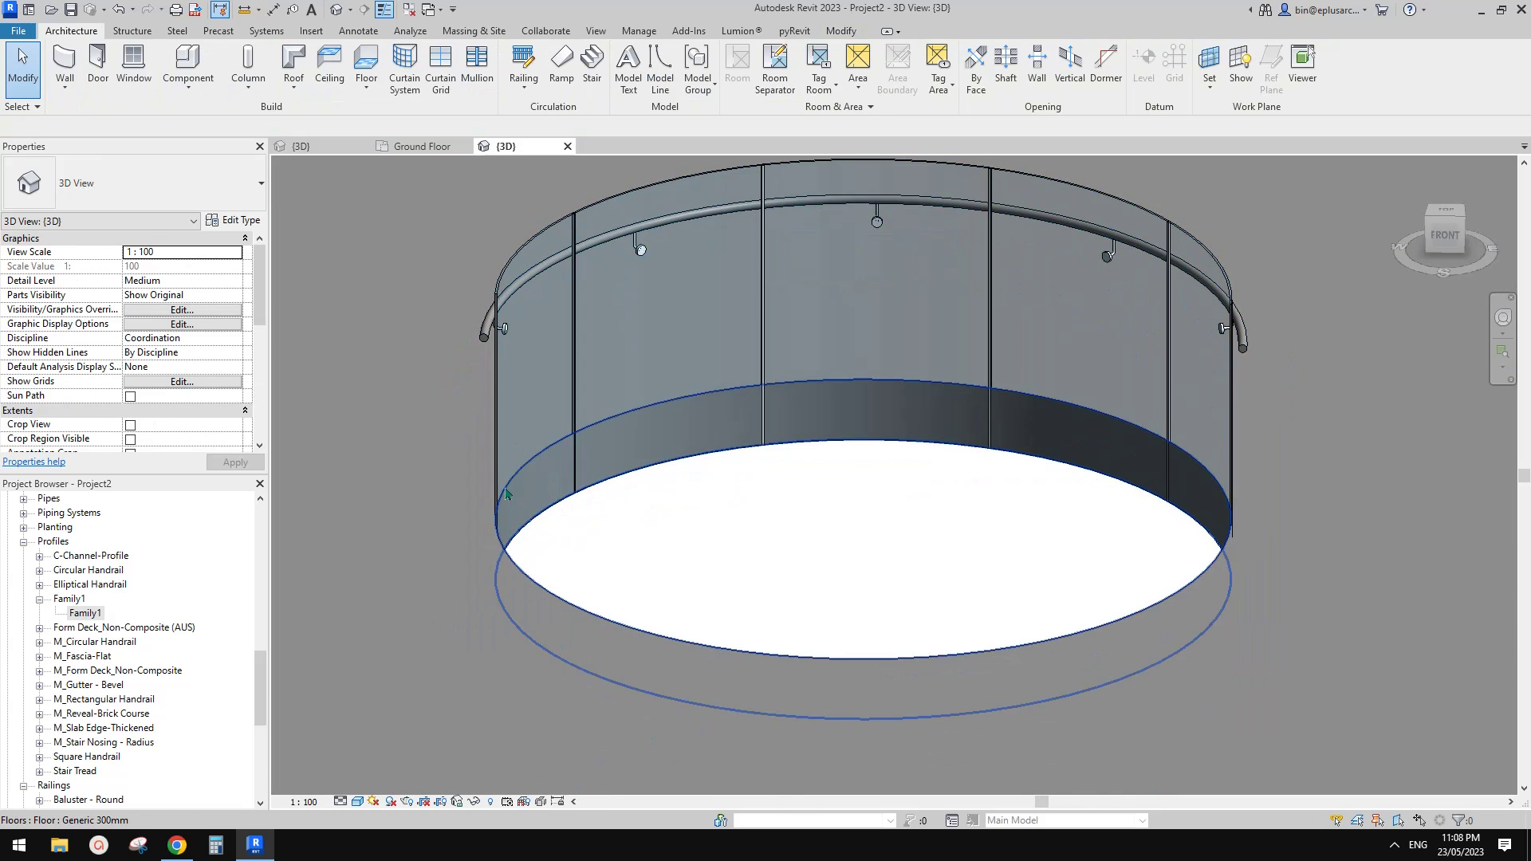
click(498, 445)
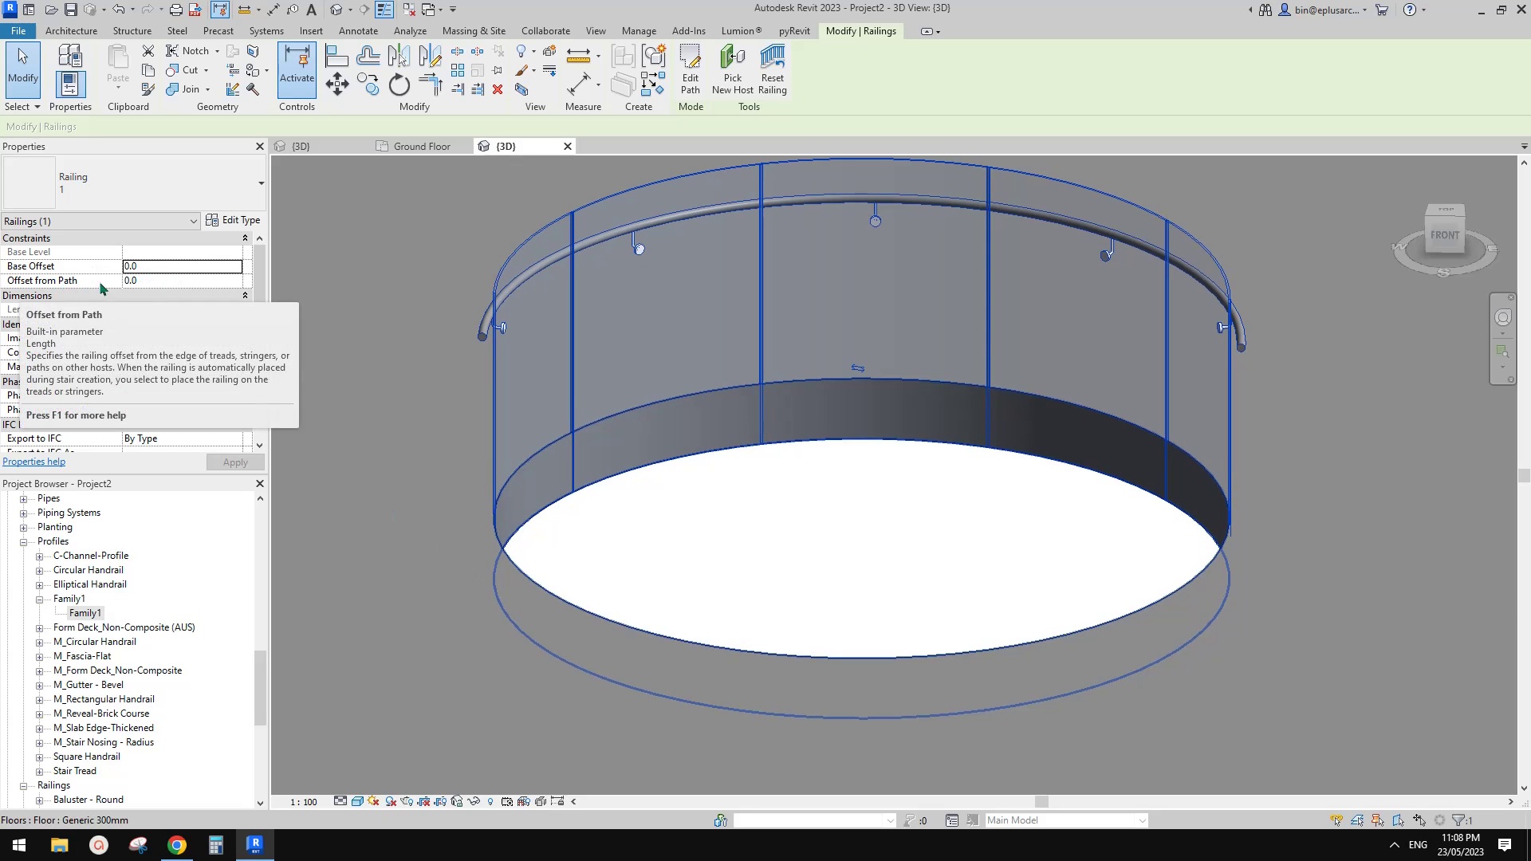
click(178, 282)
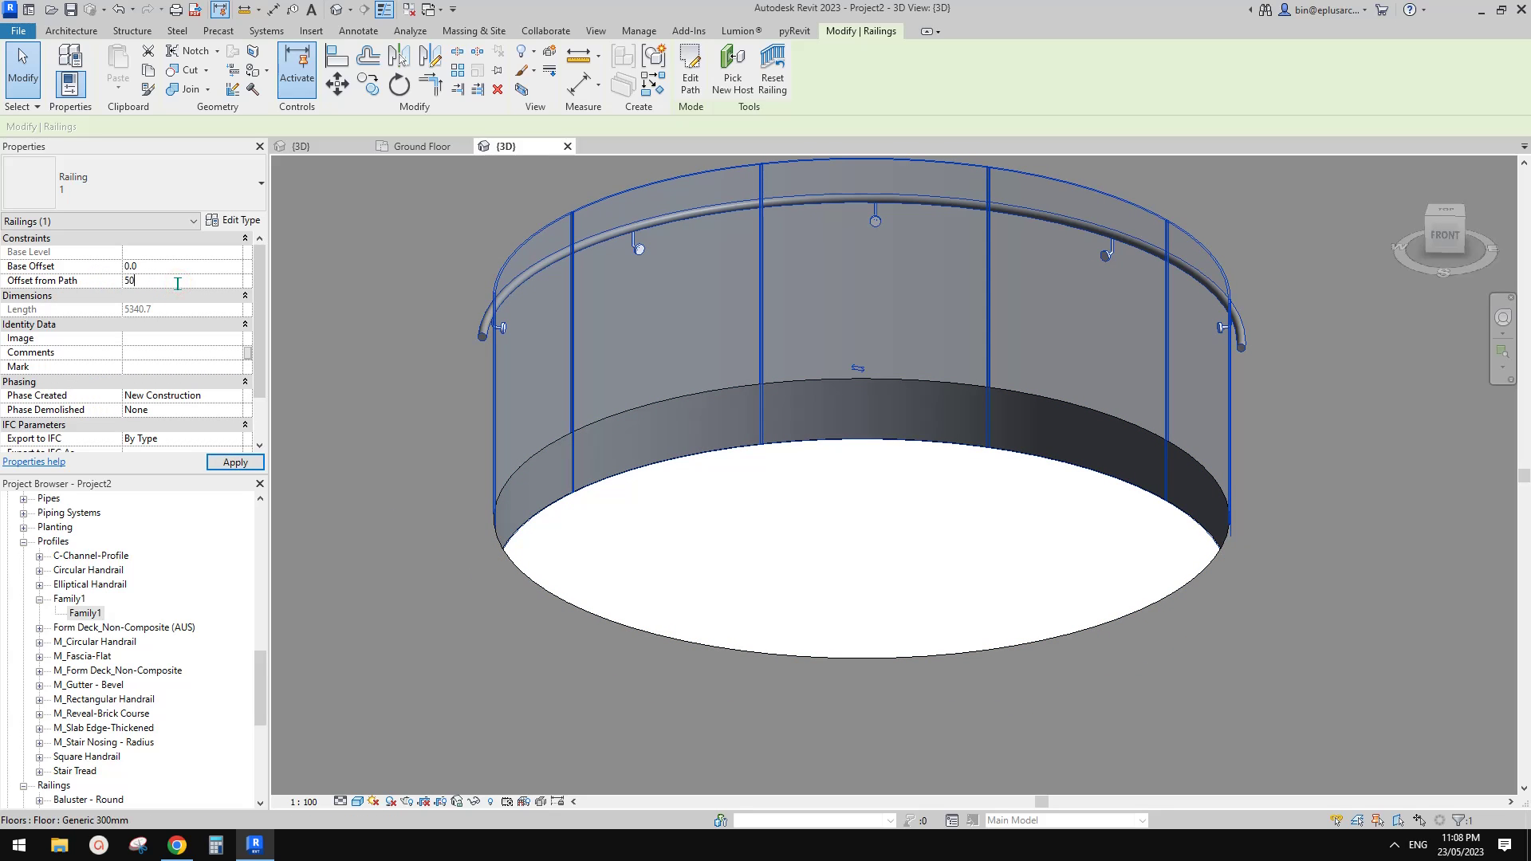
scroll(476, 359, down, 1)
shift+middle_drag(478, 467, 433, 494)
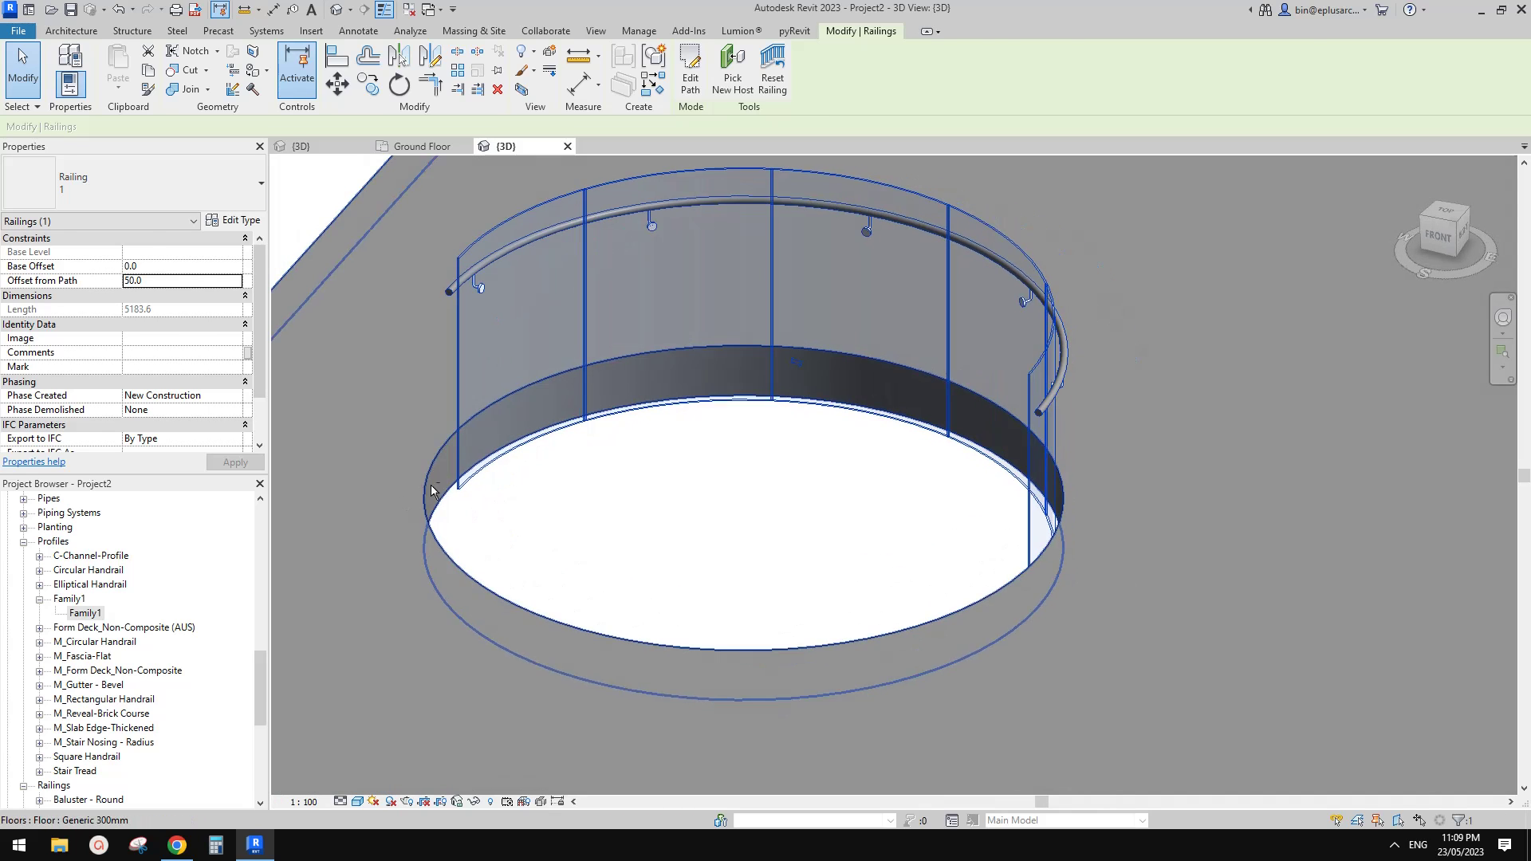
key(Escape)
scroll(529, 412, up, 1)
middle_drag(535, 408, 569, 452)
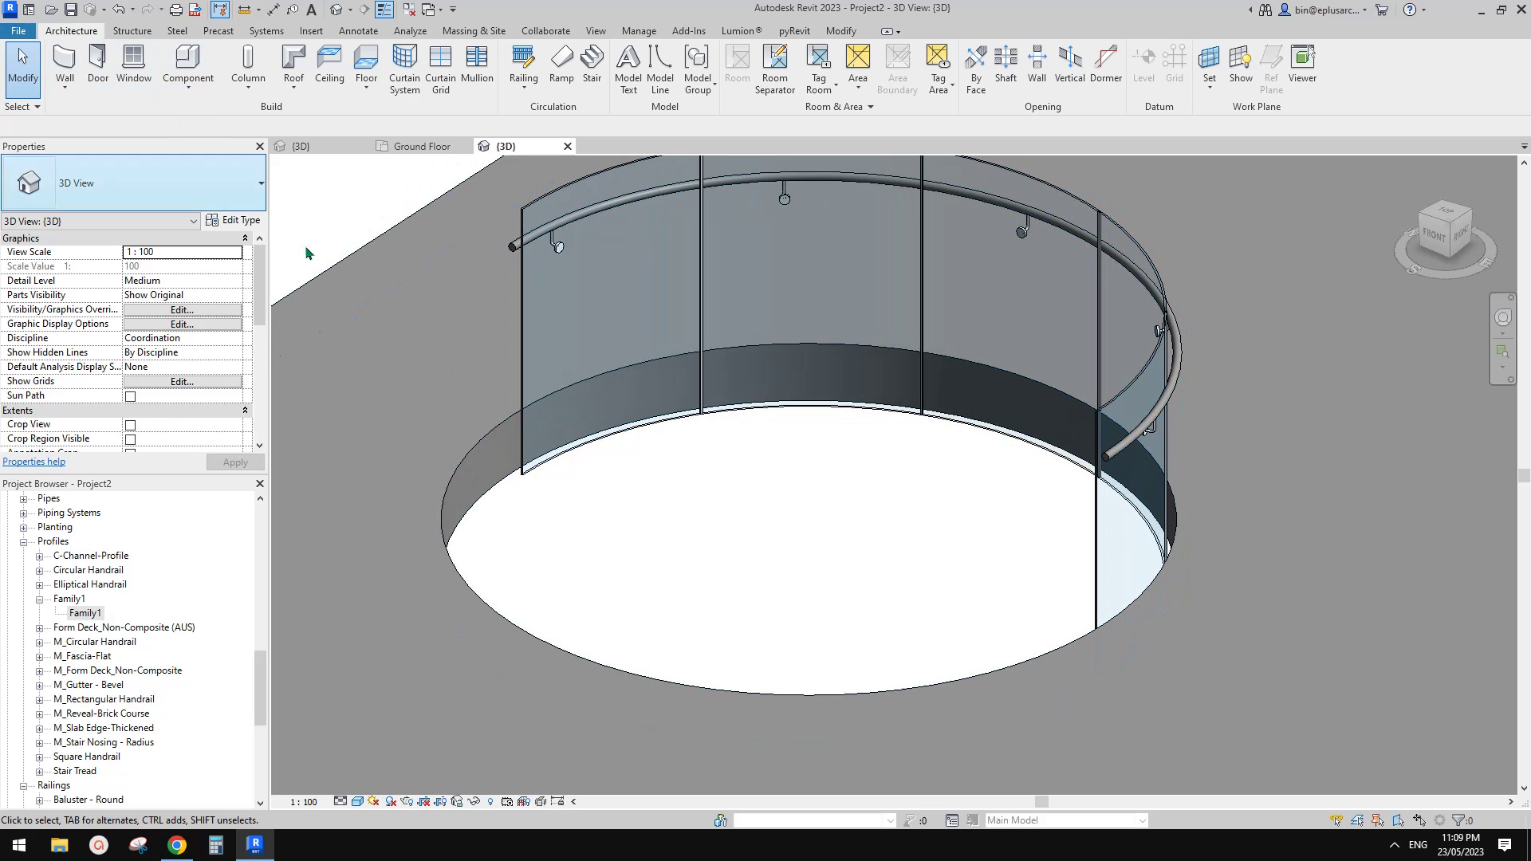
- Create a new family from the Metric Generic Model face based template
click(19, 29)
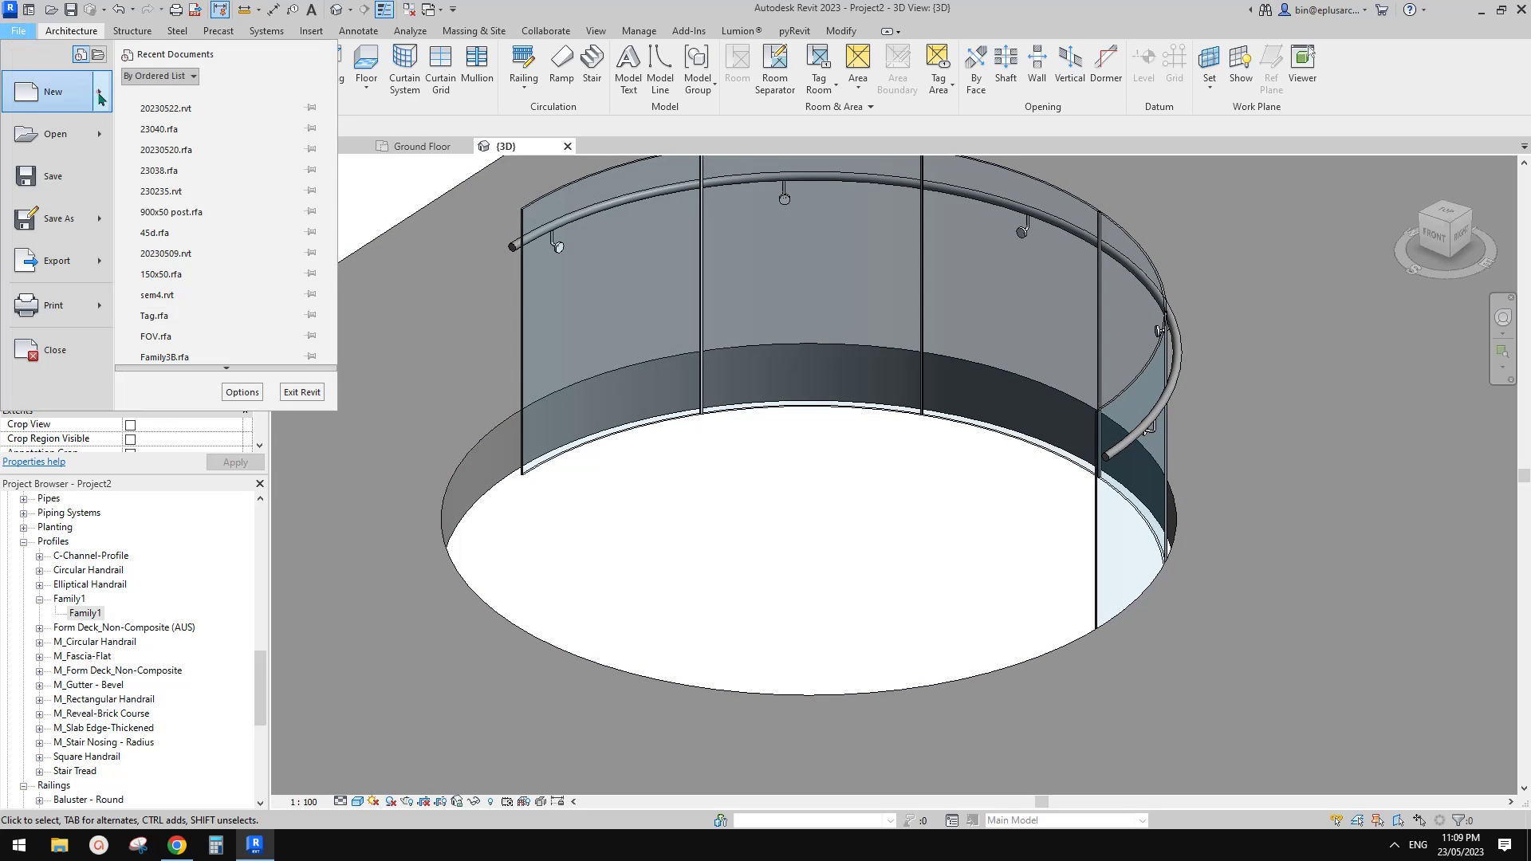
click(99, 94)
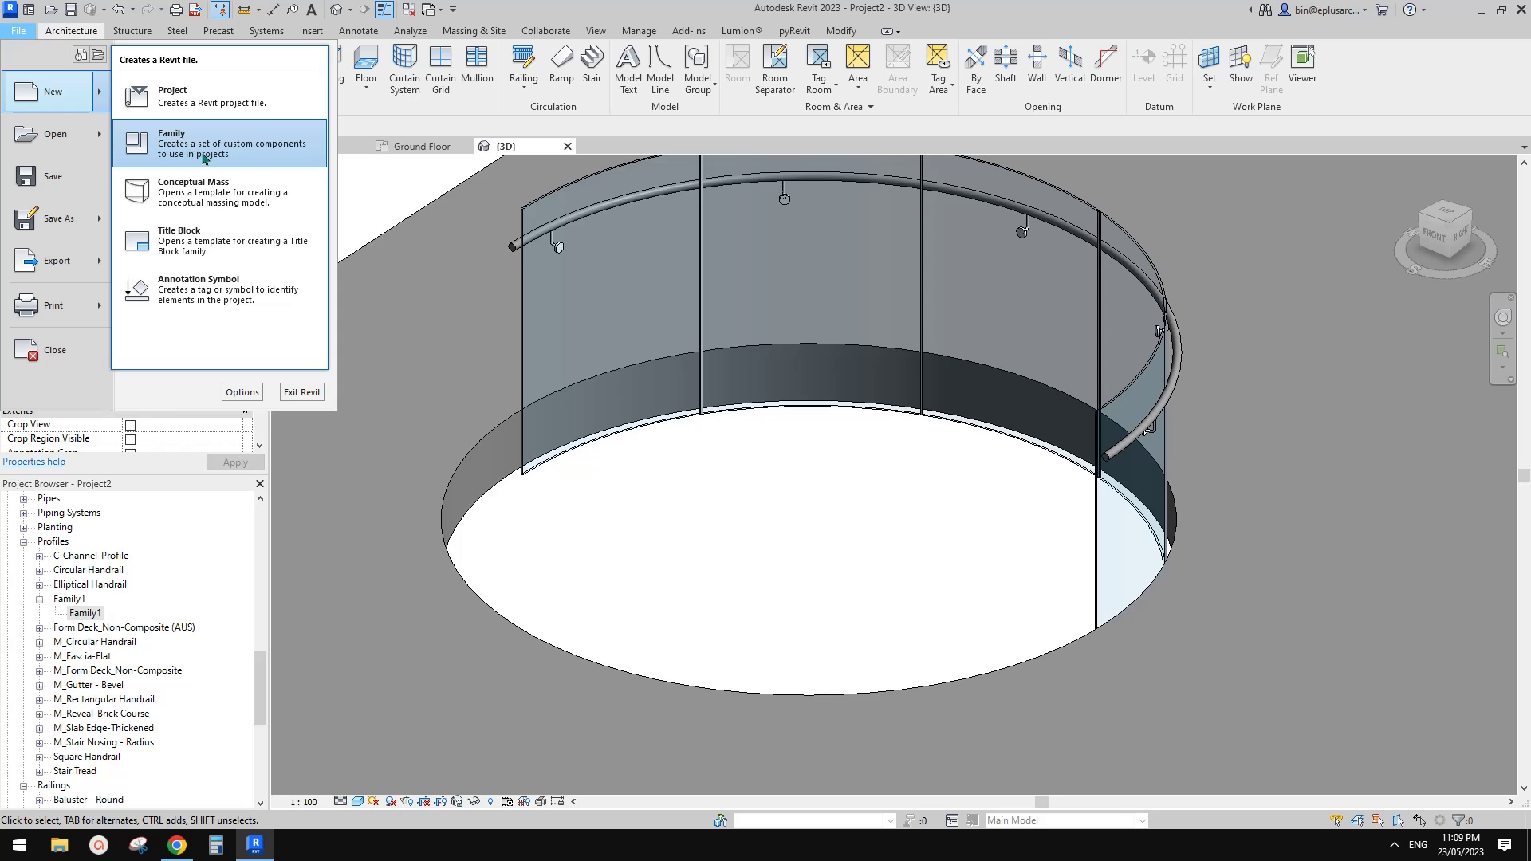
click(196, 153)
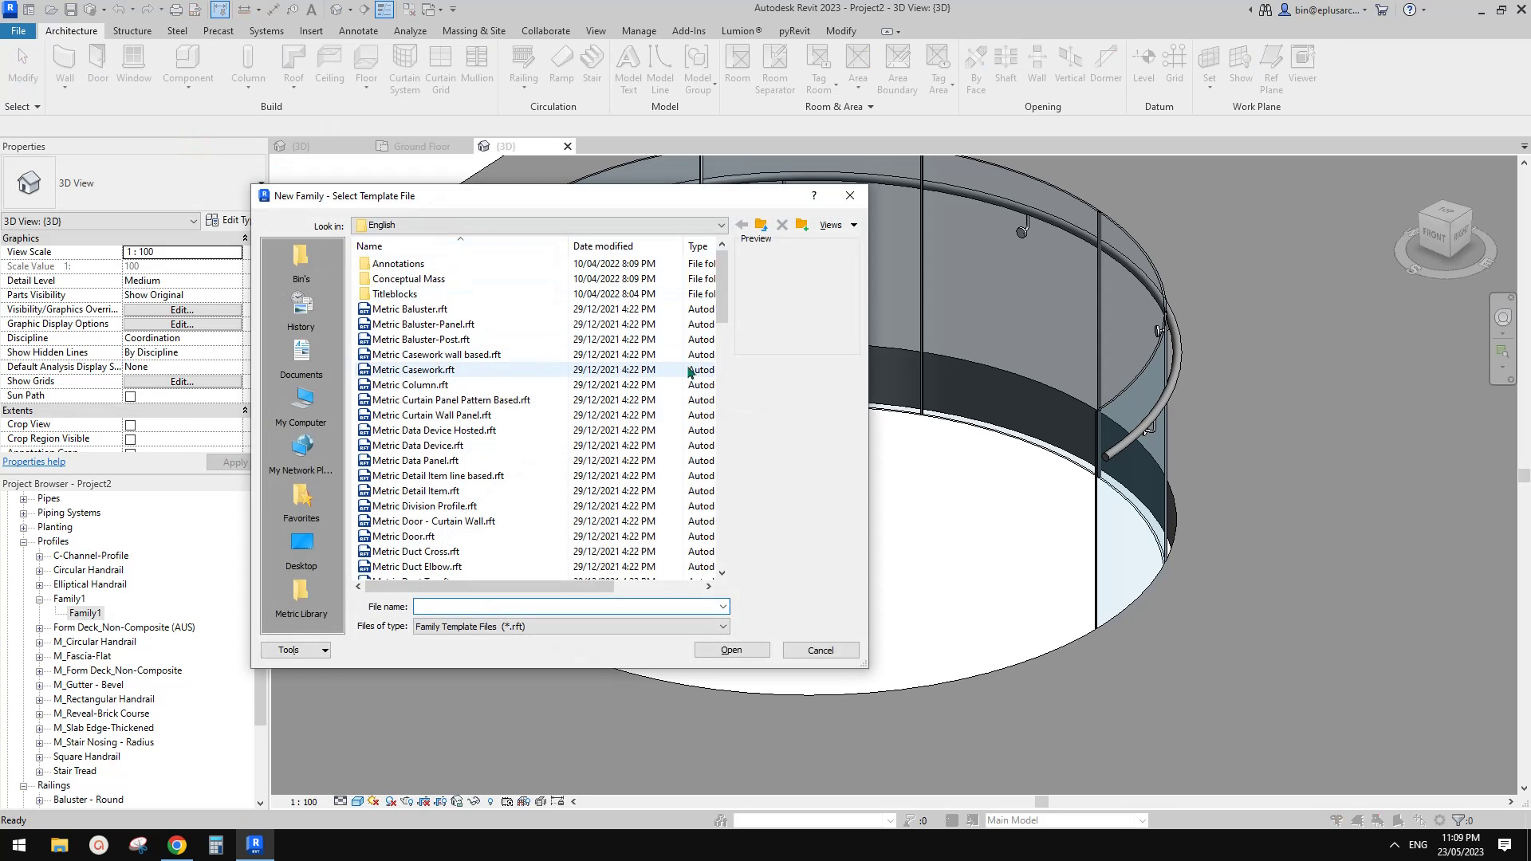
scroll(719, 369, down, 10)
click(468, 340)
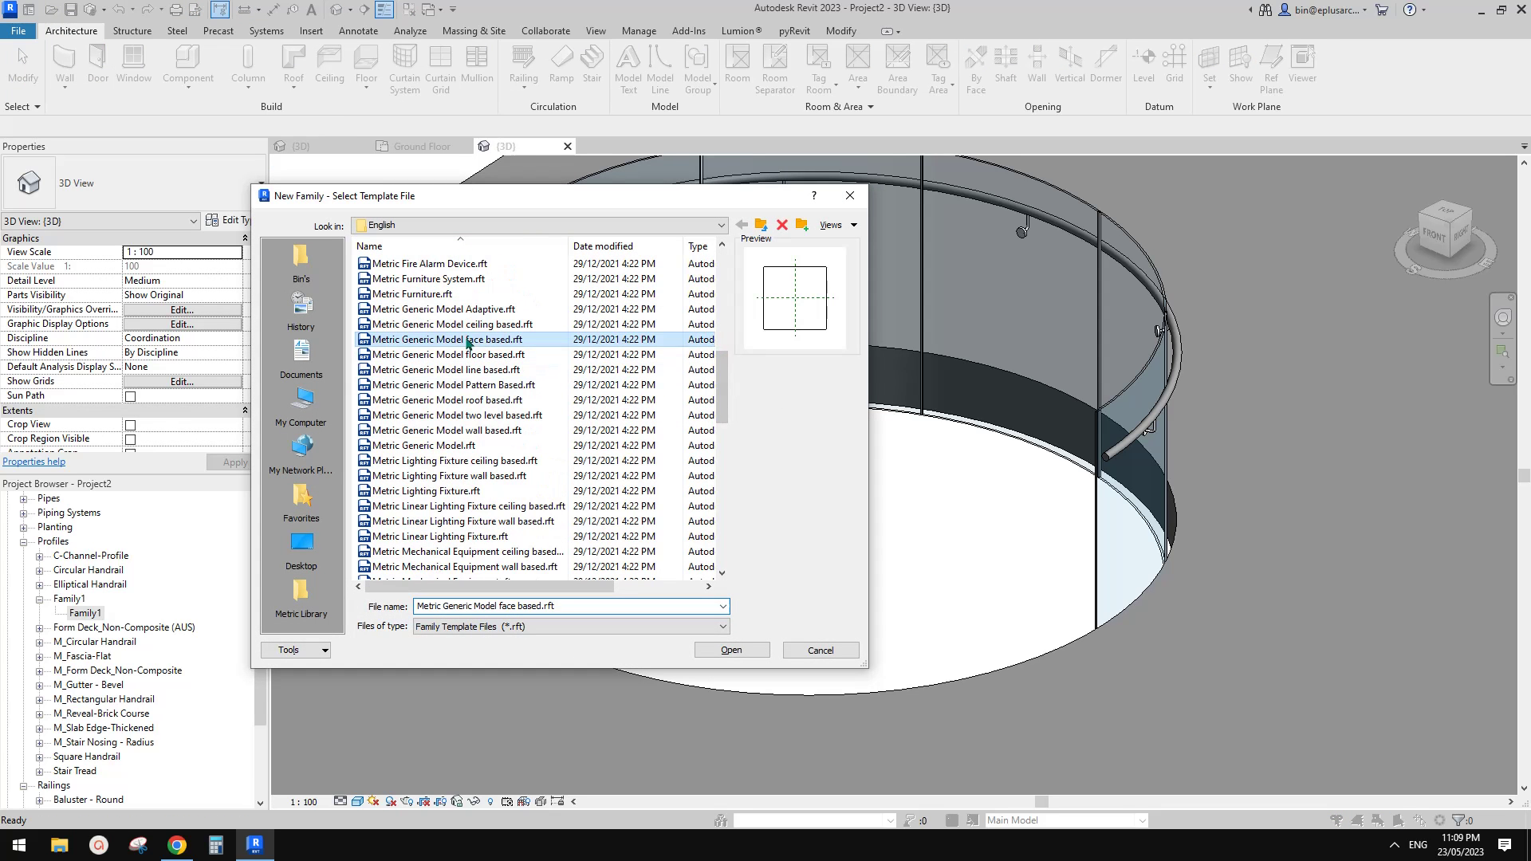
click(742, 650)
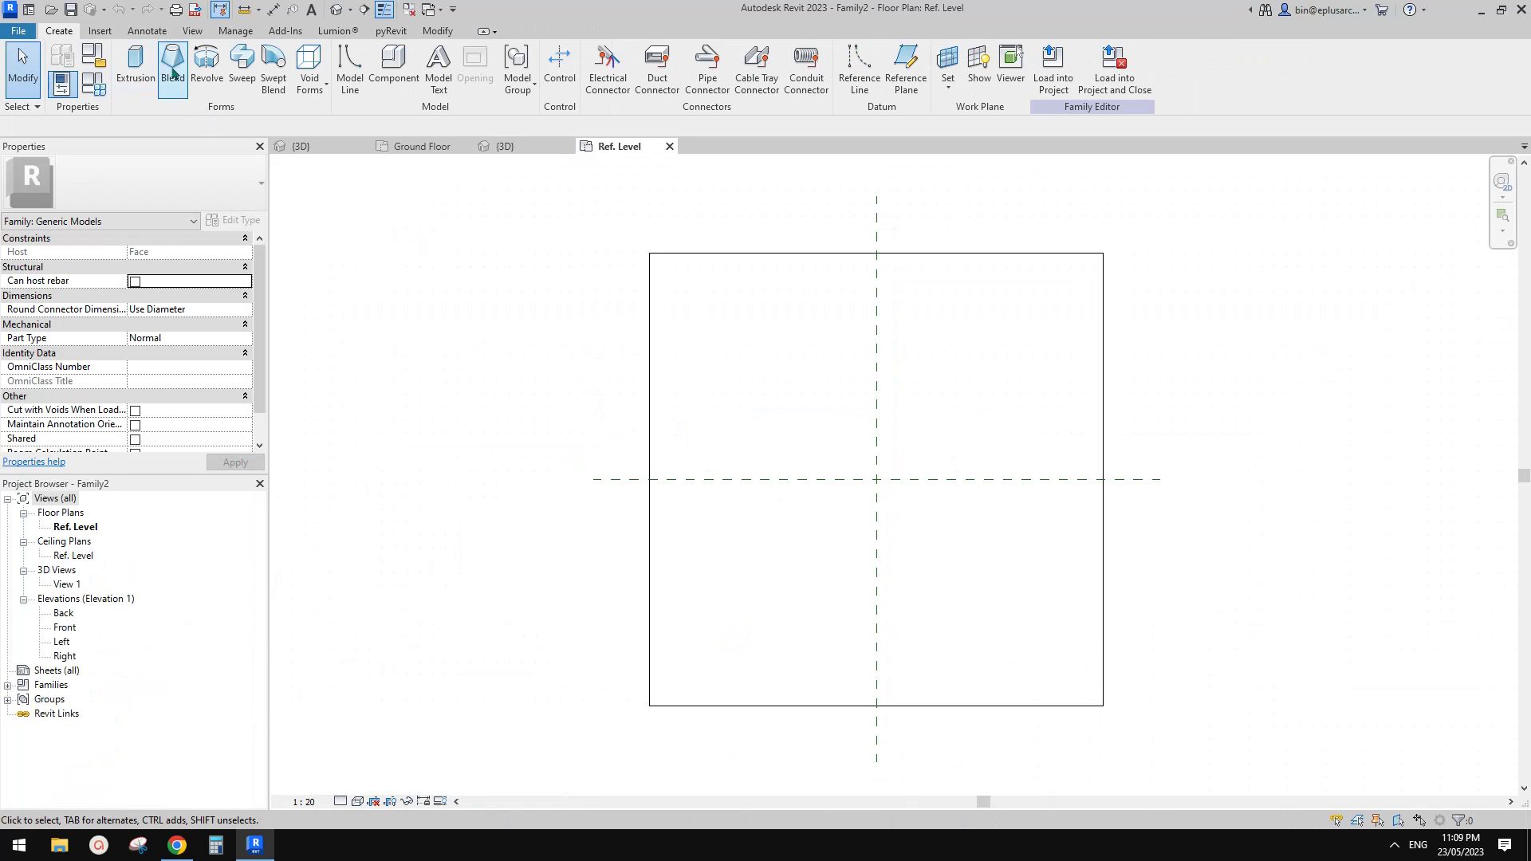
- Sketch a circular extrusion profile with a 15 mm radius centred on the intersection of the two reference planes
click(132, 76)
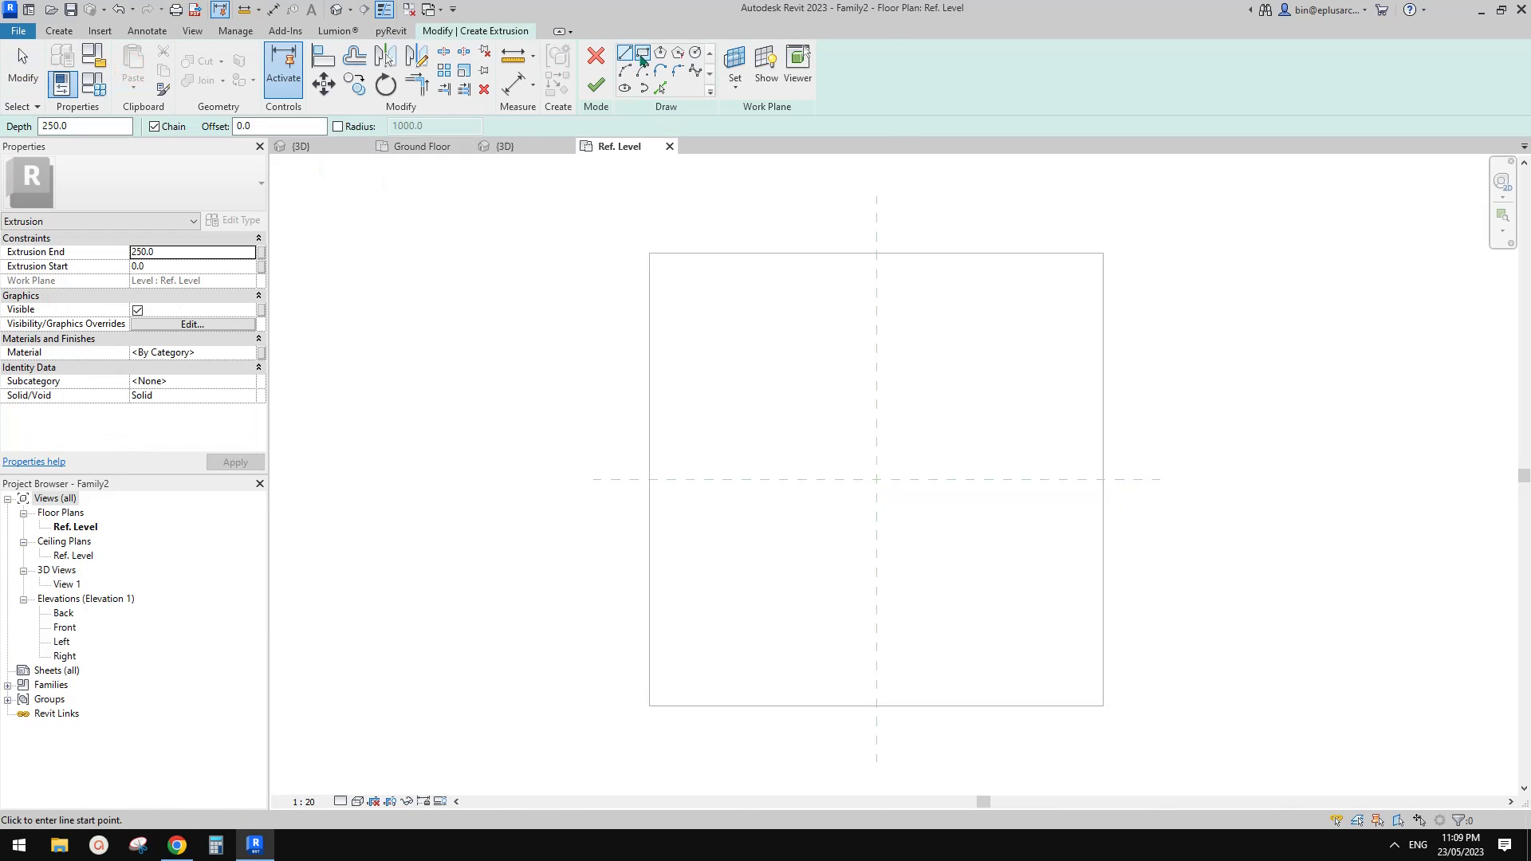
click(698, 58)
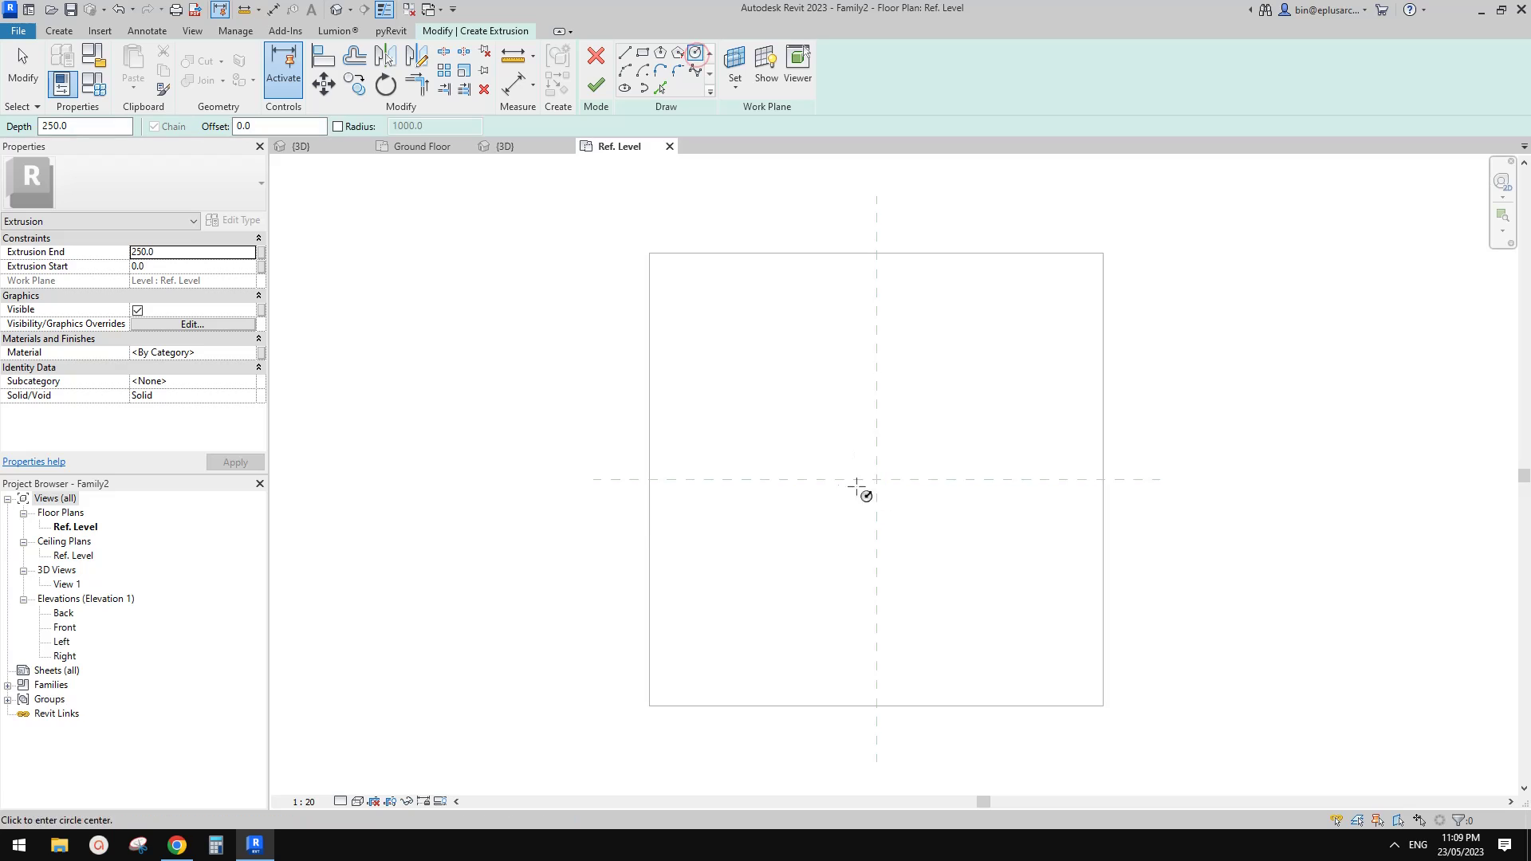
middle_drag(903, 479, 877, 465)
scroll(863, 390, up, 1)
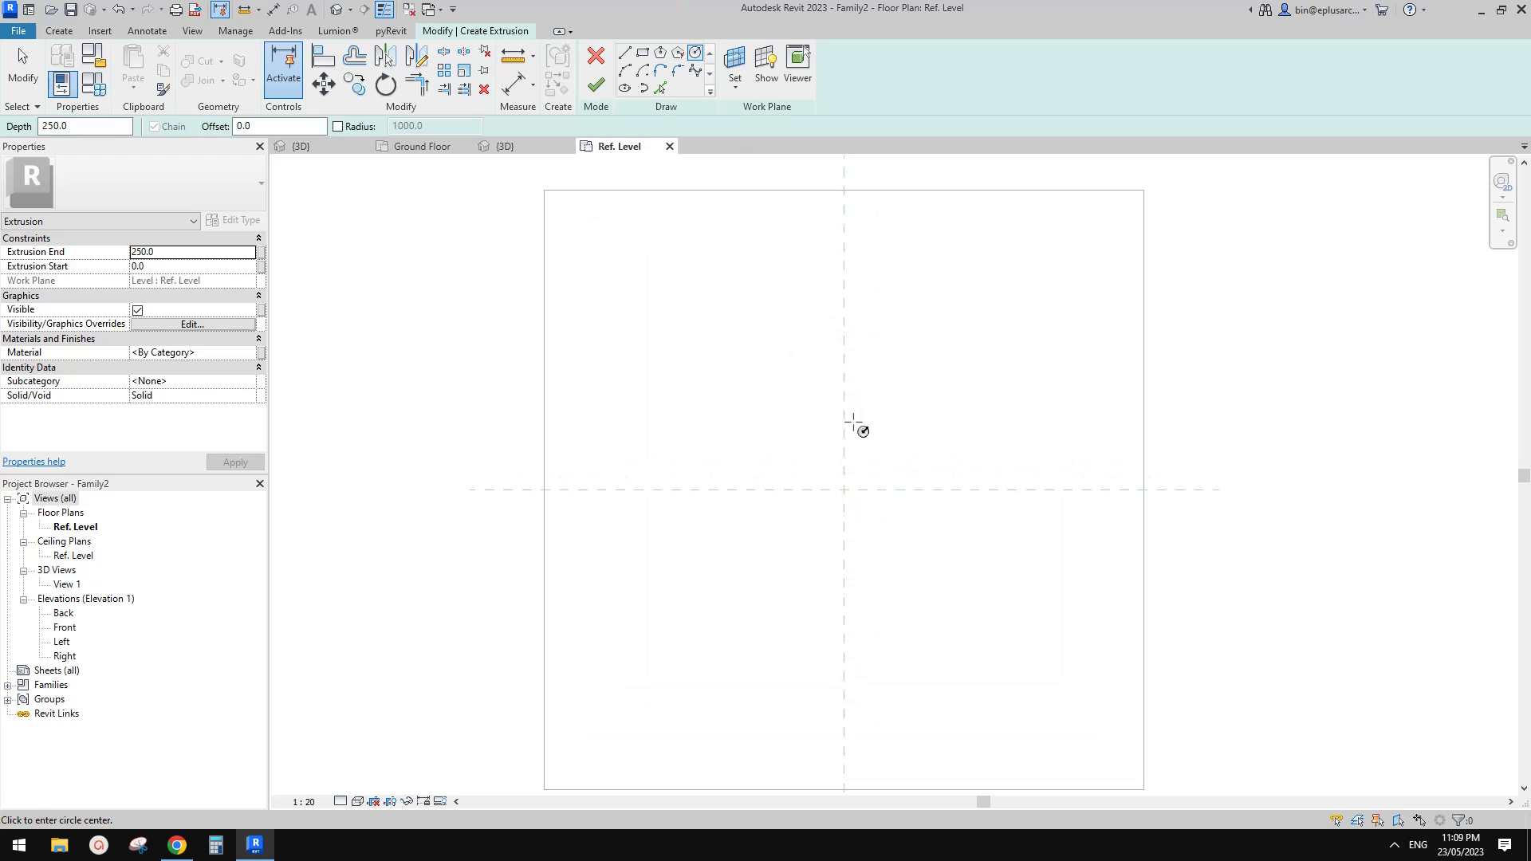
click(845, 490)
scroll(875, 478, up, 2)
click(861, 471)
click(842, 477)
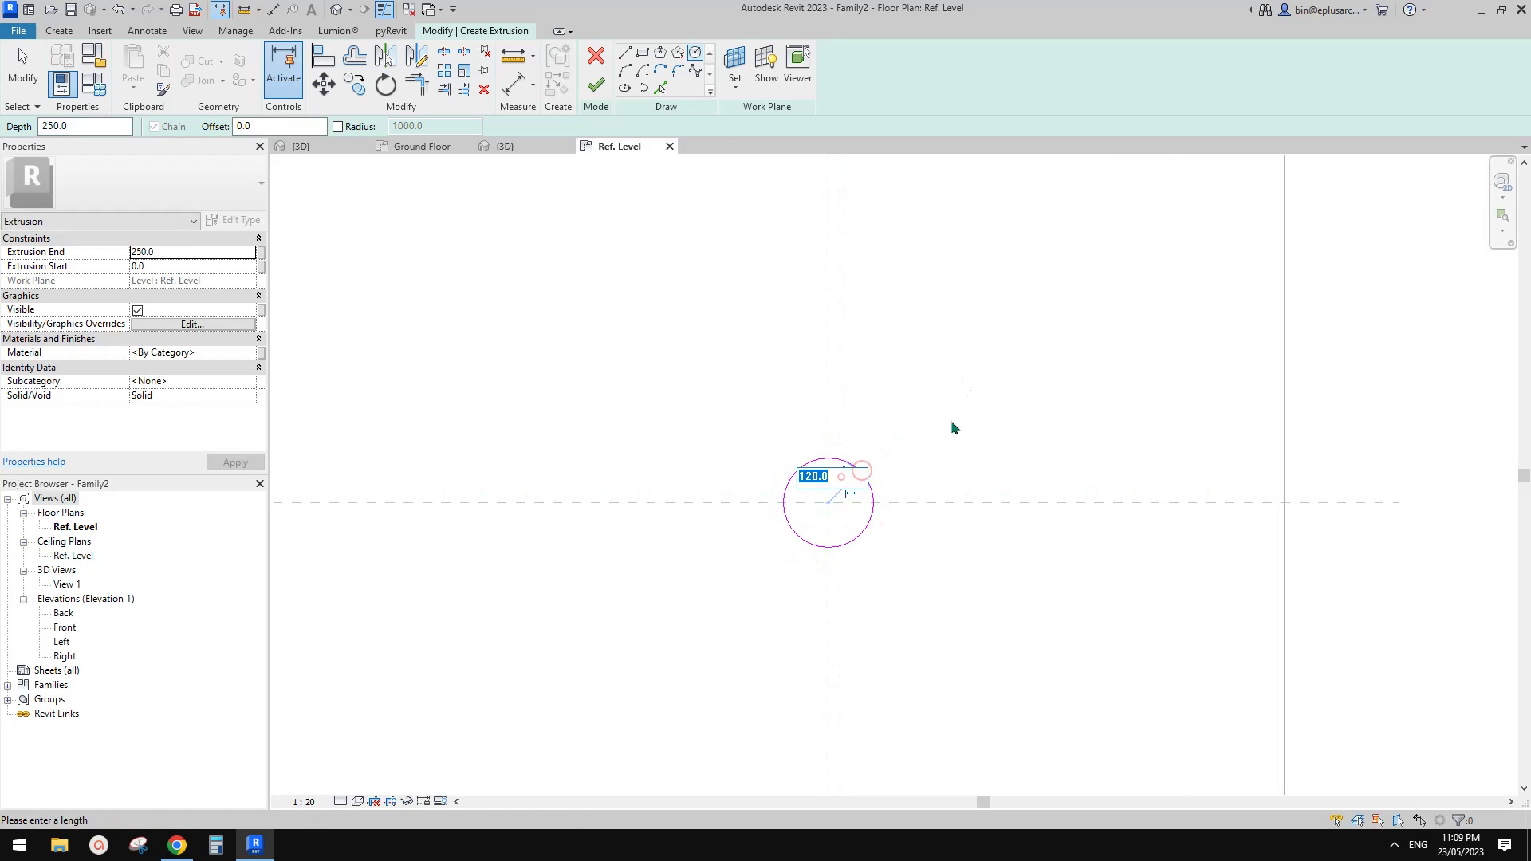
middle_drag(951, 419, 942, 434)
text(40)
key(Return)
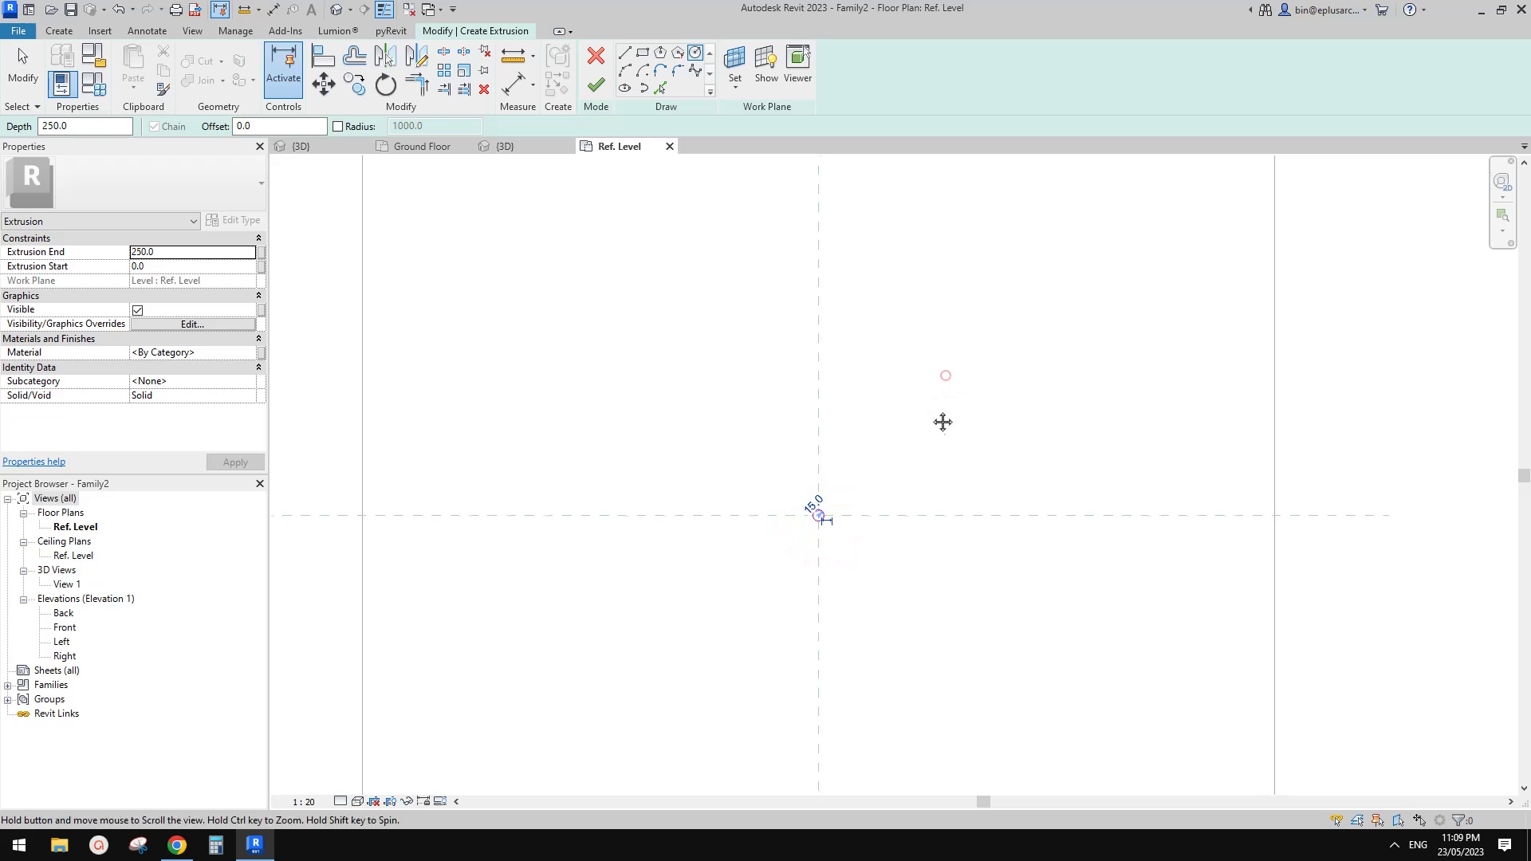
key(Escape)
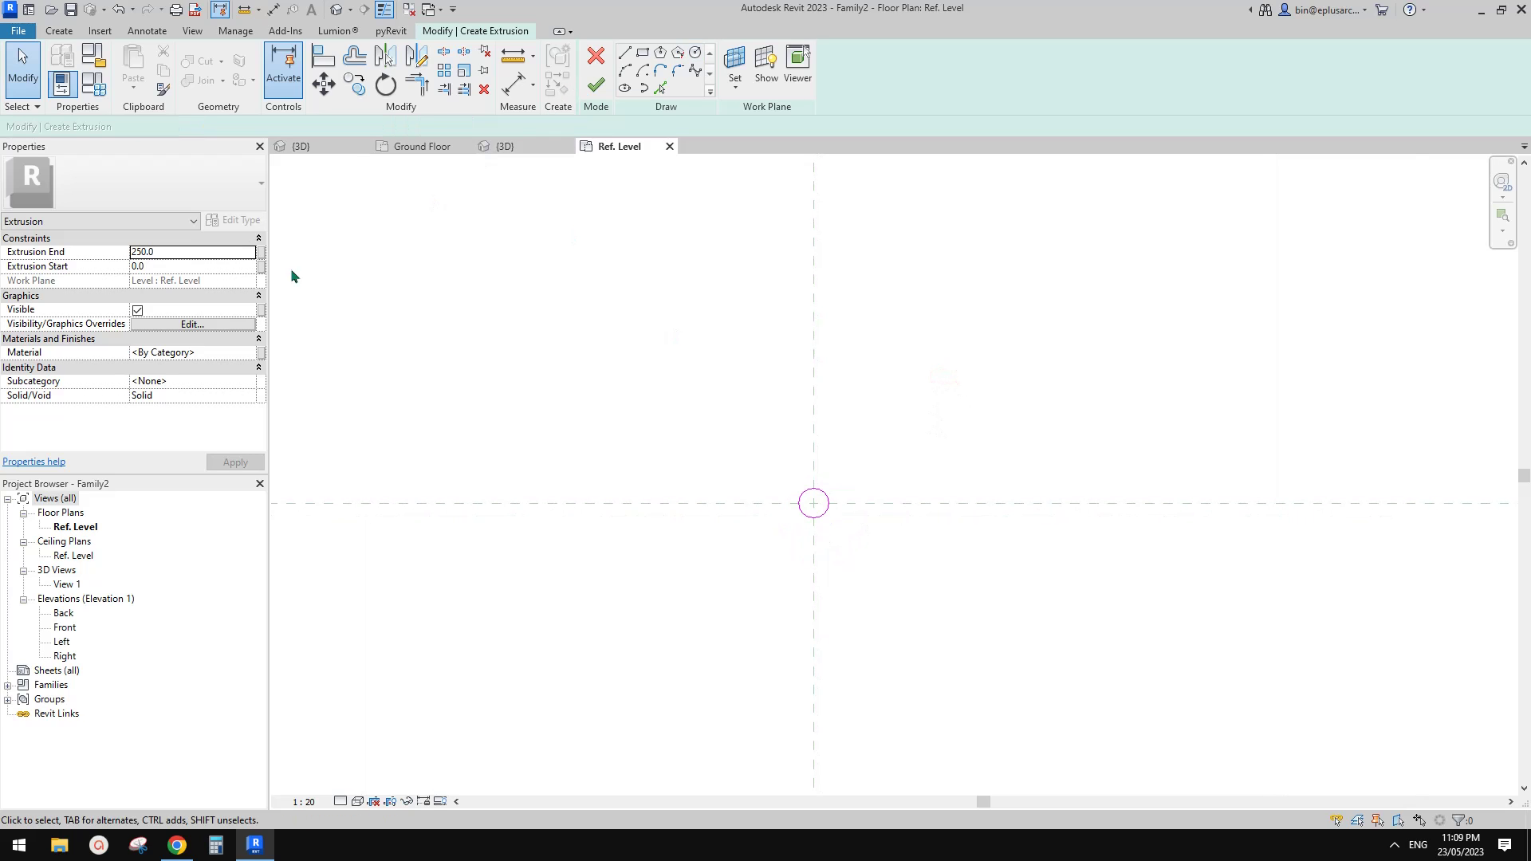
- Finish the circular extrusion in the family's 3D view and set its Extrusion End to 20
click(336, 9)
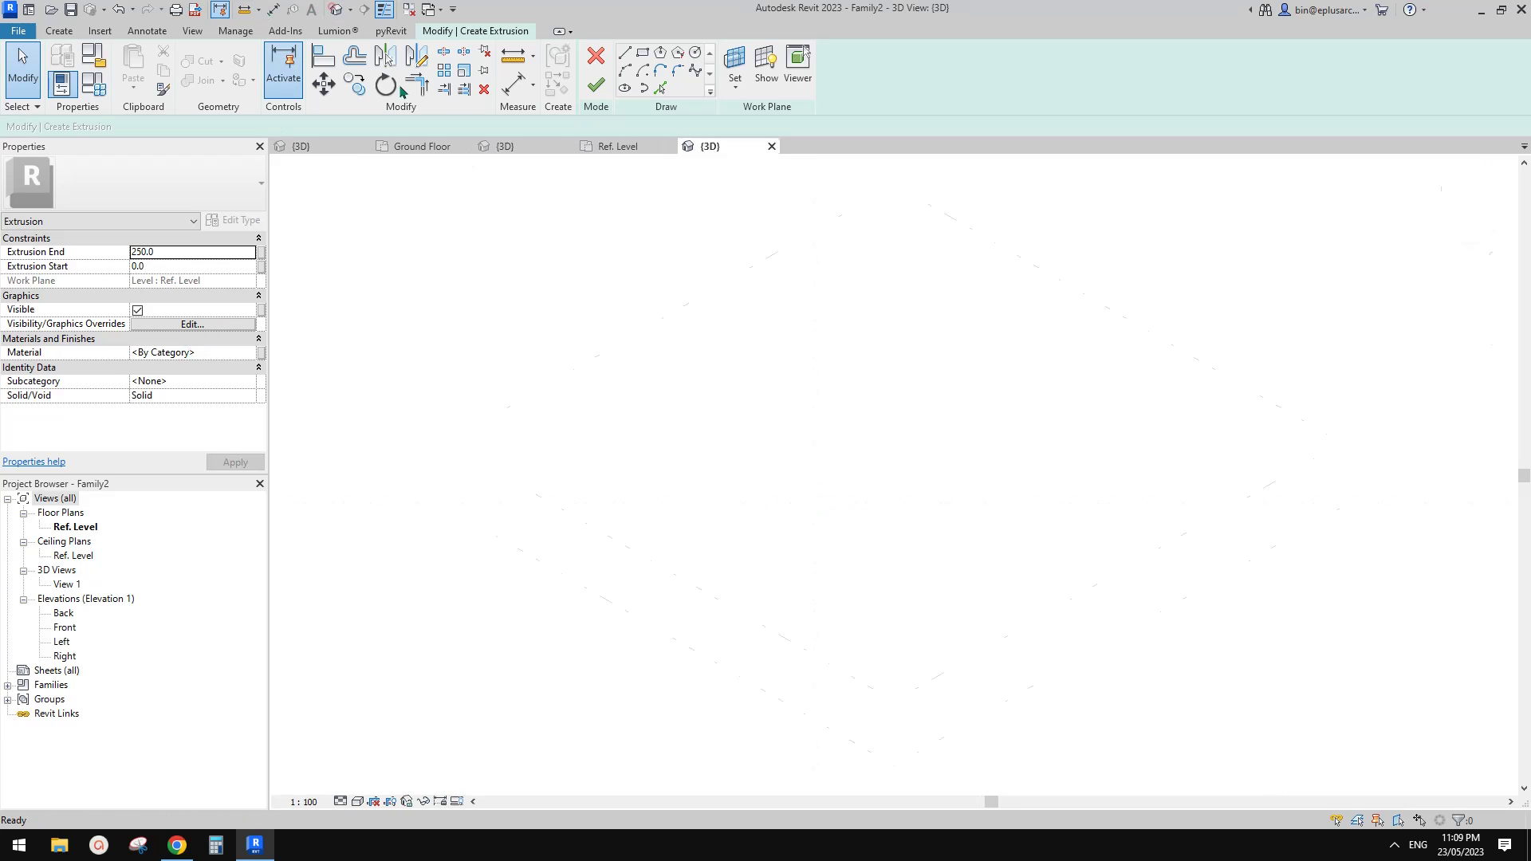
scroll(888, 415, up, 5)
shift+middle_drag(889, 295, 882, 391)
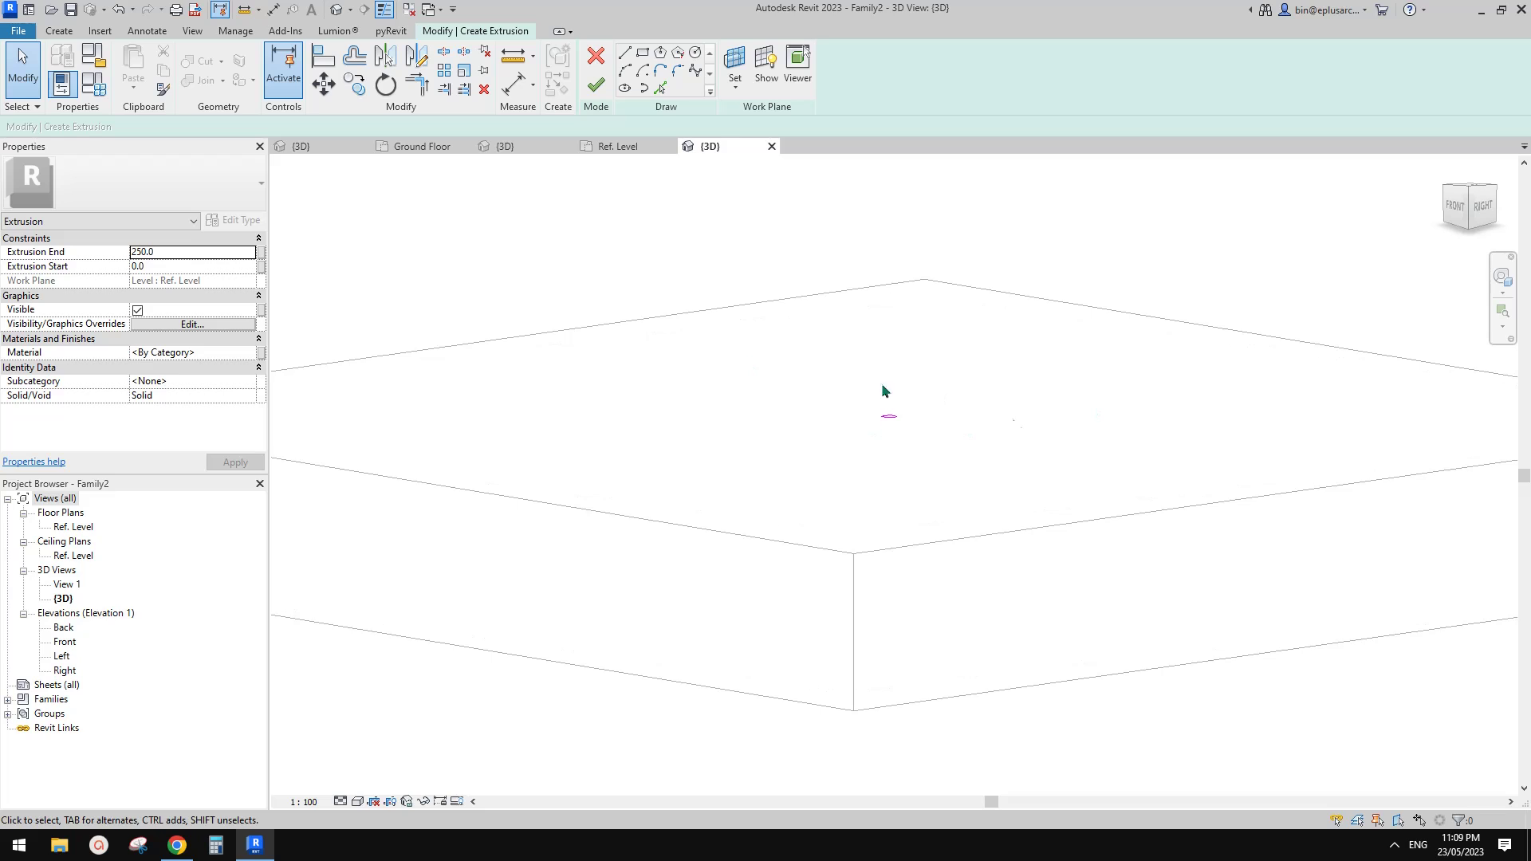
click(596, 85)
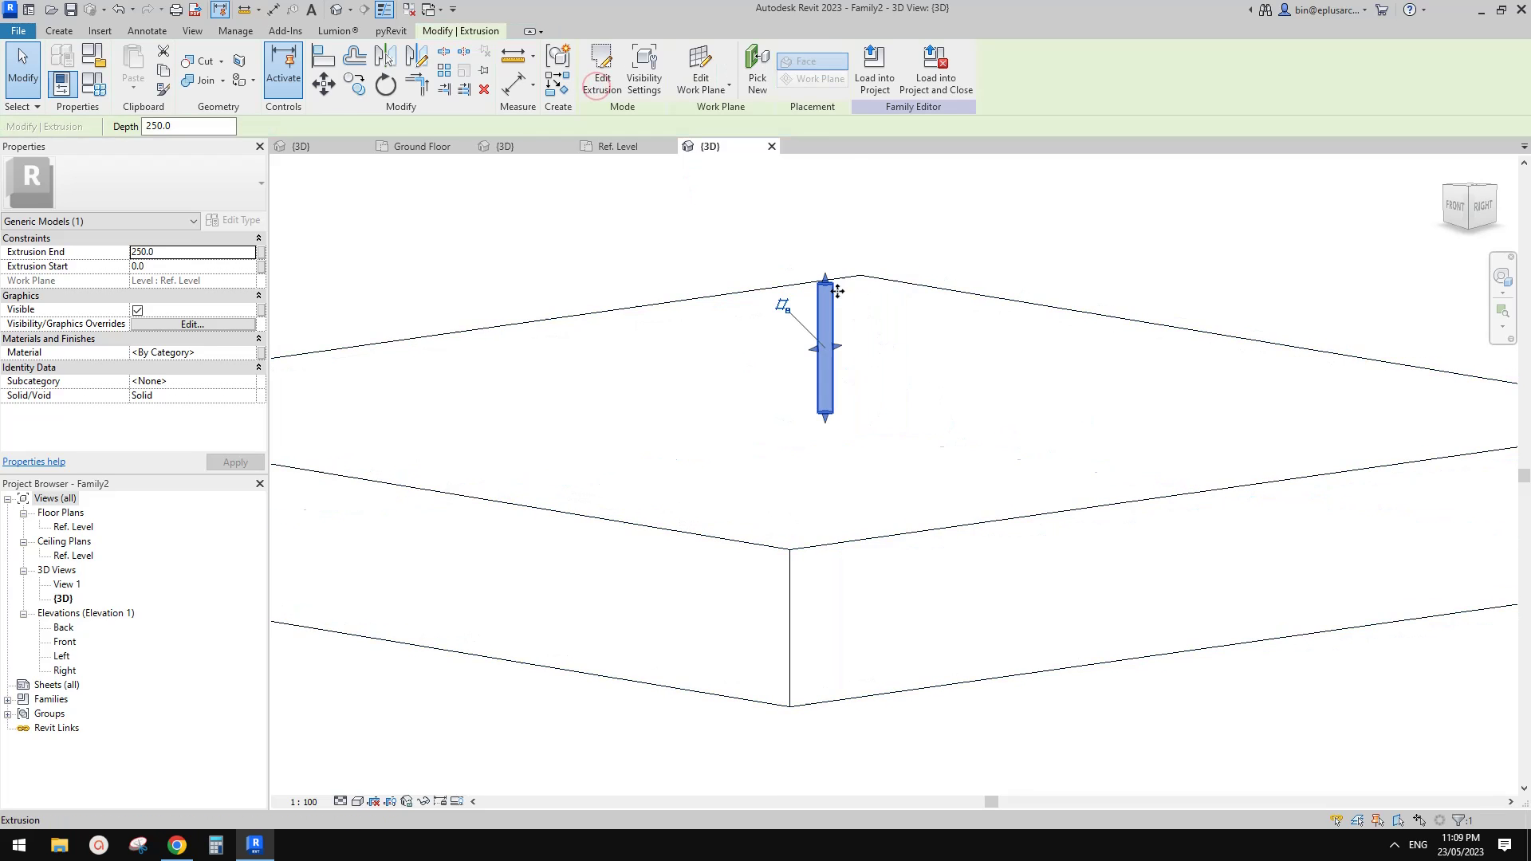
click(177, 251)
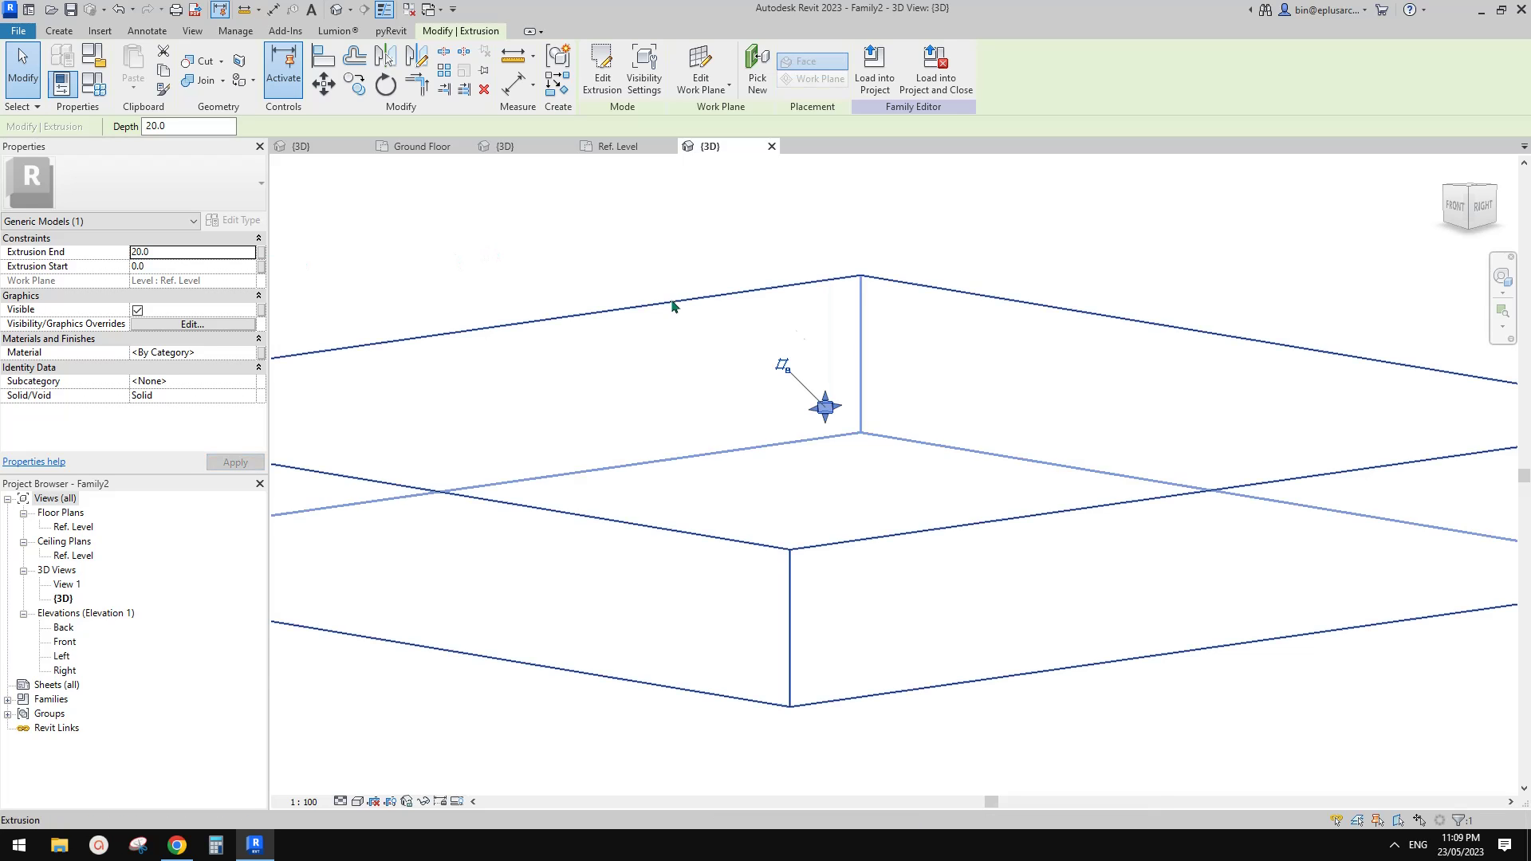
- Stretch the cylinder's lower end below the host face to an Extrusion Start of about -72
scroll(877, 371, up, 1)
shift+middle_drag(880, 411, 847, 417)
drag(816, 425, 815, 468)
scroll(819, 471, up, 1)
shift+middle_drag(818, 471, 851, 470)
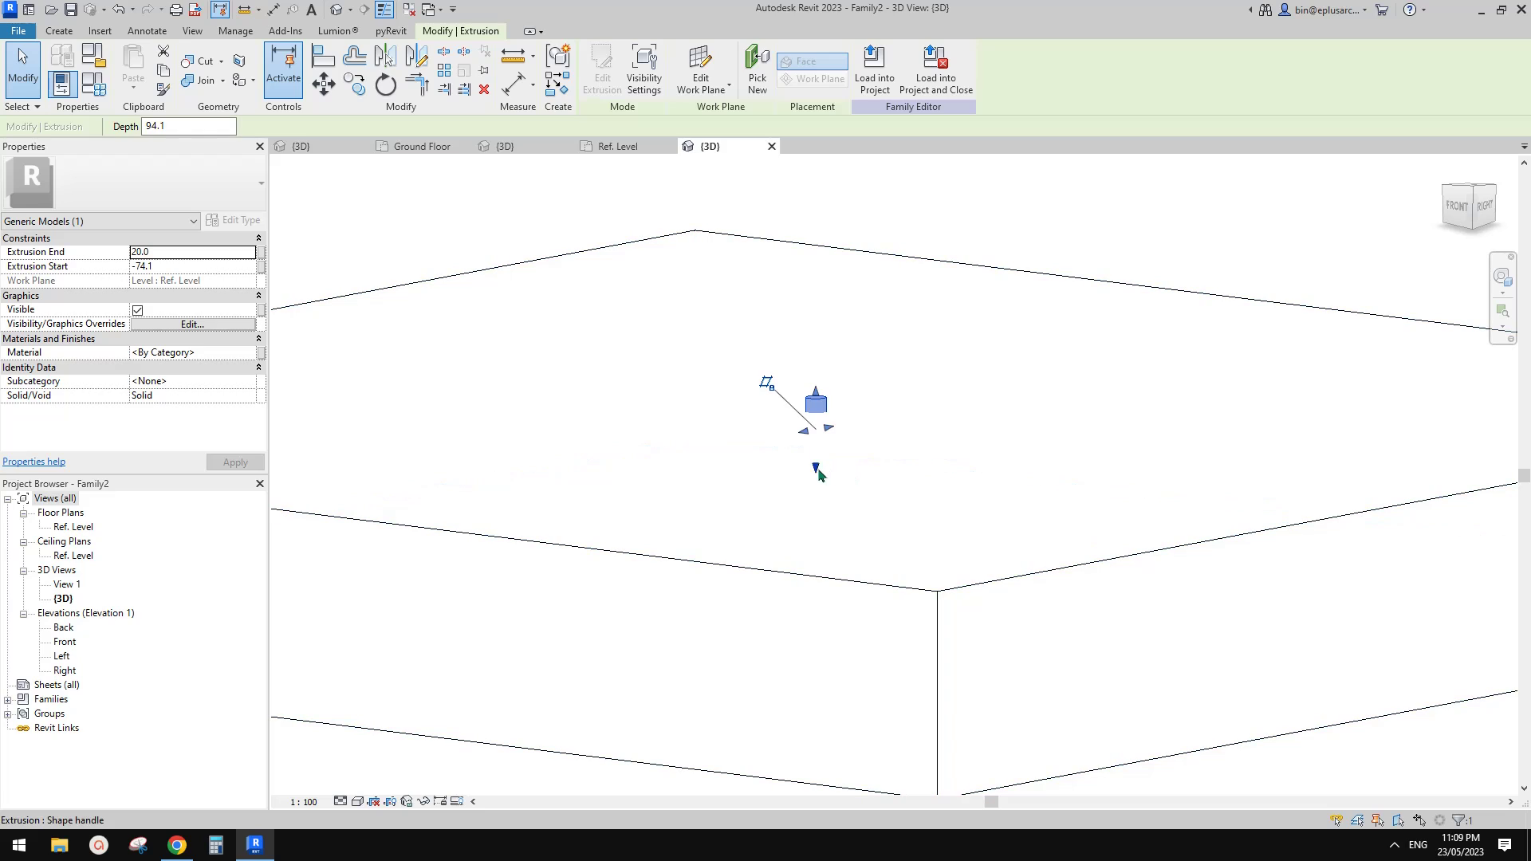
drag(816, 468, 815, 466)
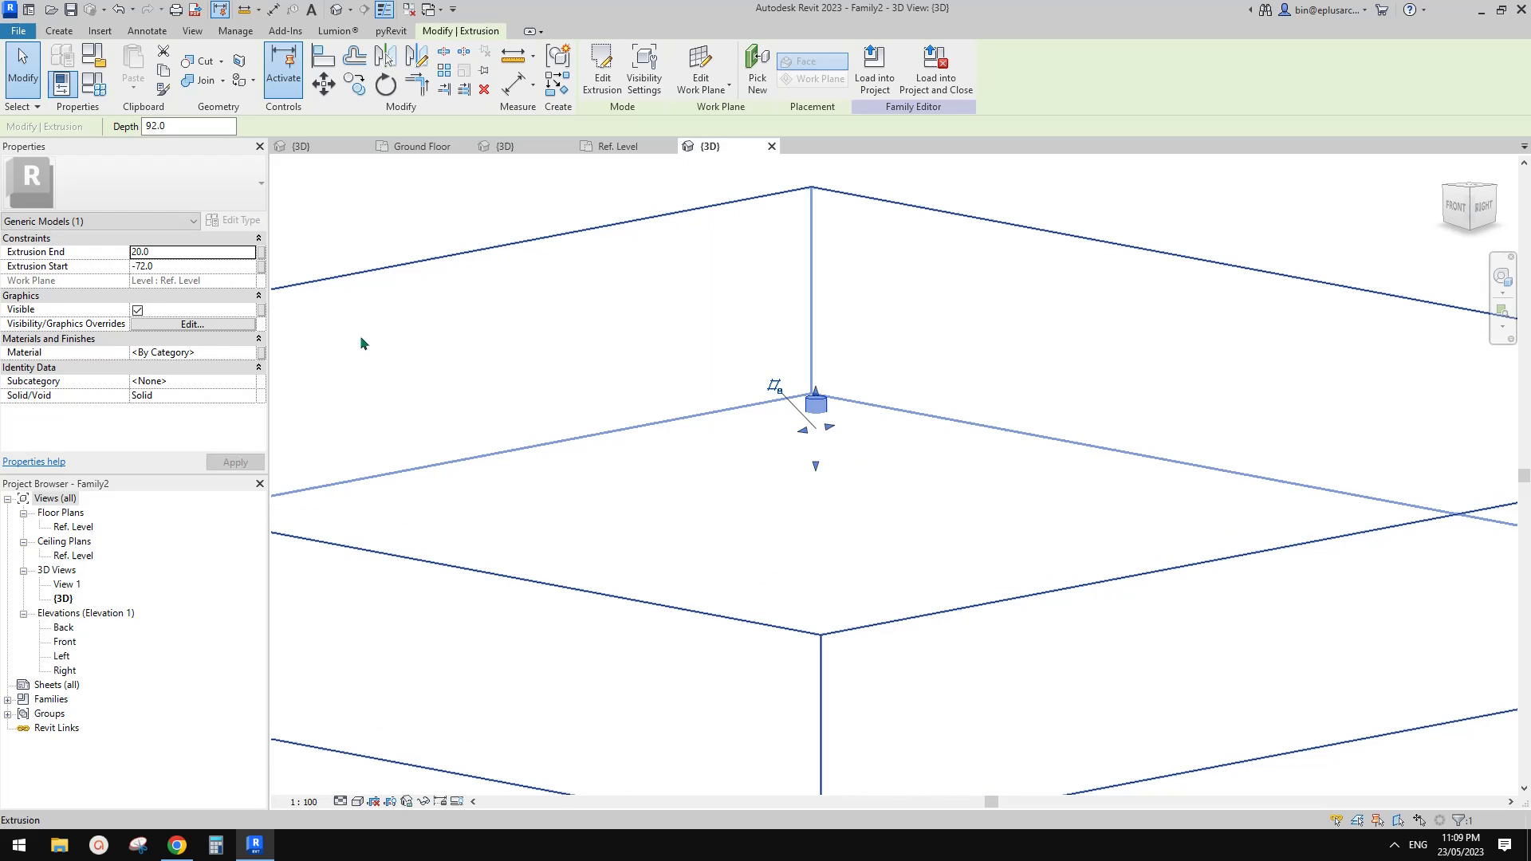
- Set the cylinder's Extrusion Start to -50
click(169, 266)
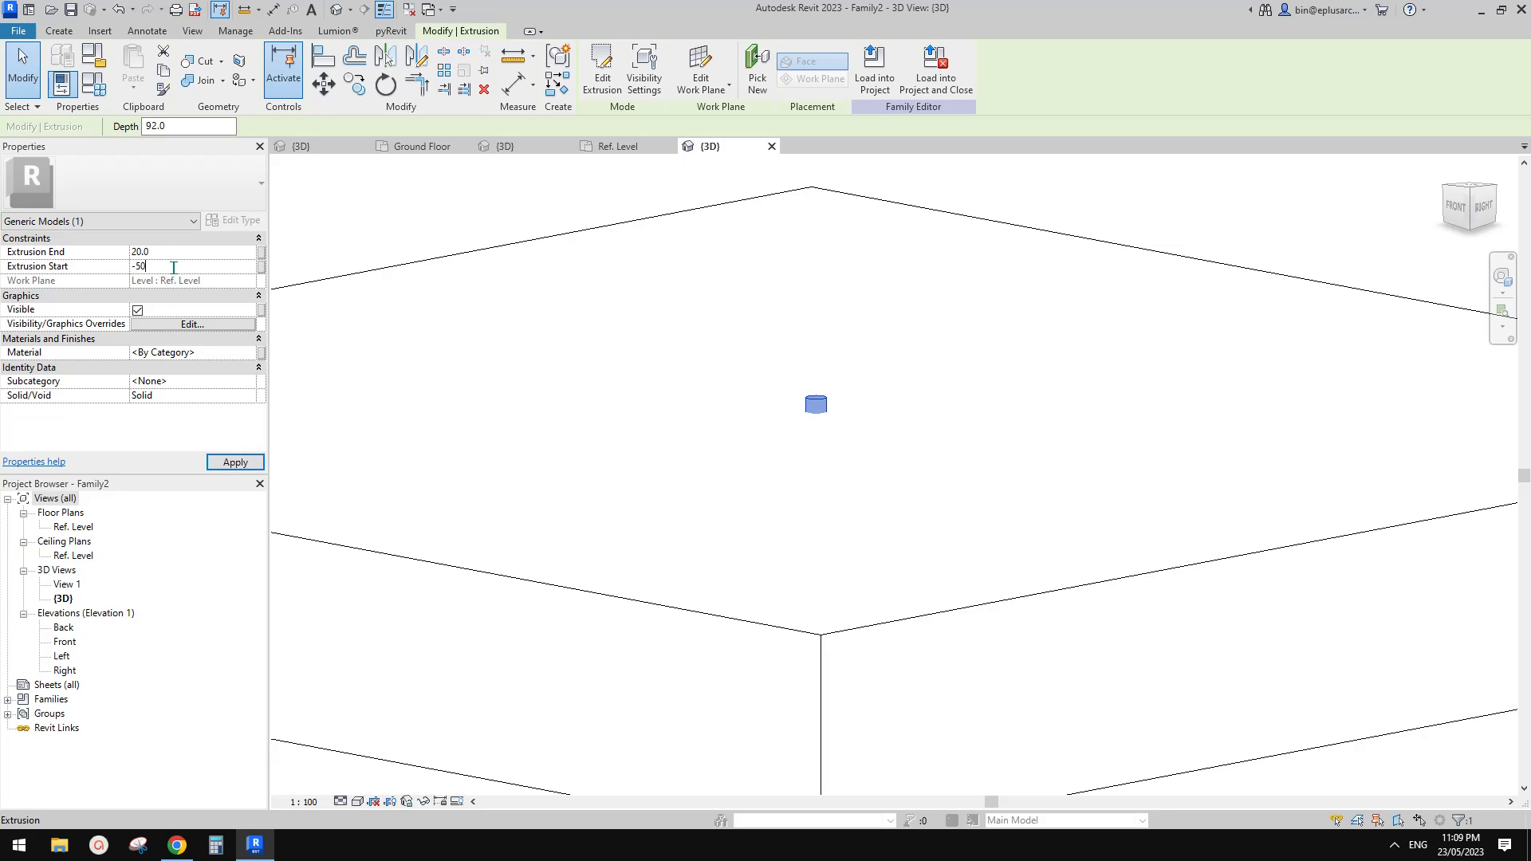
text(-50)
click(415, 271)
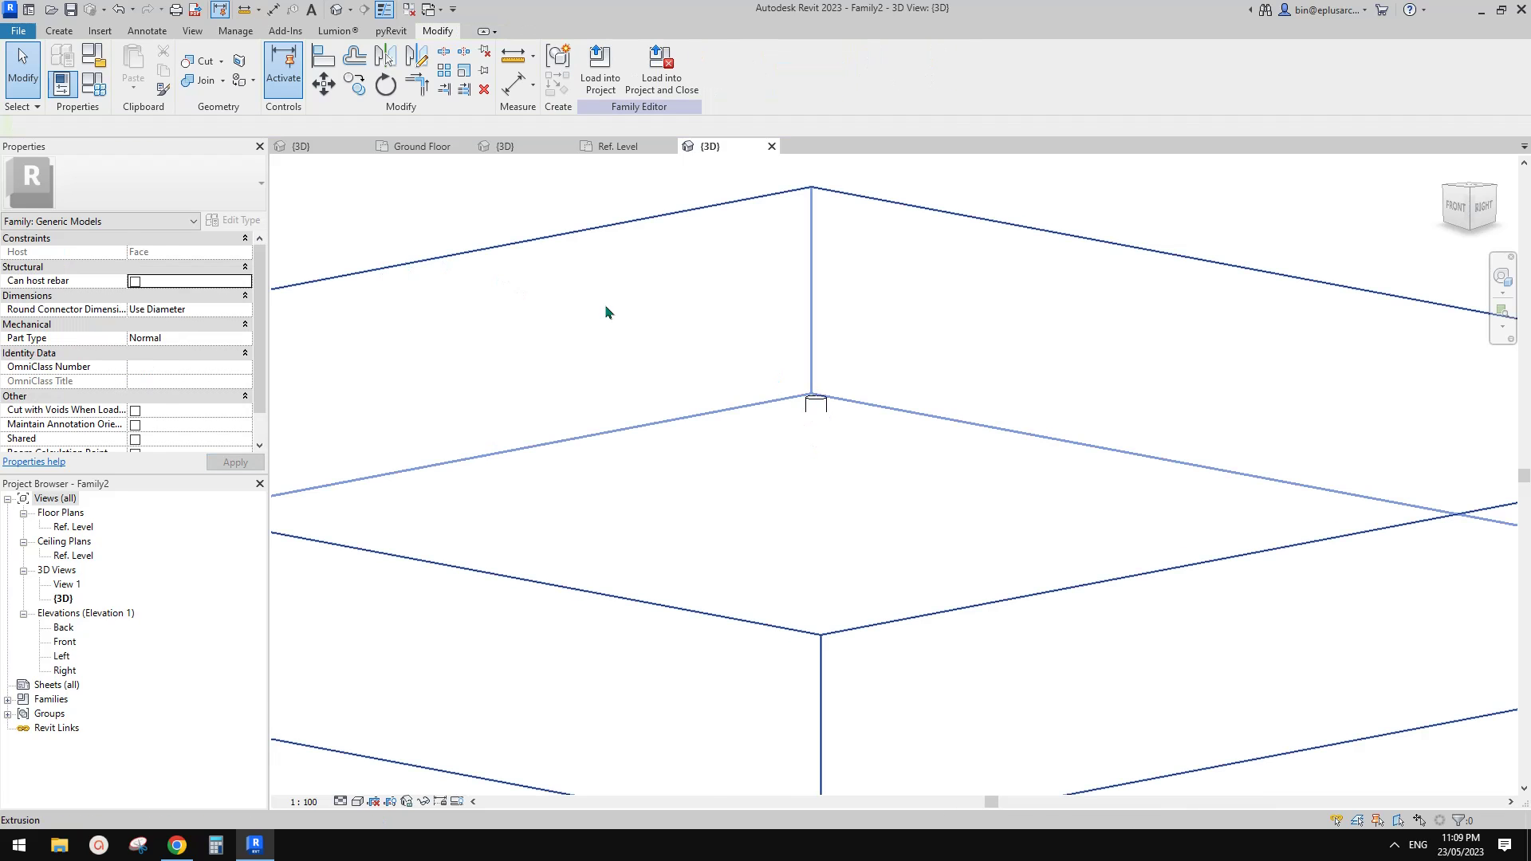
click(822, 409)
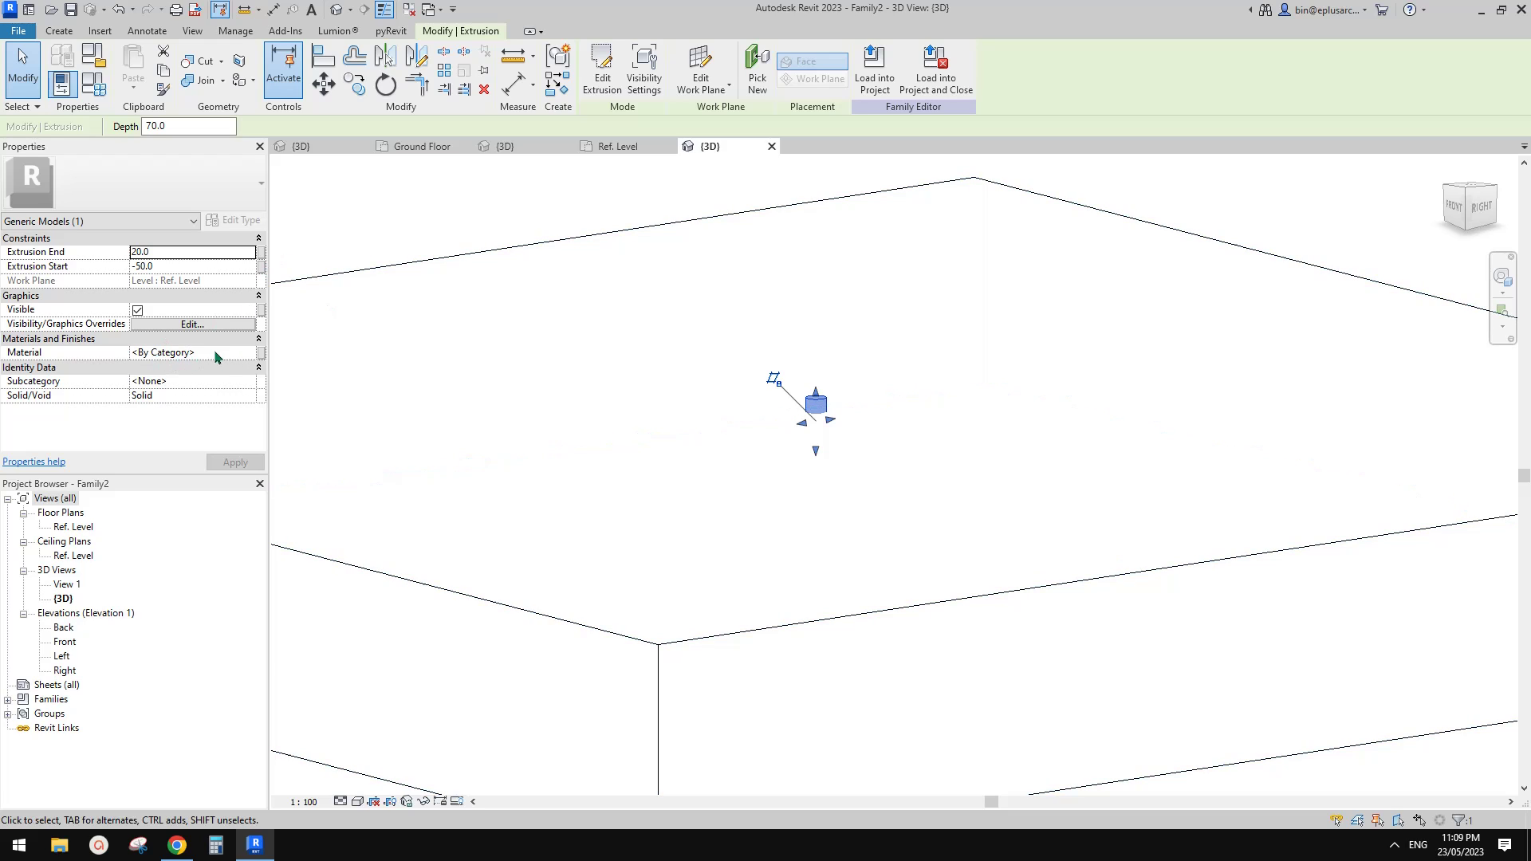
- Load the face-based cylinder family into Project2 and show the project's 3D view
click(874, 72)
click(733, 542)
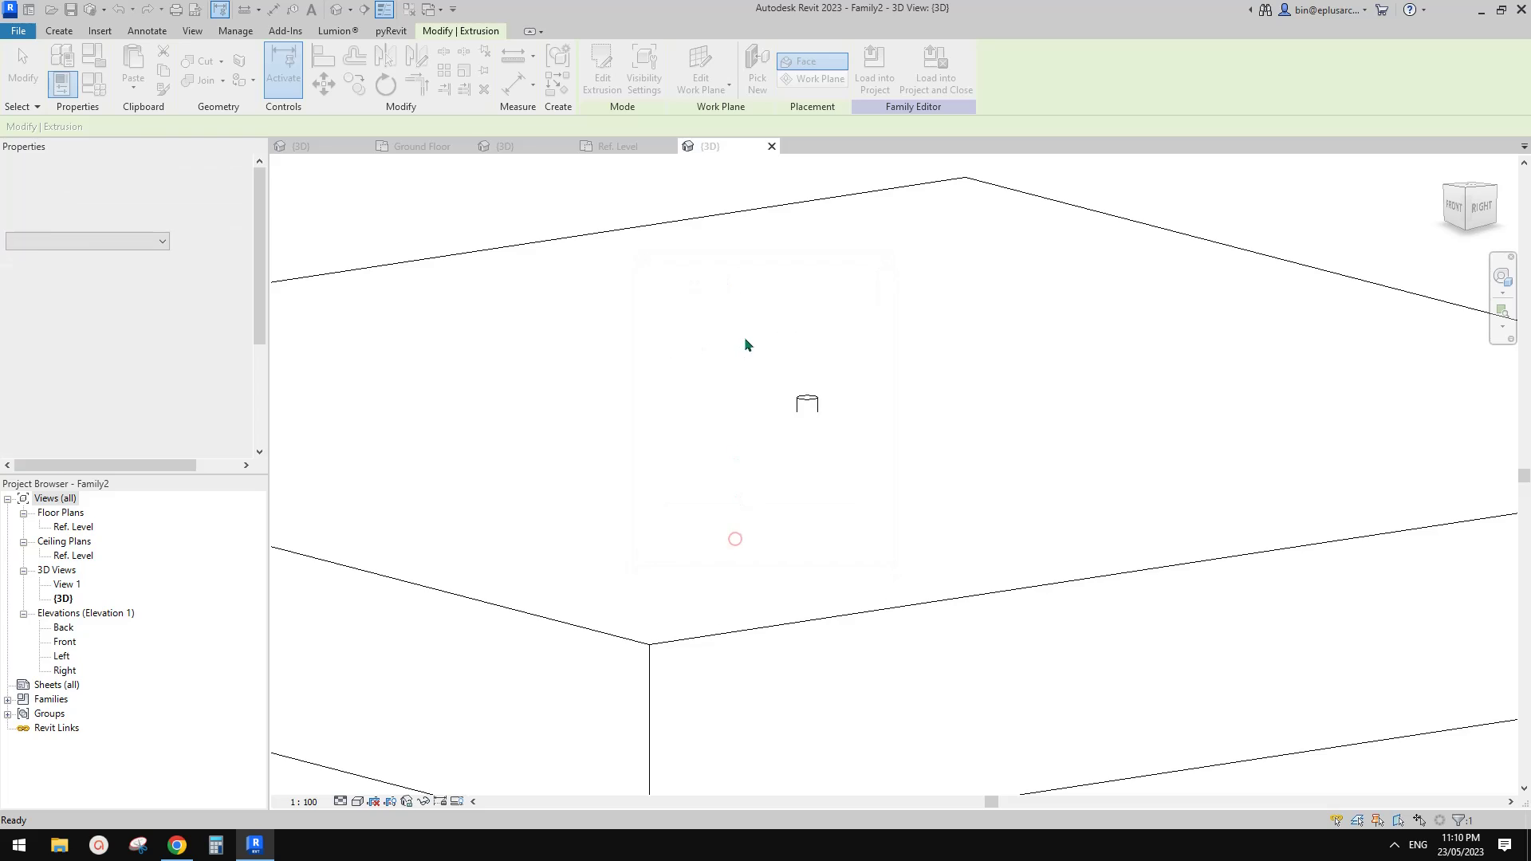
click(333, 11)
- Place six Family2 cylinders on the opening's curved slab edge, spaced around the arc behind the glass
shift+middle_drag(758, 362, 720, 420)
scroll(650, 369, up, 3)
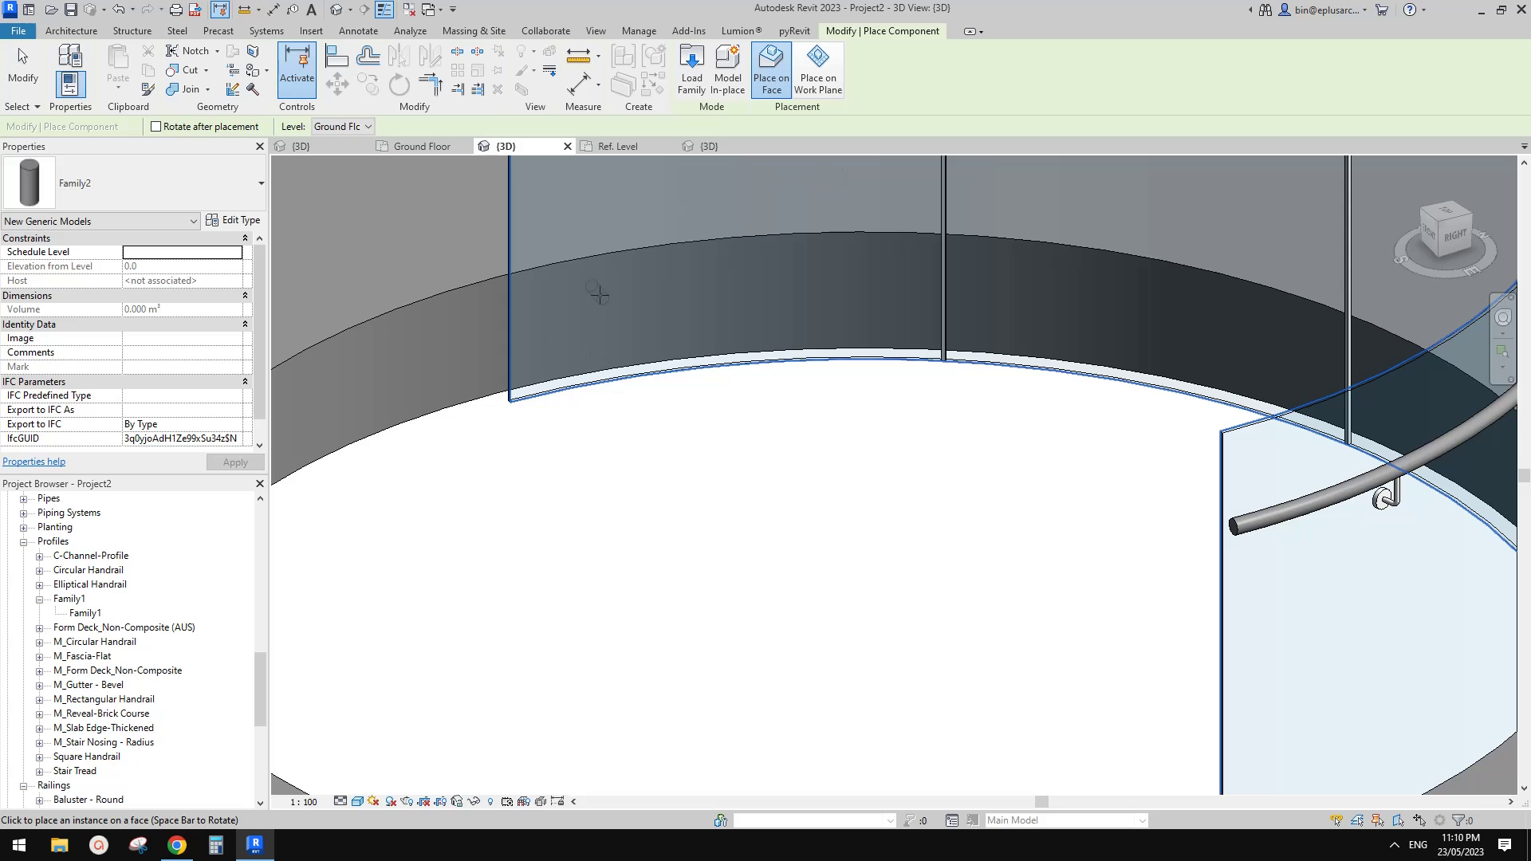
shift+middle_drag(600, 338, 596, 305)
shift+middle_drag(707, 310, 914, 284)
key(Escape)
scroll(821, 329, down, 2)
click(817, 281)
key(c)
key(s)
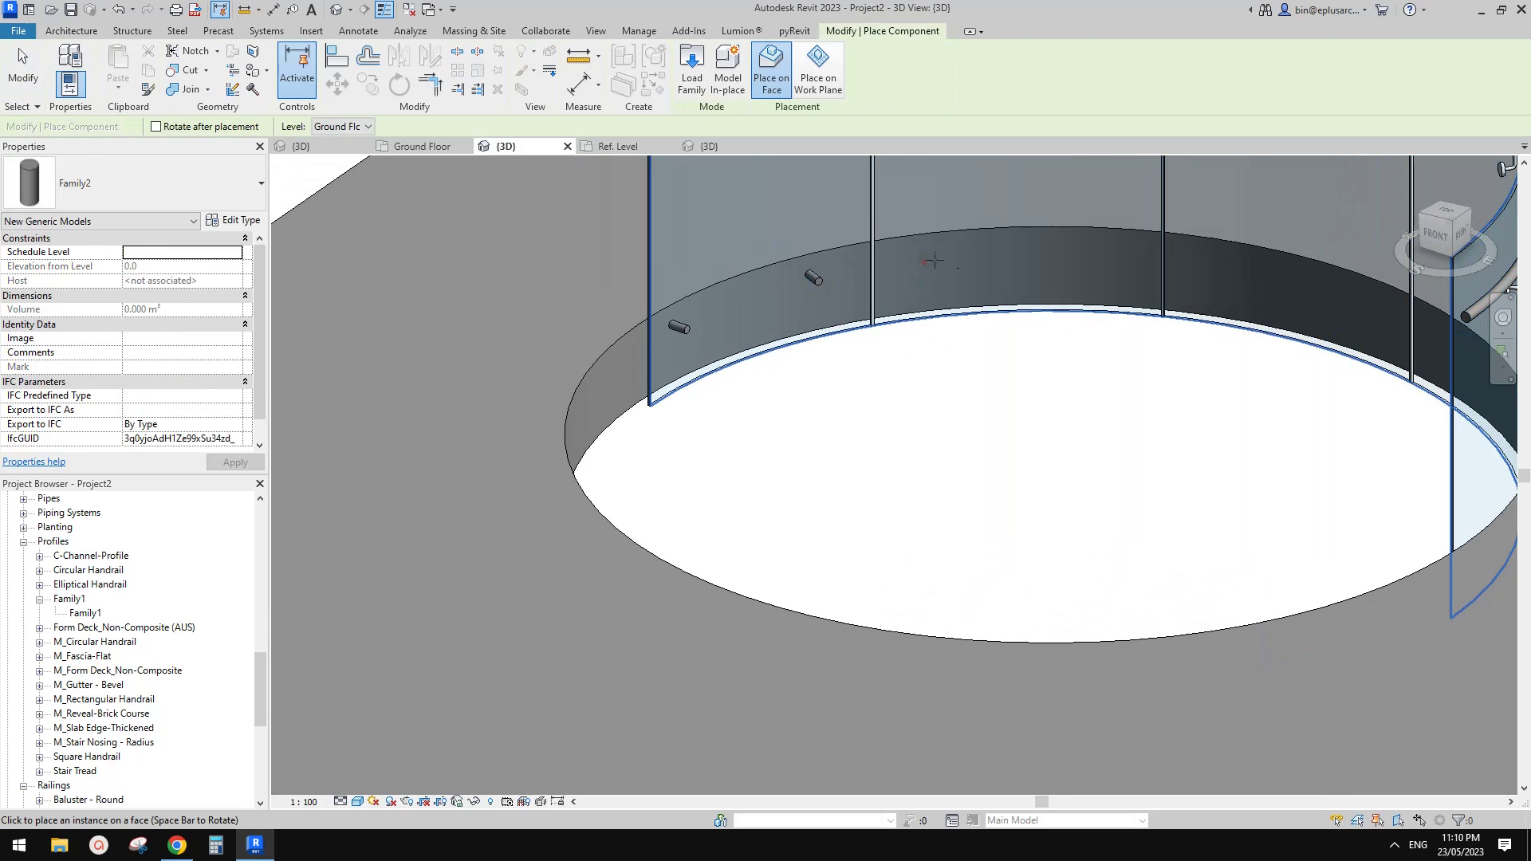
click(1105, 255)
scroll(1105, 255, down, 1)
middle_drag(1105, 255, 1102, 292)
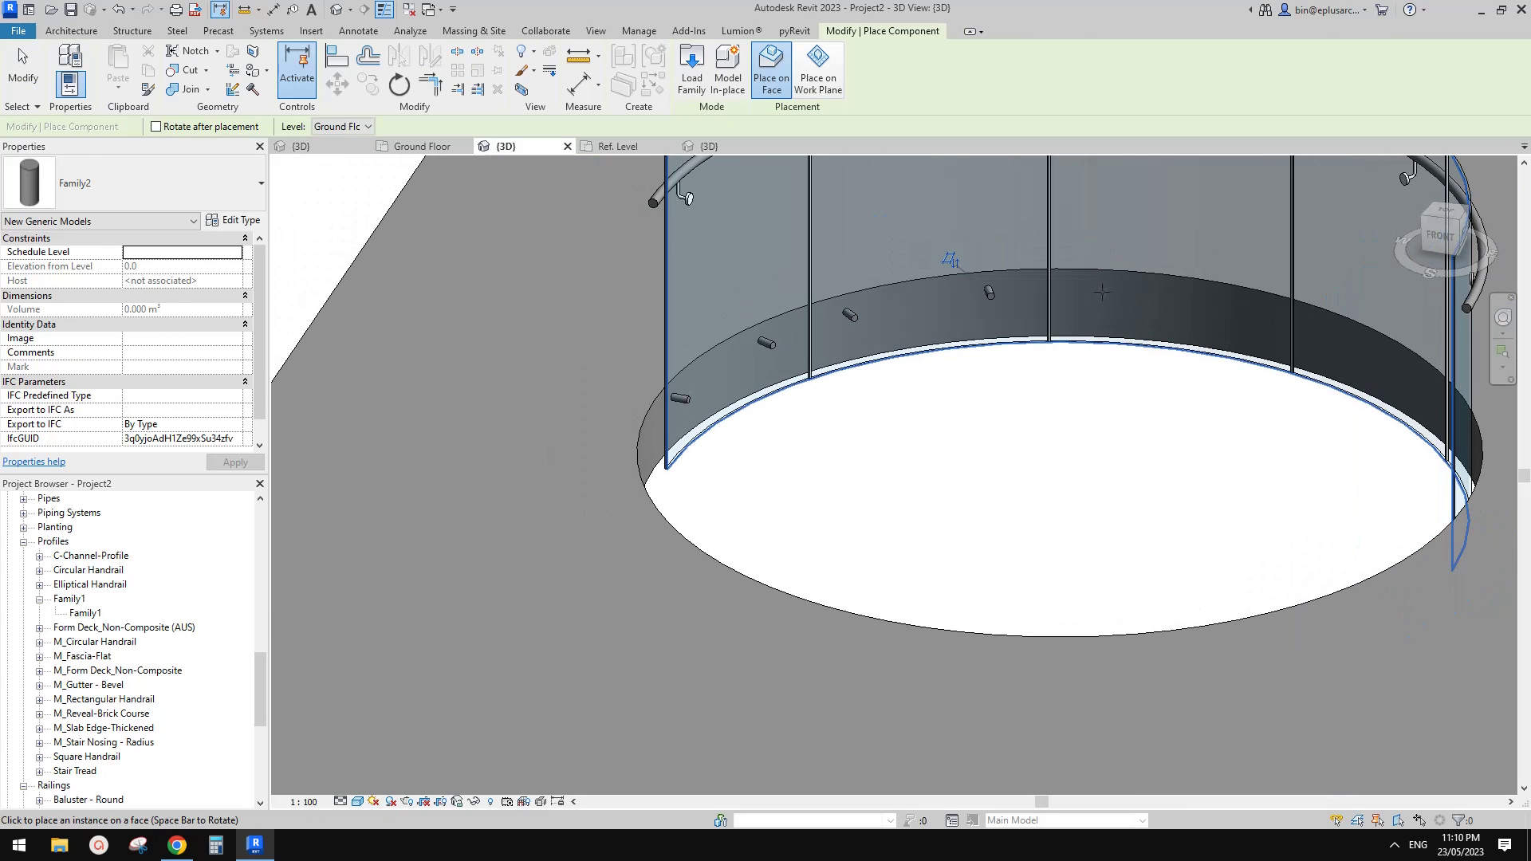
click(1133, 296)
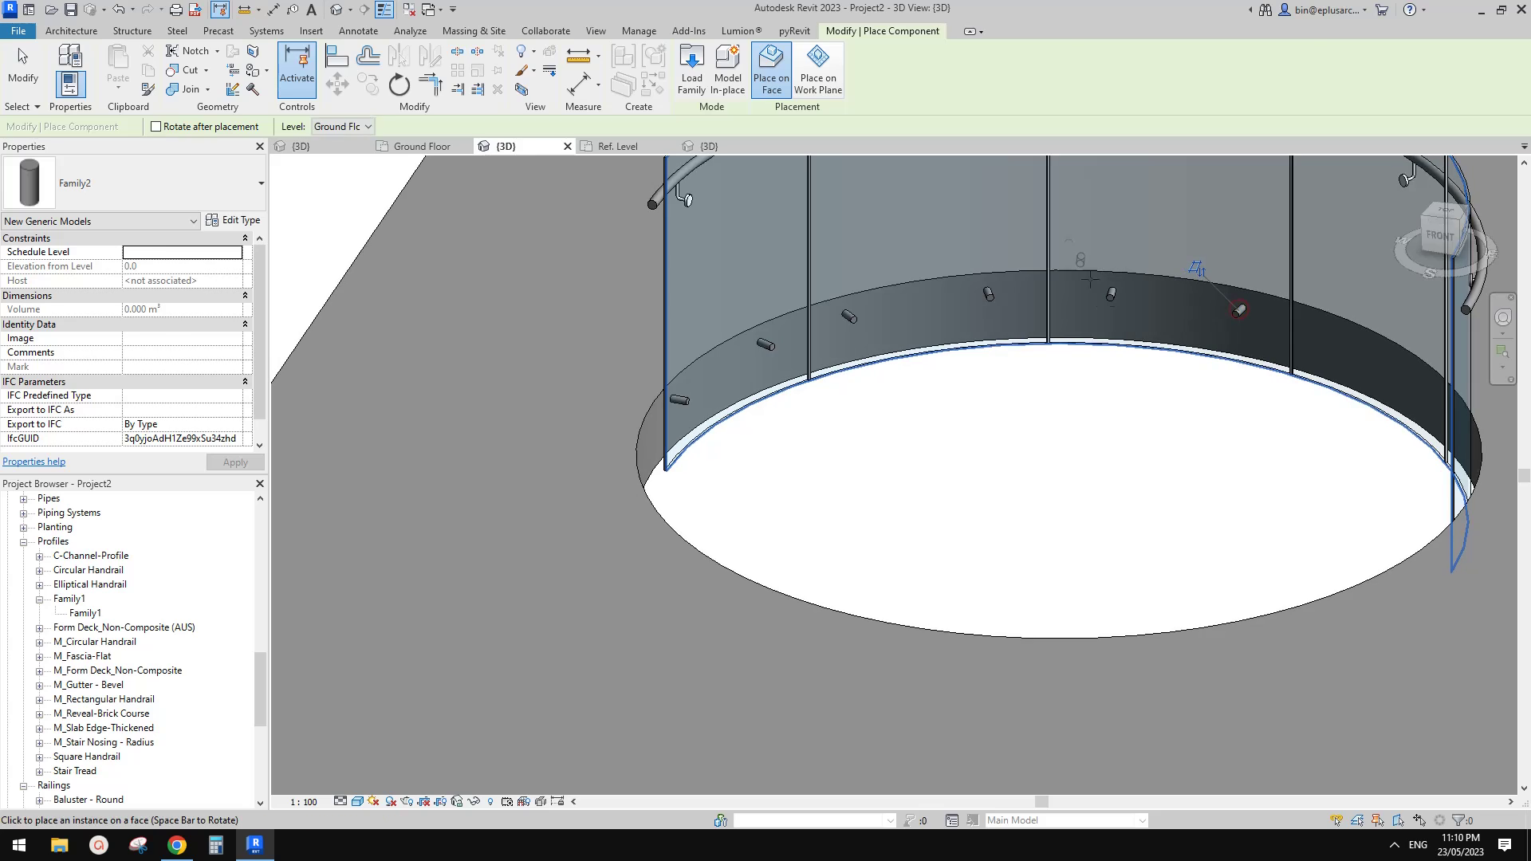
key(Escape)
key(Escape)
- Copy the six Family2 cylinders straight down the slab edge from a front-facing view to form a second row
shift+middle_drag(1238, 310, 765, 299)
scroll(765, 299, down, 5)
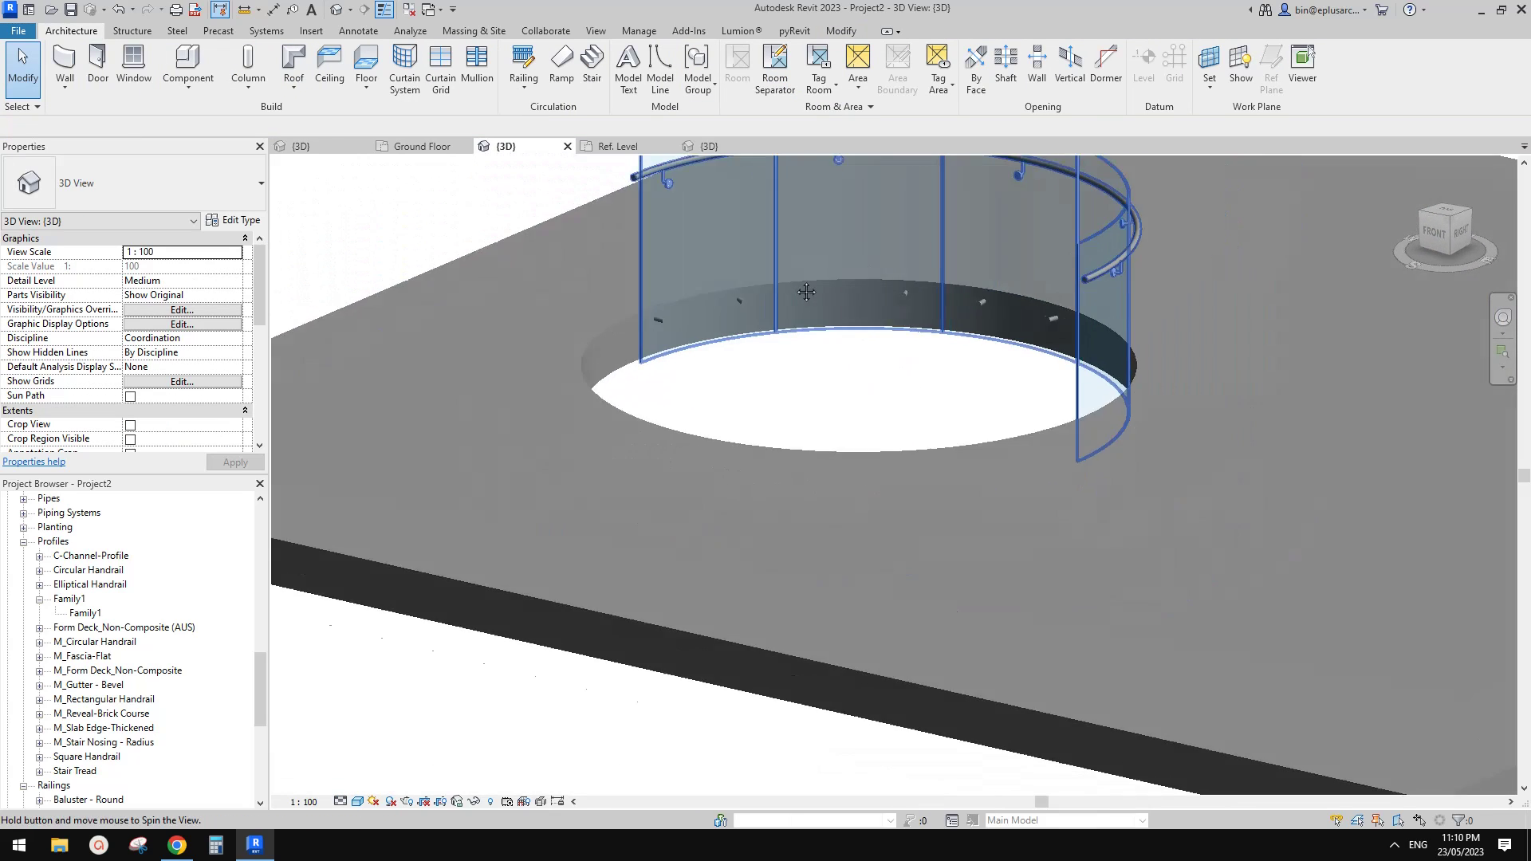
drag(491, 197, 1058, 333)
drag(499, 242, 1110, 367)
scroll(1041, 330, up, 3)
shift+middle_drag(1042, 330, 1053, 332)
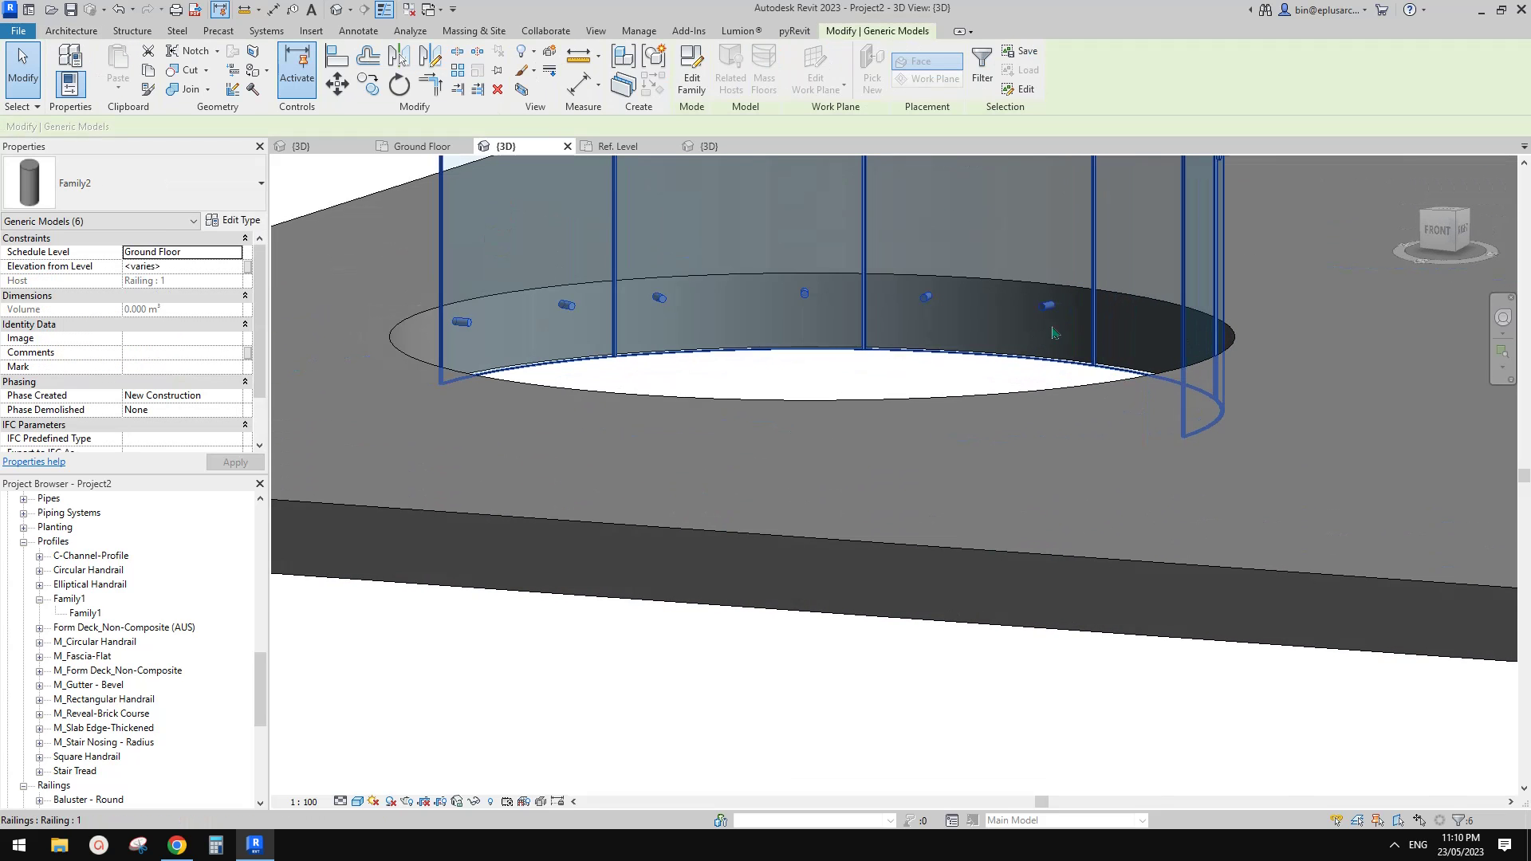
click(1437, 238)
key(c)
key(o)
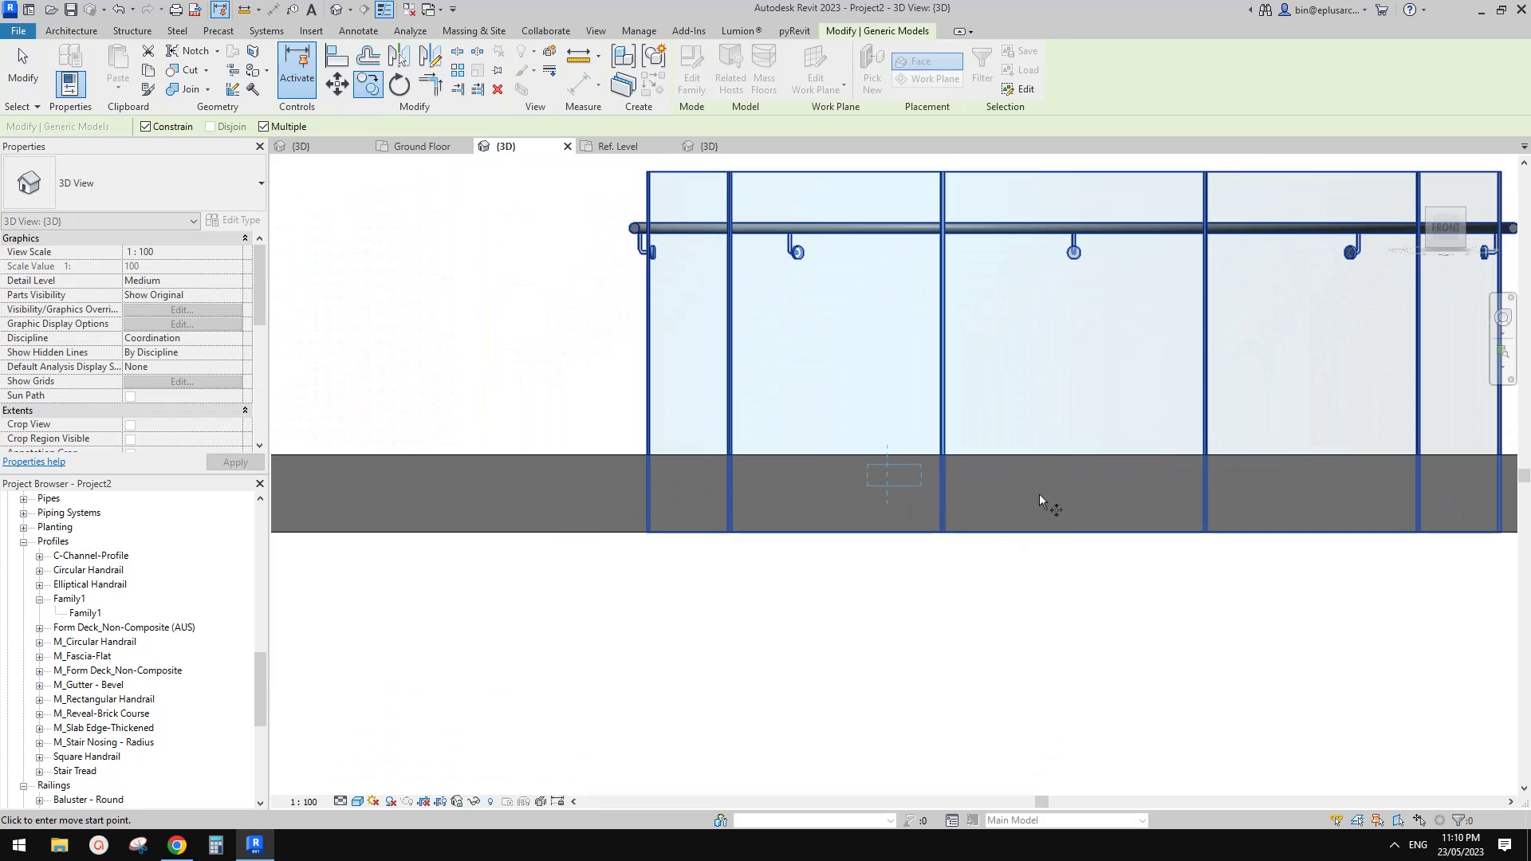
click(1039, 492)
click(1043, 508)
shift+middle_drag(1062, 451, 1001, 587)
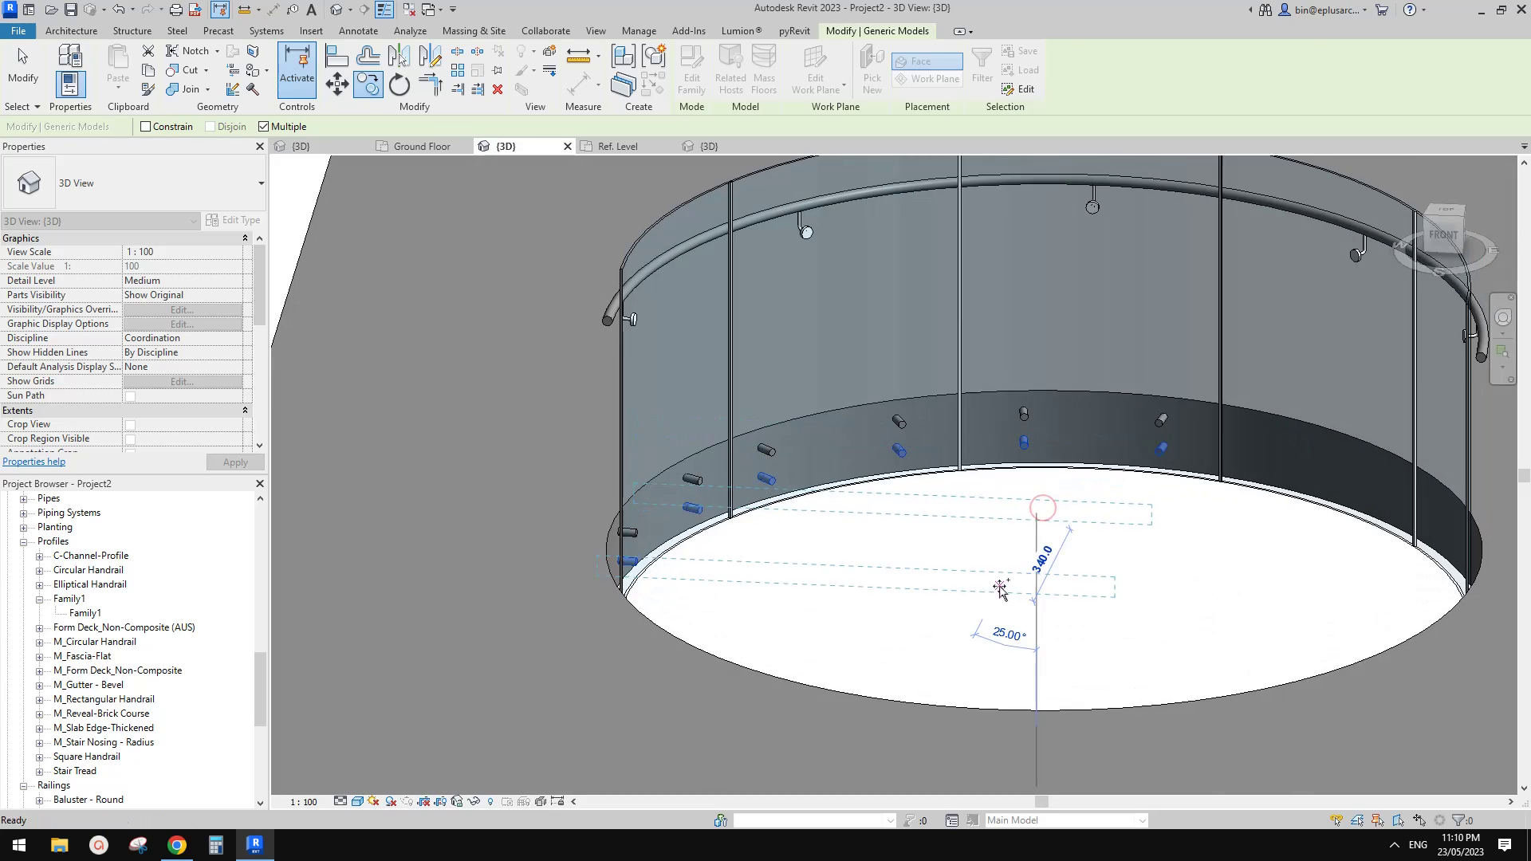
- End the copy operation and inspect the two rows of cylinder fixings behind the curved glass
key(Escape)
key(Escape)
shift+middle_drag(846, 512, 953, 556)
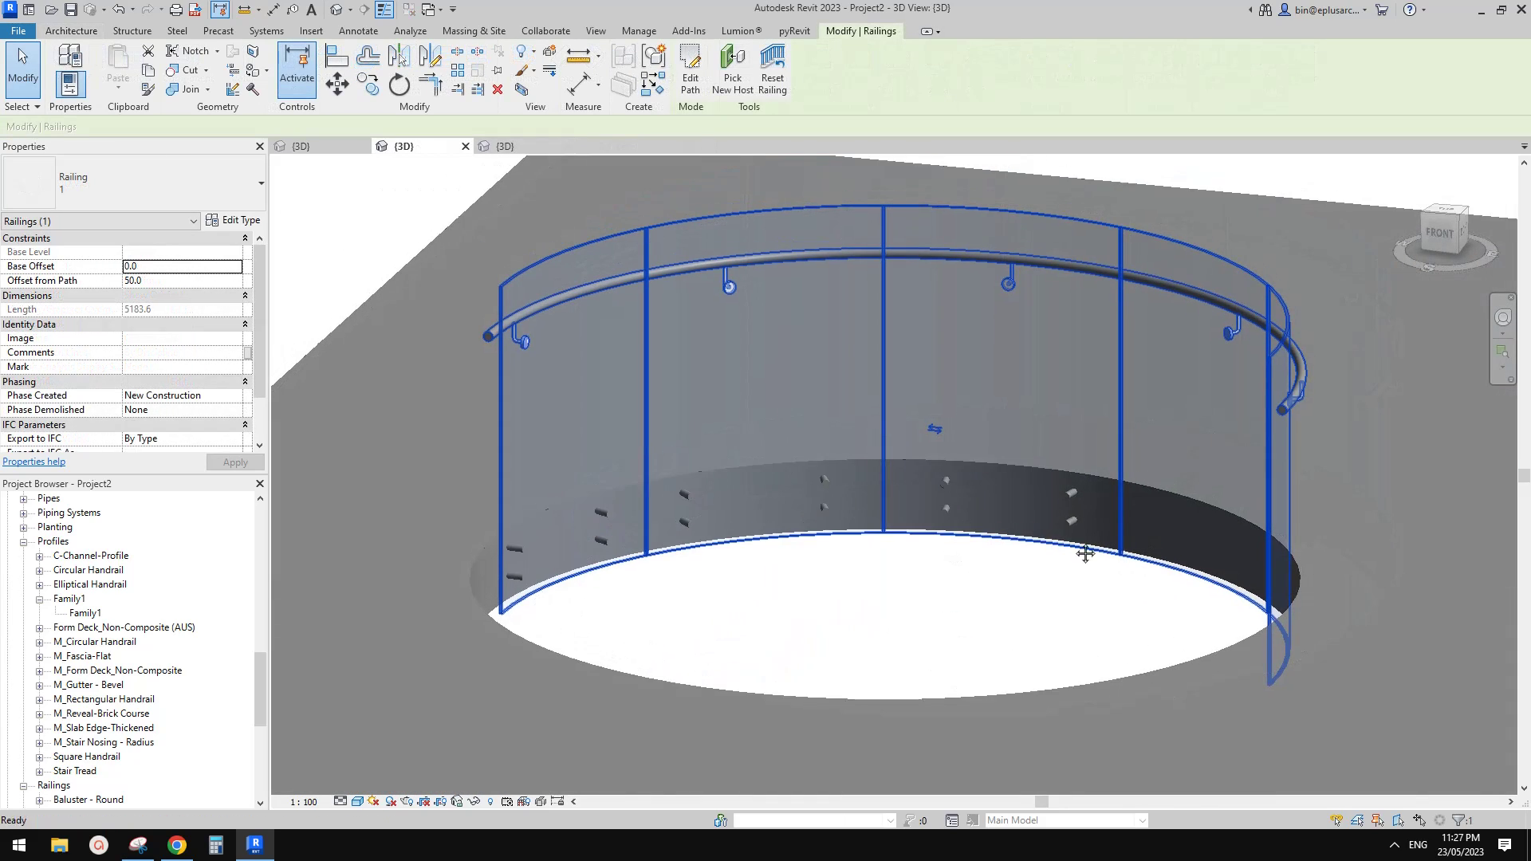
key(Escape)
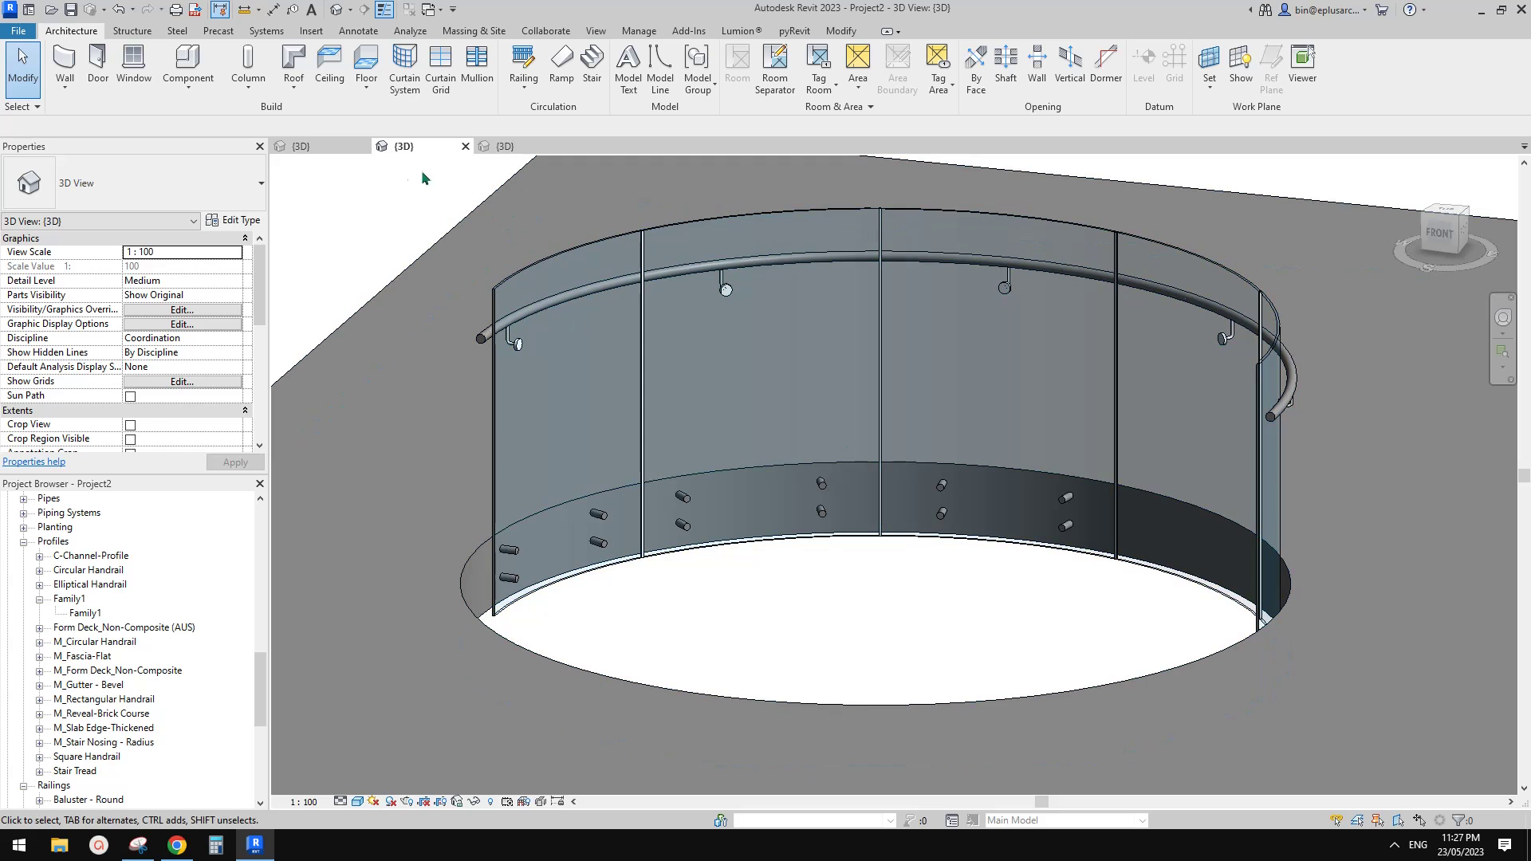
- Switch to the 3D view of 20230522.rvt and examine a glass panel joint on the Glass Panel - Bottom Fill 2 railing
click(334, 151)
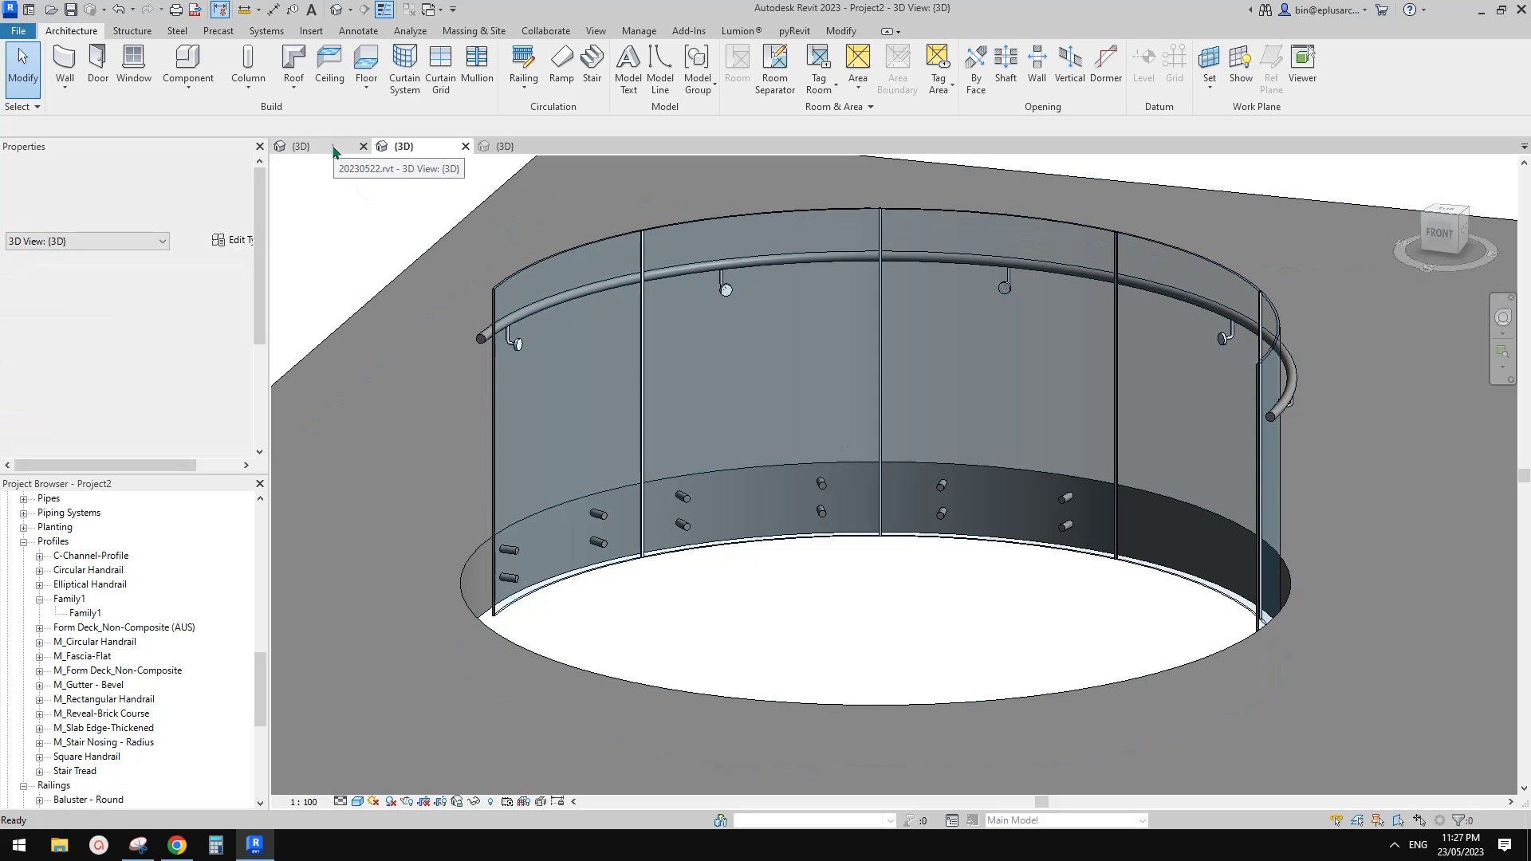
middle_drag(653, 304, 803, 390)
scroll(567, 427, up, 3)
middle_drag(416, 418, 749, 419)
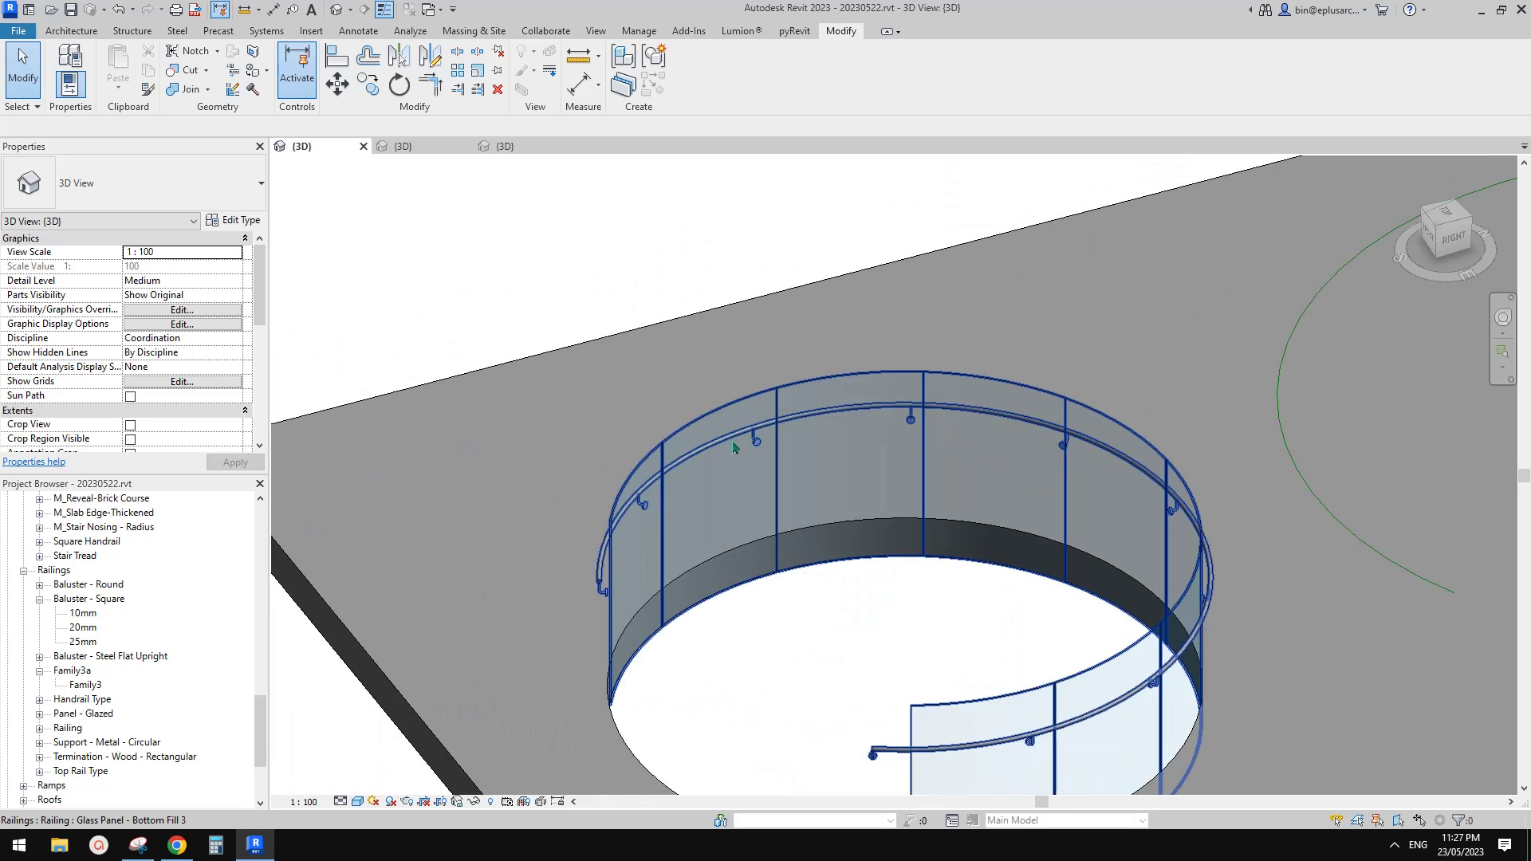
scroll(749, 419, down, 1)
middle_drag(1188, 424, 567, 383)
scroll(1187, 263, up, 2)
middle_drag(1186, 263, 871, 324)
scroll(1010, 282, up, 2)
middle_drag(1010, 282, 963, 329)
scroll(1196, 331, up, 5)
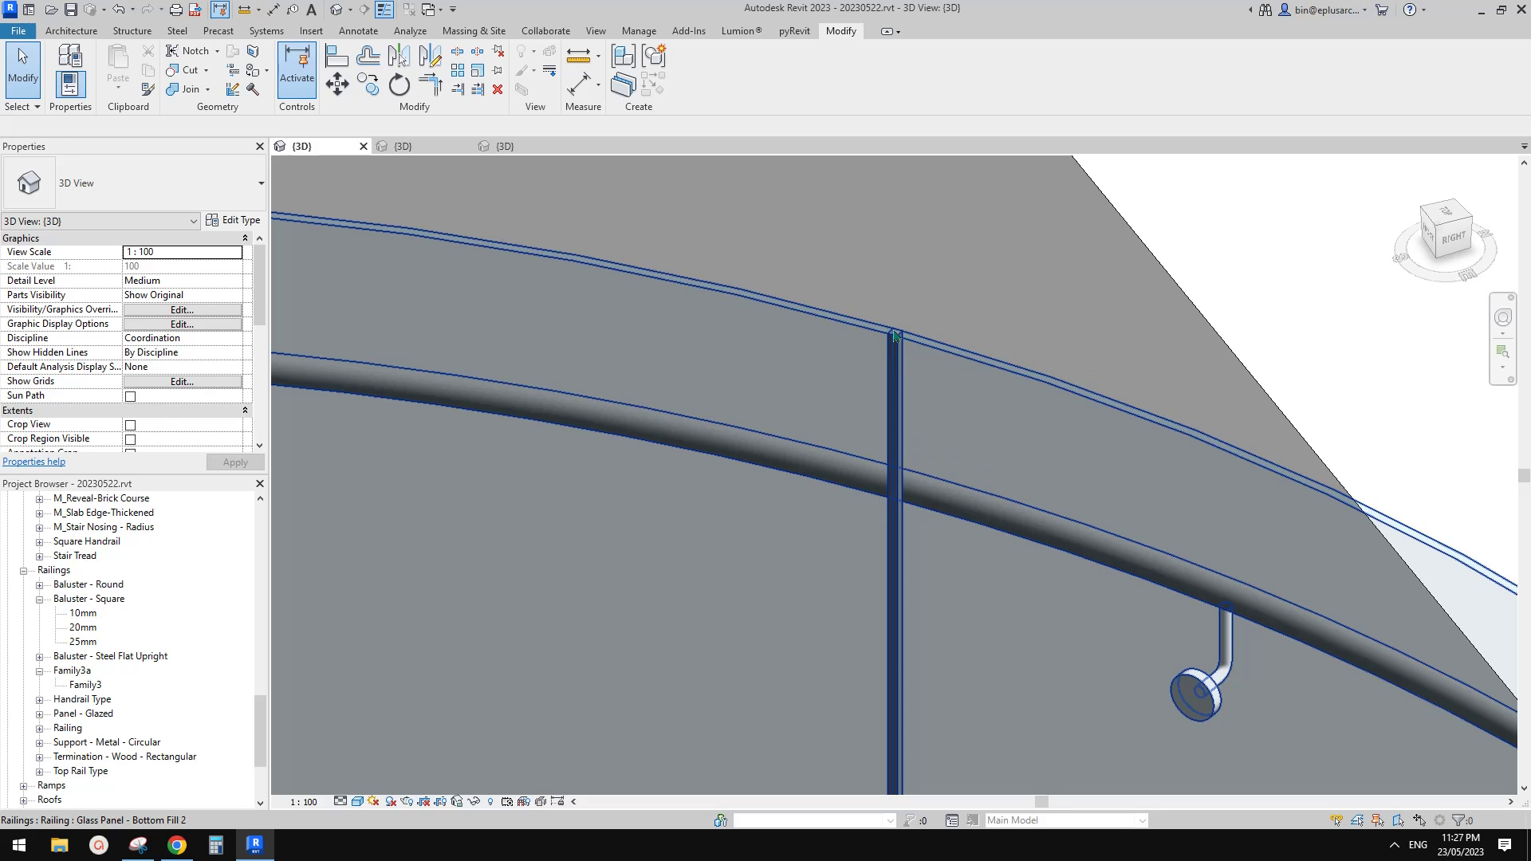
scroll(890, 375, down, 4)
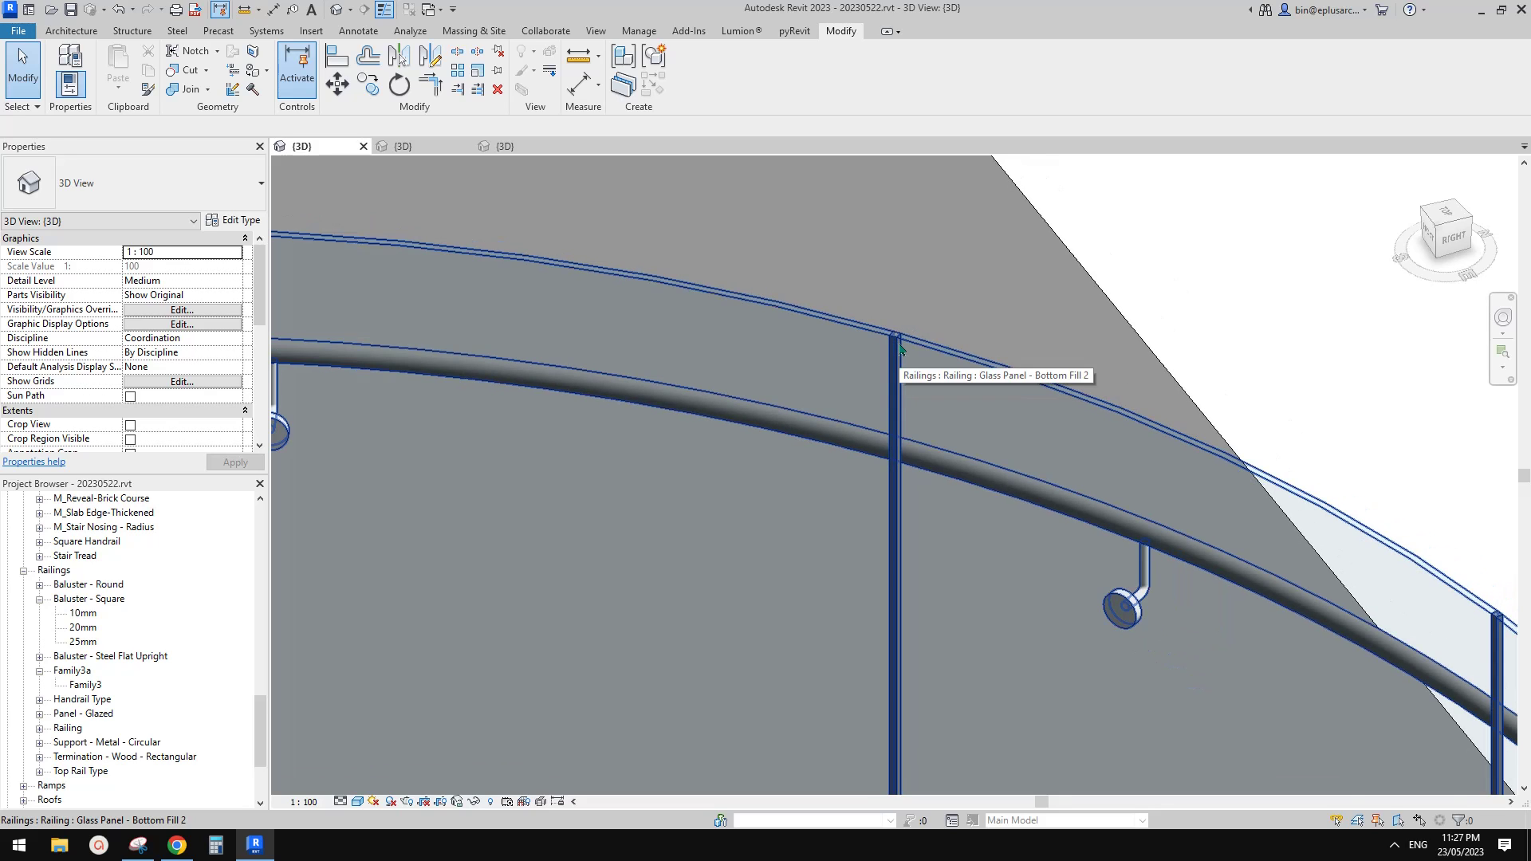
scroll(921, 366, down, 6)
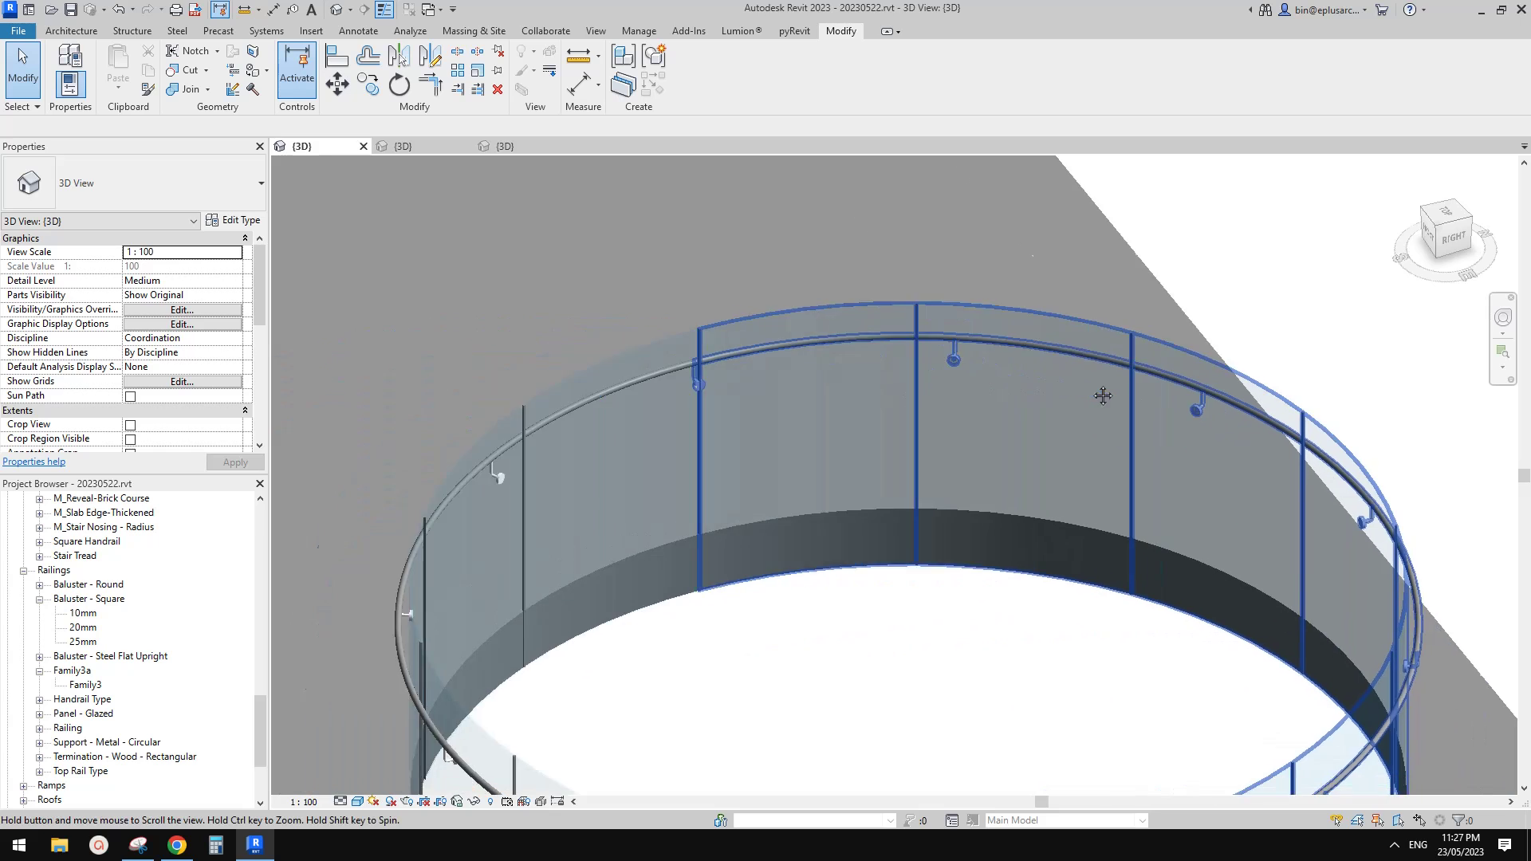
- Examine the gap between adjacent glass panels on the Glass Panel - Bottom Fill 3 railing up close
scroll(1063, 414, down, 3)
middle_drag(916, 427, 906, 383)
scroll(582, 427, up, 7)
scroll(727, 424, up, 1)
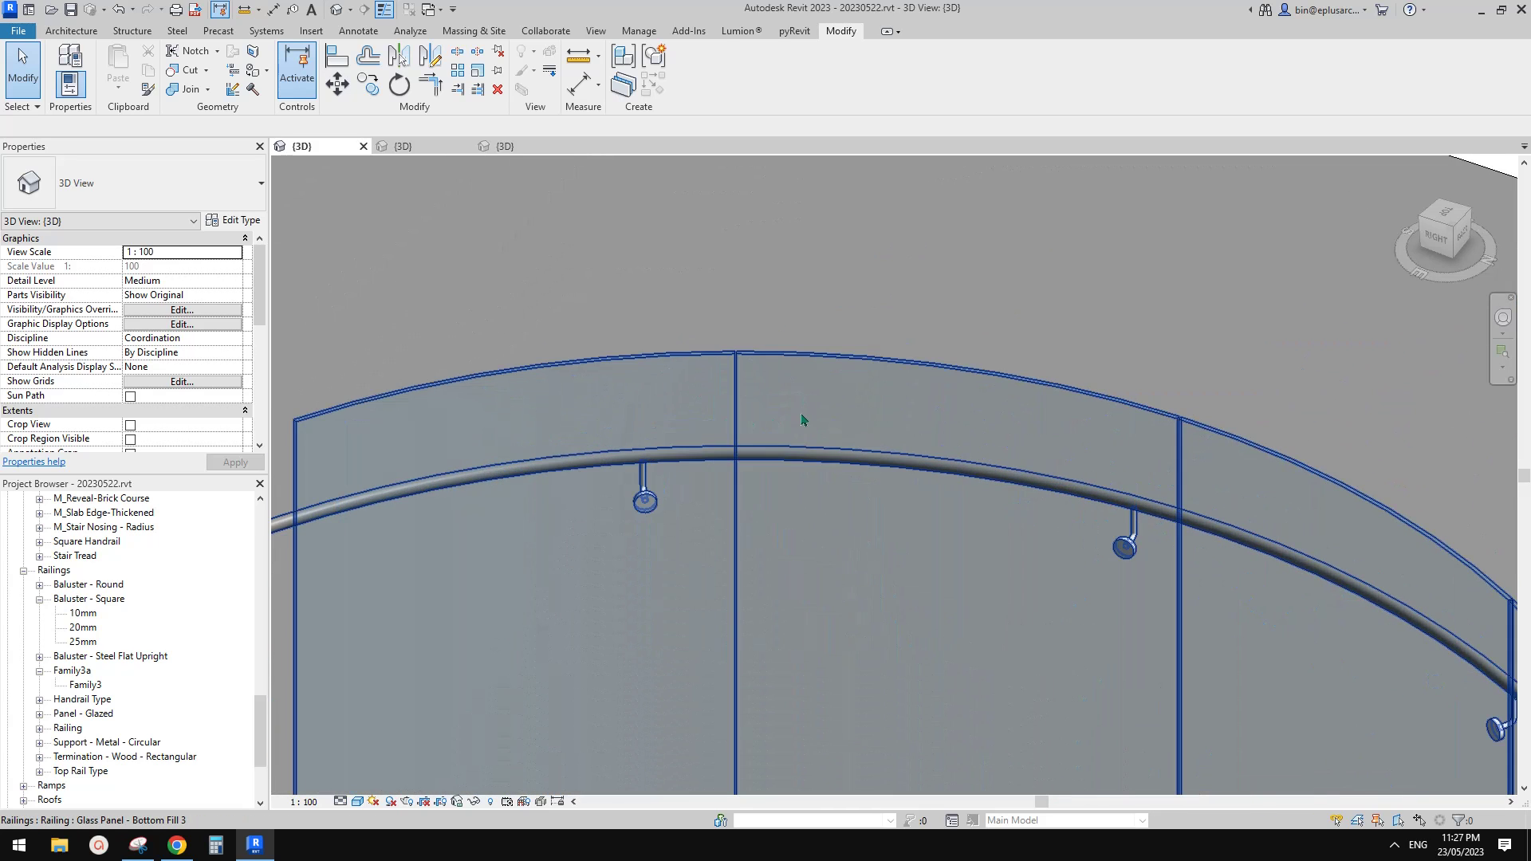
click(803, 417)
scroll(837, 367, down, 2)
scroll(818, 303, up, 5)
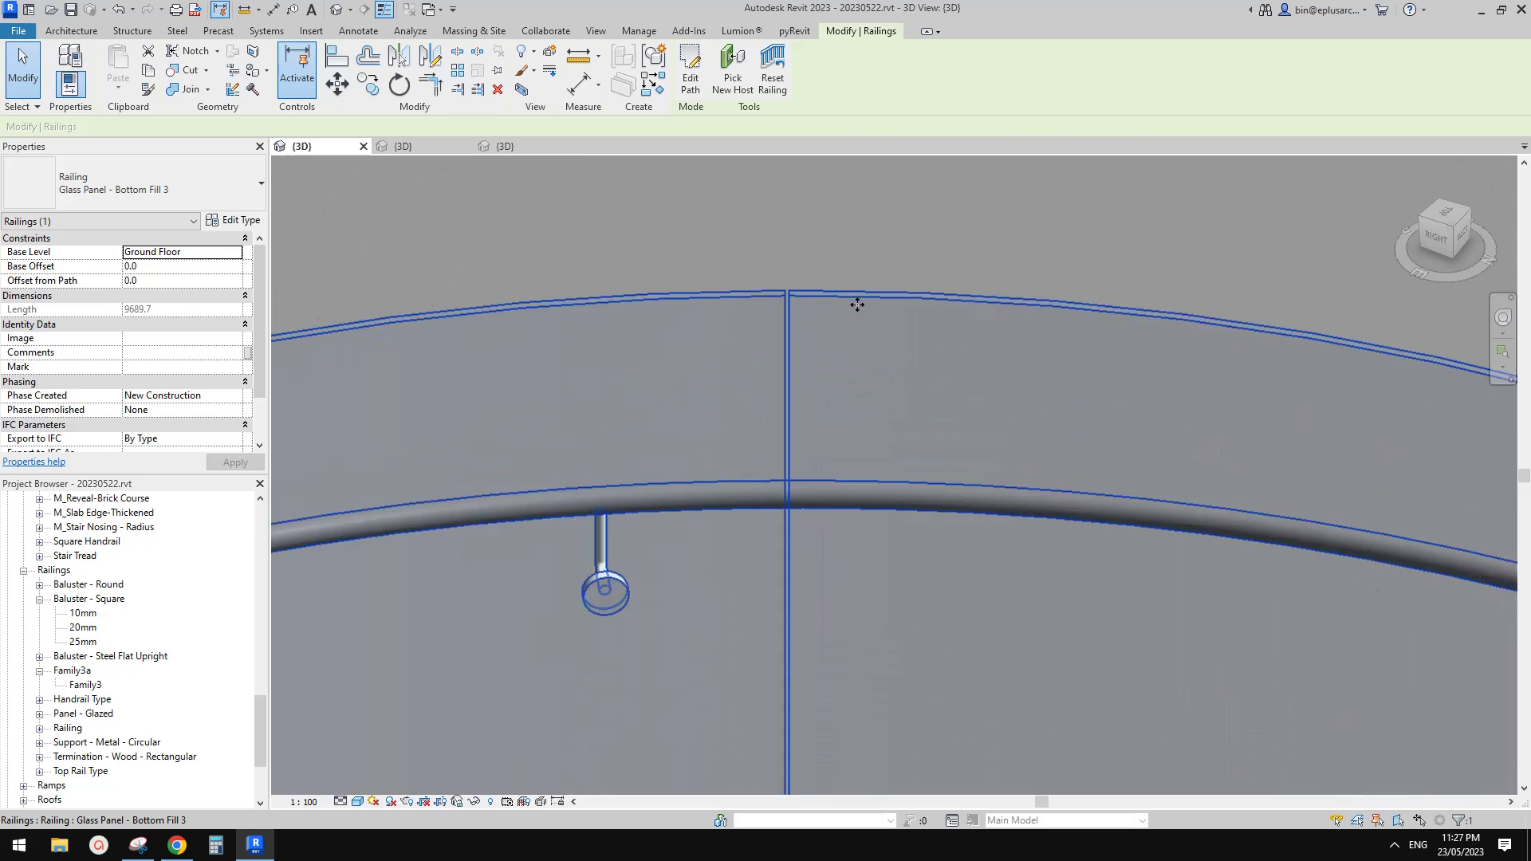
key(Escape)
scroll(844, 393, down, 1)
scroll(883, 370, down, 1)
middle_drag(883, 370, 693, 345)
scroll(628, 328, up, 4)
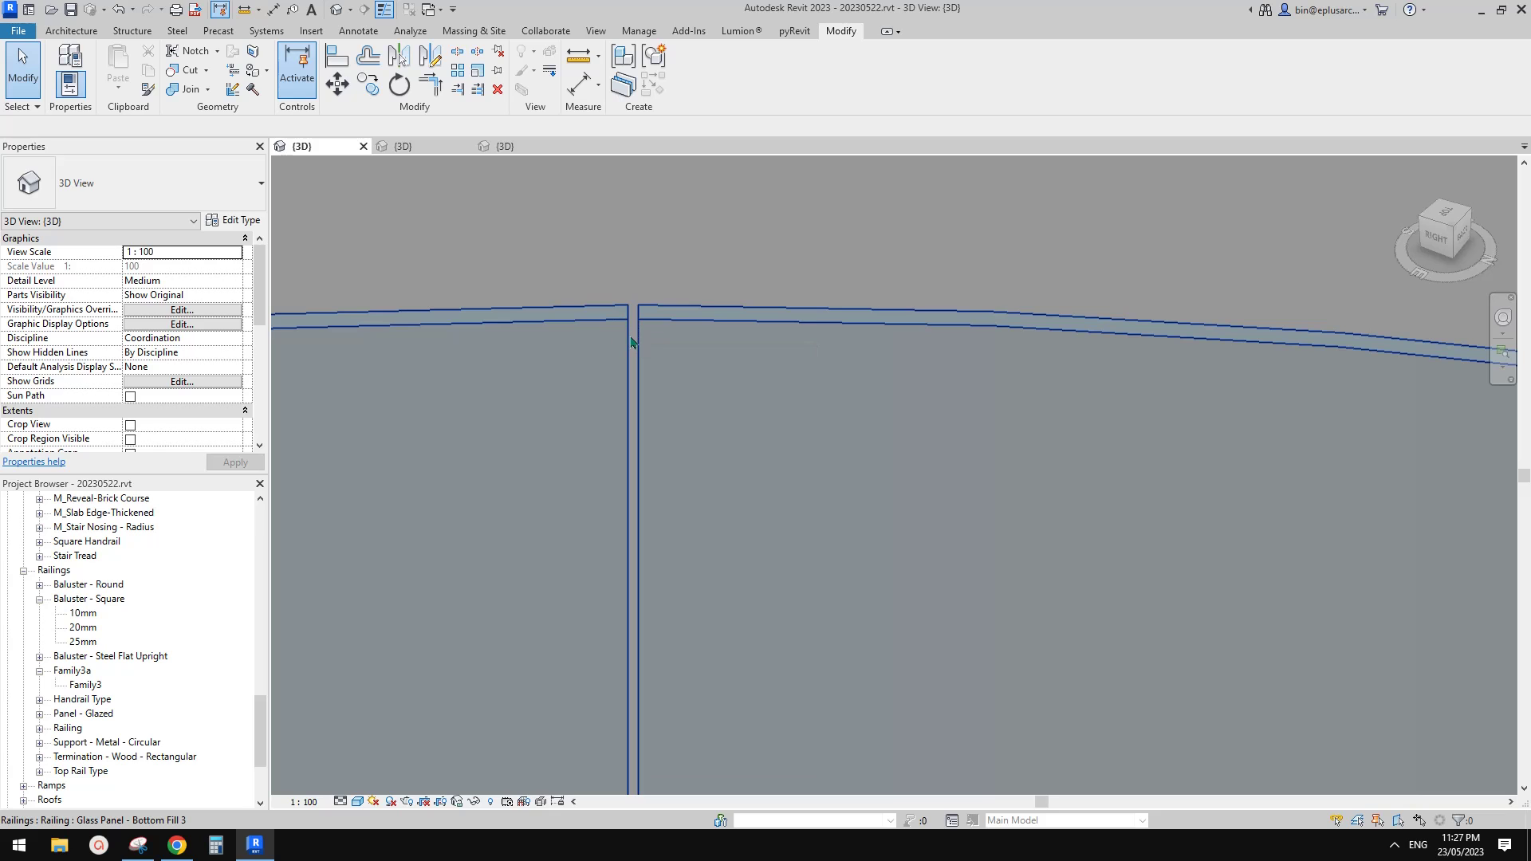
scroll(634, 341, down, 6)
- Review the whole Glass Panel - Bottom Fill 3 railing around its circular floor opening
shift+middle_drag(676, 356, 876, 433)
click(823, 406)
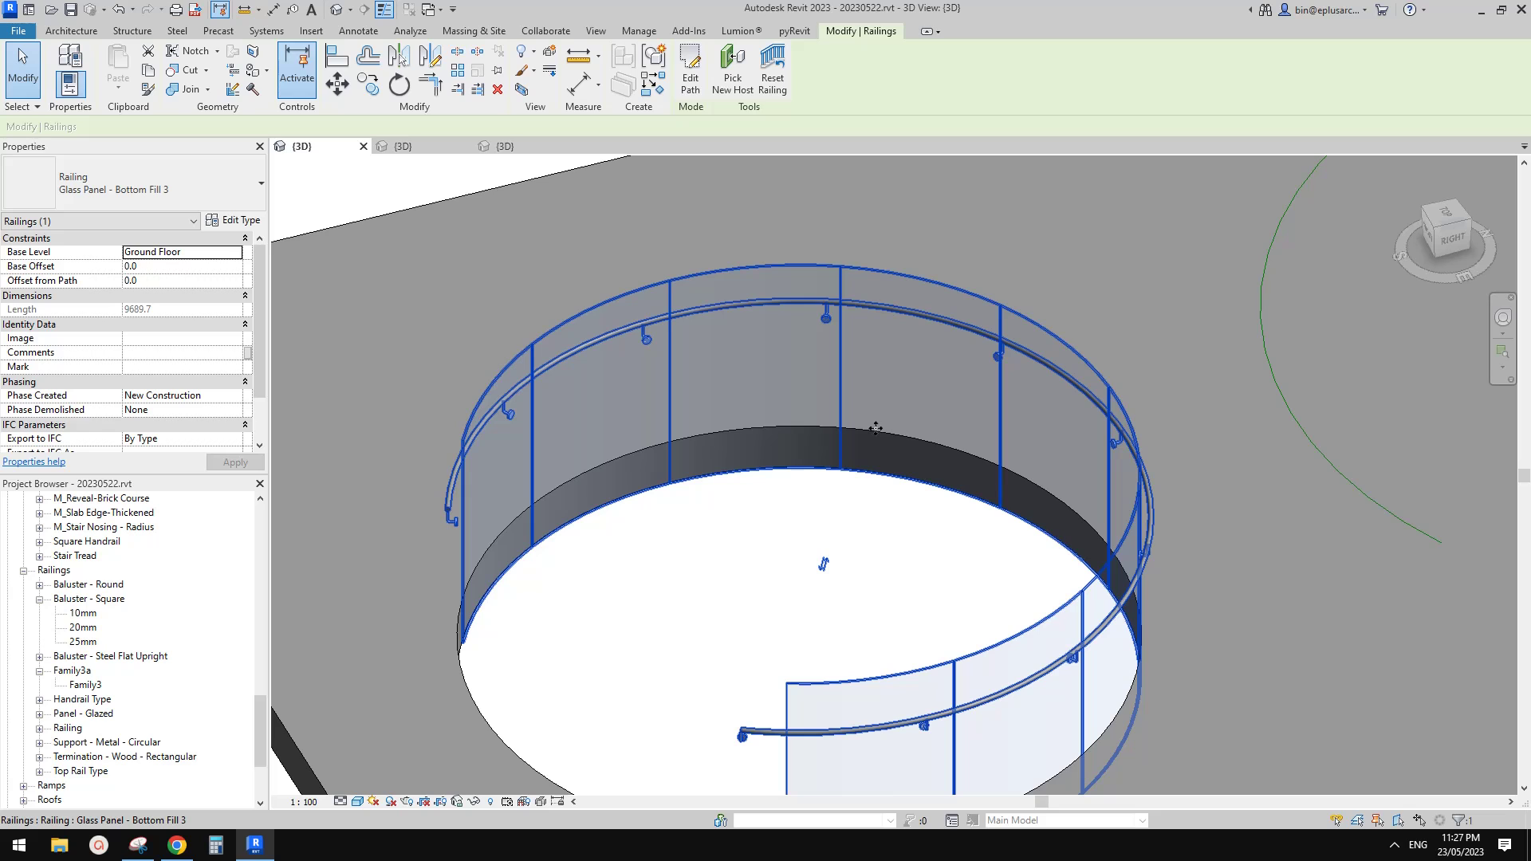
scroll(875, 428, down, 3)
shift+middle_drag(876, 428, 967, 466)
scroll(971, 470, up, 2)
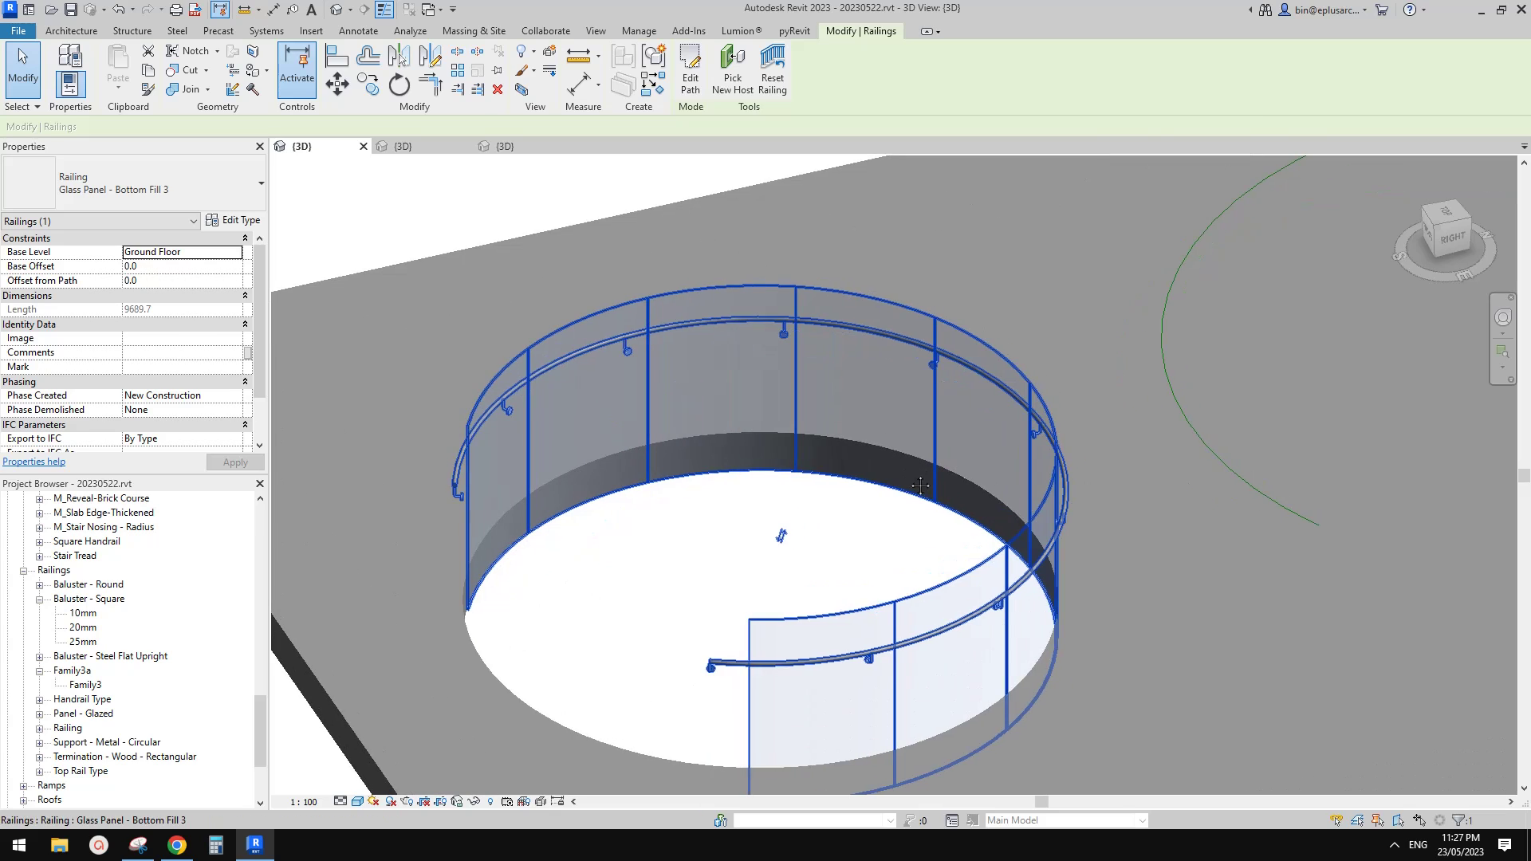
key(Escape)
- Return to Project2's 3D view and review the curved glass railing with its handrail and slab-edge fixings
click(438, 148)
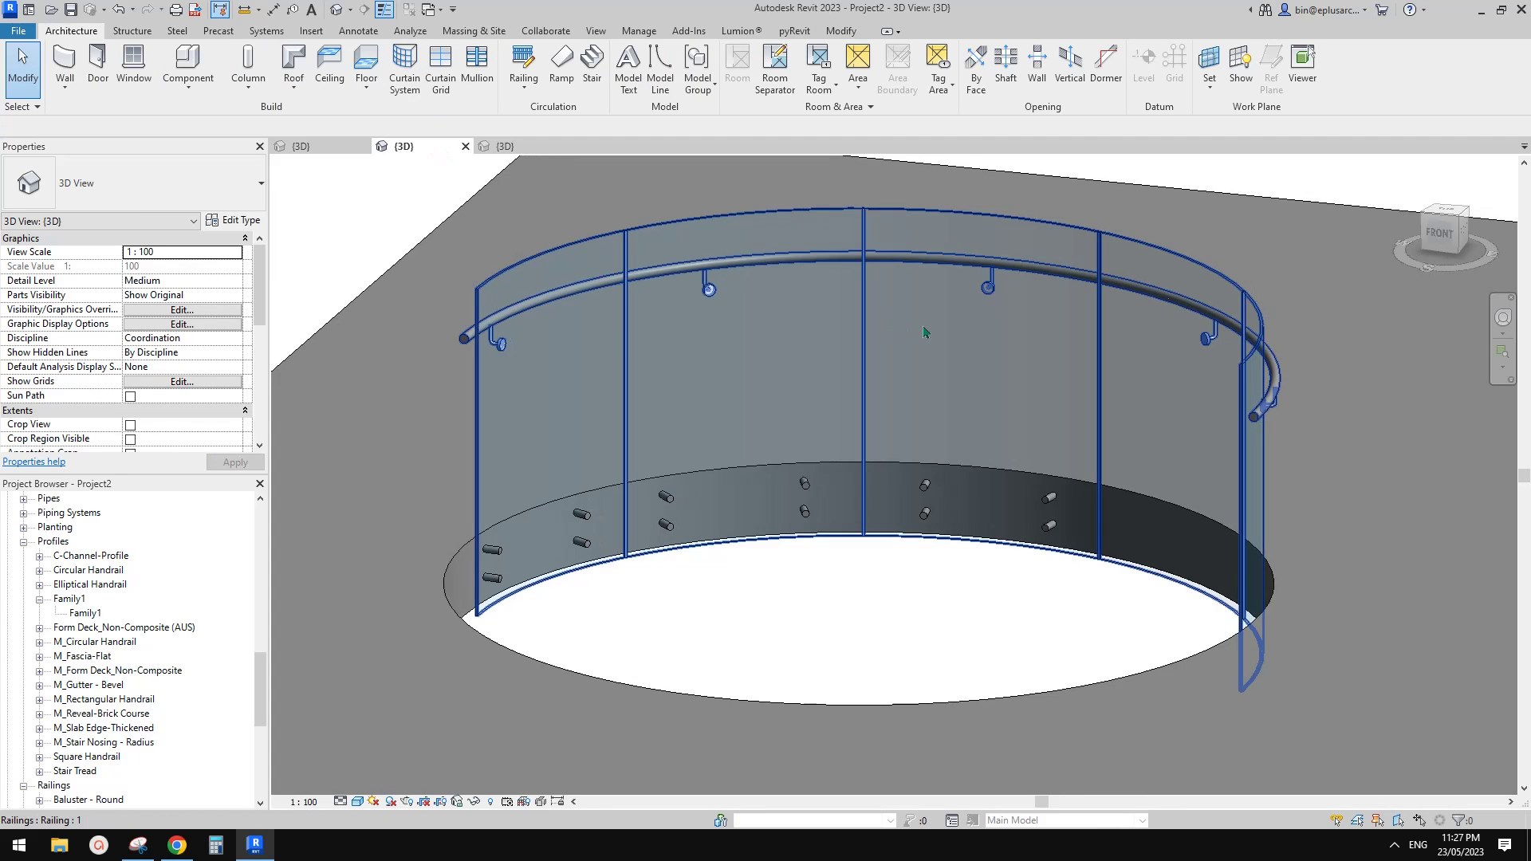
shift+middle_drag(913, 335, 913, 356)
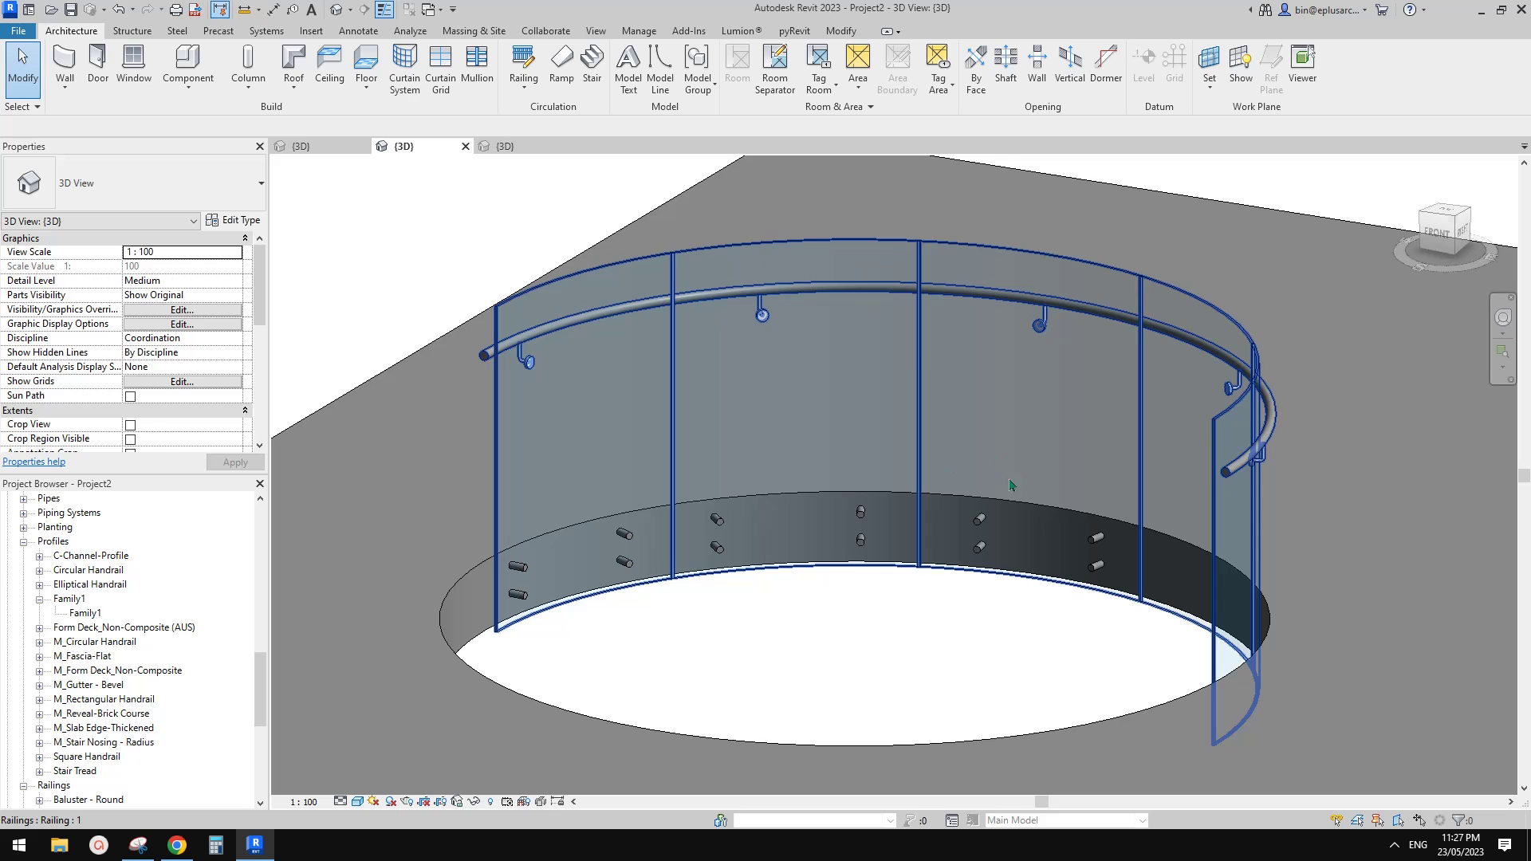
shift+middle_drag(1026, 538, 1032, 470)
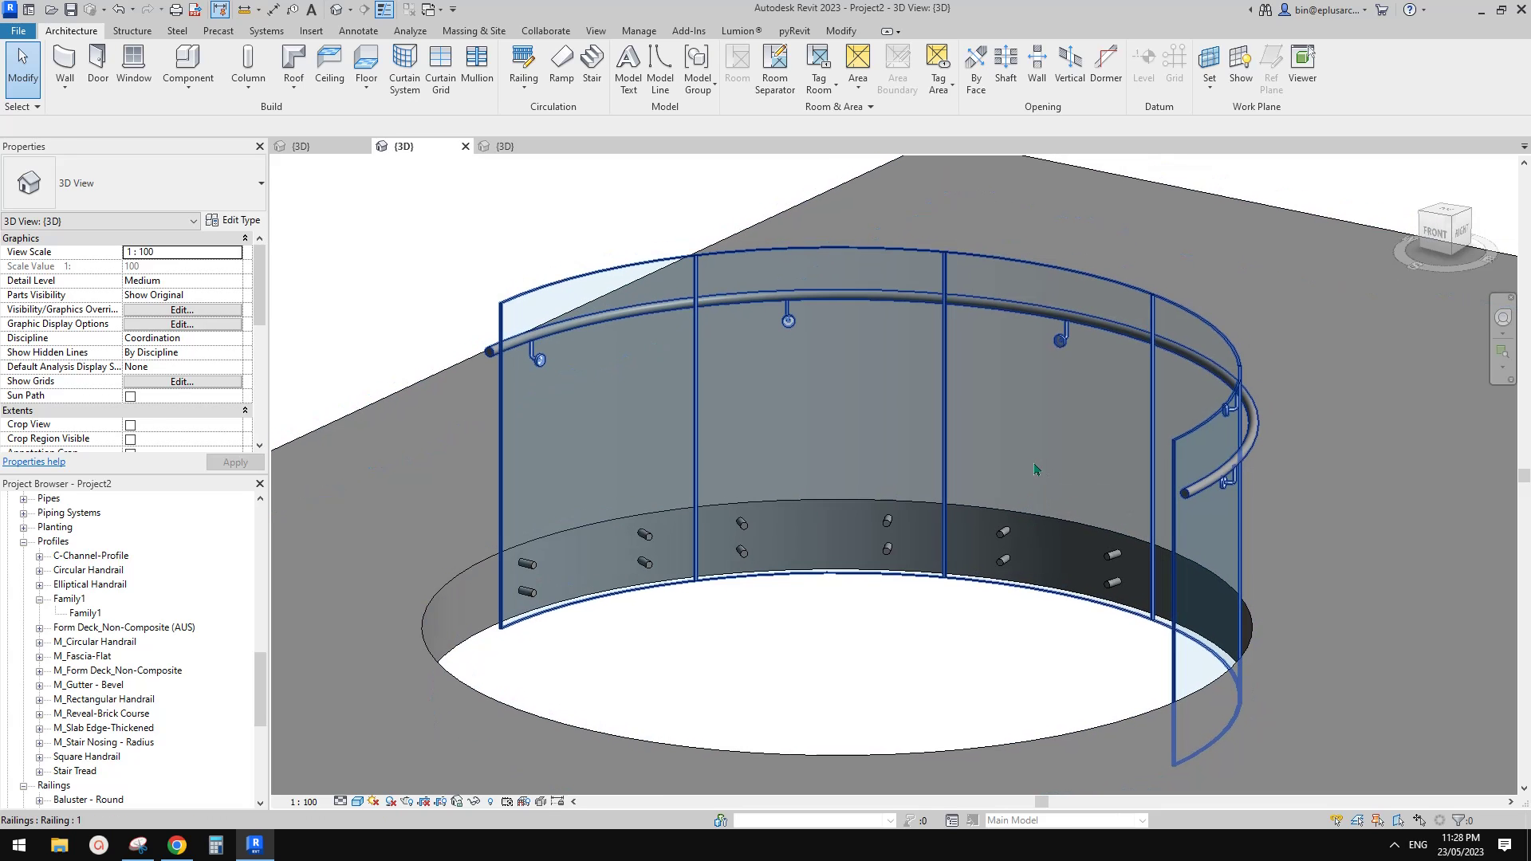